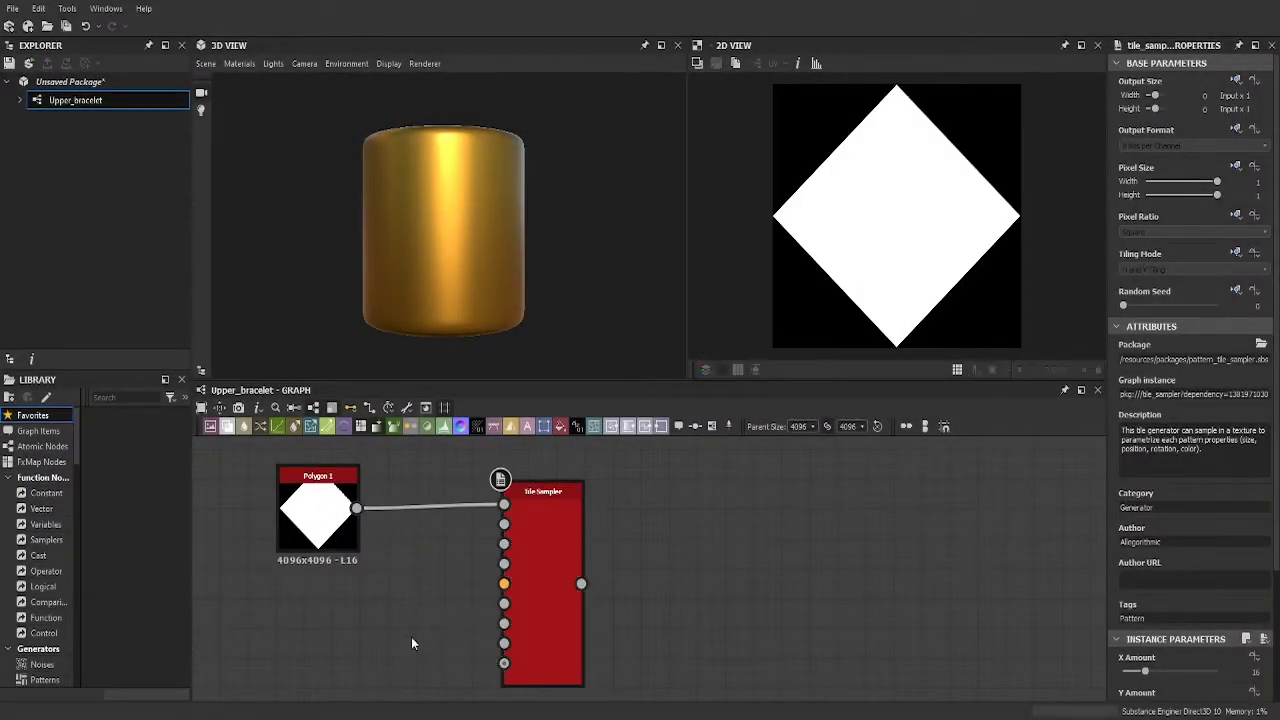
- Feed Polygon 1 into a Tile Sampler and set Y Amount 16 and Rotation 90
left_click_drag(356, 508, 506, 507)
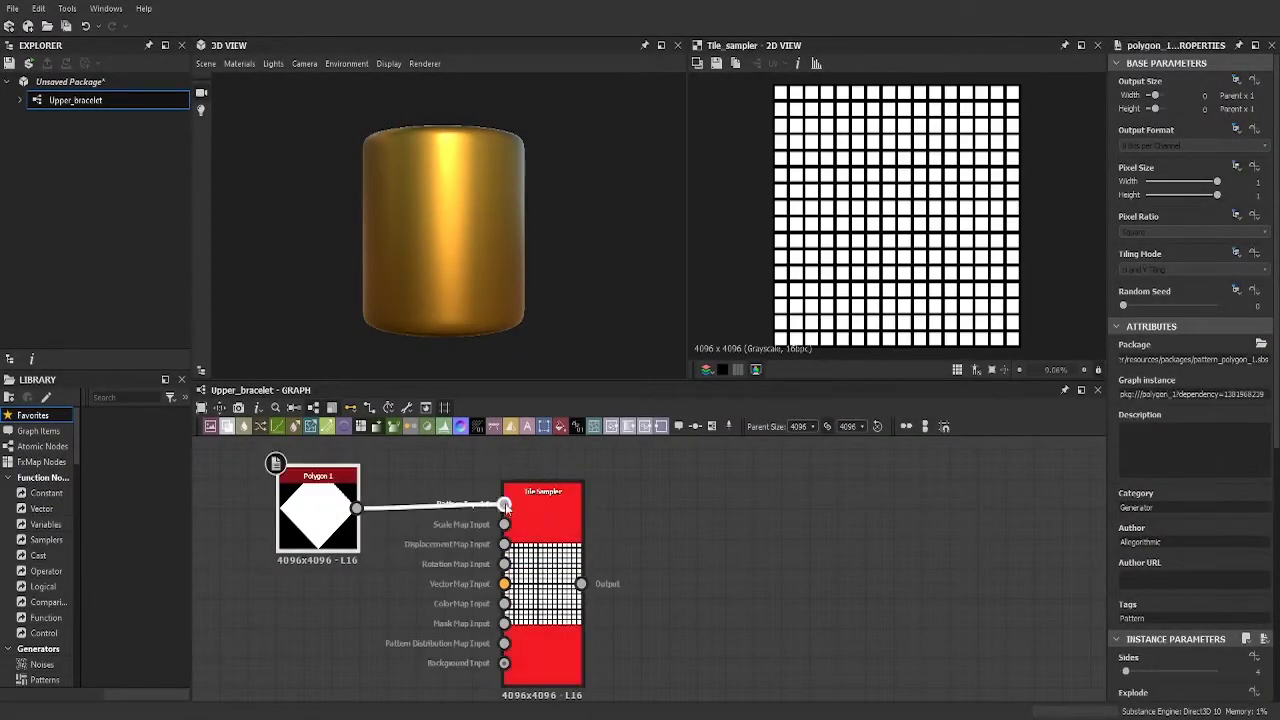
left_click(530, 590)
scroll(1110, 326, "down", 4)
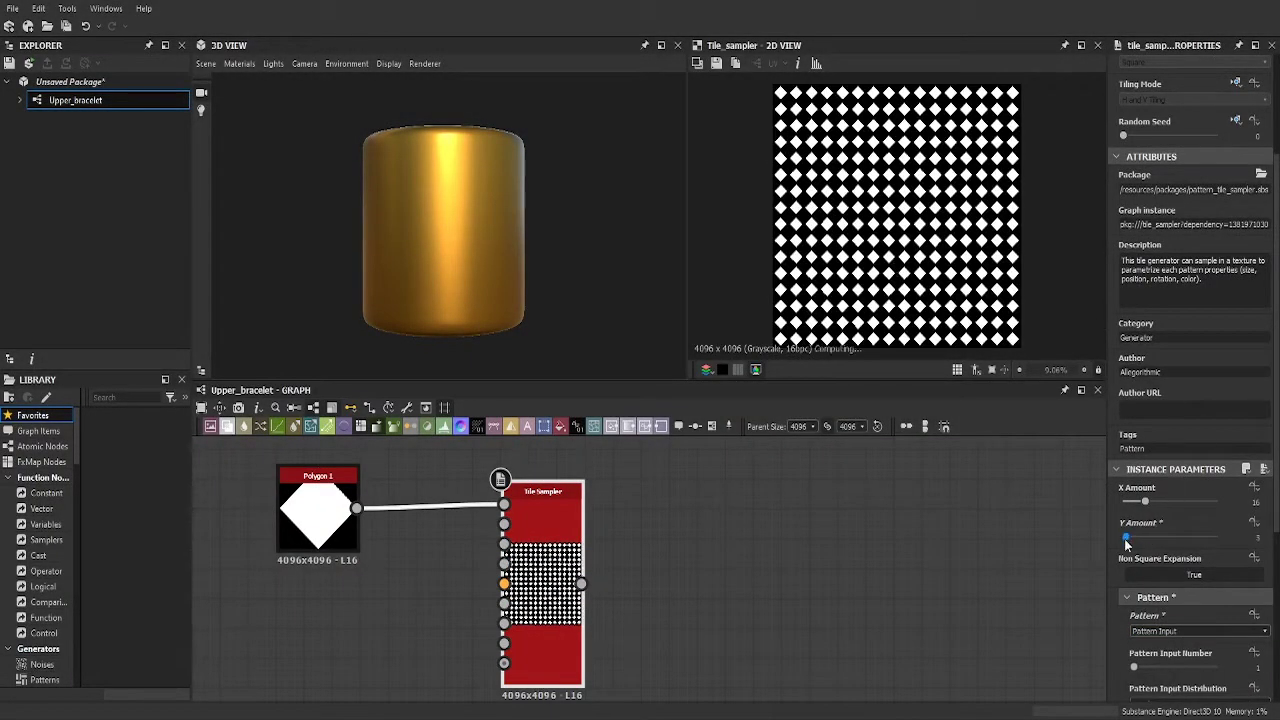
left_click_drag(1127, 537, 1130, 537)
scroll(1190, 386, "up", 5)
scroll(1150, 523, "down", 6)
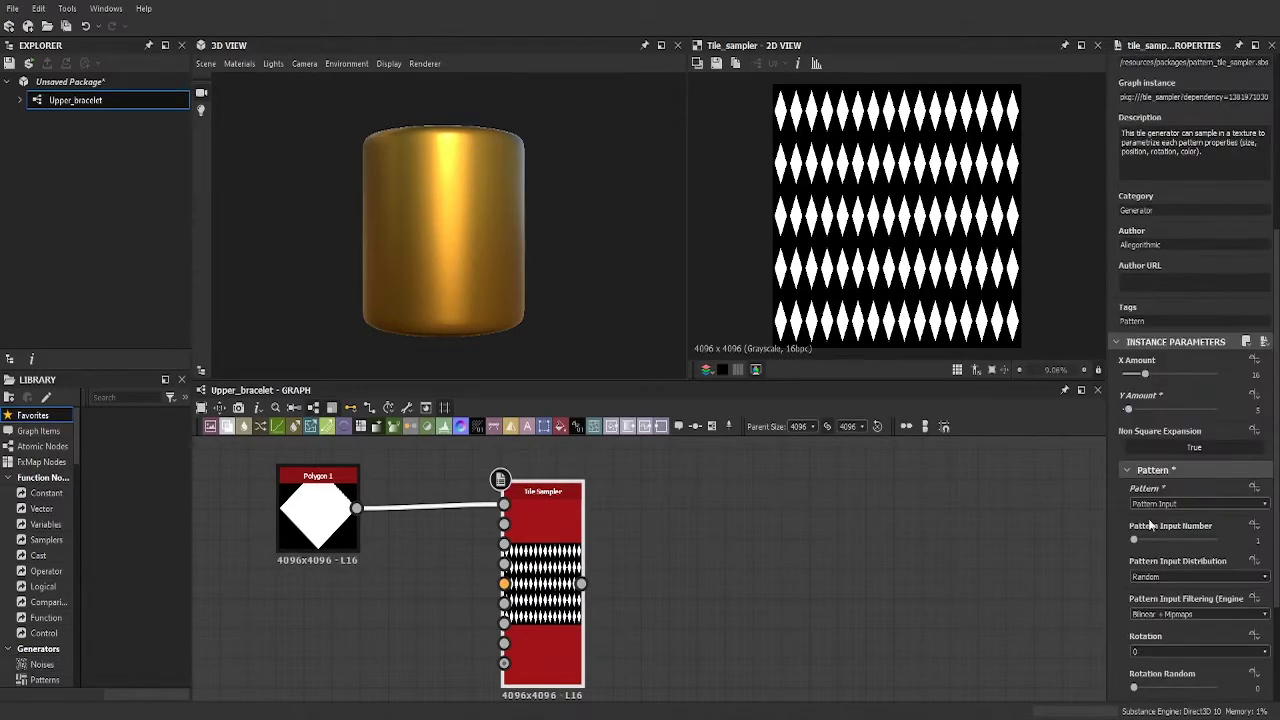
left_click_drag(1127, 409, 1145, 409)
scroll(1142, 533, "down", 3)
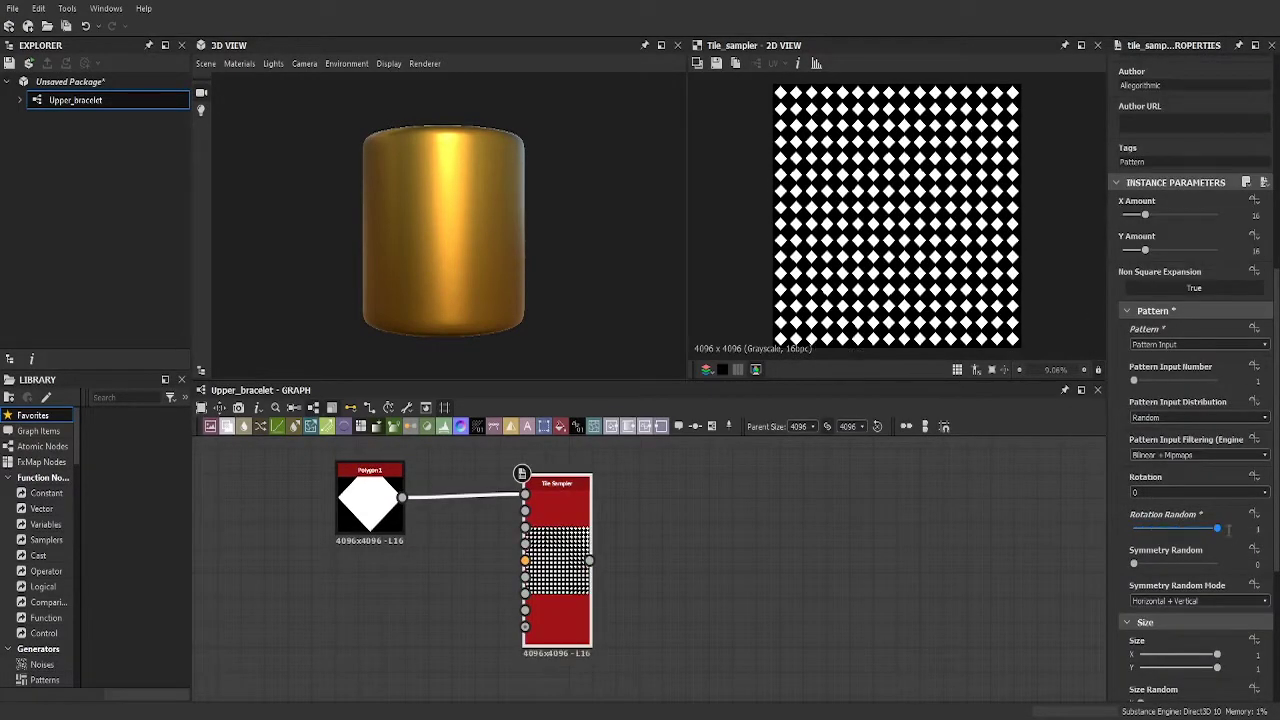
type("90")
key("Return")
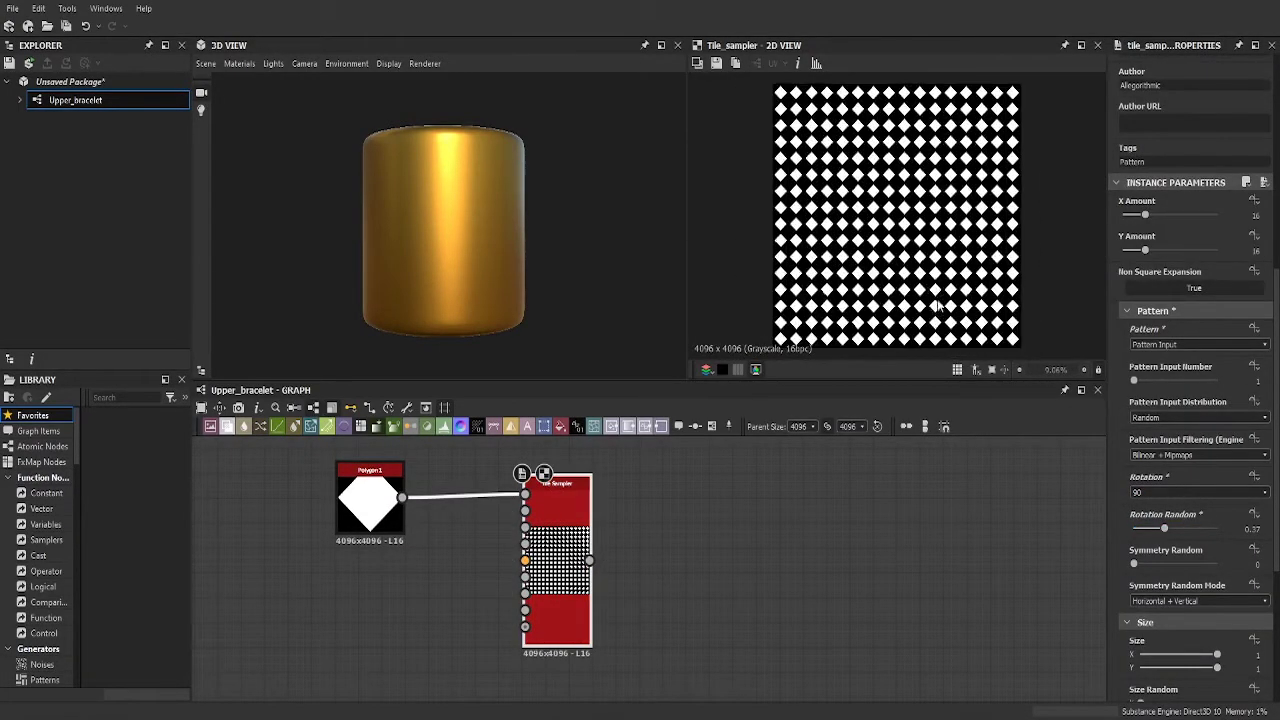
- Give the Tile Sampler a Size Random of 0.08
scroll(1184, 529, "down", 3)
left_click_drag(1140, 576, 1156, 576)
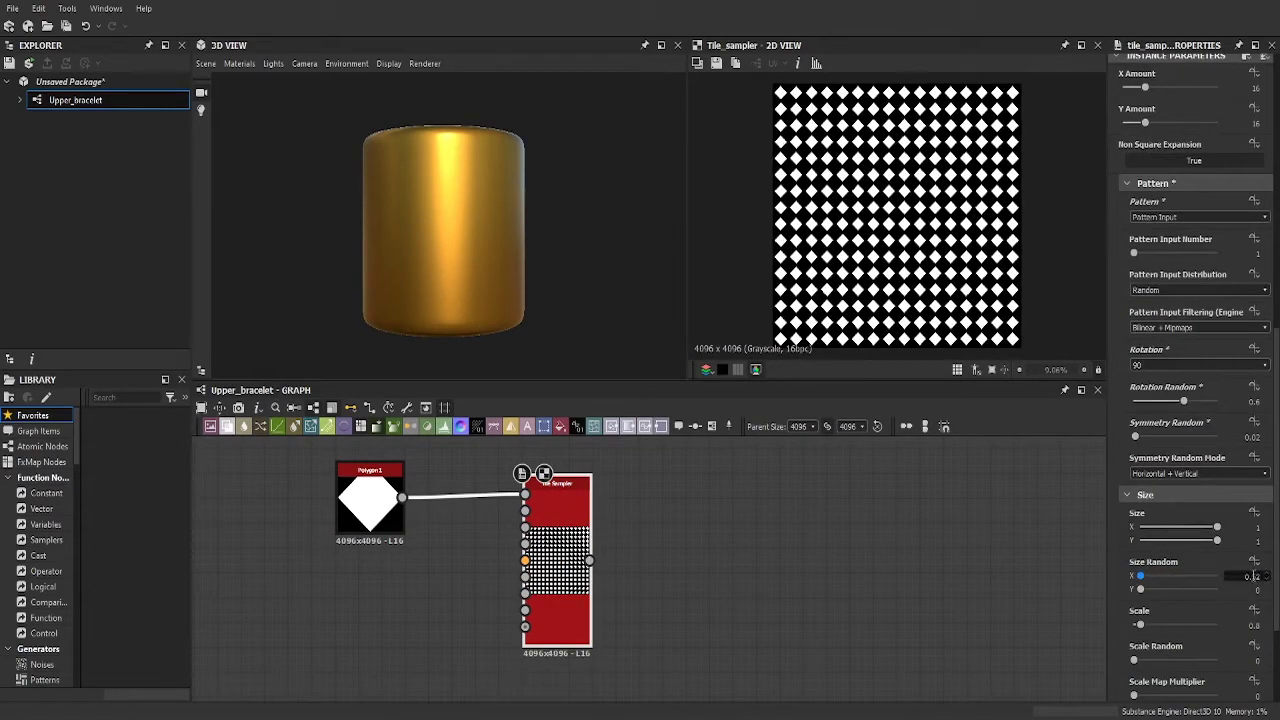
double_click(1254, 576)
type("0.08")
key("Return")
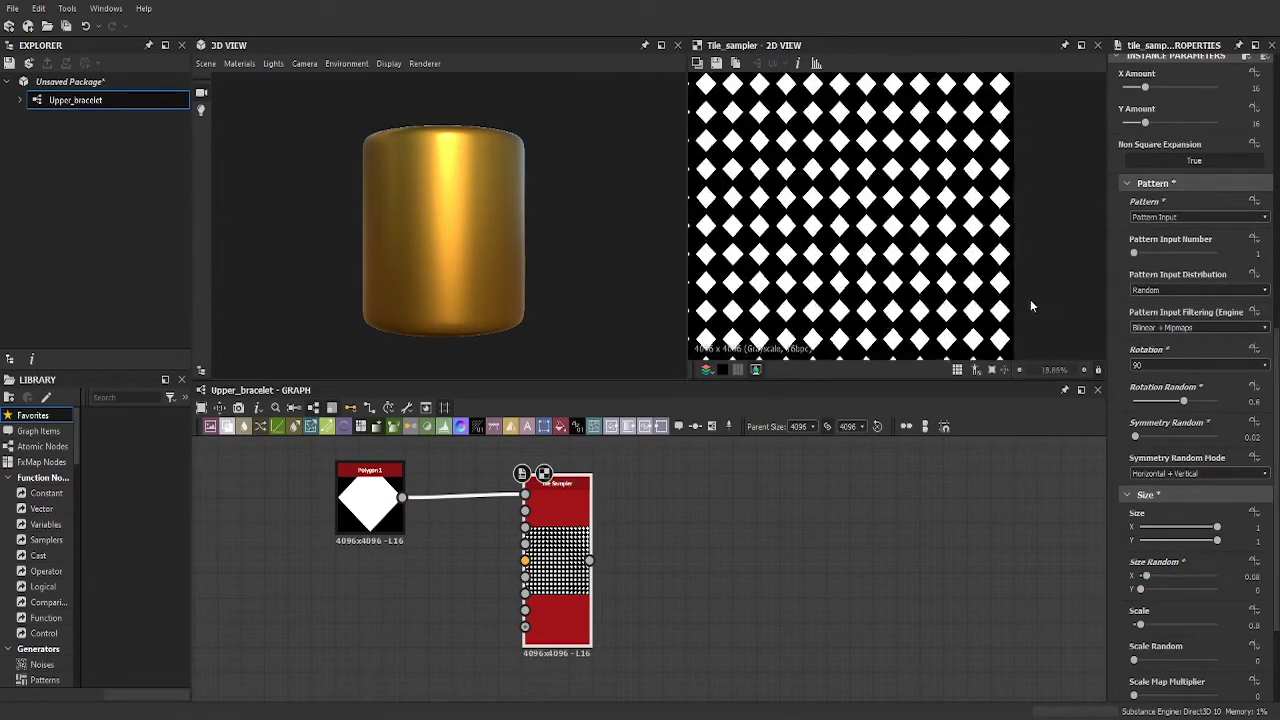
- Set Scale Random to 0.05 and Rotation Random to 0.01 on the Tile Sampler
scroll(804, 519, "down", 2)
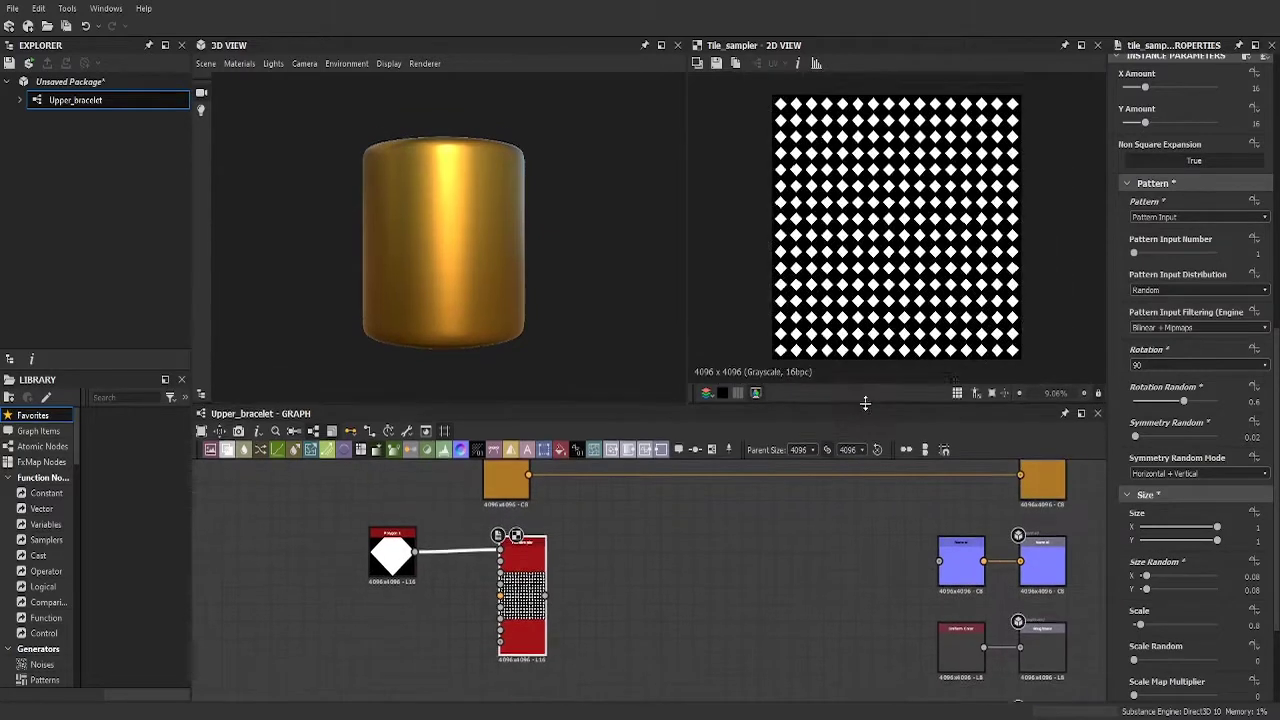
left_click_drag(1156, 401, 1179, 404)
scroll(1158, 473, "down", 3)
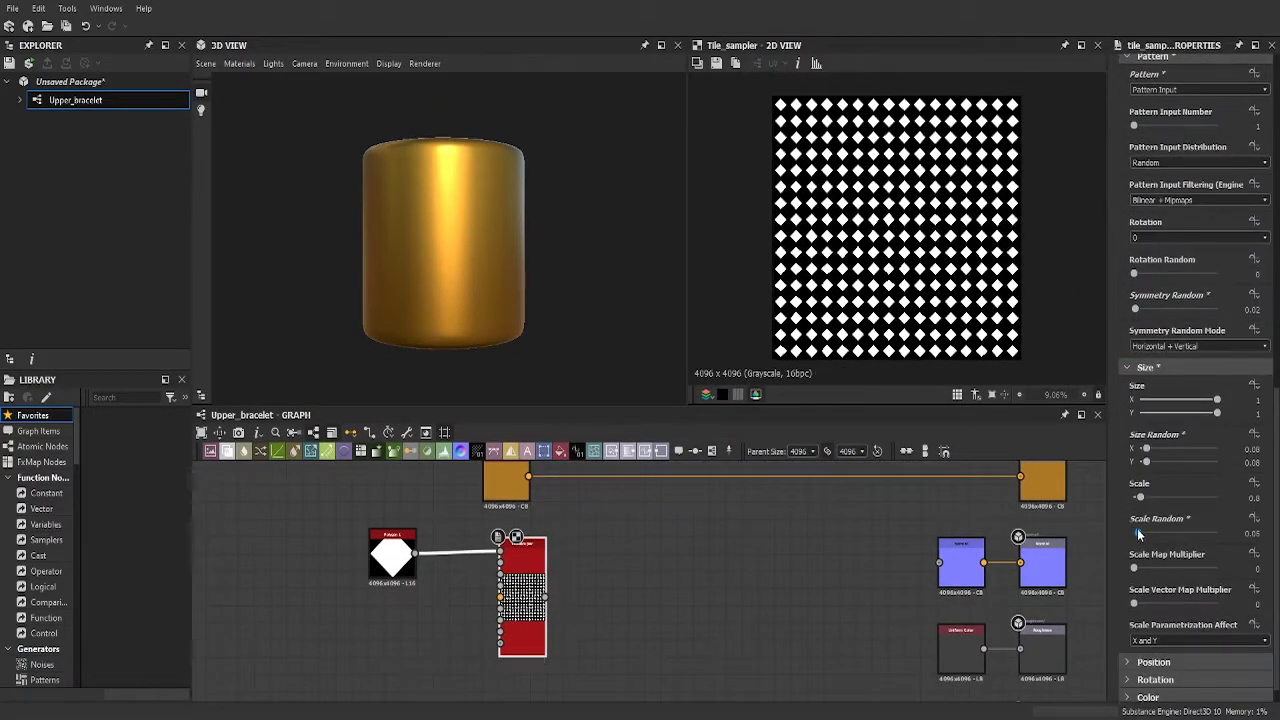
left_click(1137, 530)
scroll(1186, 544, "down", 1)
left_click(1155, 657)
scroll(1186, 600, "down", 3)
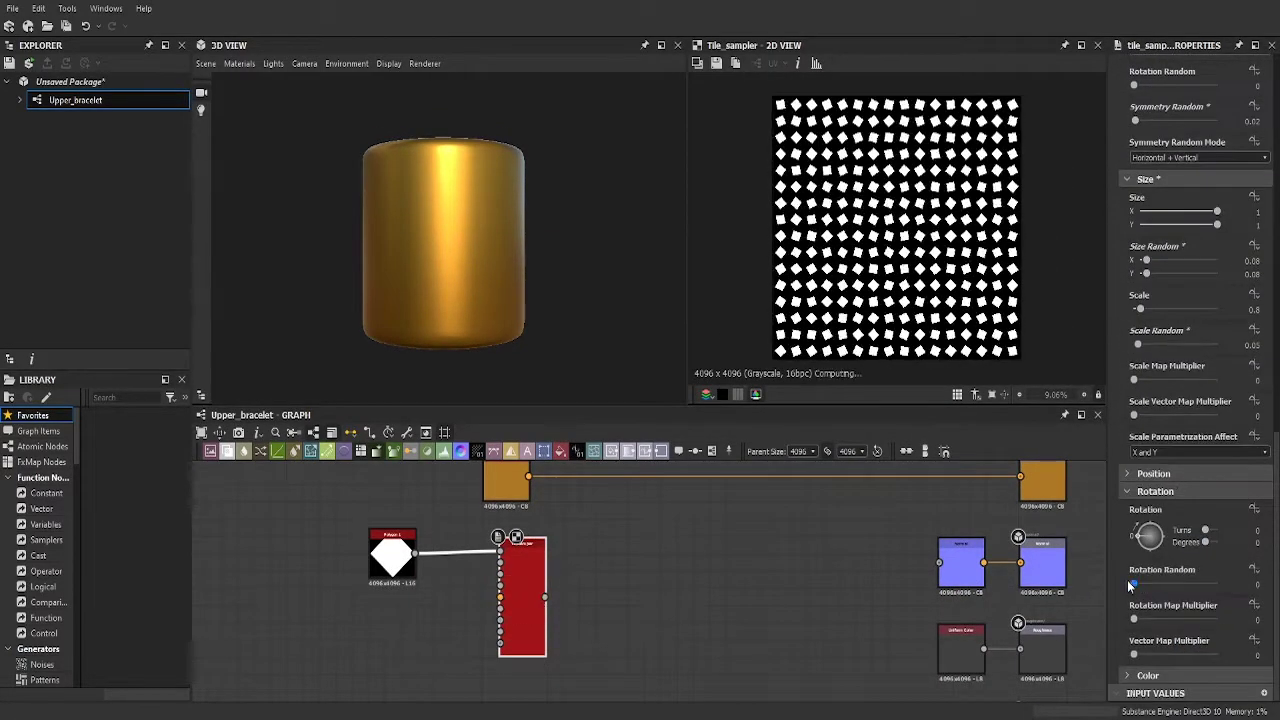
double_click(1252, 584)
scroll(560, 630, "up", 3)
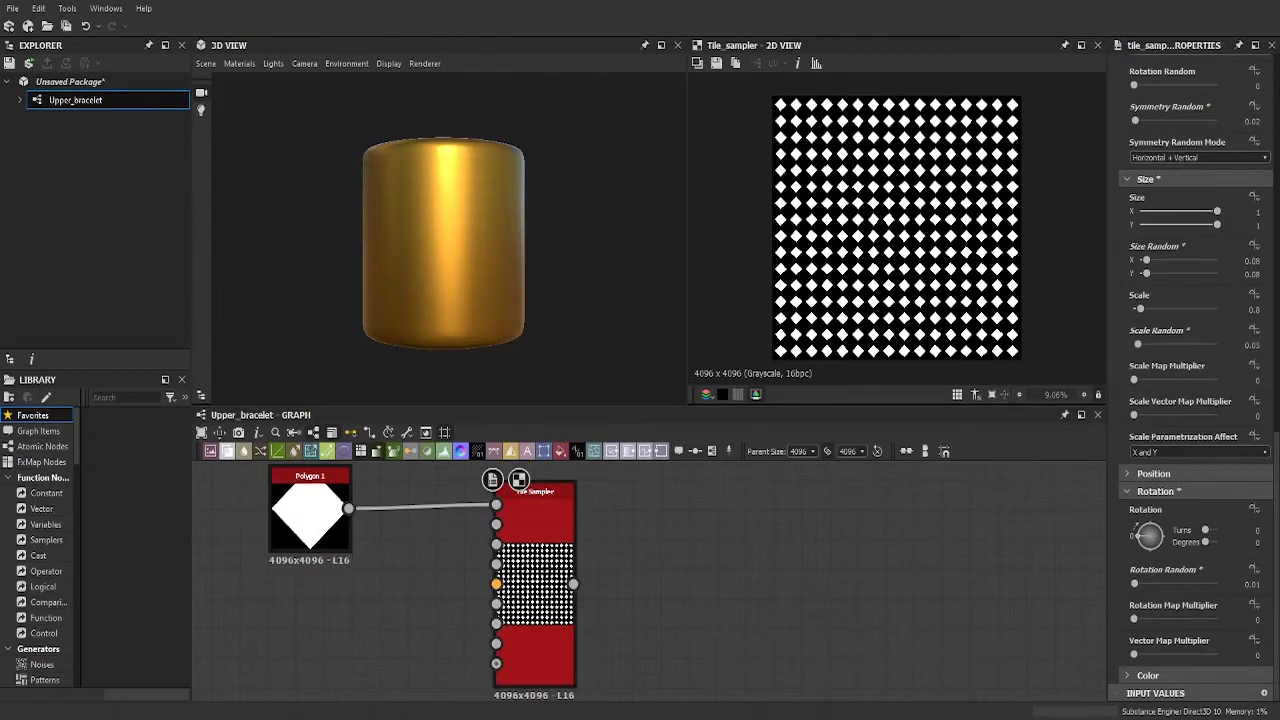
middle_click_drag(305, 600, 520, 620)
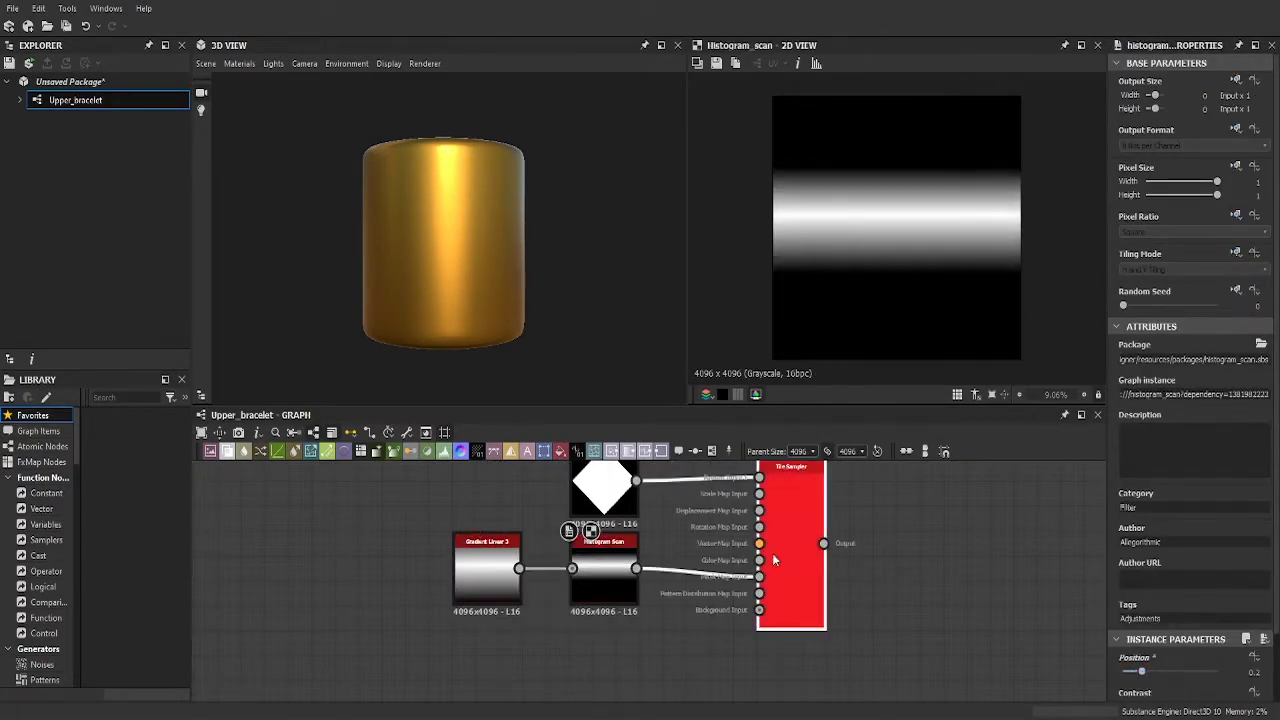
- Lower the Tile Sampler's X/Y Amounts under the band mask, then inspect the Histogram Scan node
scroll(1200, 500, "down", 5)
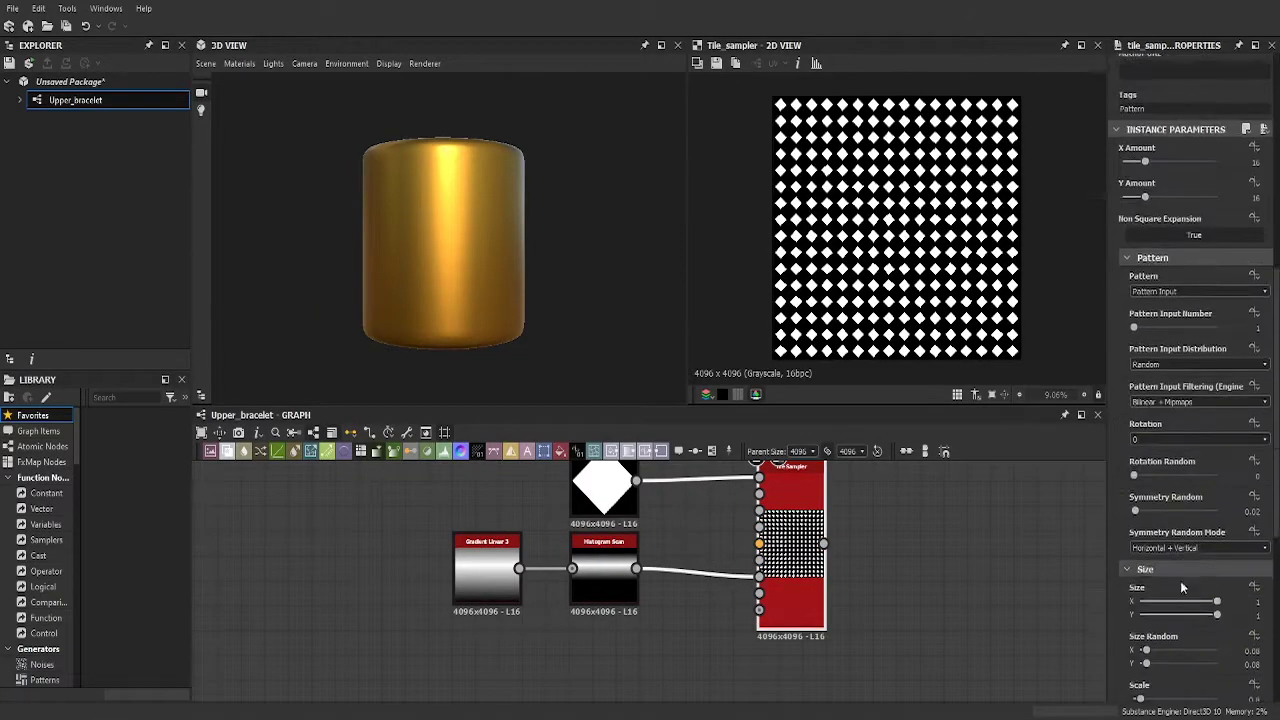
scroll(1180, 580, "down", 5)
scroll(1205, 590, "down", 5)
scroll(1211, 592, "up", 10)
scroll(1211, 592, "up", 5)
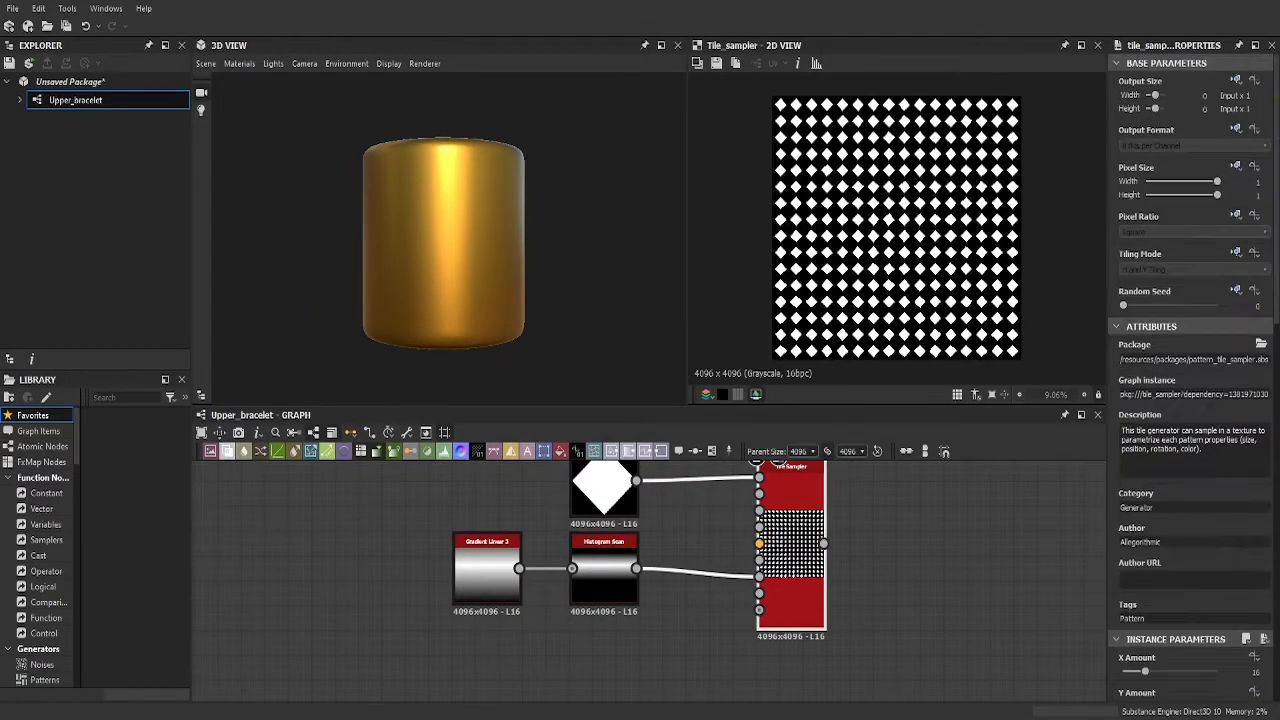
scroll(1210, 518, "down", 5)
scroll(1210, 518, "down", 5)
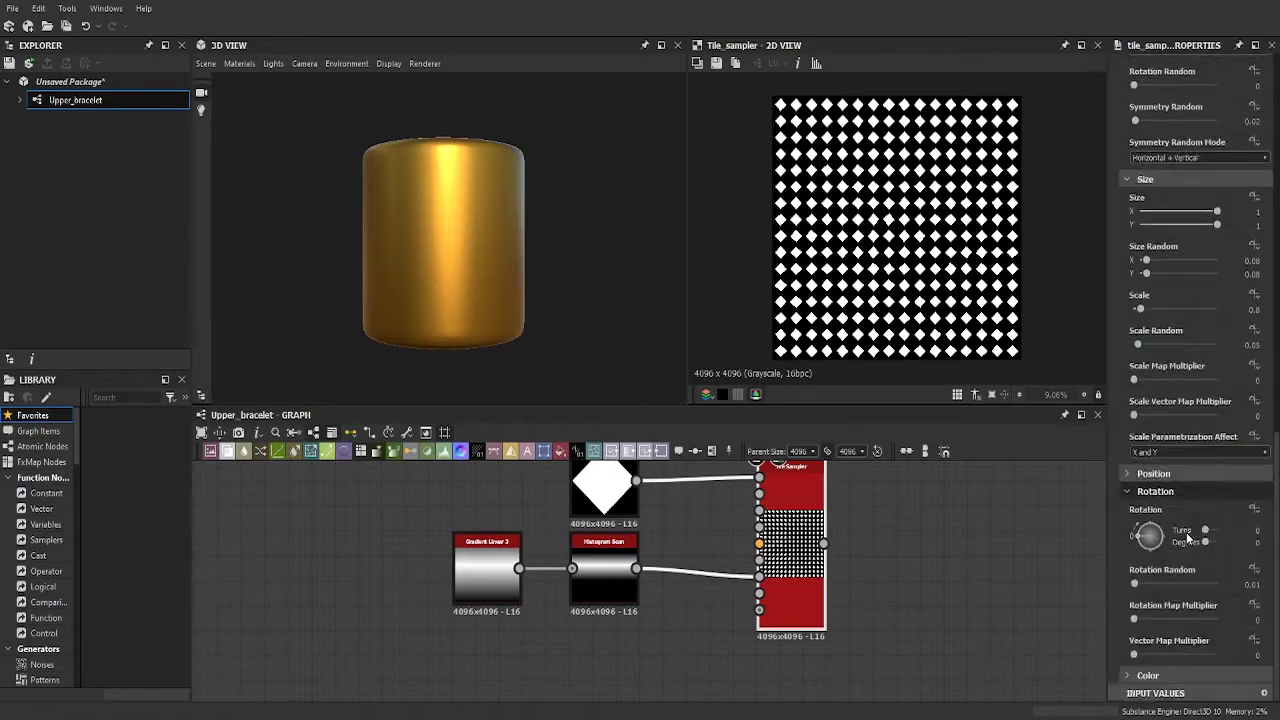
scroll(1186, 532, "down", 2)
mouse_move(1186, 537)
left_mouse_down()
mouse_move(1161, 537)
mouse_move(1175, 537)
left_mouse_up()
scroll(1170, 538, "up", 10)
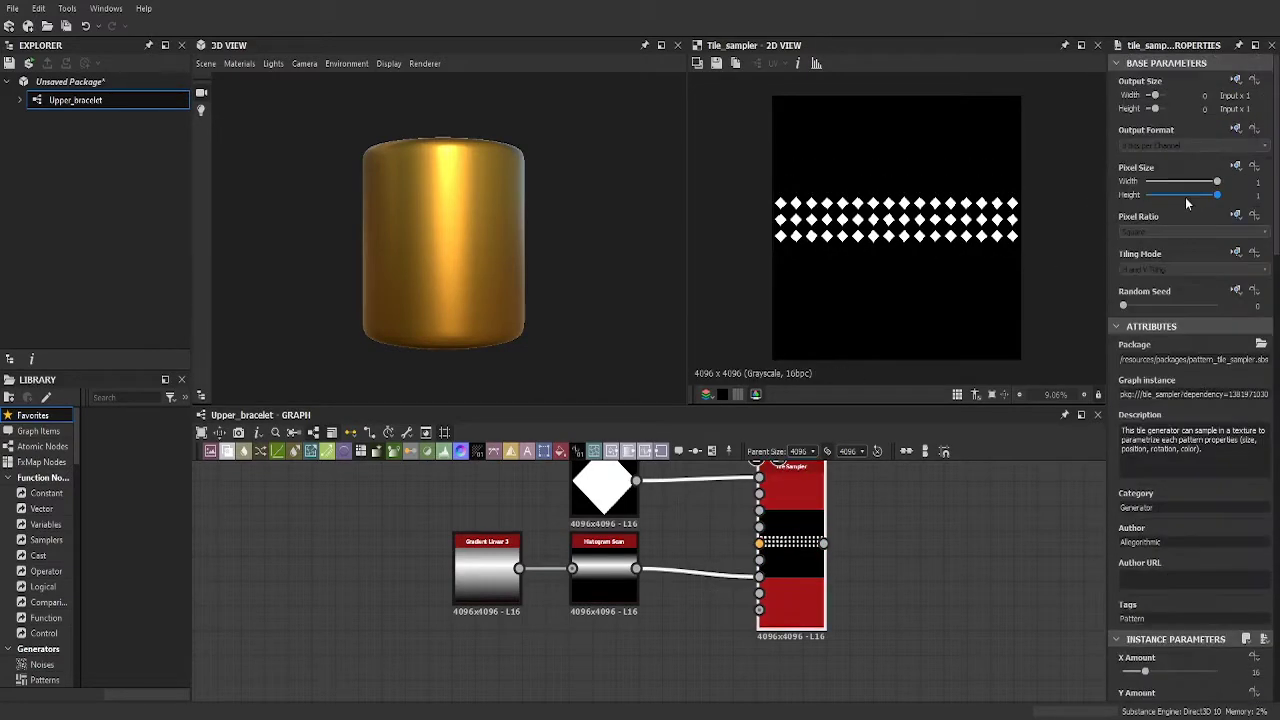
scroll(1155, 540, "down", 2)
key("Tab")
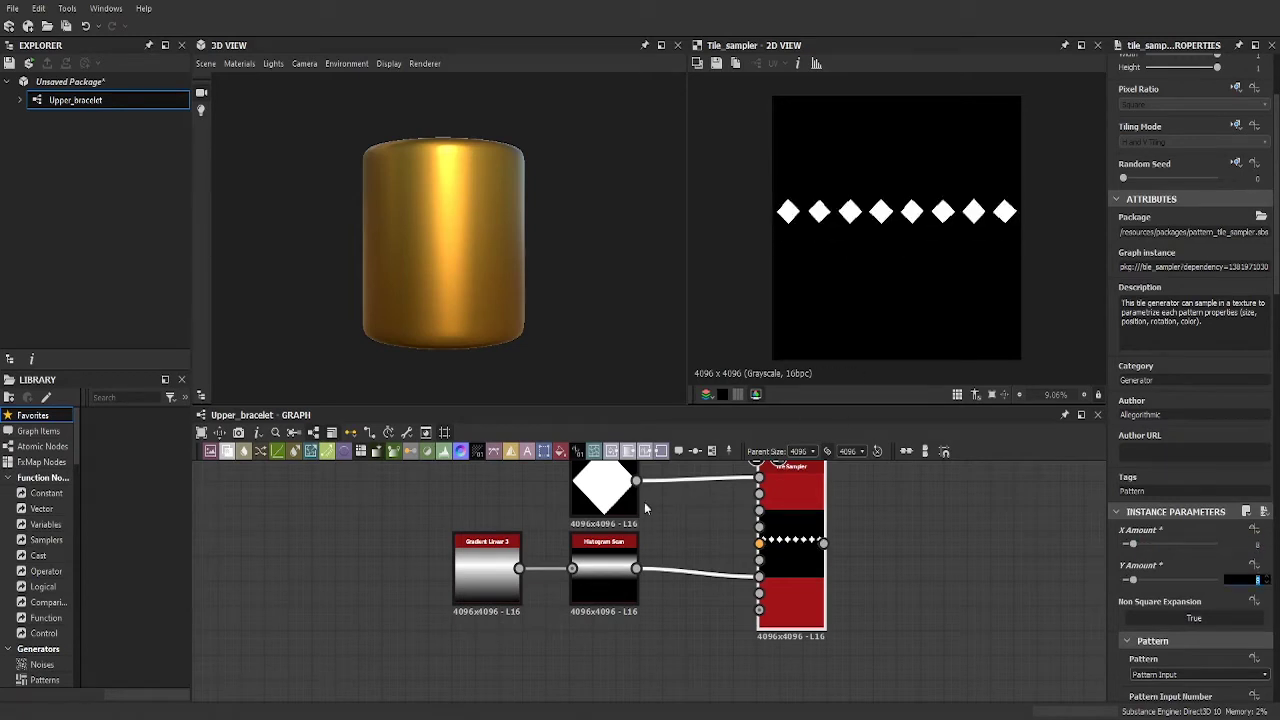
left_click(632, 580)
middle_click_drag(643, 600, 705, 614)
- Duplicate the Gradient Linear/Histogram Scan pair, narrow its band, and share the top gradient between both
double_click(671, 565)
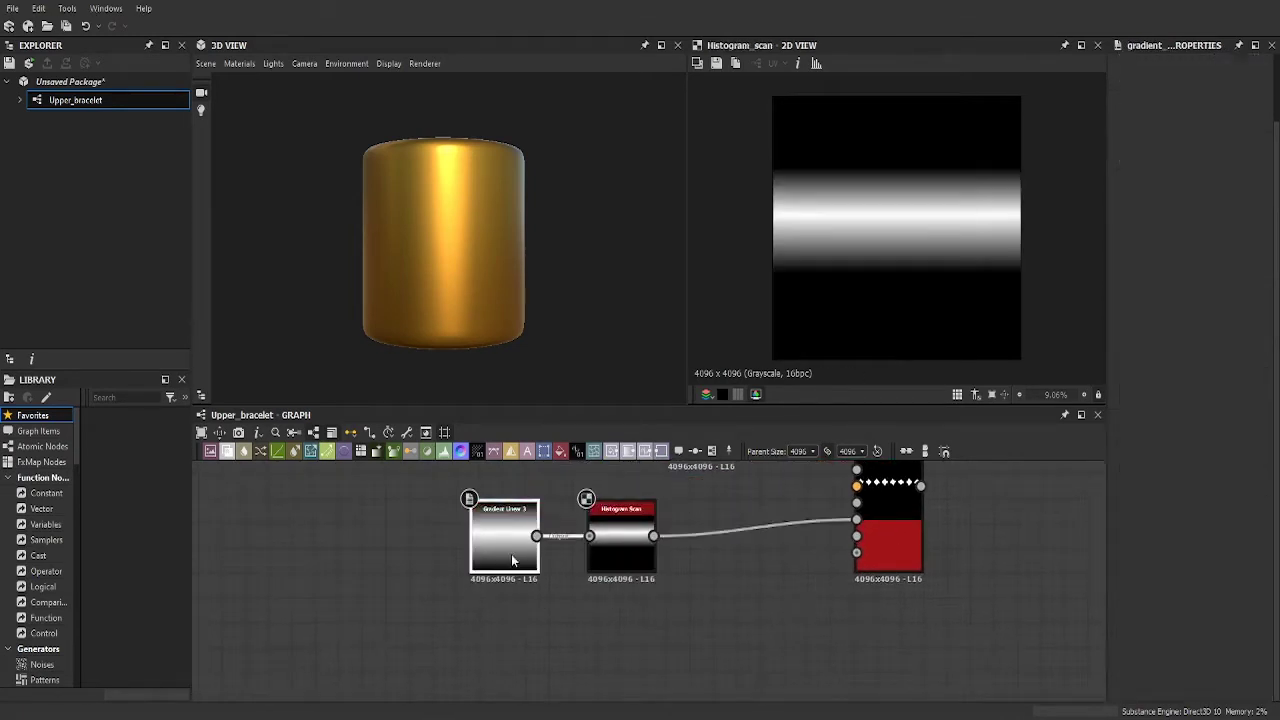
left_click_drag(470, 478, 690, 610)
key("ctrl+c")
key("ctrl+v")
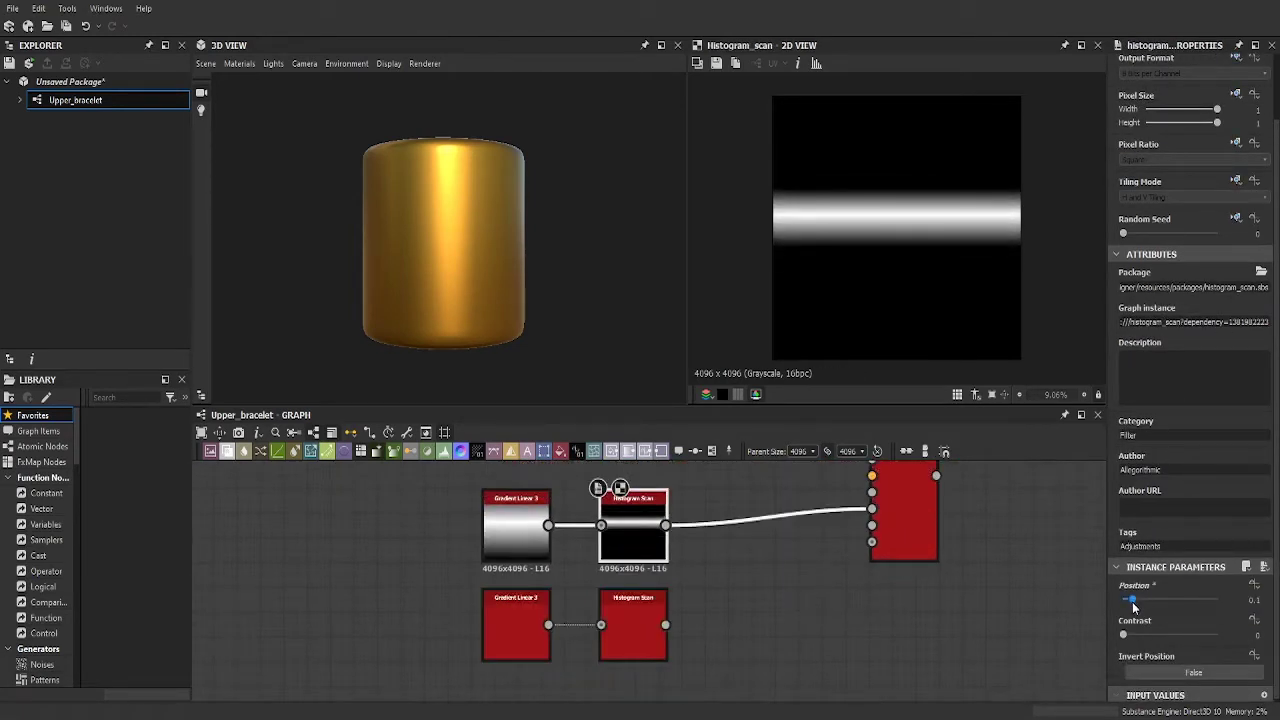
scroll(648, 541, "down", 3)
left_click(780, 536)
middle_click_drag(496, 528, 418, 565)
left_click(465, 635)
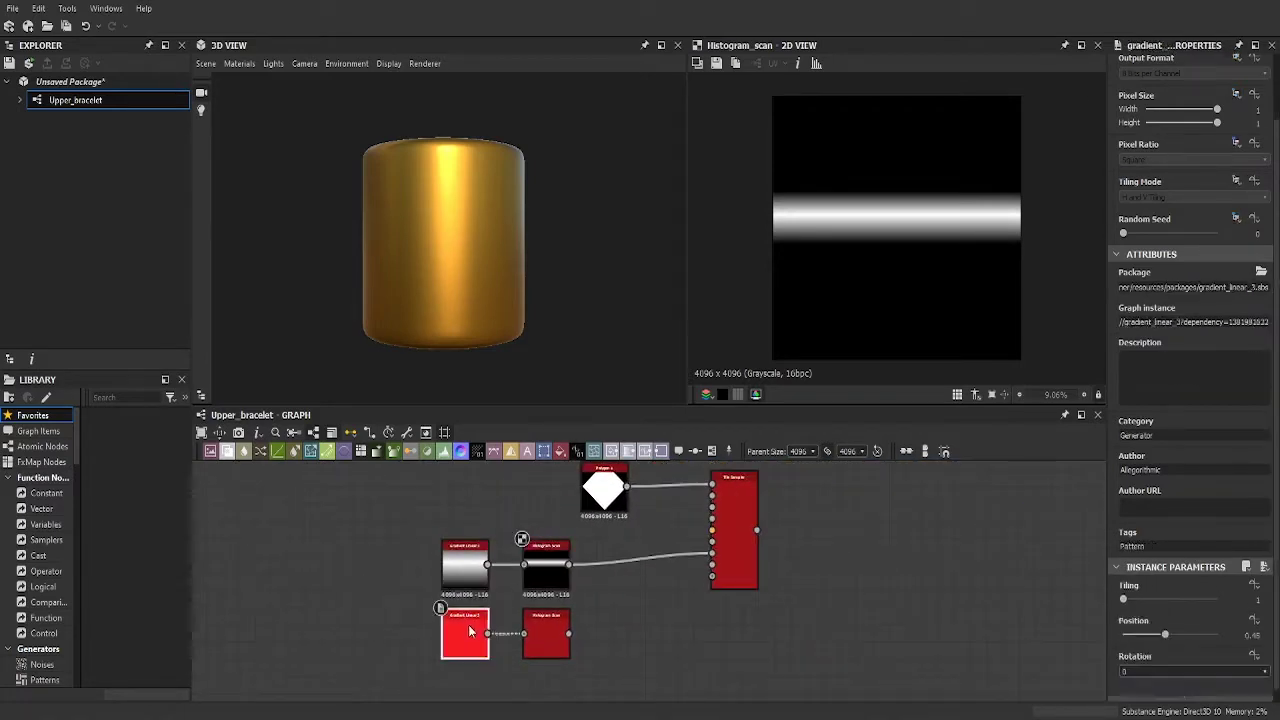
key("Delete")
left_click_drag(523, 633, 475, 560)
double_click(475, 560)
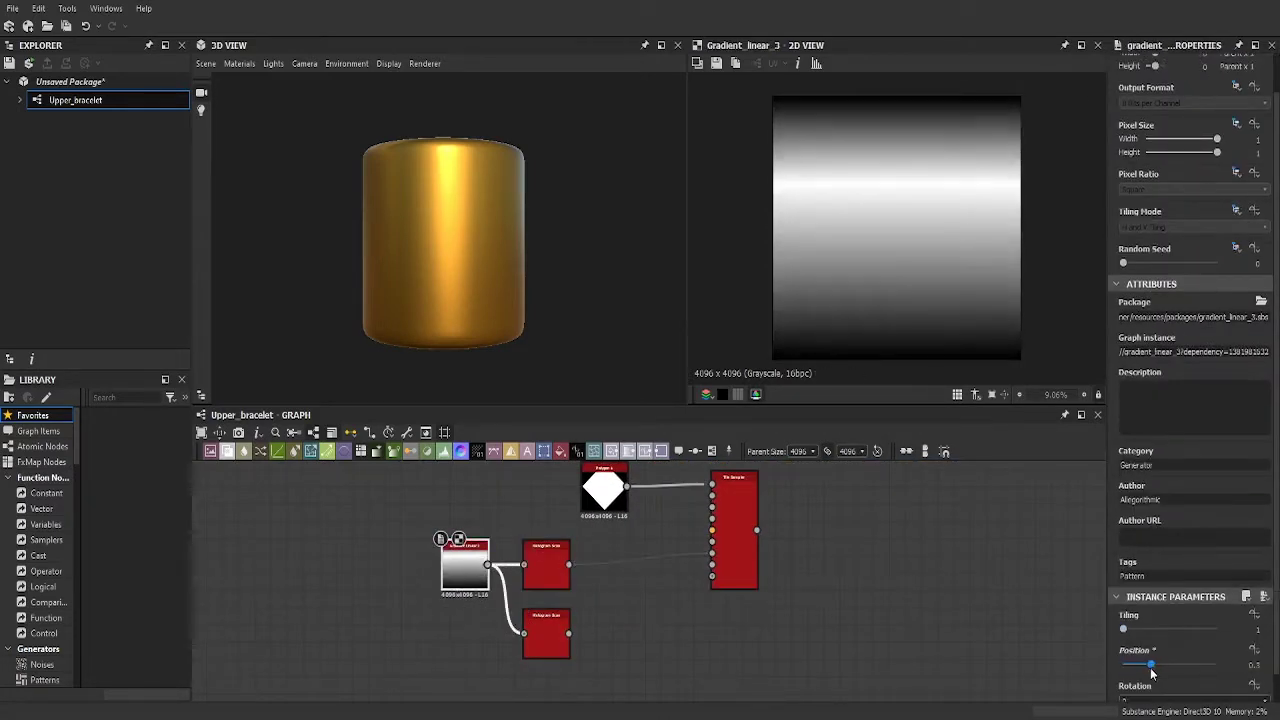
- Paste more gradient–histogram band pairs and add a Blend node combining two bands
left_click(529, 629)
key("ctrl+v")
middle_click_drag(473, 698, 515, 637)
key("ctrl+v")
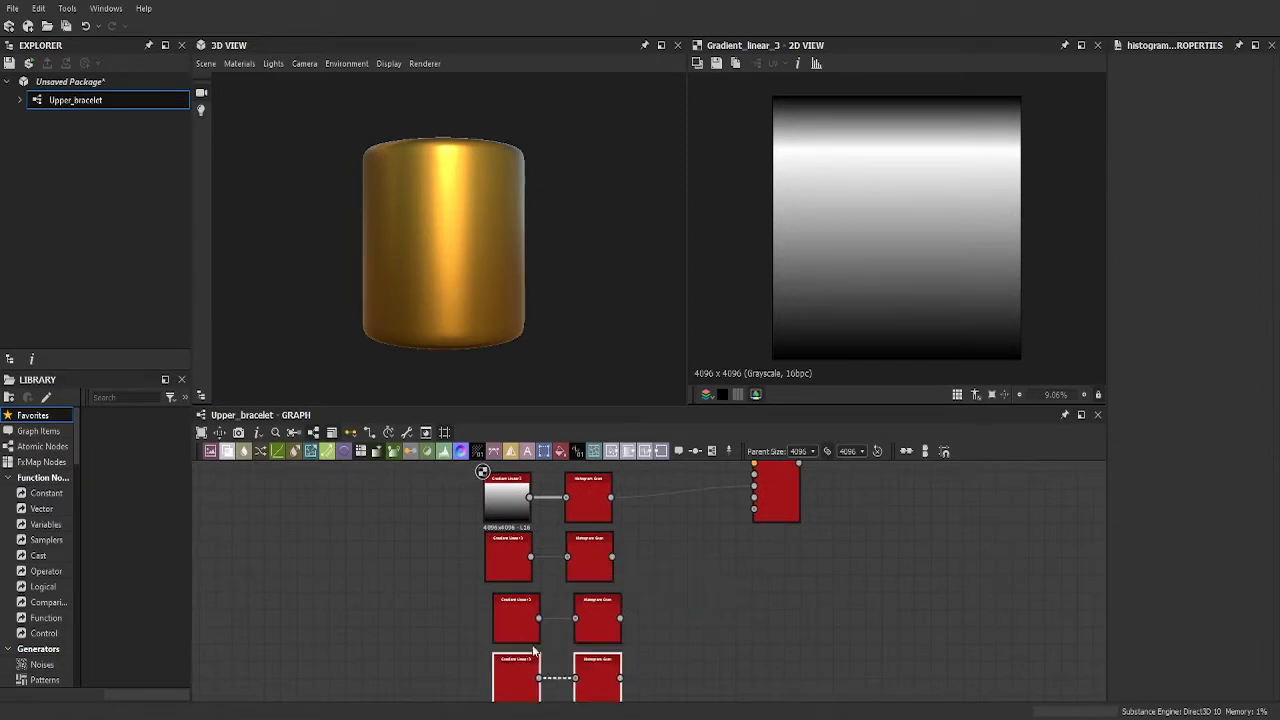
left_click(653, 538)
left_click(508, 555)
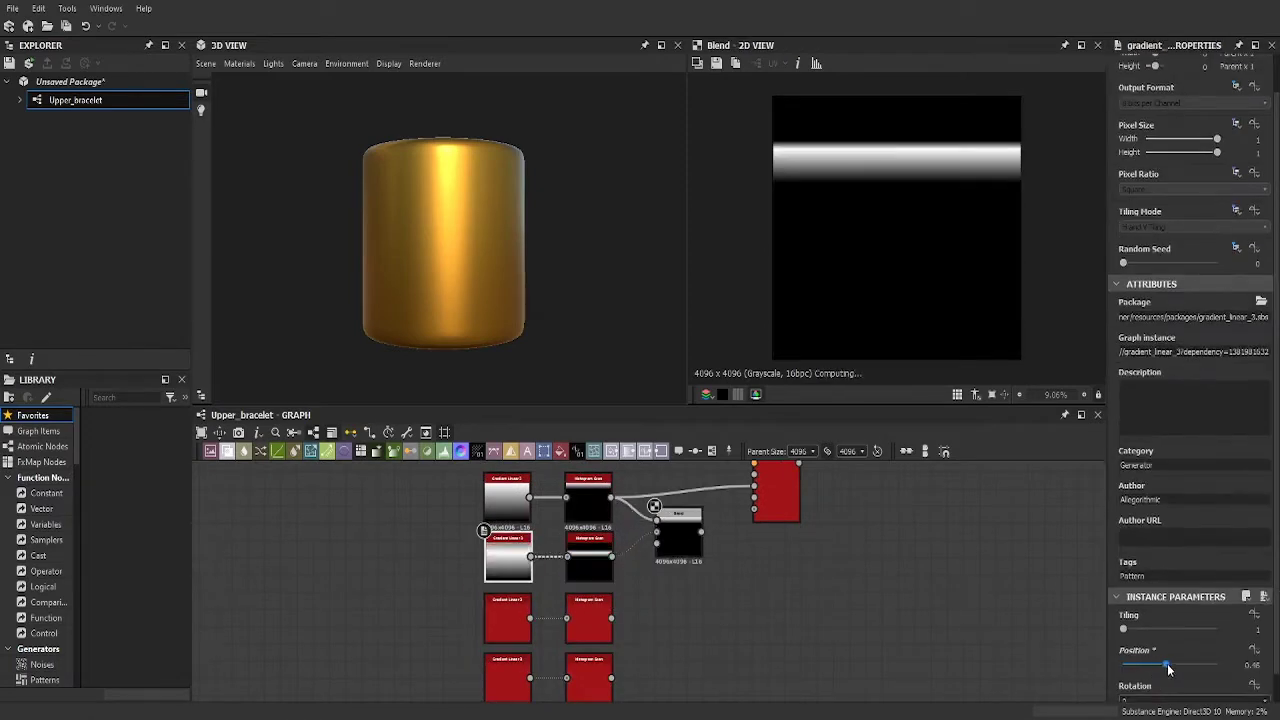
middle_click_drag(755, 497, 719, 567)
- Set the Blend to Add (Linear Dodge), wire remaining bands into Blends, and shift a gradient lower
left_click(642, 603)
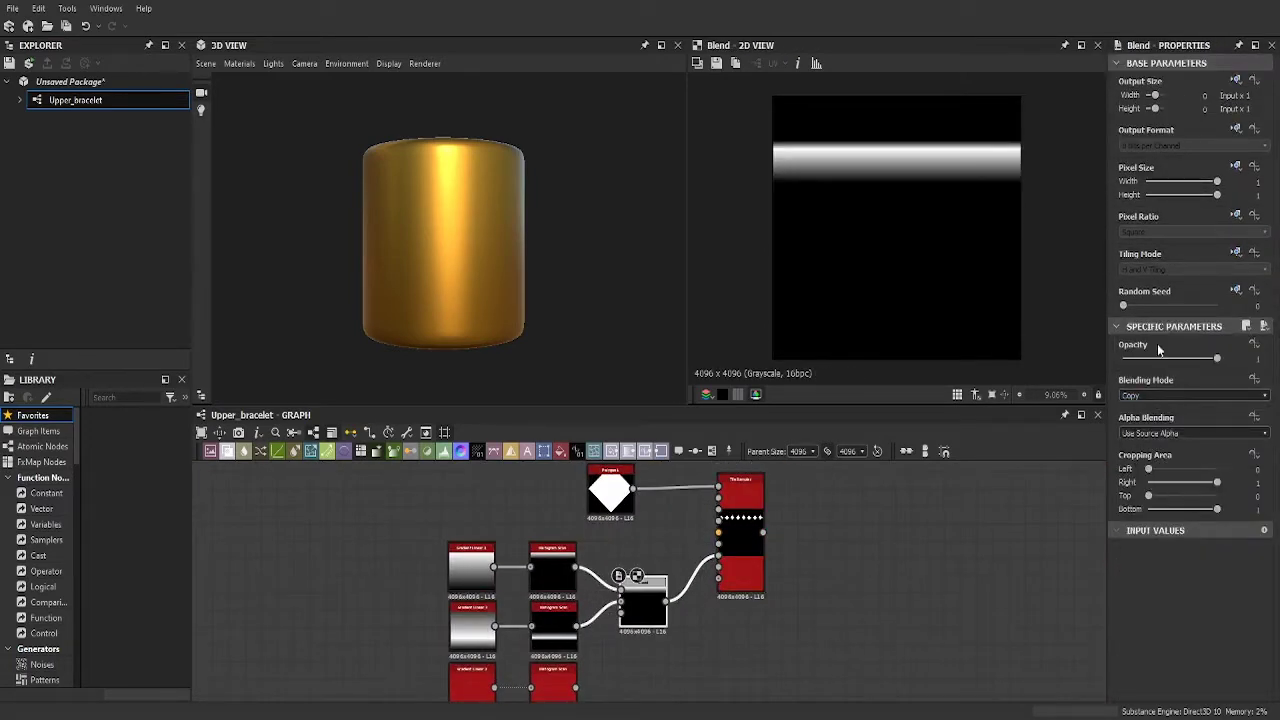
left_click(1193, 395)
middle_click_drag(666, 634, 745, 558)
key("ctrl+v")
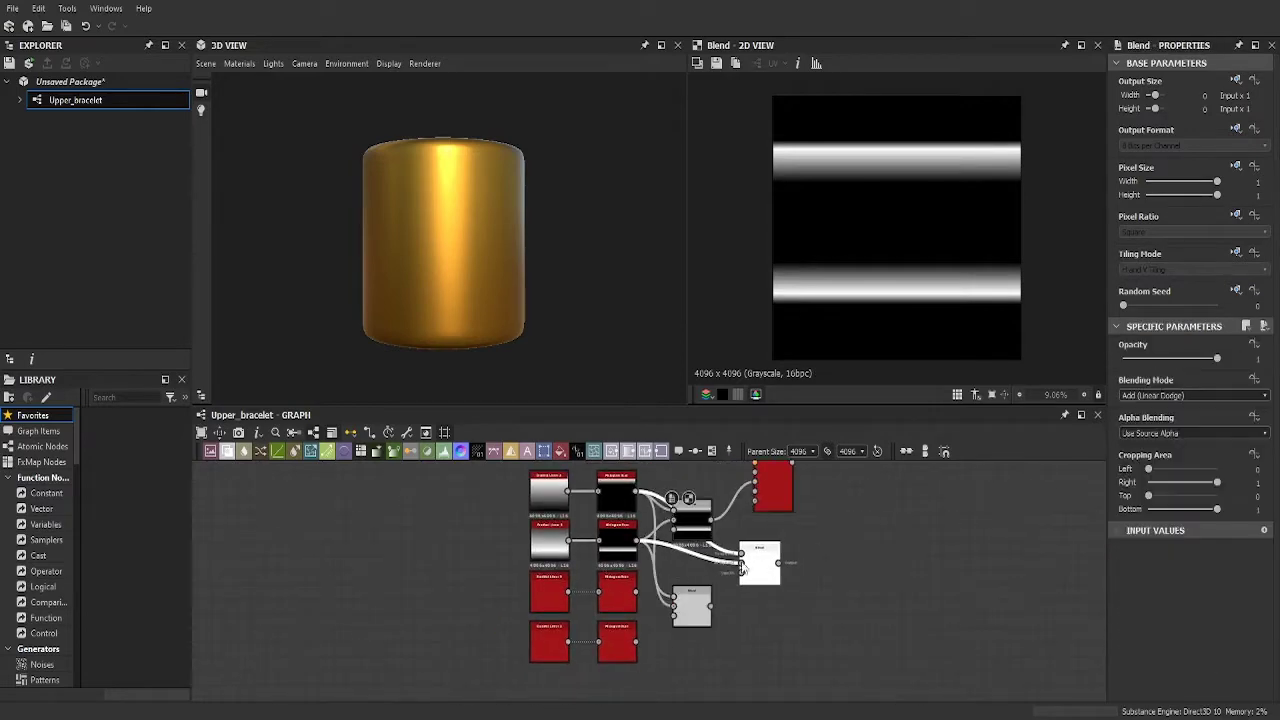
left_click(549, 545)
left_click_drag(1170, 664, 1210, 664)
- Shift the Gradient Linear 3 band position from 0.35 to 0.4
scroll(684, 617, "up", 3)
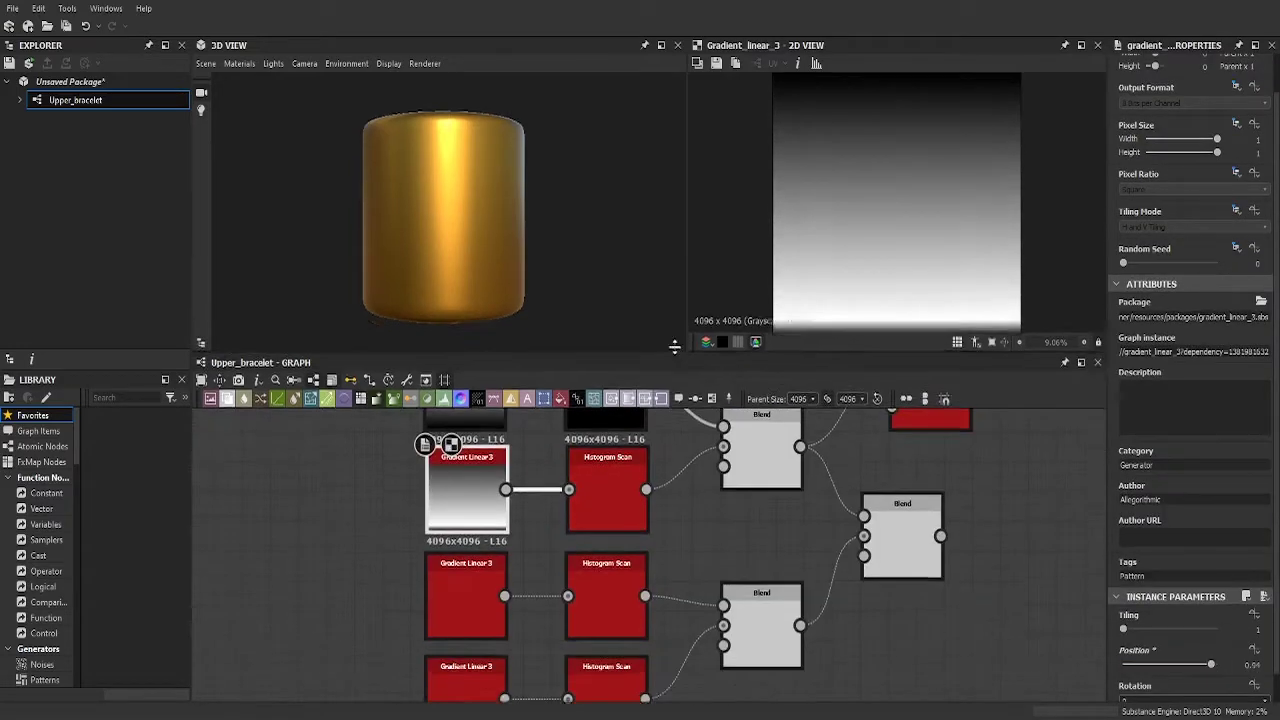
scroll(600, 530, "down", 2)
scroll(560, 520, "up", 2)
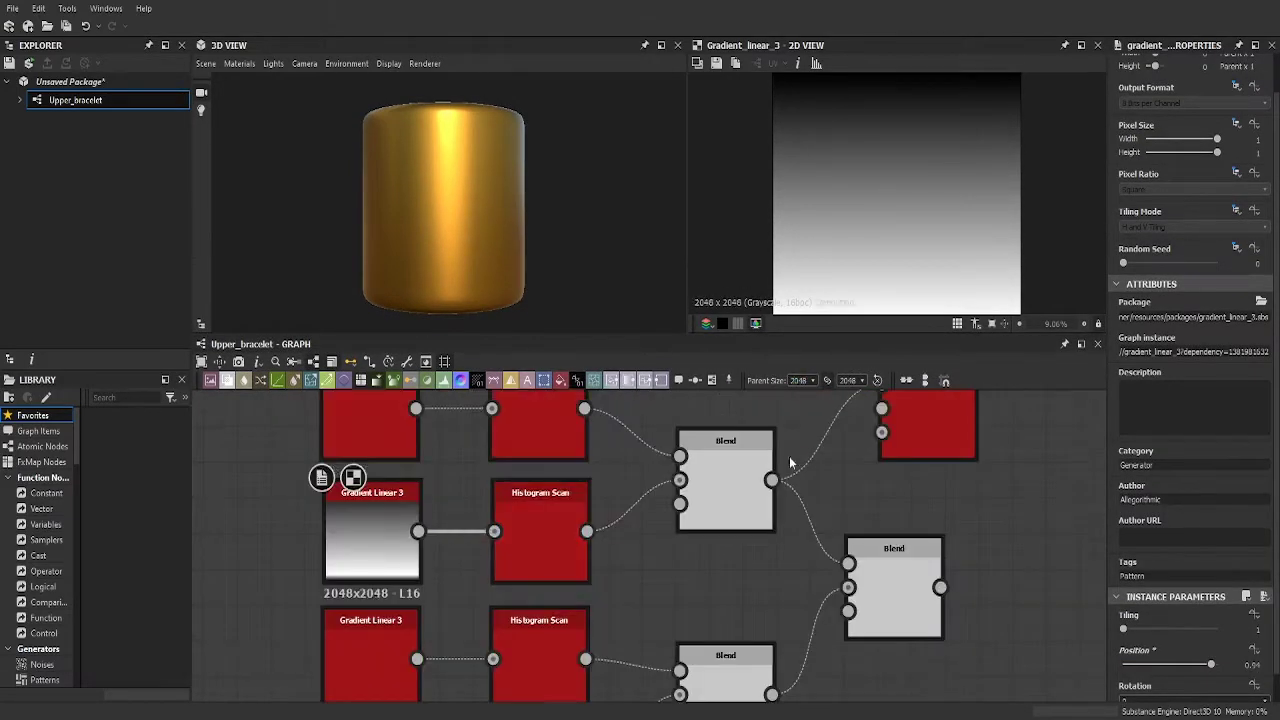
left_click(543, 513)
left_click(668, 500)
middle_click_drag(760, 560, 410, 610)
left_click(460, 520)
middle_click_drag(400, 560, 830, 530)
left_click(425, 570)
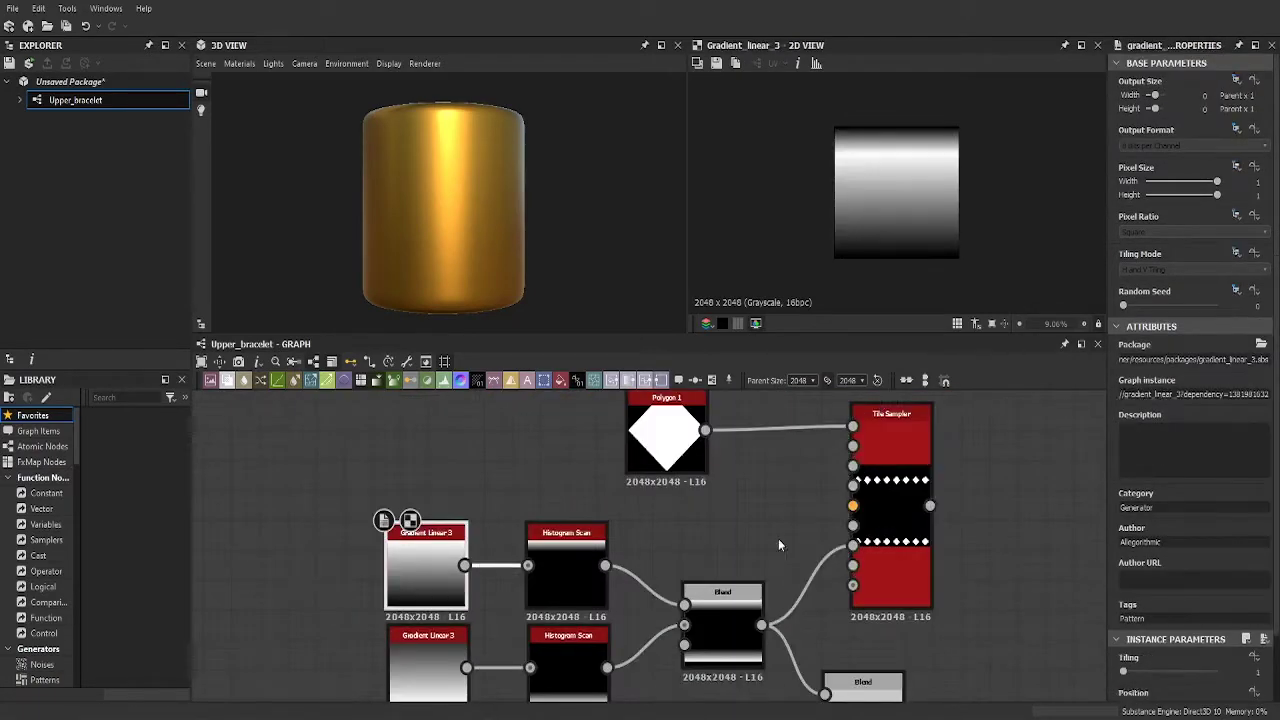
left_click_drag(1135, 665, 1155, 668)
middle_click_drag(907, 583, 1000, 585)
double_click(640, 570)
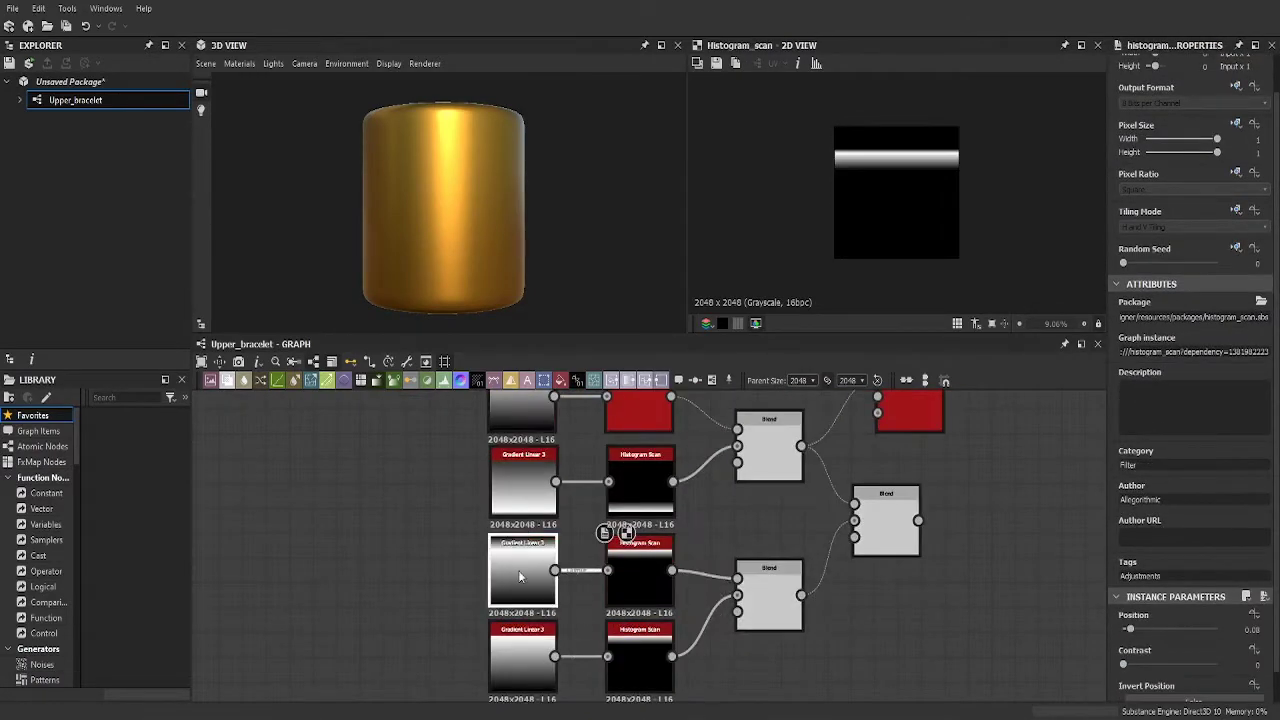
- Shift a second gradient's band position and preview the blended bands
left_click(522, 570)
left_click_drag(1155, 665, 1161, 665)
scroll(832, 596, "down", 2)
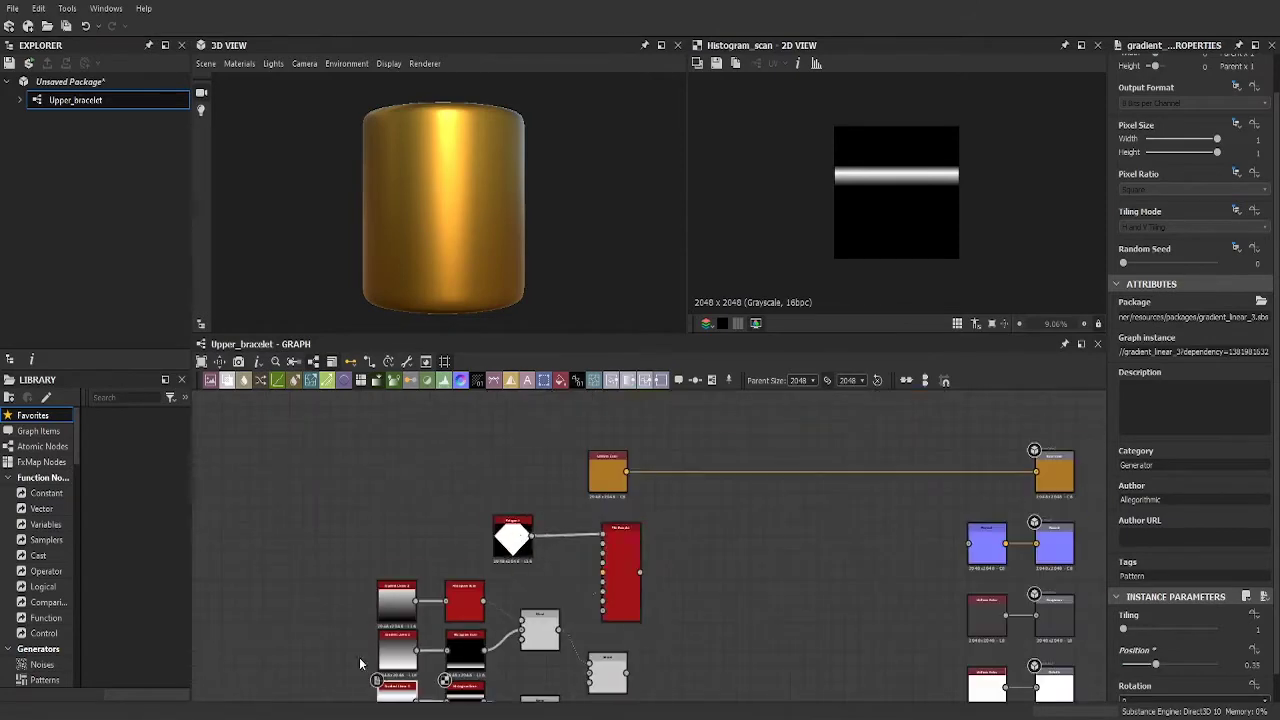
left_click(620, 570)
middle_click_drag(620, 600, 720, 500)
scroll(706, 600, "up", 2)
left_click(528, 485)
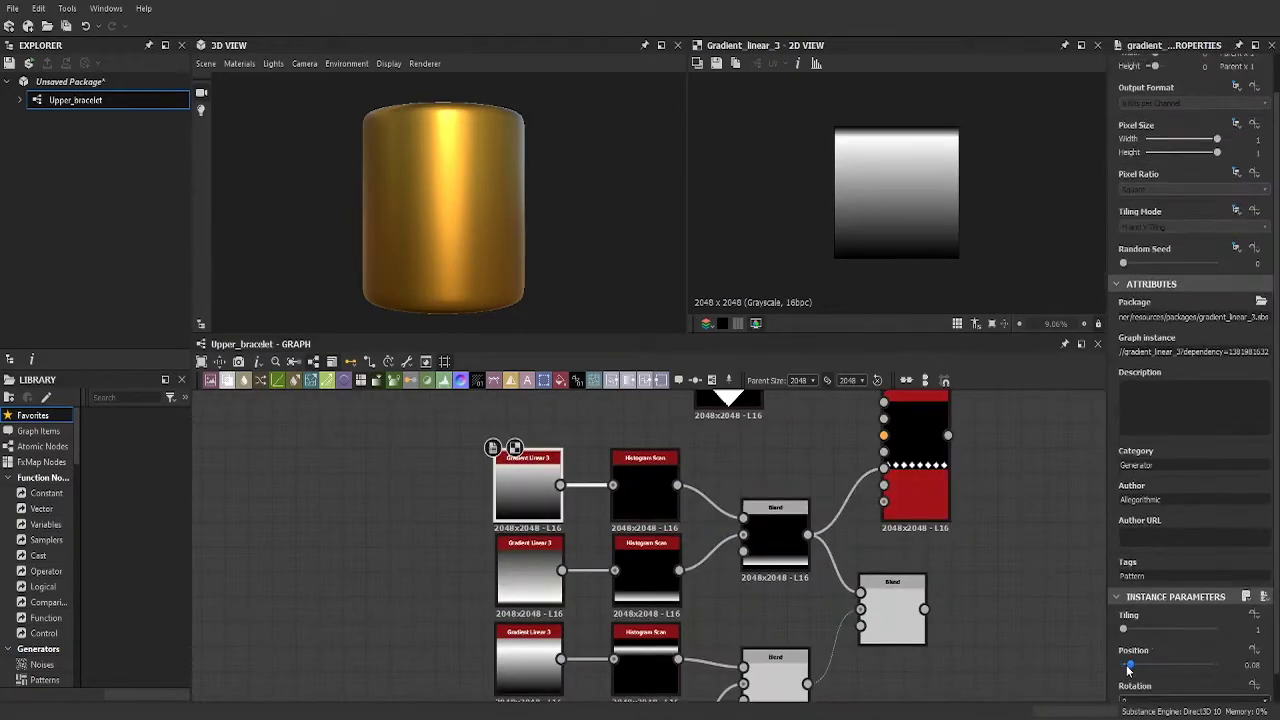
double_click(772, 530)
- Reposition the bottom gradient's band and preview the combined band mask
left_click(646, 660)
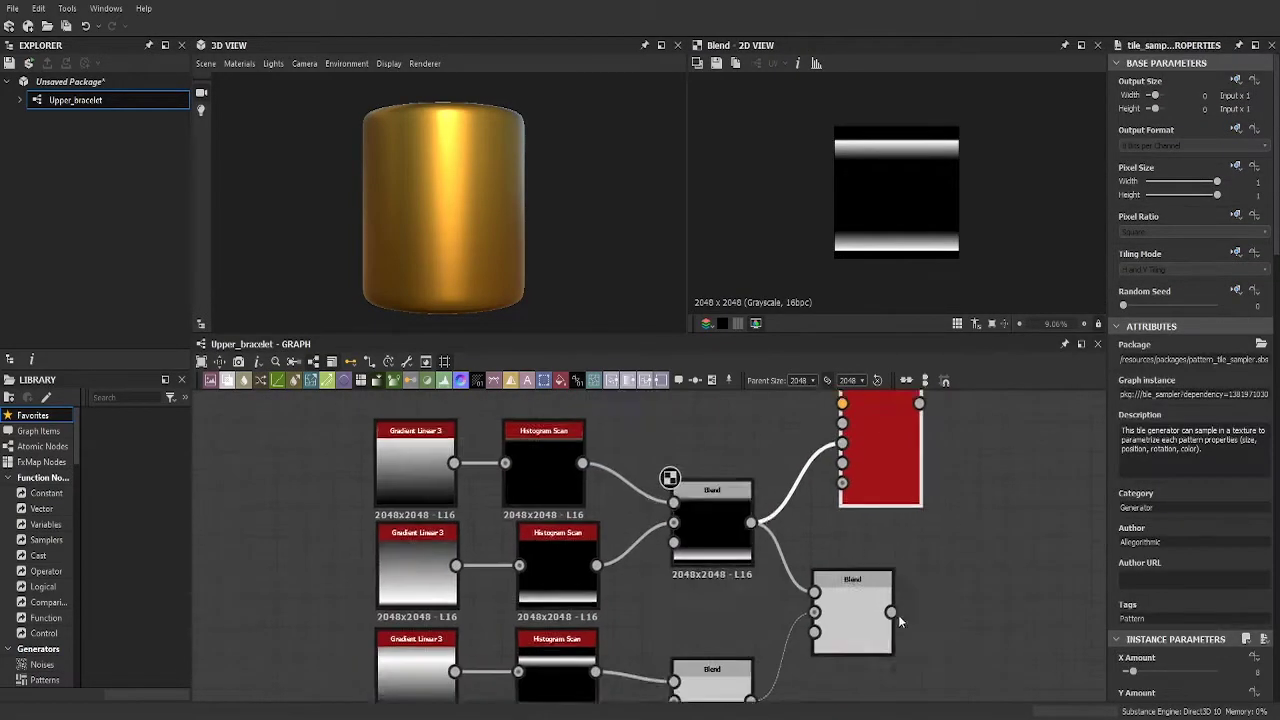
middle_click_drag(646, 660, 532, 550)
double_click(532, 544)
double_click(665, 630)
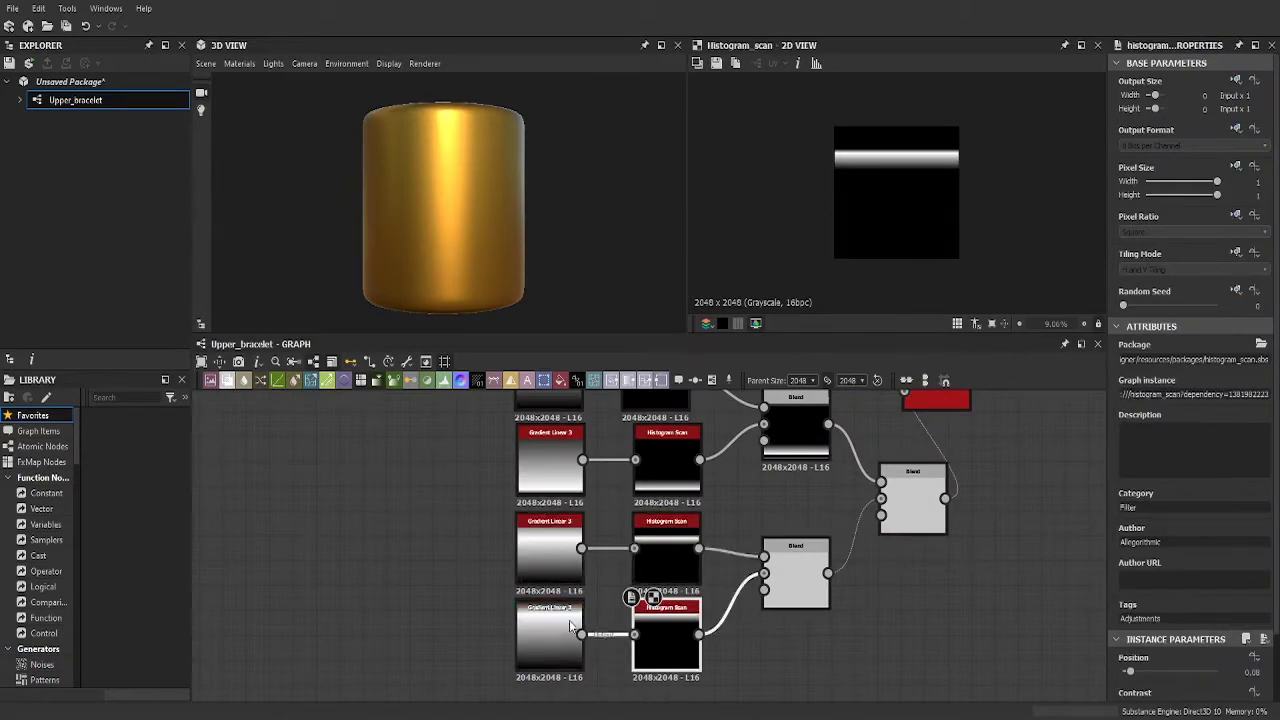
double_click(548, 635)
scroll(1190, 600, "down", 1)
left_click_drag(1170, 665, 1184, 668)
double_click(653, 517)
scroll(653, 517, "down", 3)
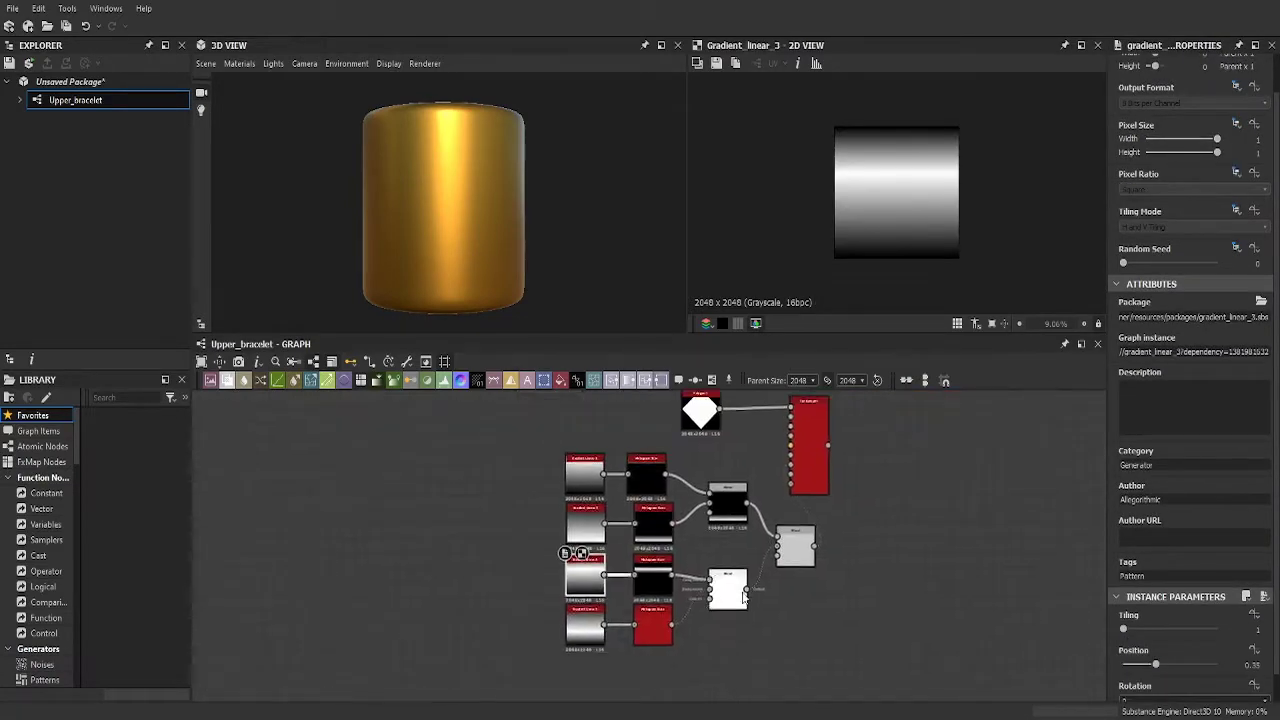
- Check the Tile Sampler output showing diamond rows near the top and bottom
middle_click_drag(913, 459, 814, 512)
scroll(814, 512, "up", 2)
double_click(736, 475)
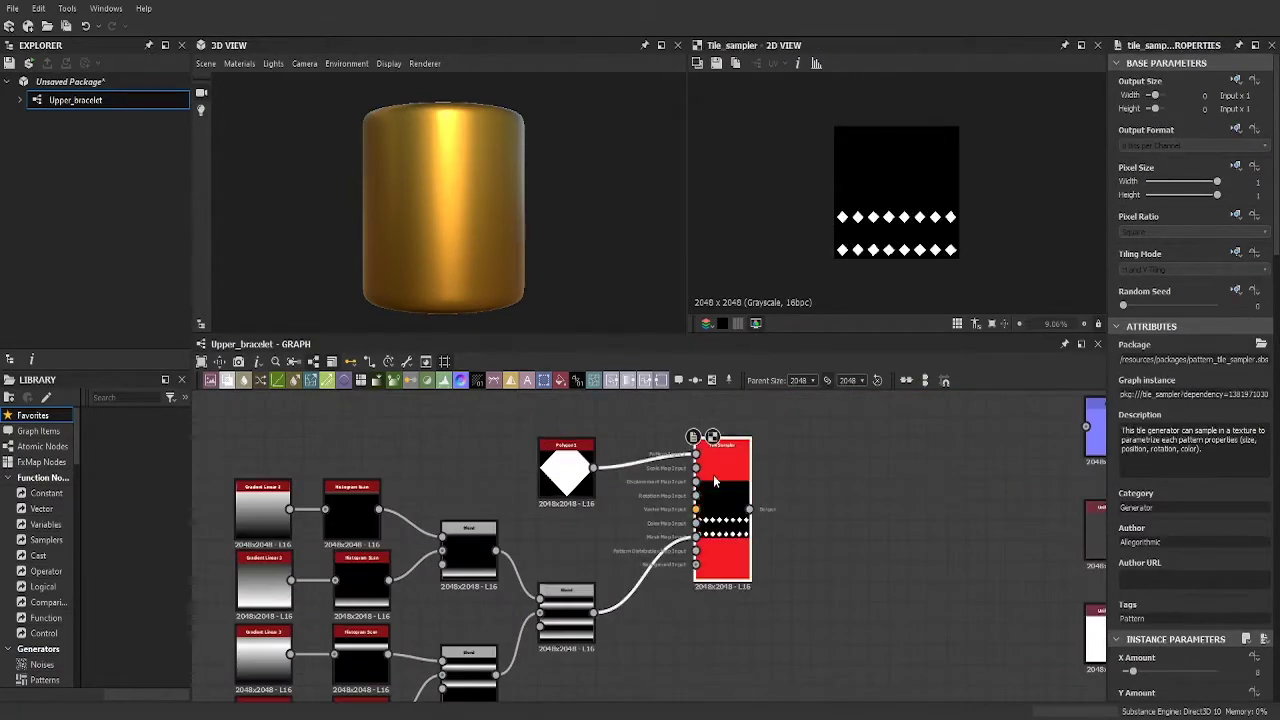
middle_click_drag(736, 475, 802, 467)
scroll(1202, 616, "down", 10)
scroll(1201, 616, "down", 5)
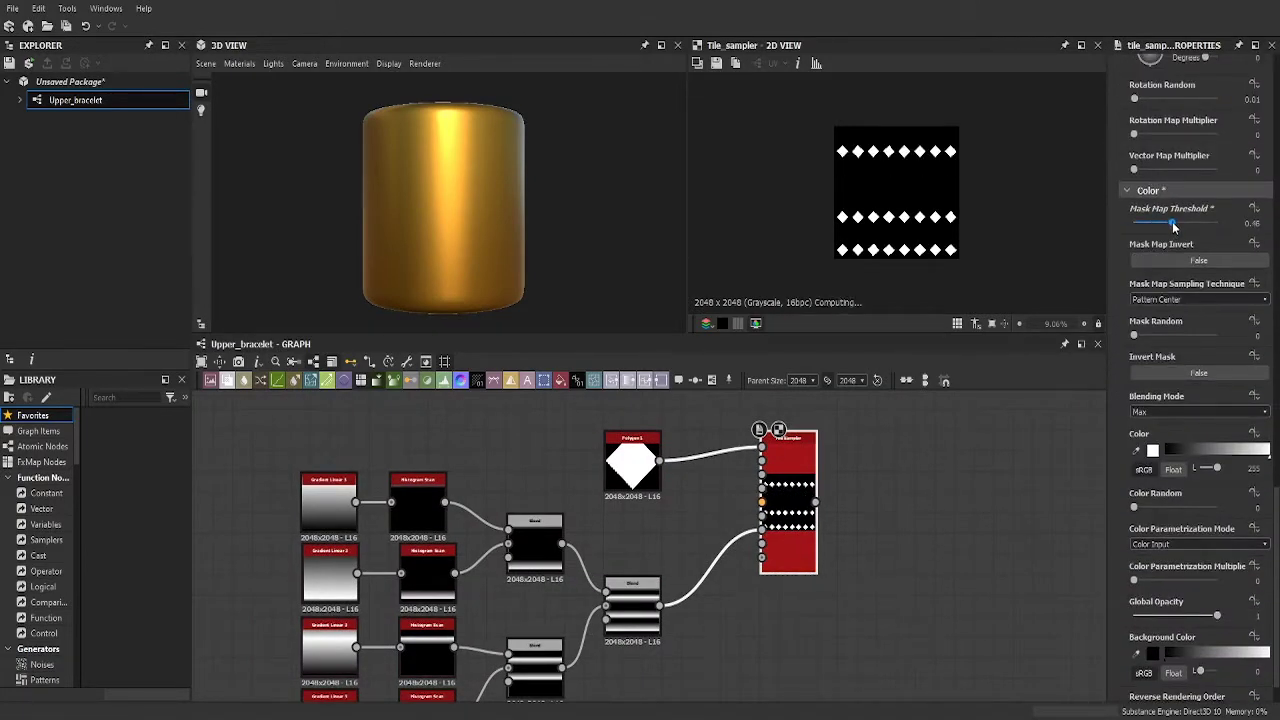
left_click(340, 490)
- Nudge the first gradient band, then preview the circle Polygon and its duplicated Tile Sampler
left_click_drag(1123, 636, 1127, 640)
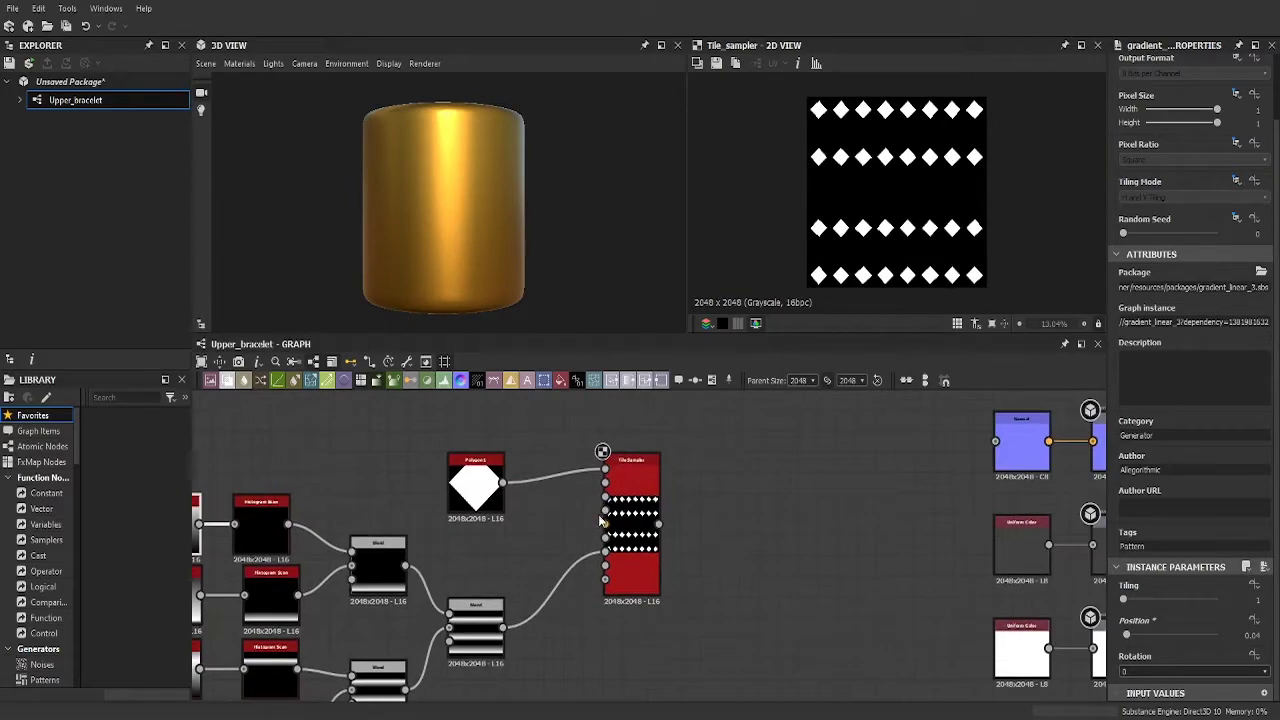
scroll(728, 590, "down", 3)
scroll(728, 612, "down", 2)
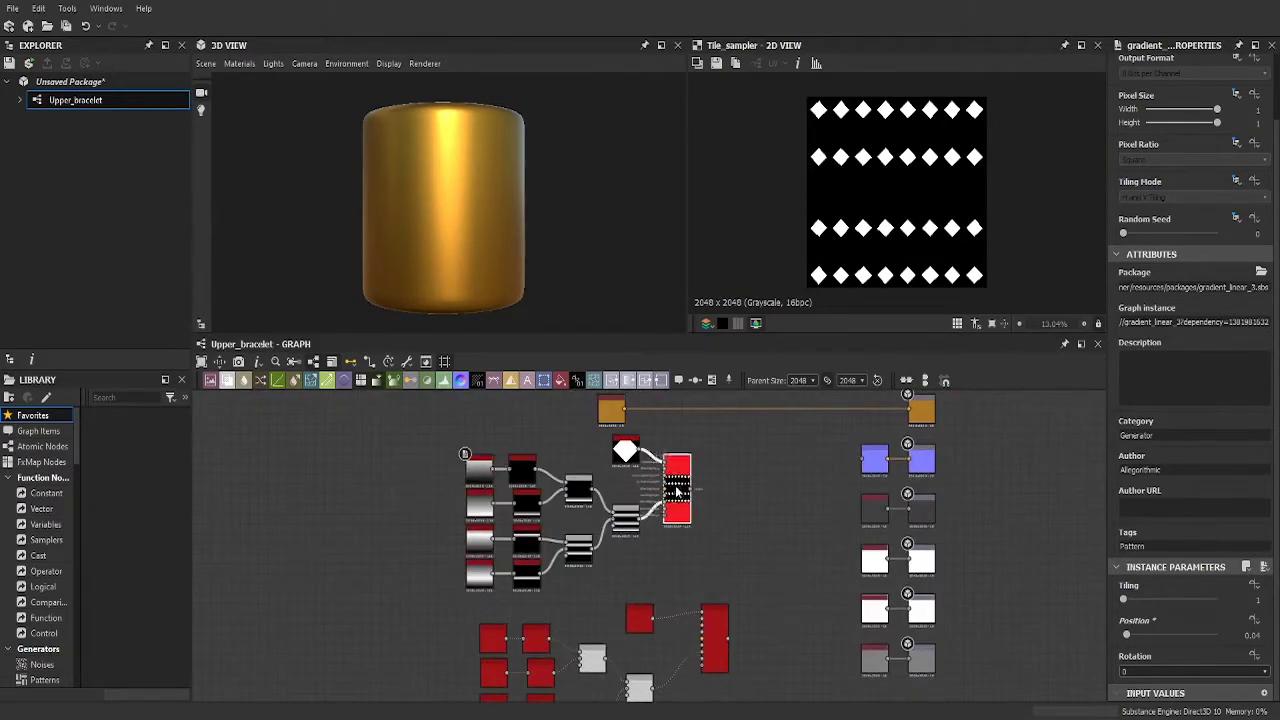
left_click(627, 478)
scroll(624, 517, "up", 2)
double_click(625, 512)
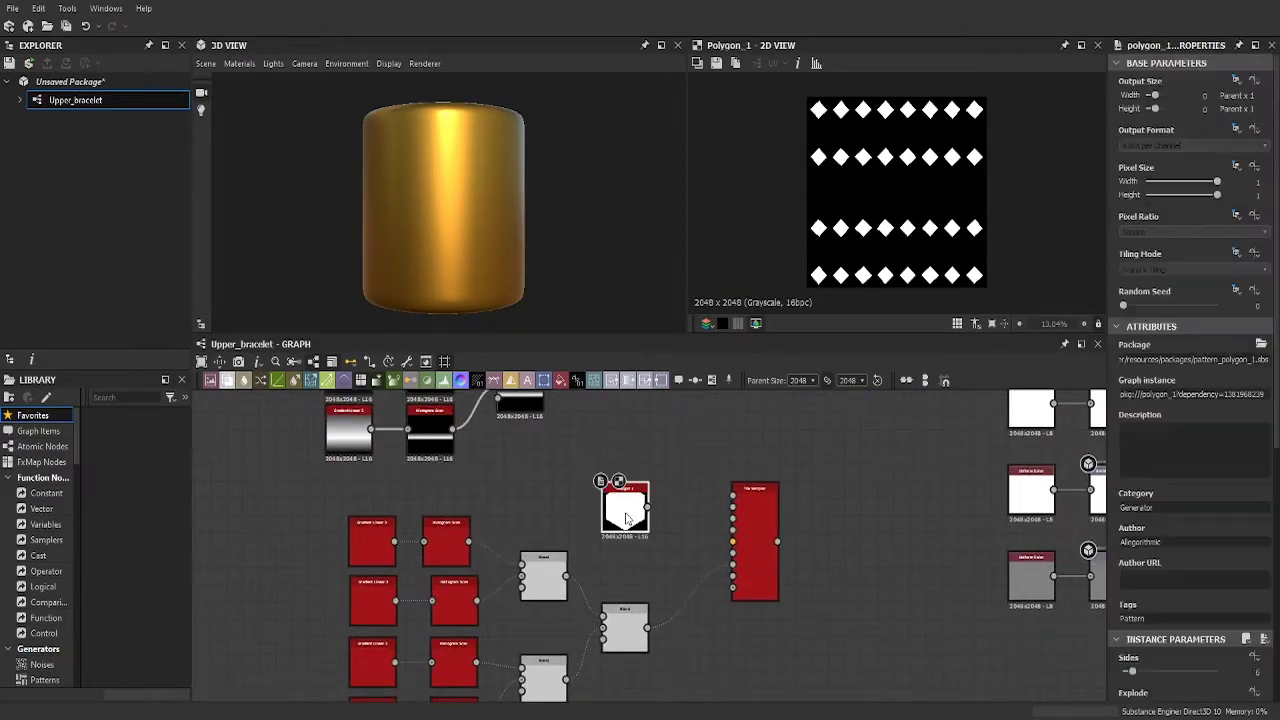
left_click(743, 508)
- Delete the extra Blend node and preview the diamonds-plus-circles blend
scroll(700, 530, "down", 2)
scroll(700, 530, "down", 1)
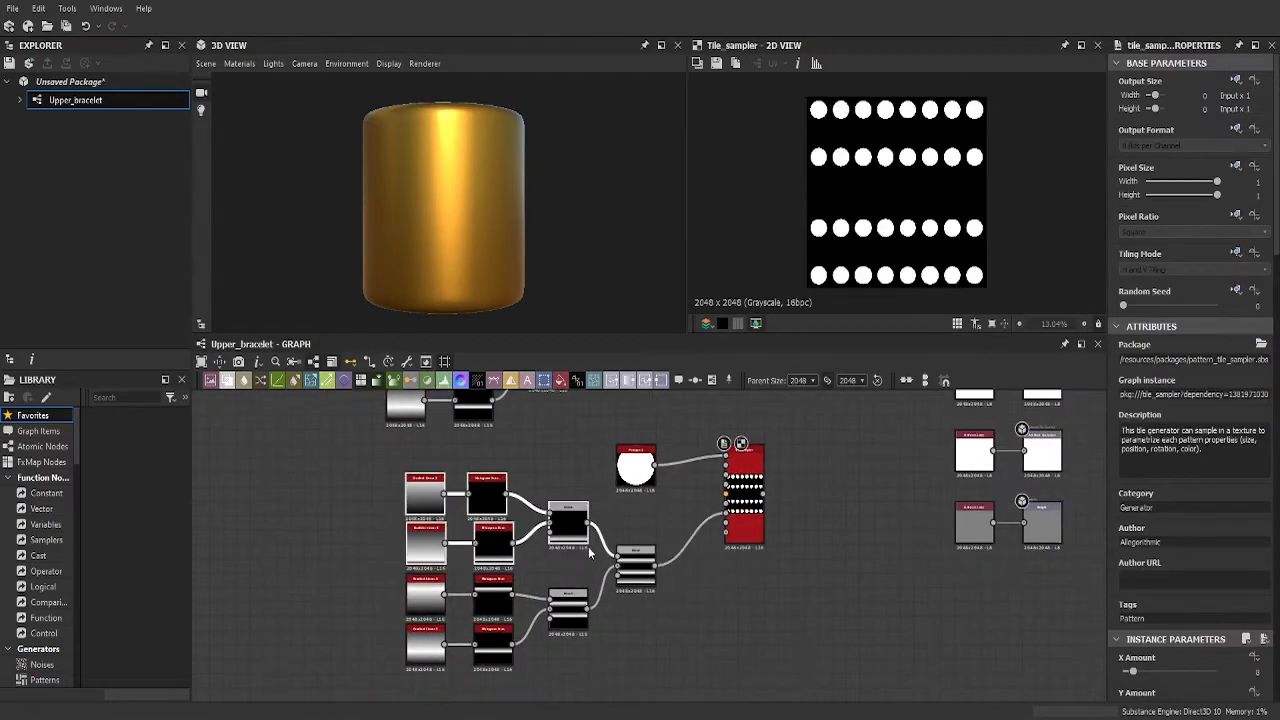
scroll(700, 550, "down", 2)
left_click(632, 610)
key("Delete")
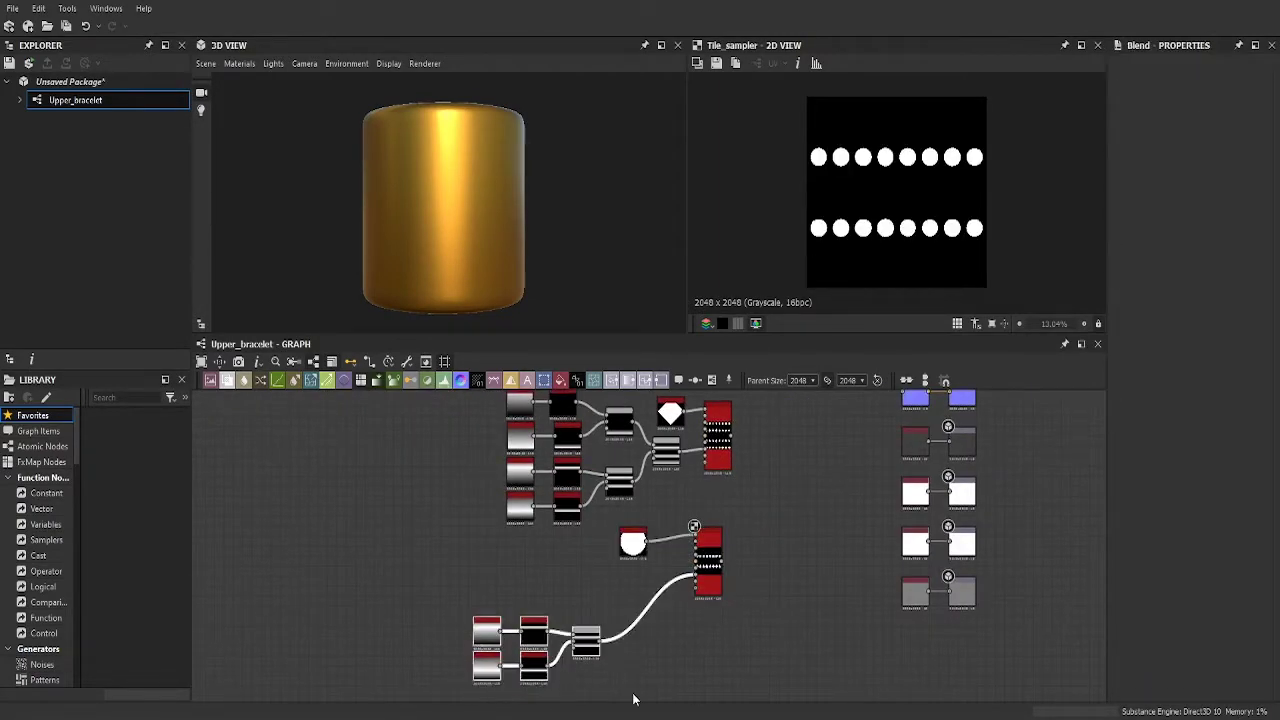
scroll(633, 699, "up", 2)
left_click(712, 510)
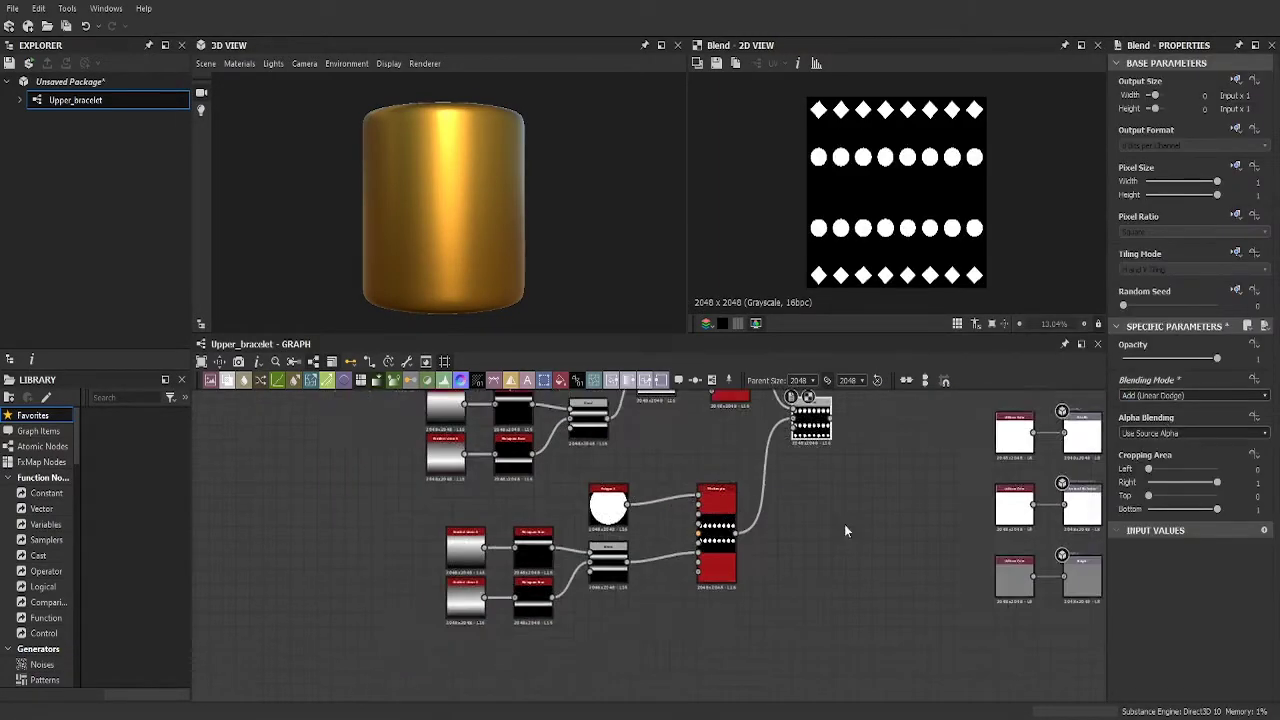
scroll(846, 529, "up", 2)
left_click(330, 560)
- Add a Stripes node beside the circle and set its stripe count to 2
scroll(628, 612, "down", 3)
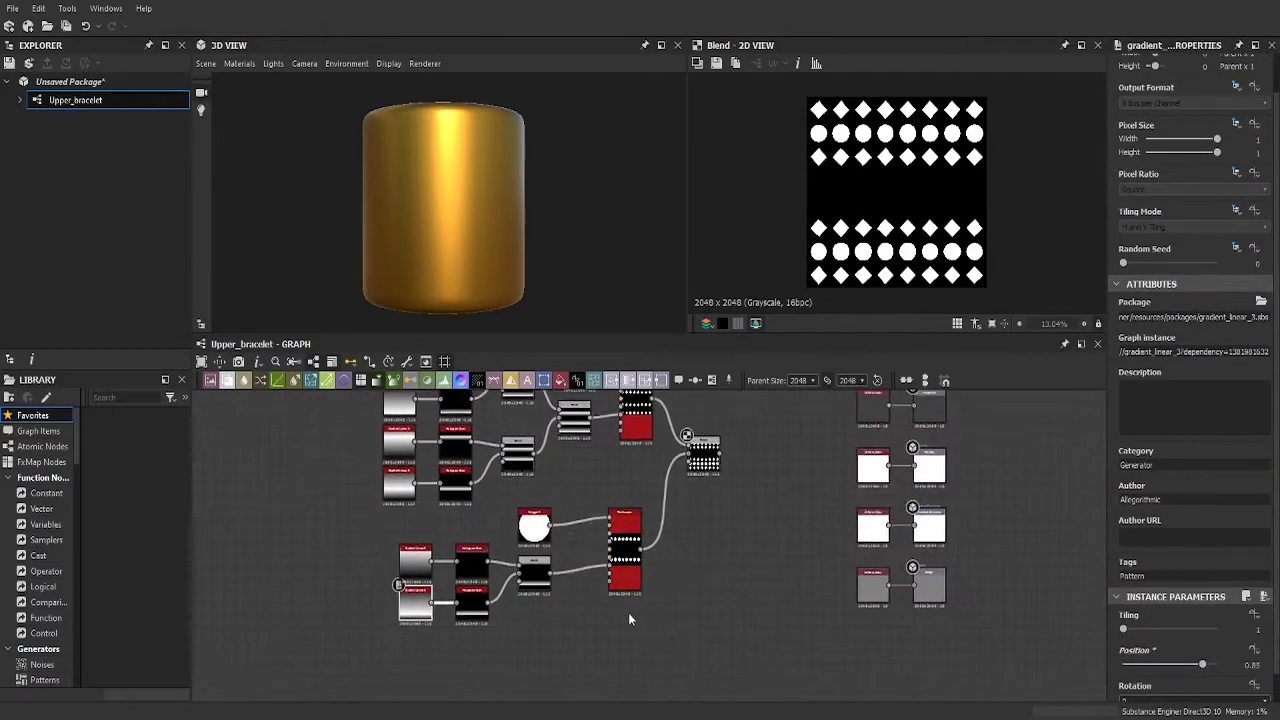
scroll(728, 554, "up", 1)
scroll(740, 542, "up", 2)
left_click_drag(741, 475, 571, 534)
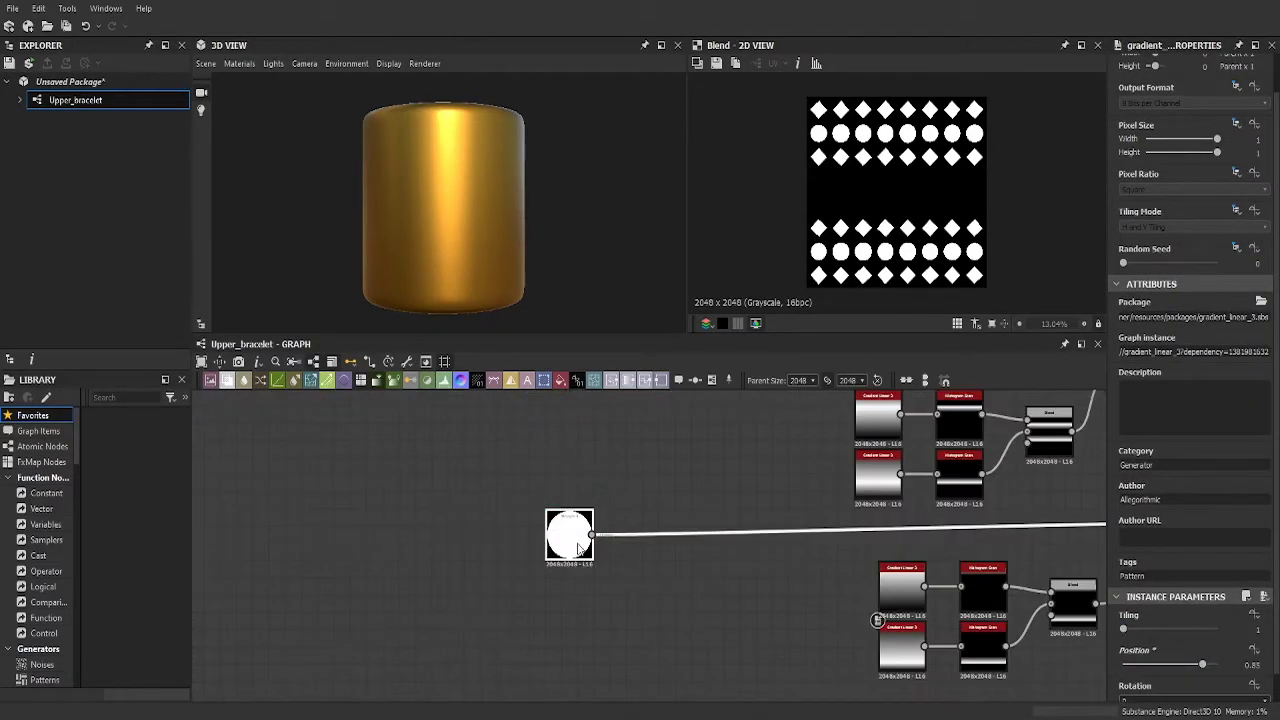
left_click_drag(130, 600, 528, 580)
left_click_drag(1130, 632, 1270, 636)
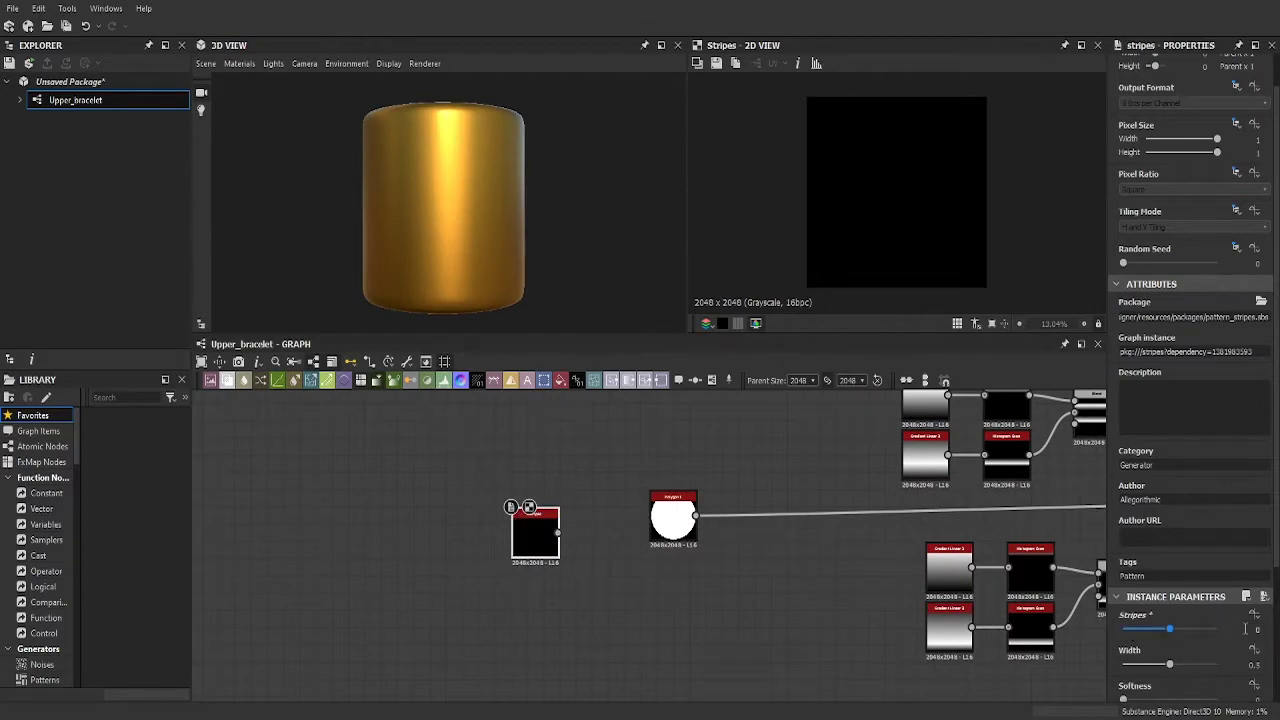
left_click_drag(1165, 665, 1175, 665)
scroll(1175, 665, "down", 1)
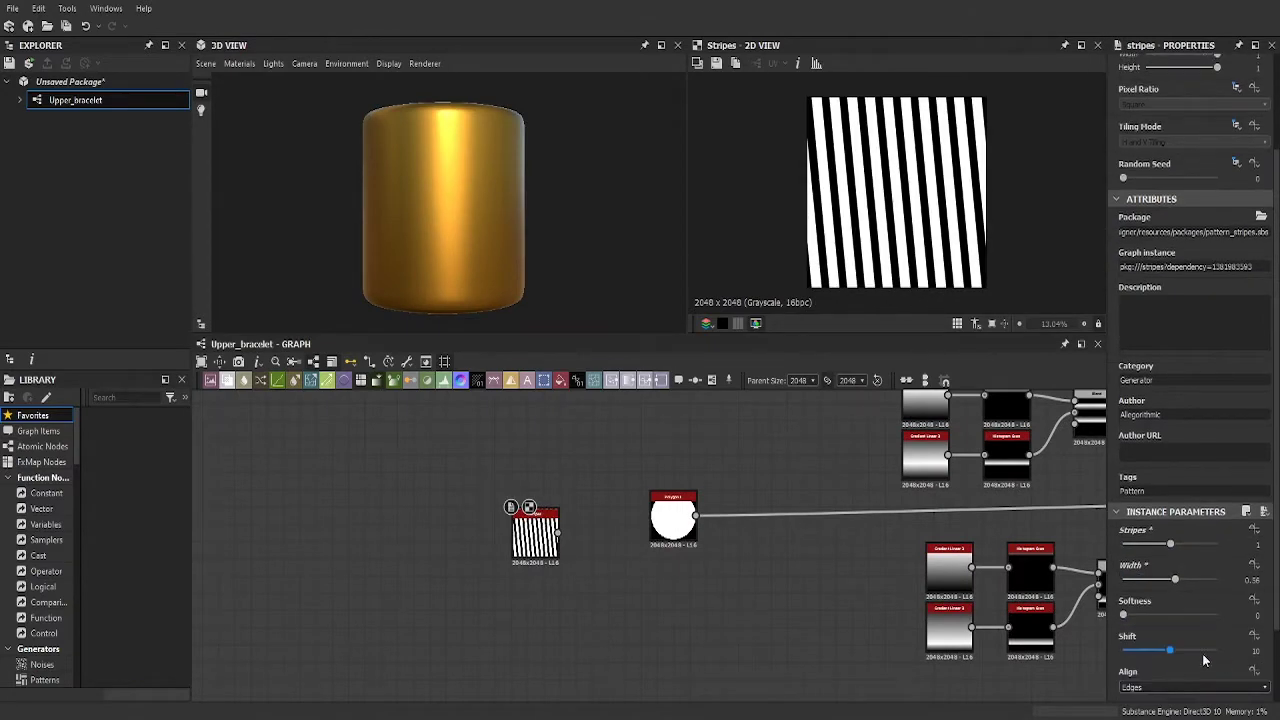
left_click(1257, 543)
type("2")
key("Return")
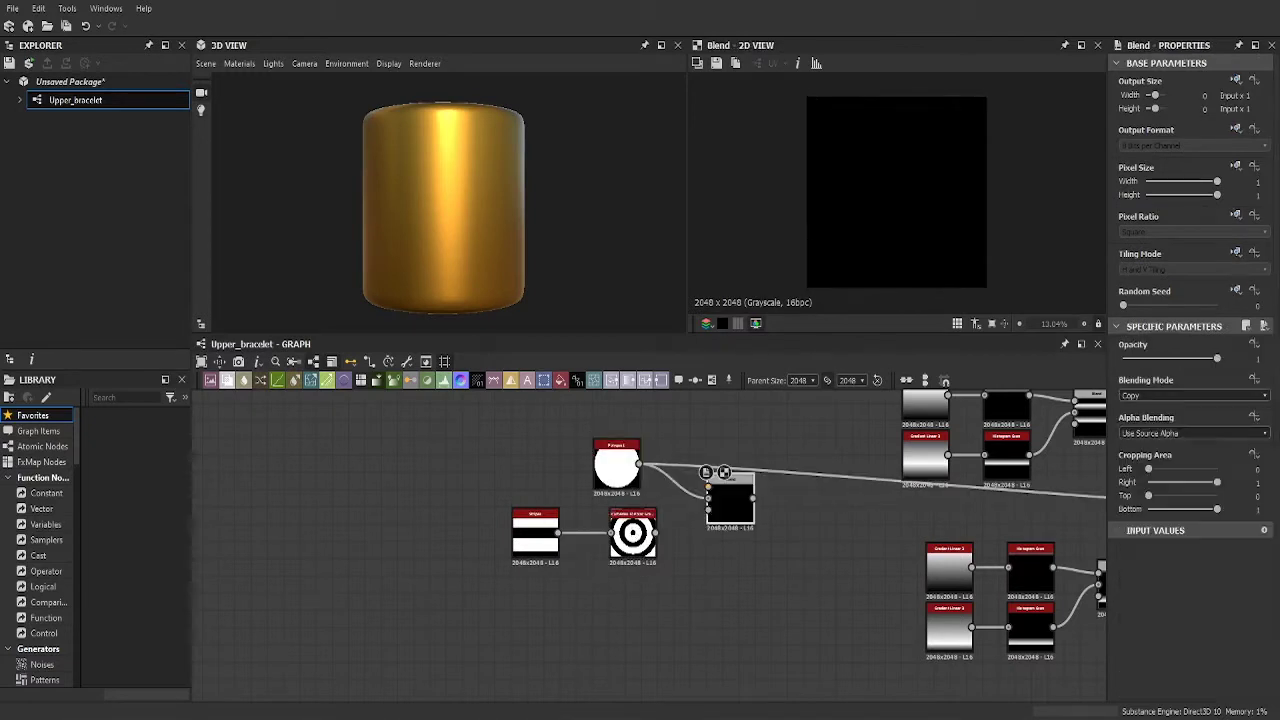
- Feed the polar rings into the circle Blend and tweak the stripe Width and Softness
left_click_drag(705, 497, 656, 533)
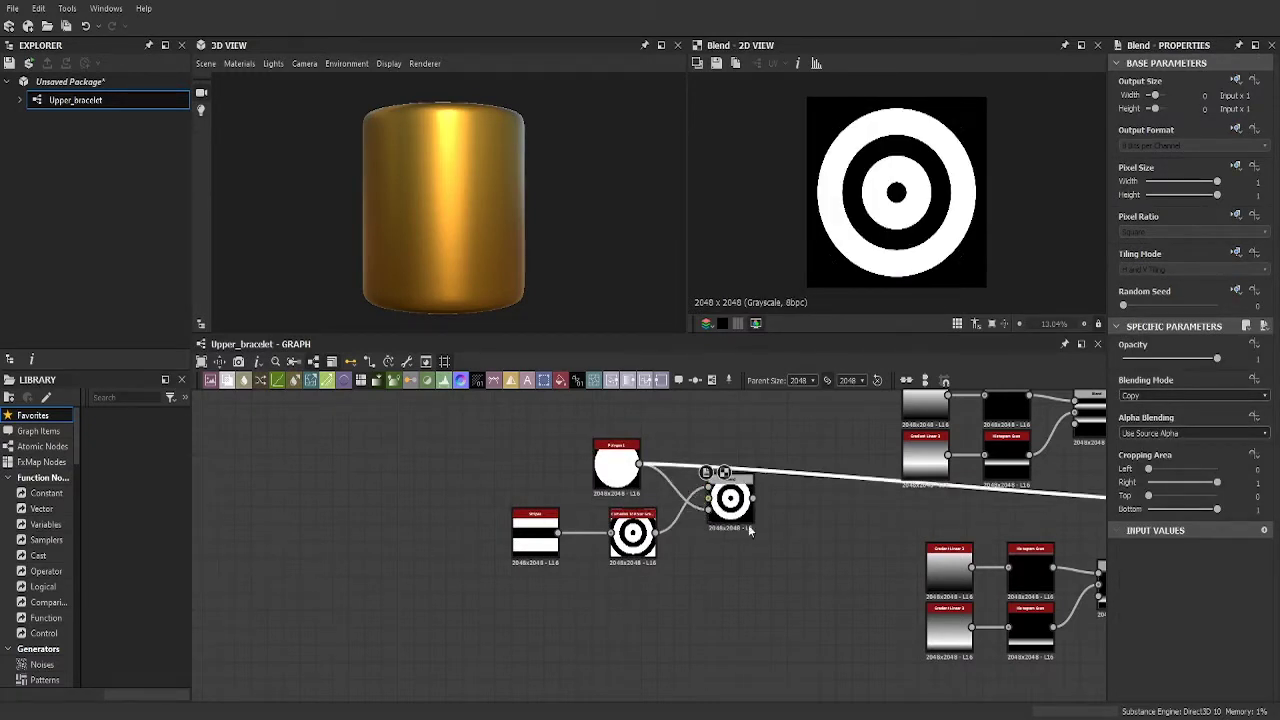
left_click(535, 530)
left_click_drag(1171, 662, 1152, 662)
scroll(1160, 600, "down", 2)
mouse_move(1124, 615)
left_mouse_down()
mouse_move(1141, 620)
mouse_move(1140, 650)
left_mouse_up()
left_click_drag(1124, 543, 1124, 543)
- Tidy the ring-building nodes and preview the combined diamond and ring rows
middle_click_drag(700, 560, 575, 595)
left_click_drag(506, 563, 495, 430)
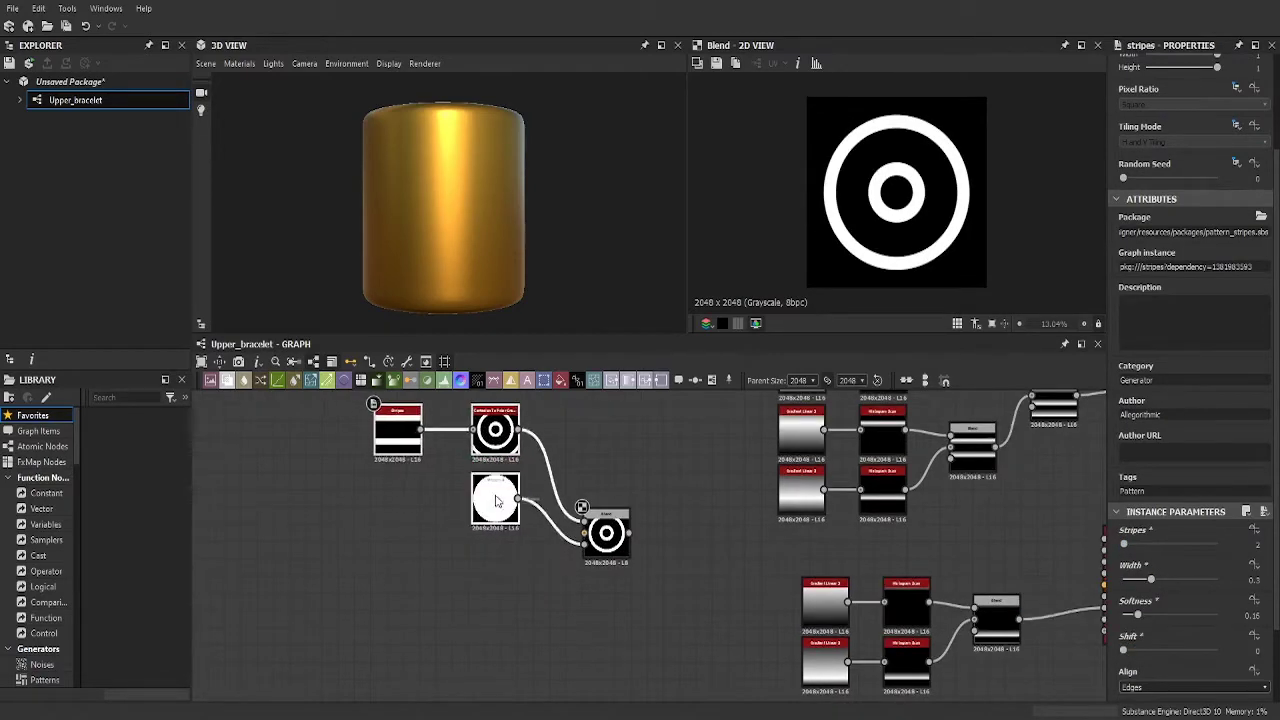
middle_click_drag(495, 500, 493, 601)
scroll(493, 601, "down", 2)
left_click(838, 601)
middle_click_drag(838, 601, 767, 578)
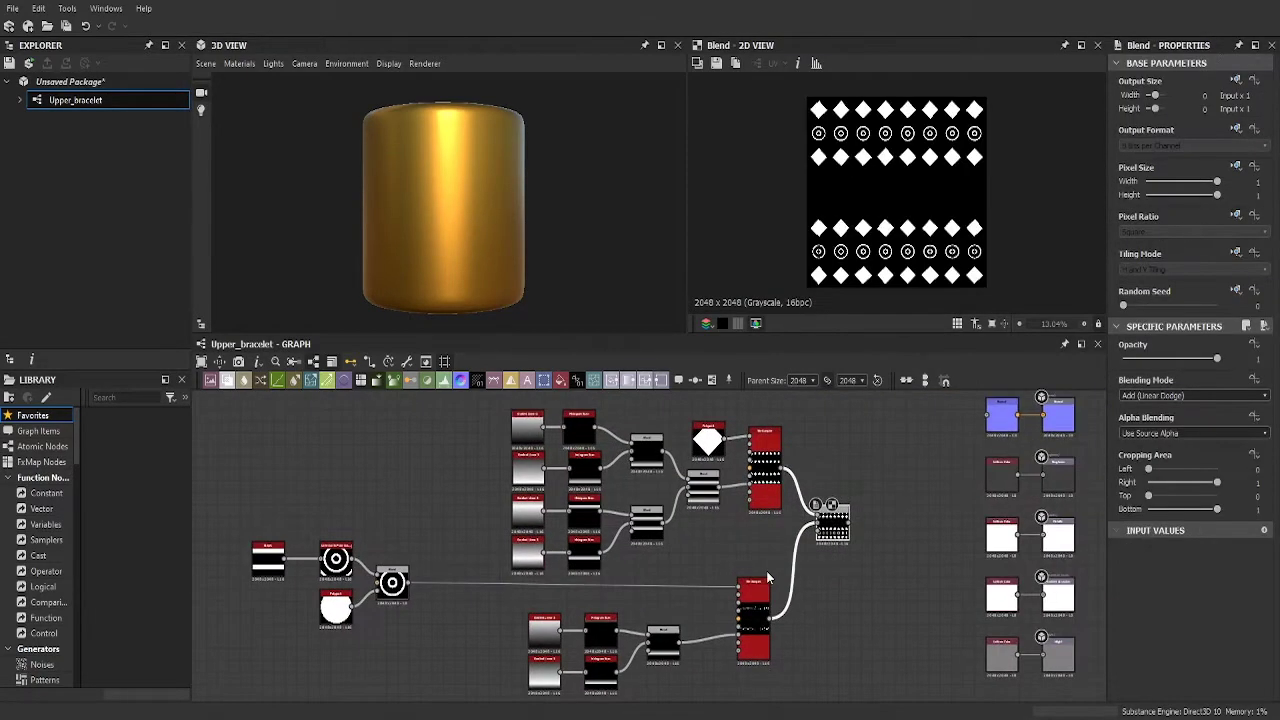
- Duplicate the diamond Polygon, invert the copy with Invert Grayscale, and combine both in a Blend
middle_click_drag(588, 493, 545, 607)
left_click_drag(663, 554, 506, 457)
scroll(506, 457, "up", 2)
key("ctrl+d")
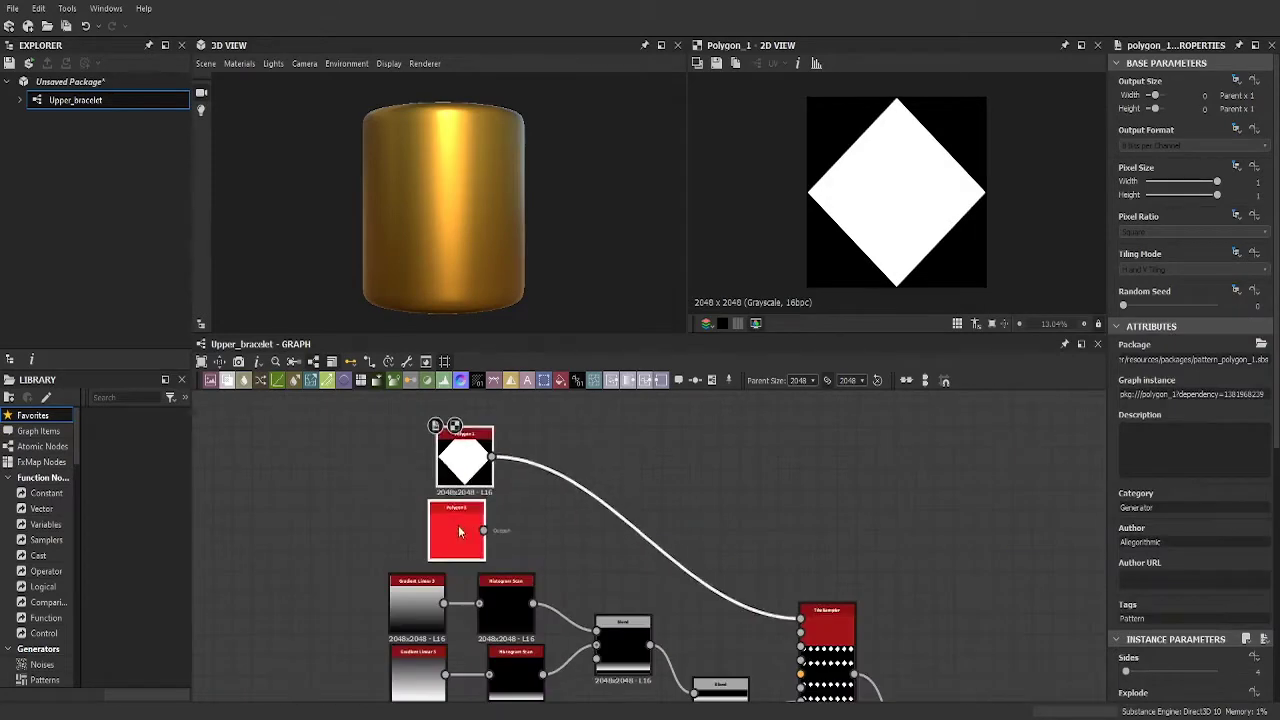
mouse_move(457, 528)
left_mouse_down()
mouse_move(449, 510)
mouse_move(571, 450)
left_mouse_up()
left_click_drag(491, 405, 566, 435)
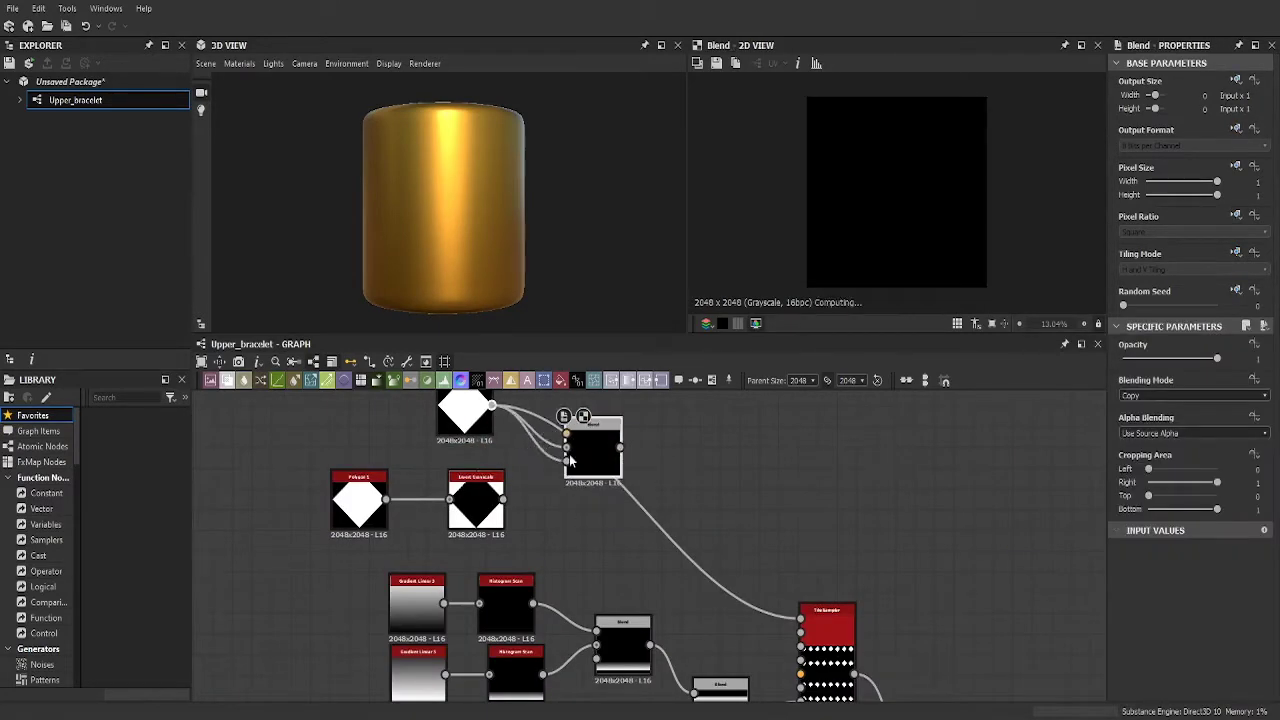
left_click_drag(503, 498, 545, 450)
- Shrink the duplicate diamond and preview the hollow diamond outlines across the whole bracelet texture
scroll(553, 535, "down", 1)
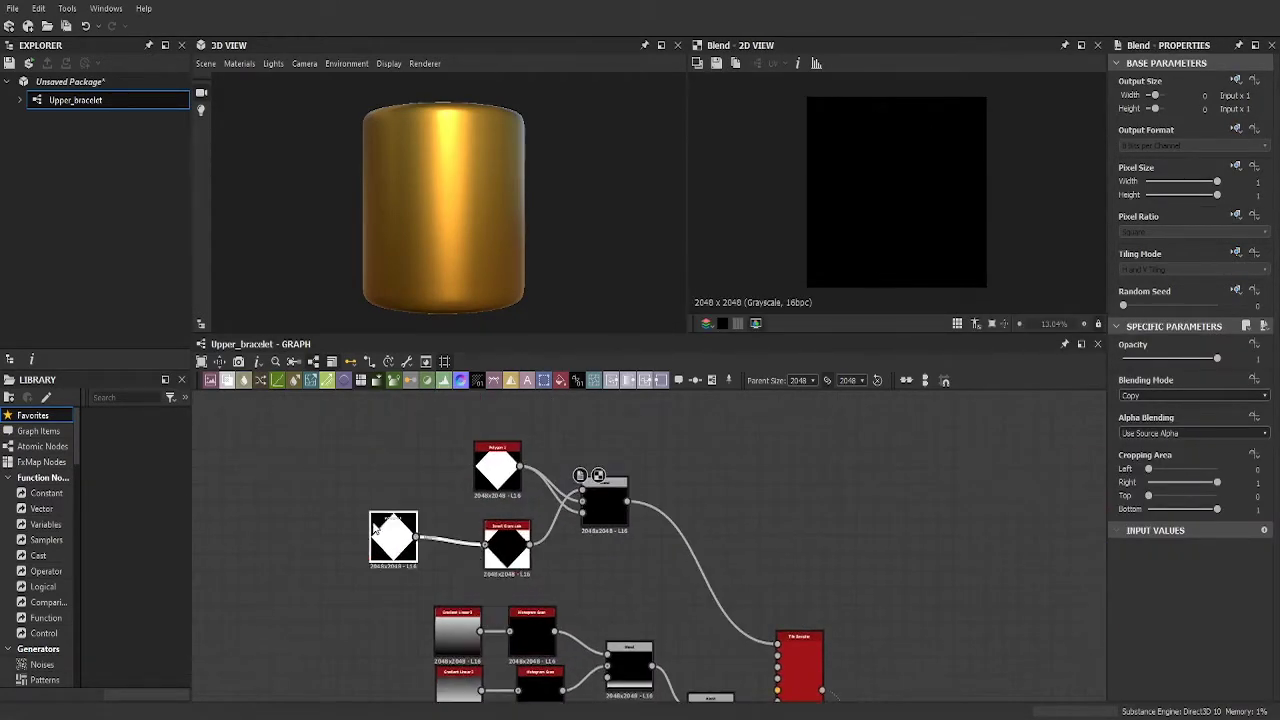
left_click(474, 545)
left_click(400, 545)
left_click(604, 495)
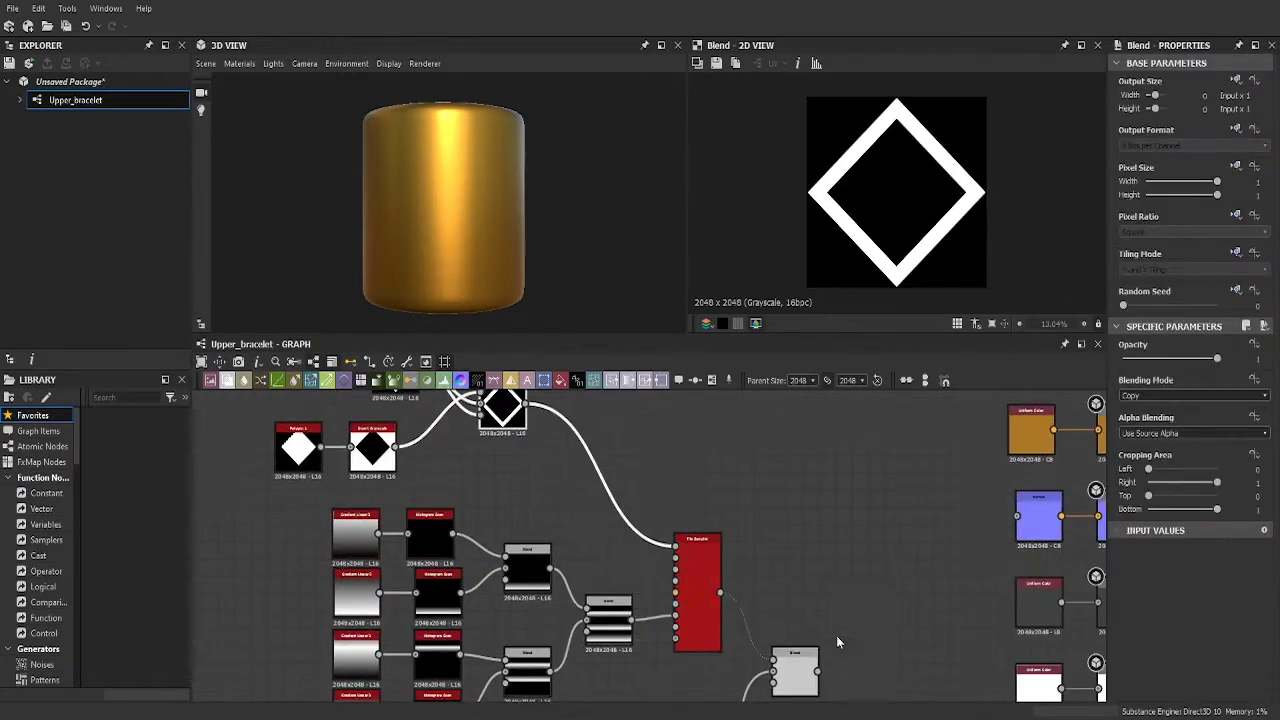
left_click(815, 650)
scroll(866, 224, "down", 2)
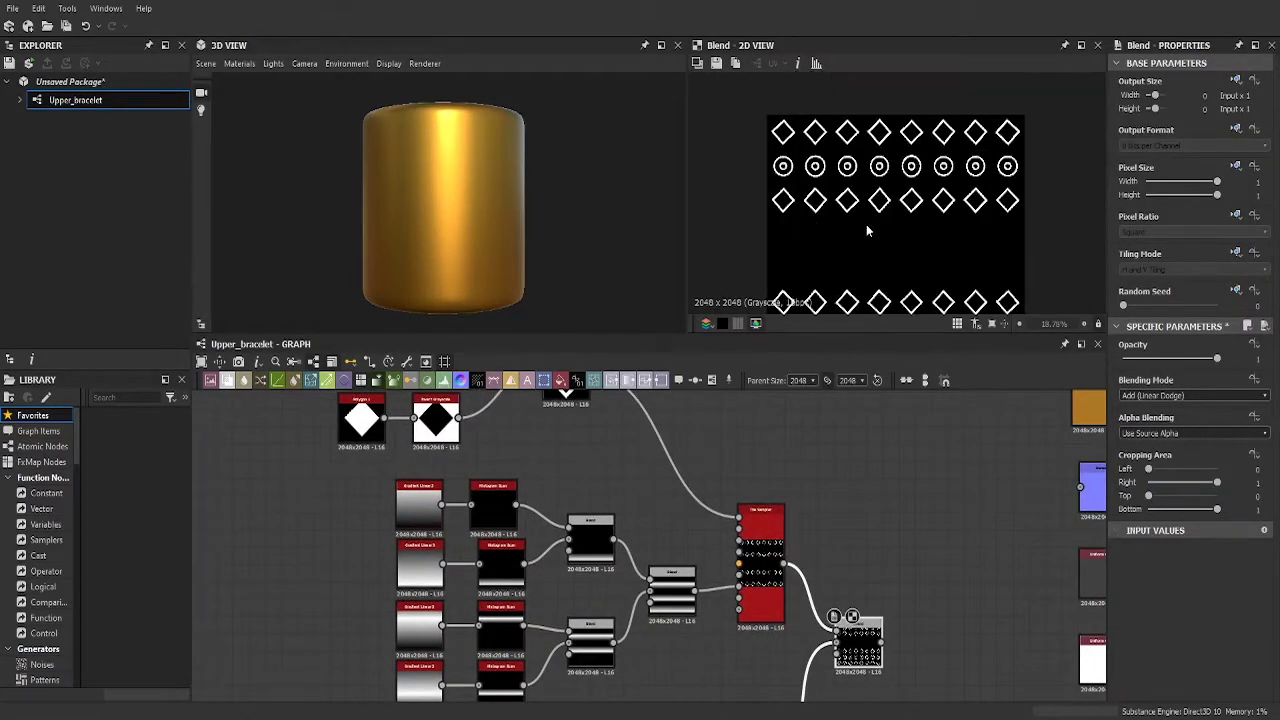
middle_click_drag(968, 423, 914, 415)
scroll(1000, 250, "down", 1)
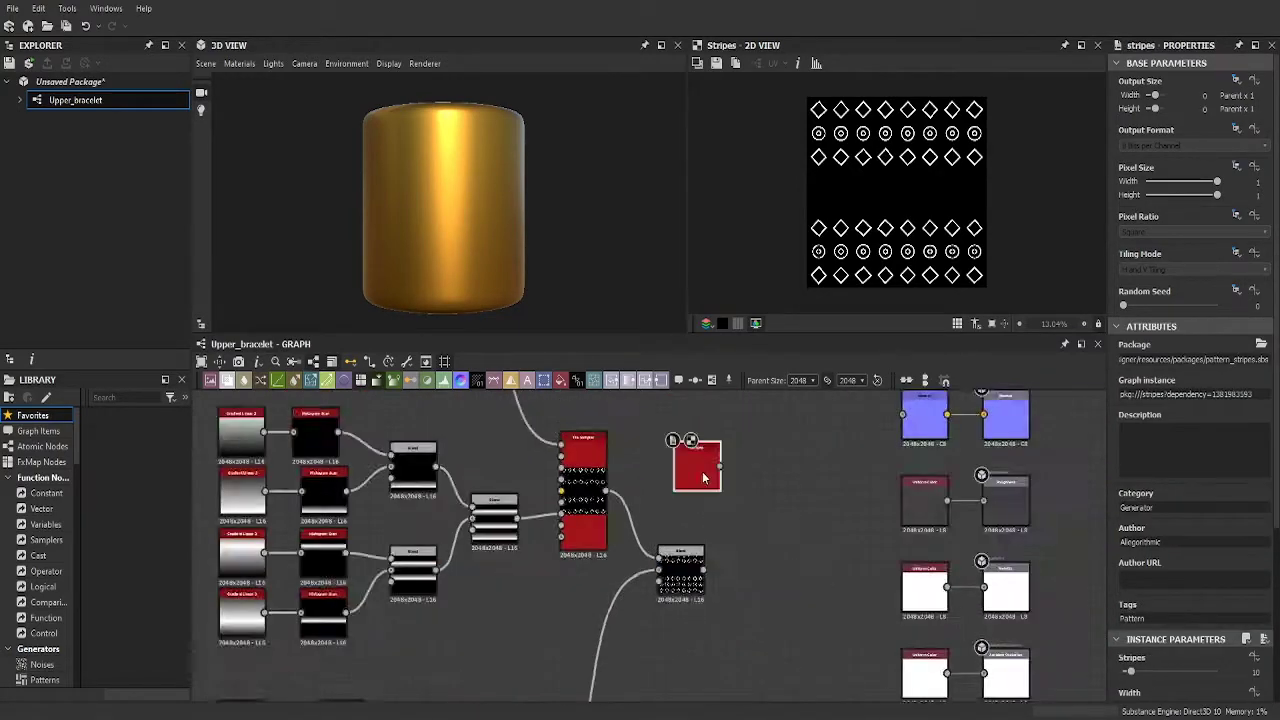
- Set the Stripes node to fewer, thinner horizontal stripes
scroll(702, 478, "down", 3)
scroll(714, 585, "up", 3)
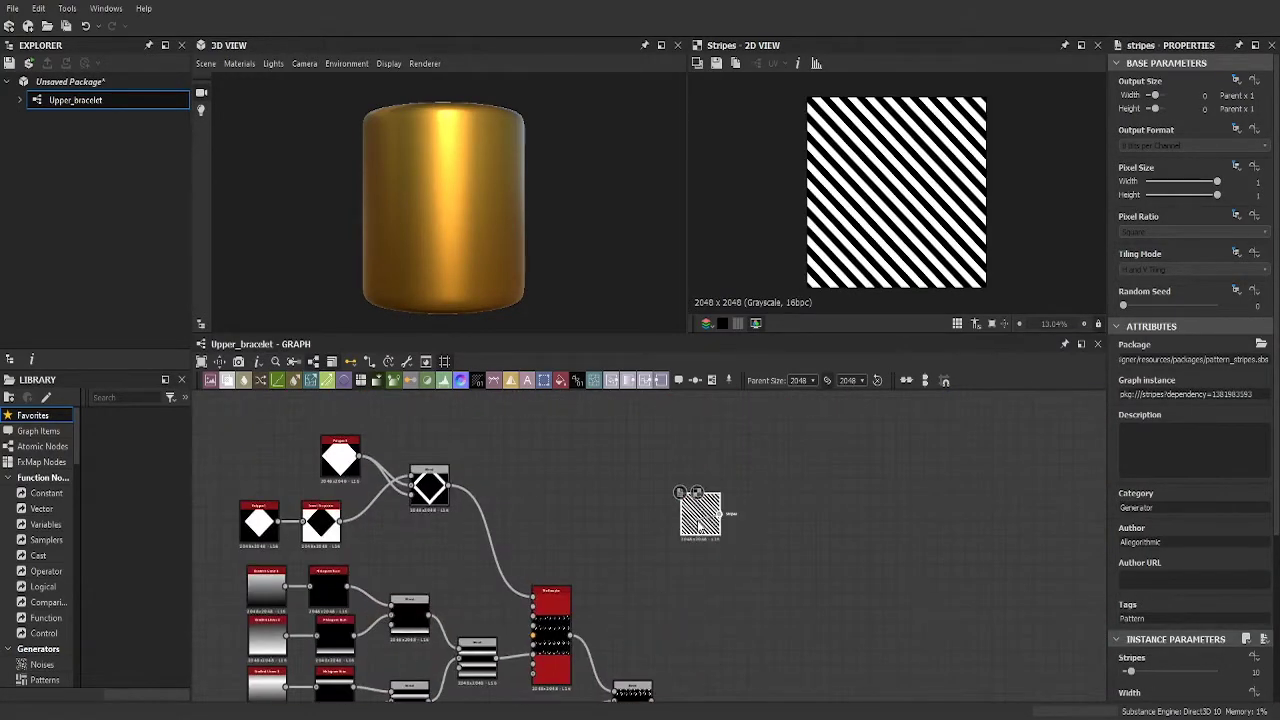
scroll(1190, 420, "down", 2)
left_click_drag(1130, 586, 1205, 586)
left_click(1257, 586)
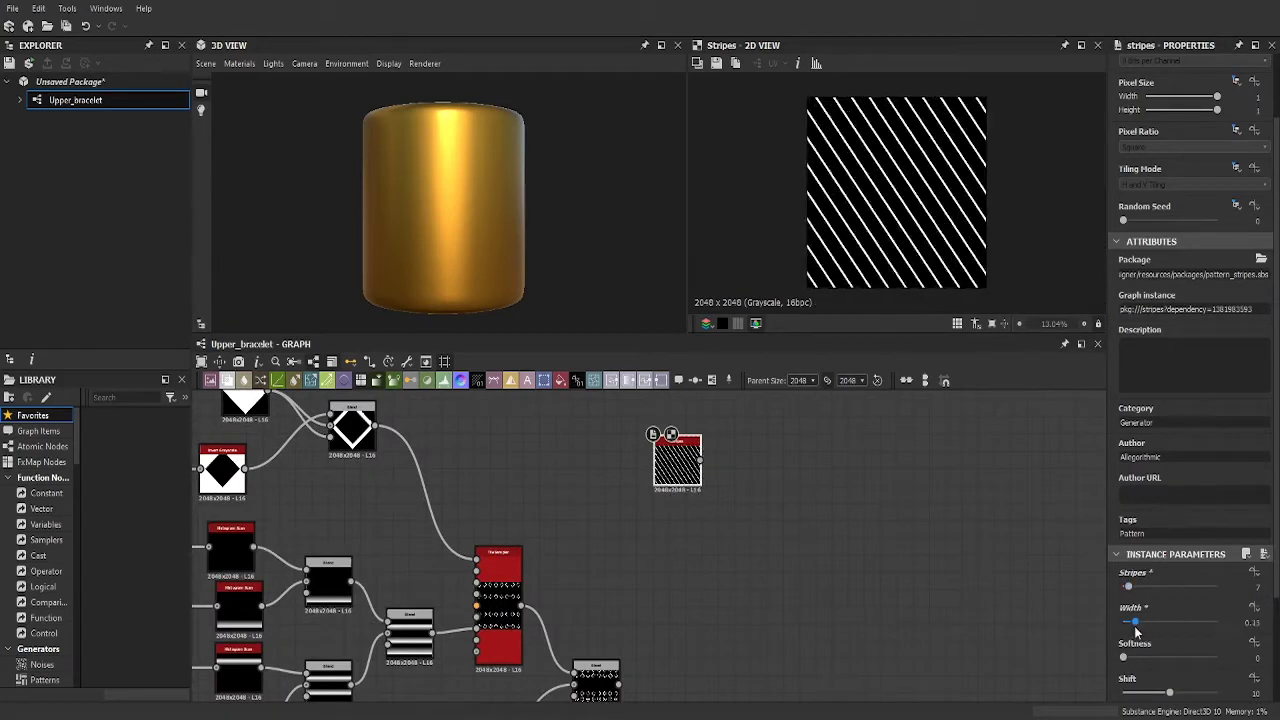
- Blend the stripes with the row pattern and arrange the Blend and Stripes nodes
left_click_drag(701, 462, 767, 571)
middle_click_drag(767, 571, 818, 532)
left_click_drag(818, 532, 790, 625)
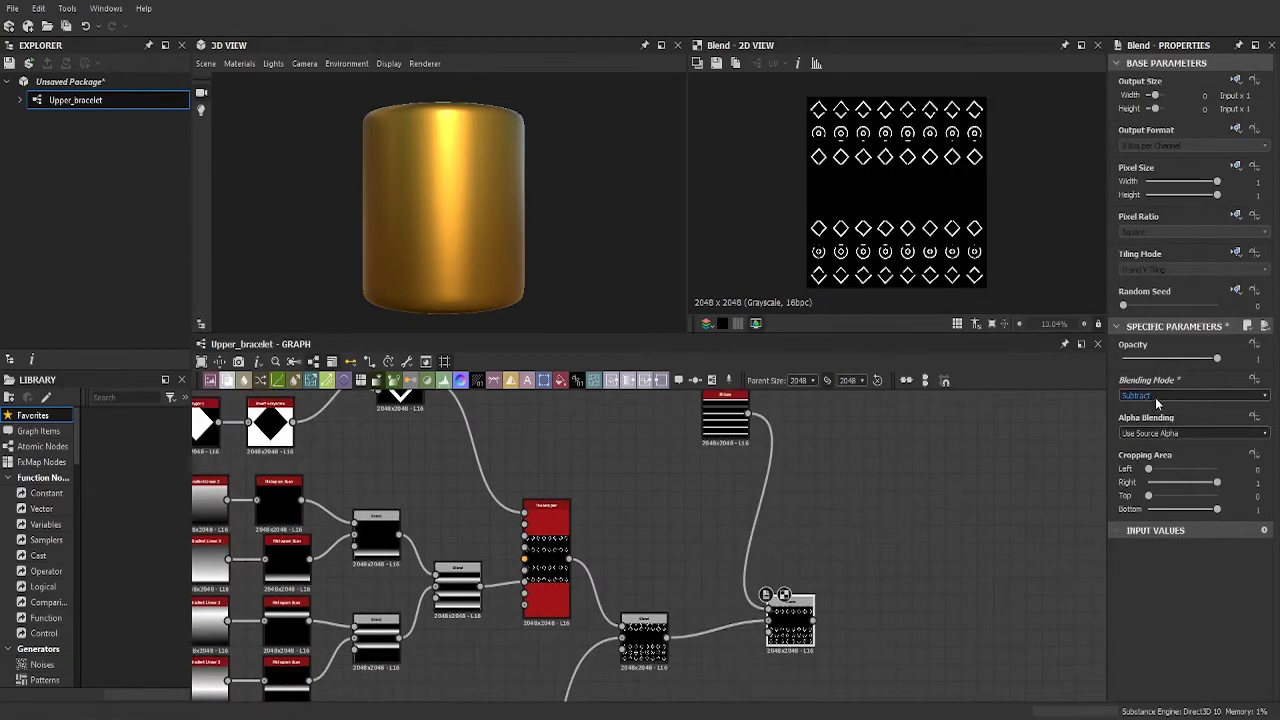
left_click_drag(725, 420, 632, 535)
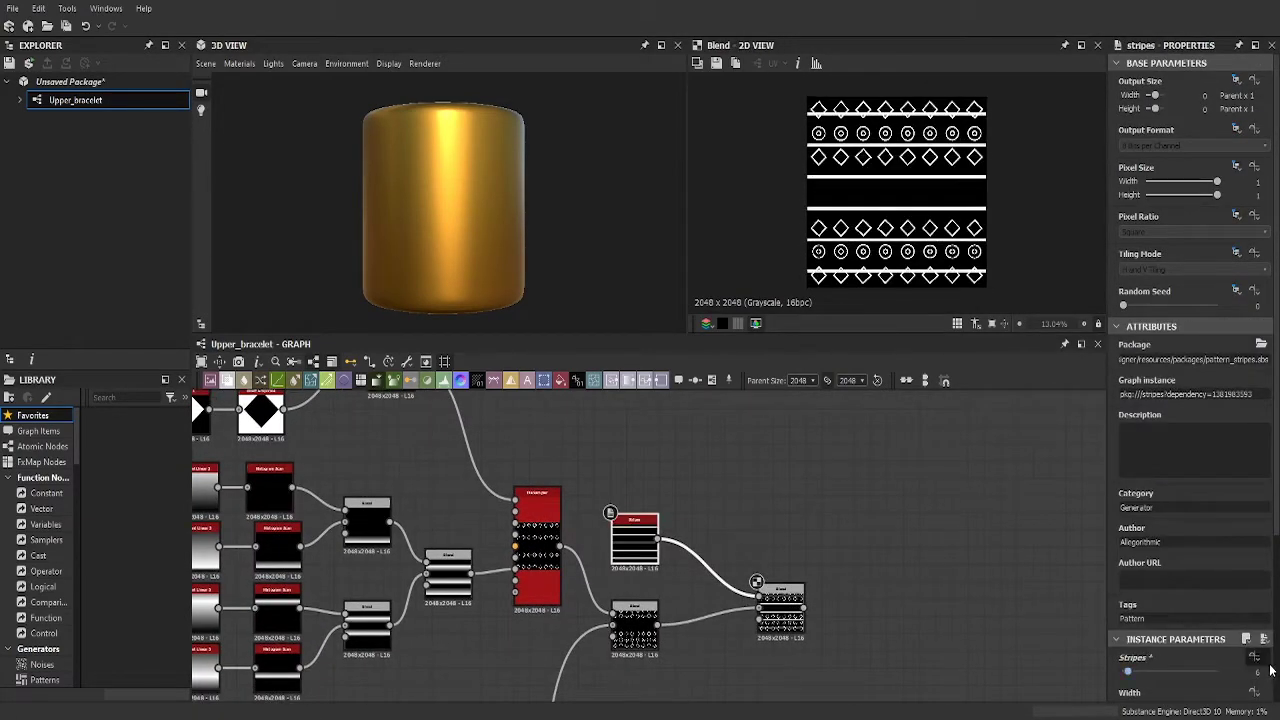
scroll(1117, 591, "down", 2)
scroll(1117, 591, "down", 2)
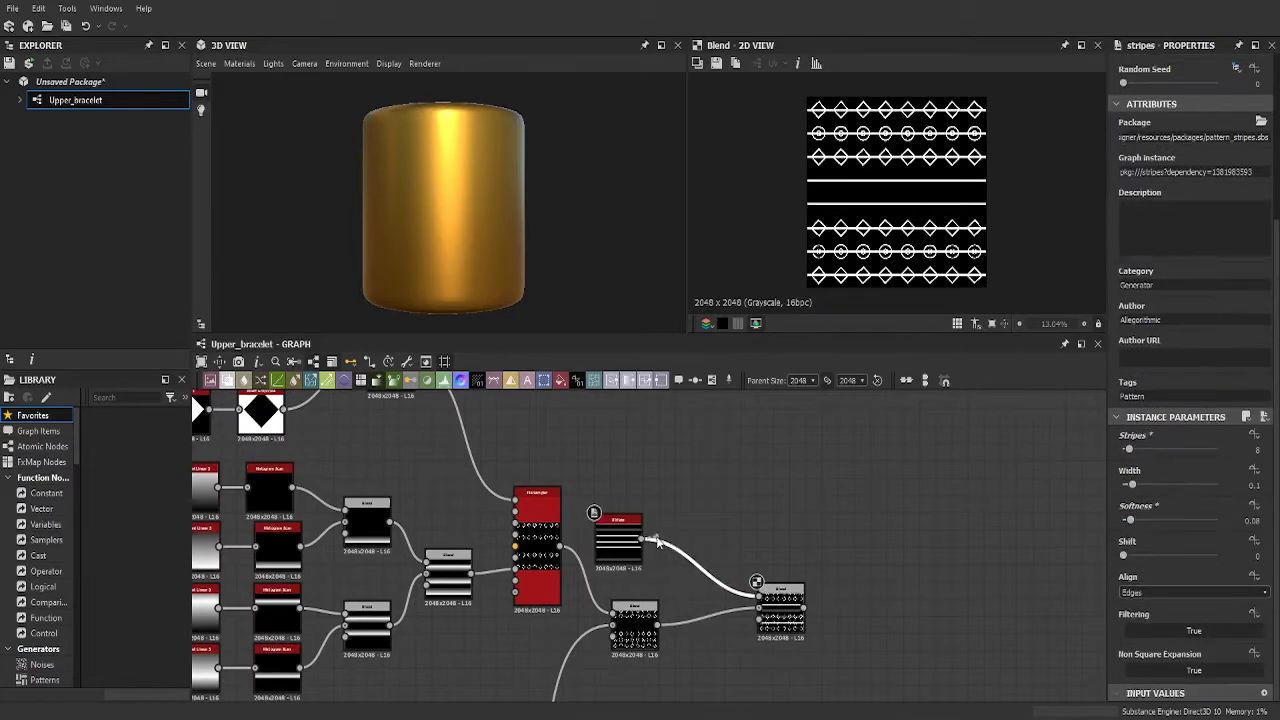
- Add a Transformation 2D after the stripes and shift the lines to frame the rows
left_click_drag(900, 263, 900, 250)
scroll(885, 255, "up", 2)
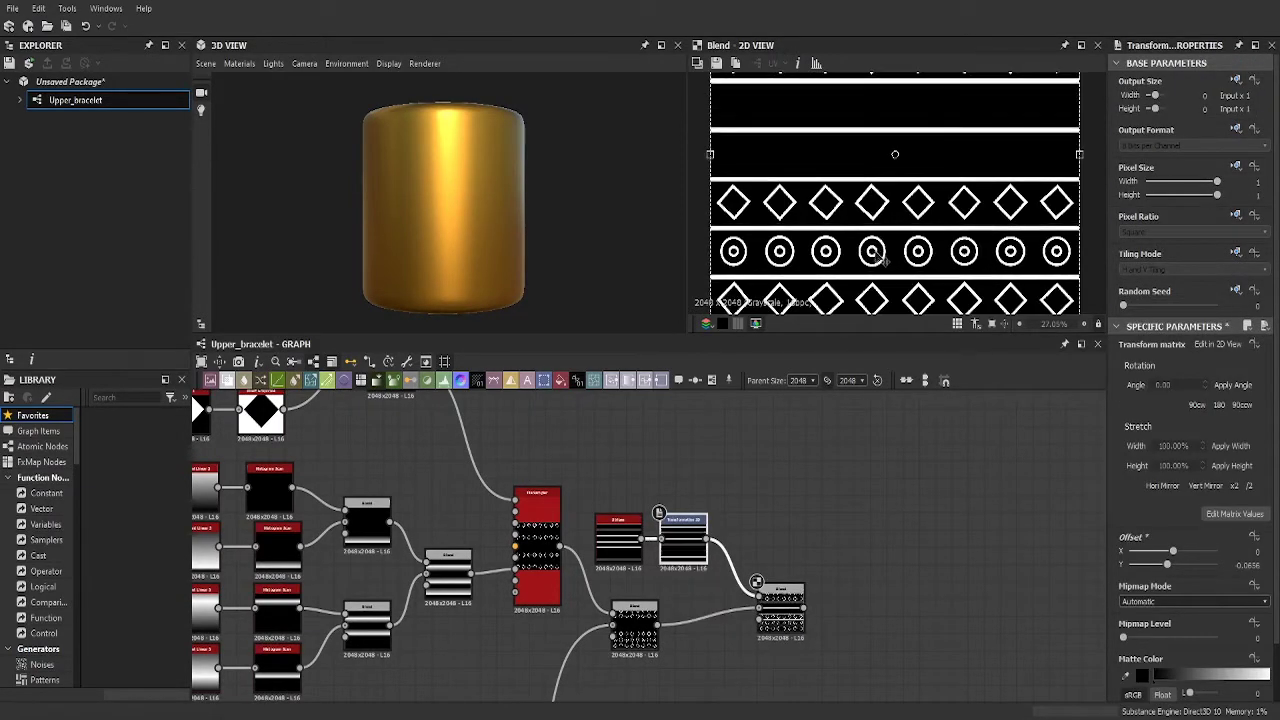
left_click_drag(913, 195, 940, 213)
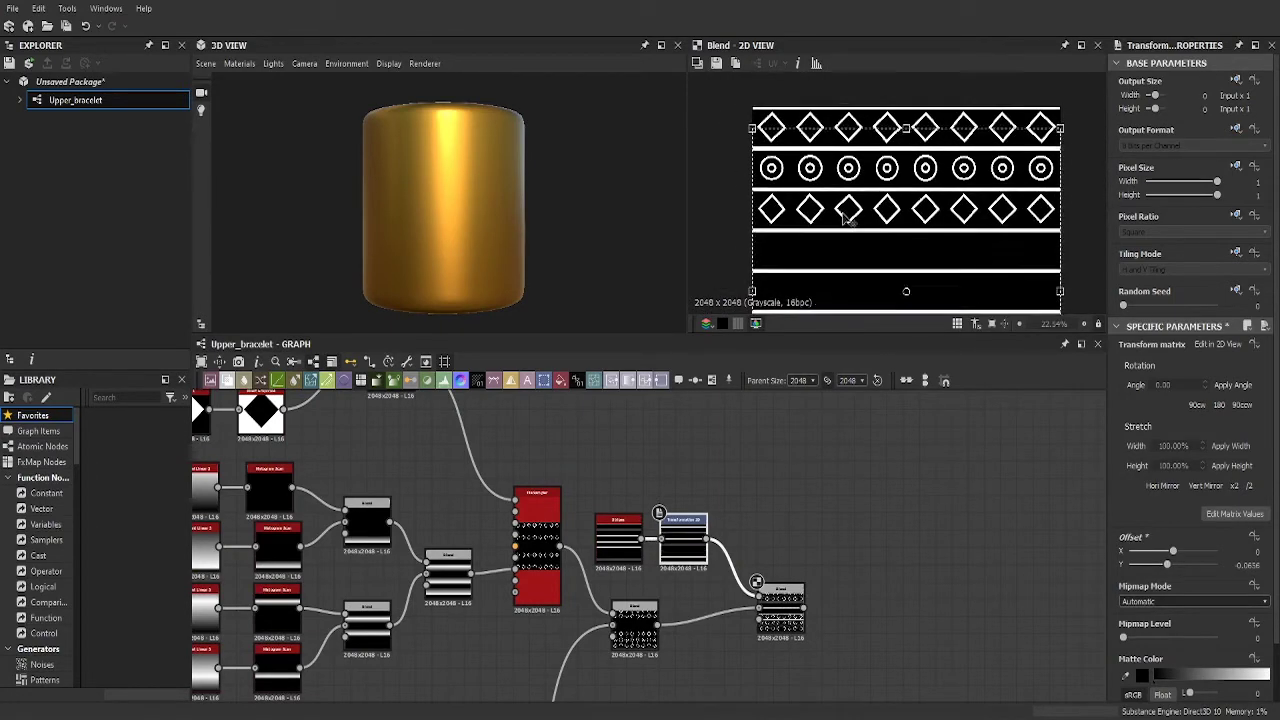
left_click_drag(852, 228, 895, 203)
- Reduce the separator Stripes width from 0.1 to 0.08 for thinner white lines
middle_click_drag(560, 450, 870, 472)
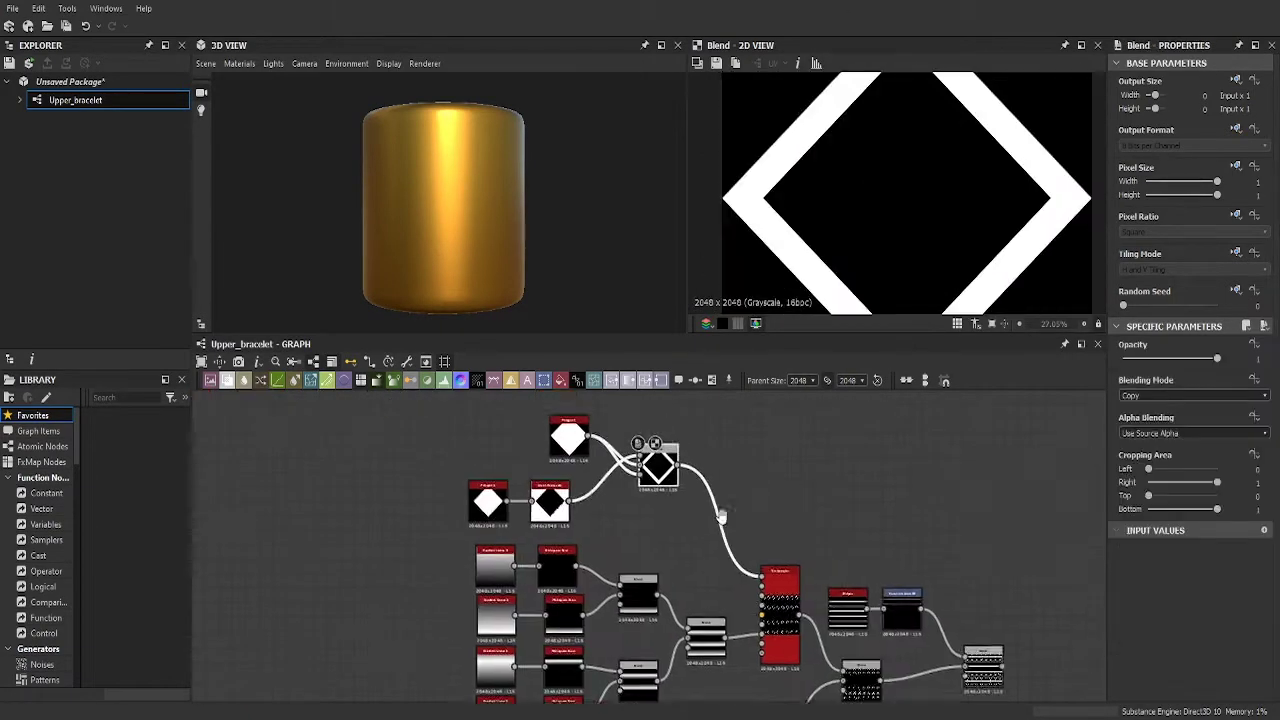
scroll(600, 450, "up", 2)
left_click(621, 447)
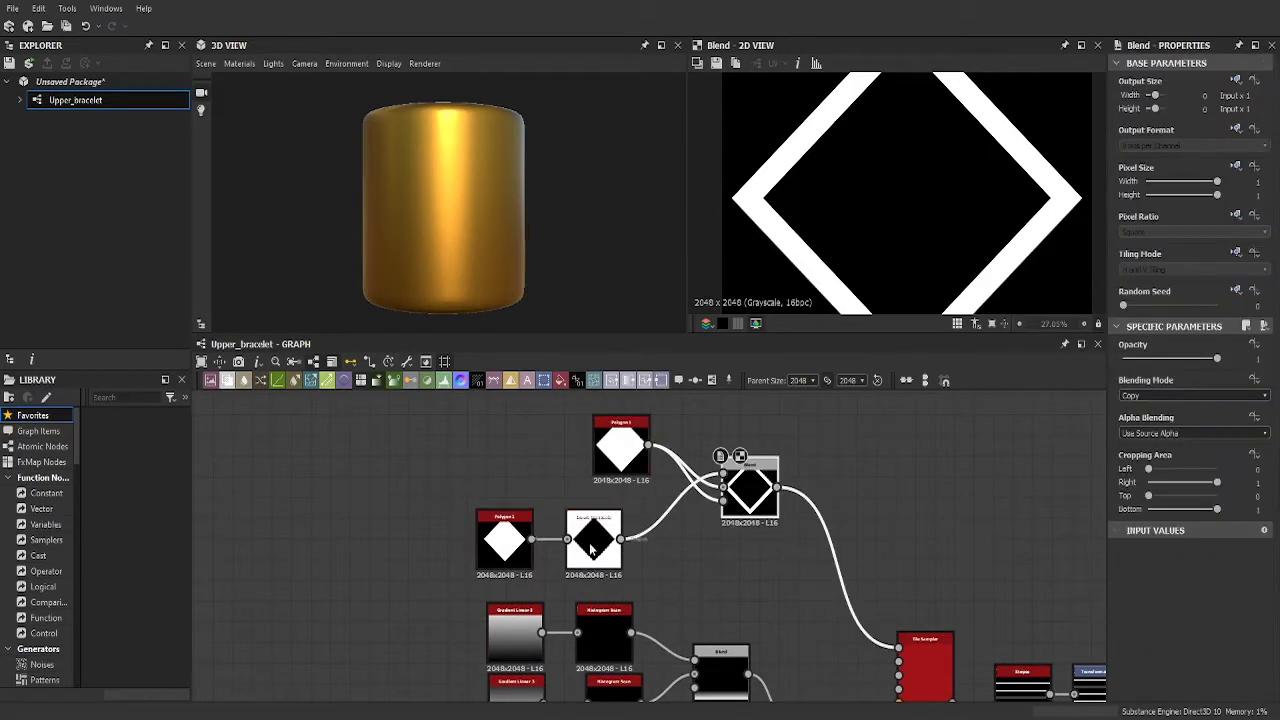
scroll(860, 300, "up", 3)
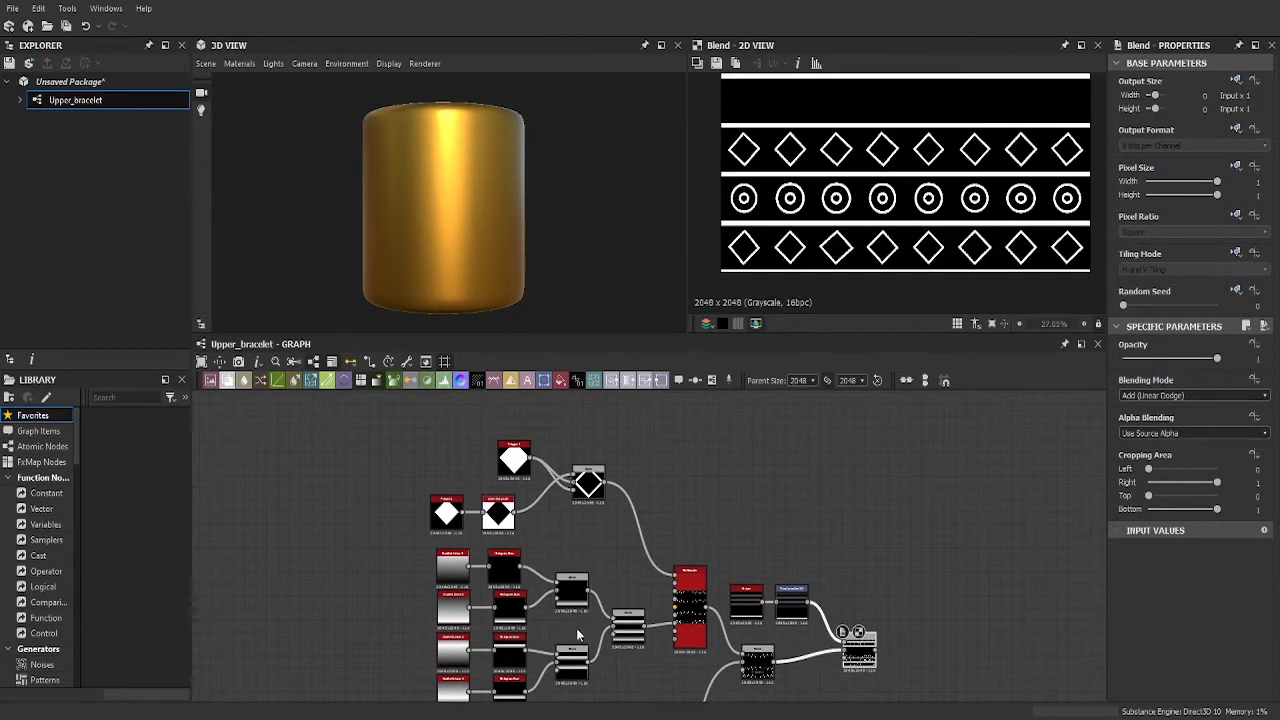
middle_click_drag(700, 550, 751, 465)
left_click(797, 515)
scroll(1146, 587, "down", 1)
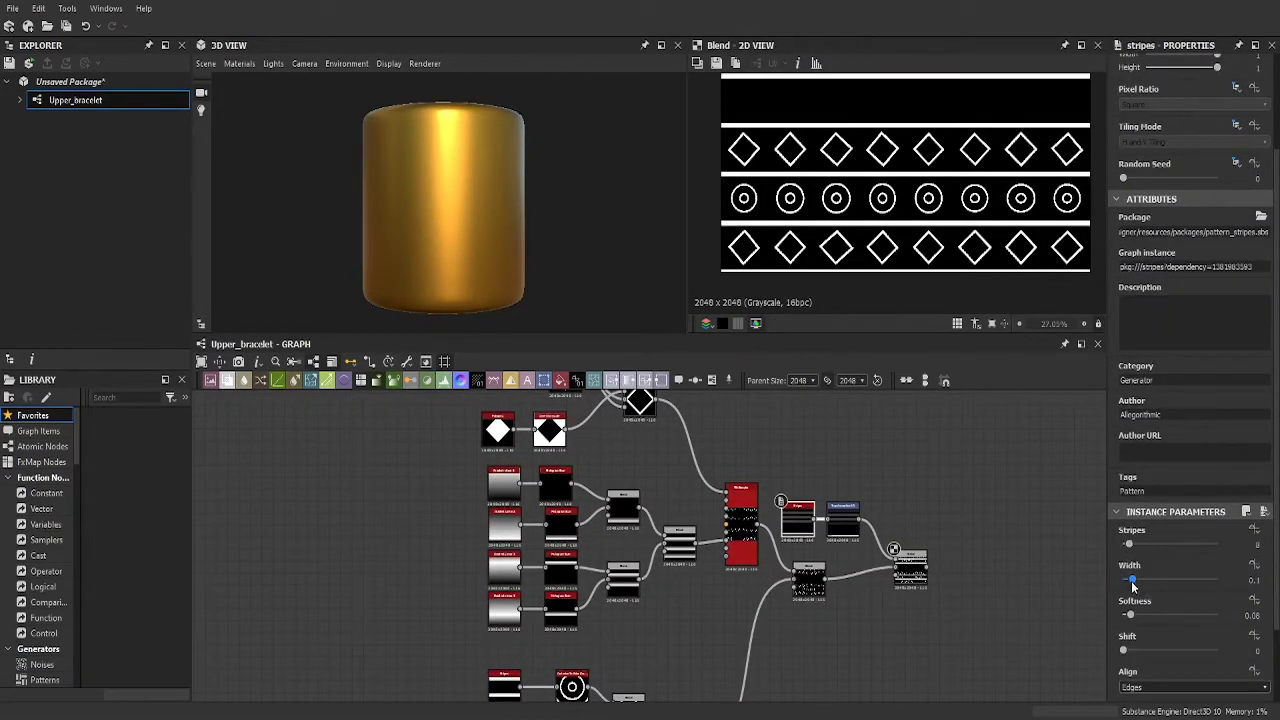
left_click_drag(1133, 581, 1129, 581)
scroll(912, 205, "down", 2)
scroll(879, 457, "up", 3)
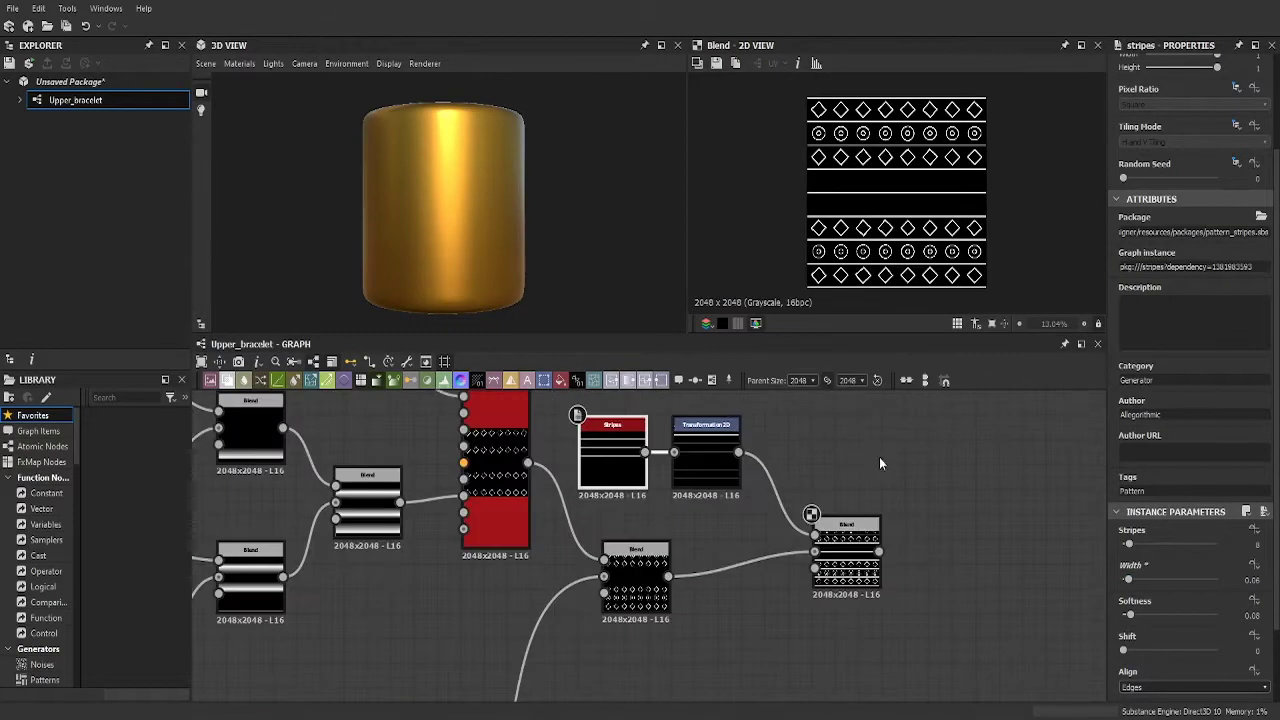
scroll(816, 457, "down", 1)
- Invert the wide band stripe and blend it with the transformed separator lines
key("space")
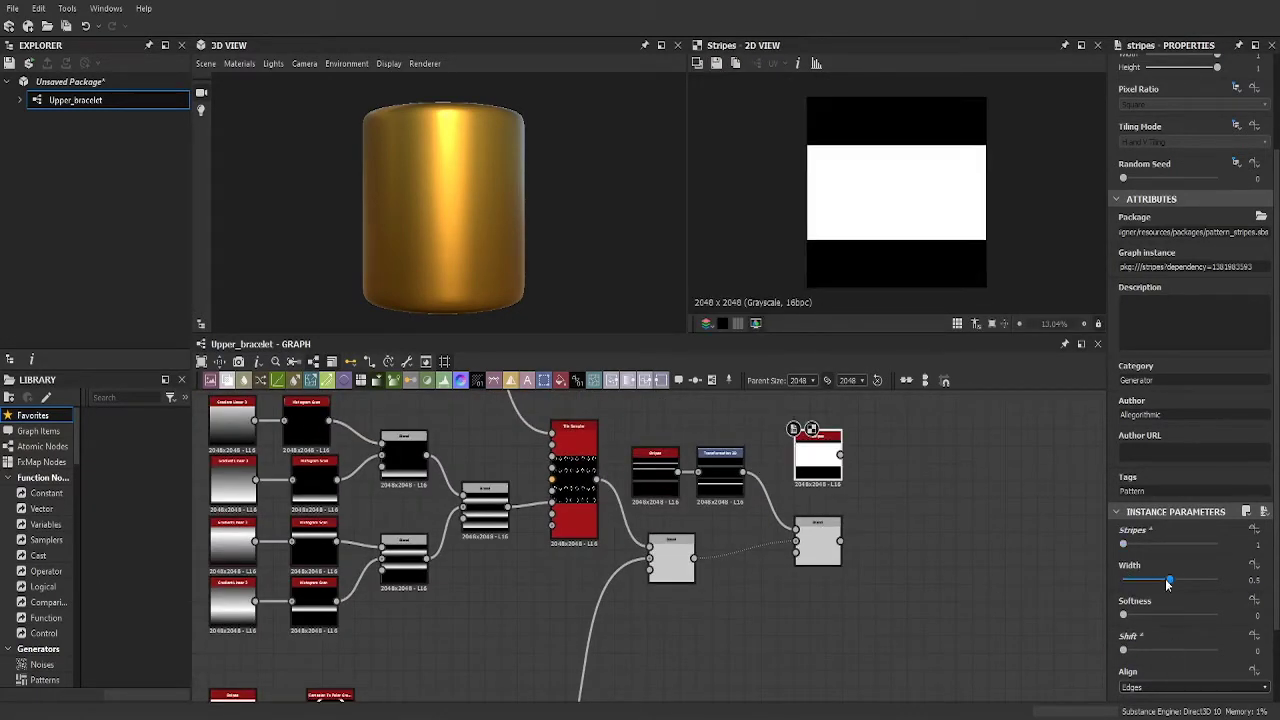
scroll(866, 500, "down", 2)
key("ctrl+b")
scroll(860, 548, "up", 2)
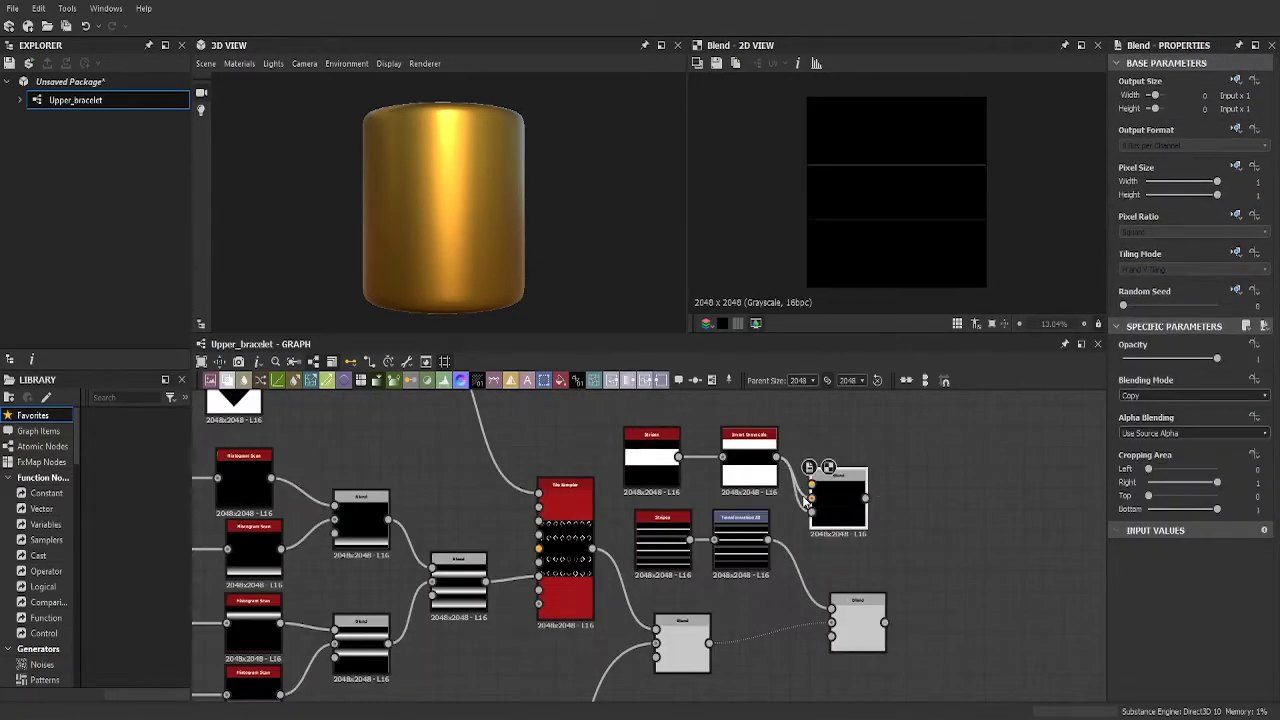
left_click_drag(768, 539, 849, 505)
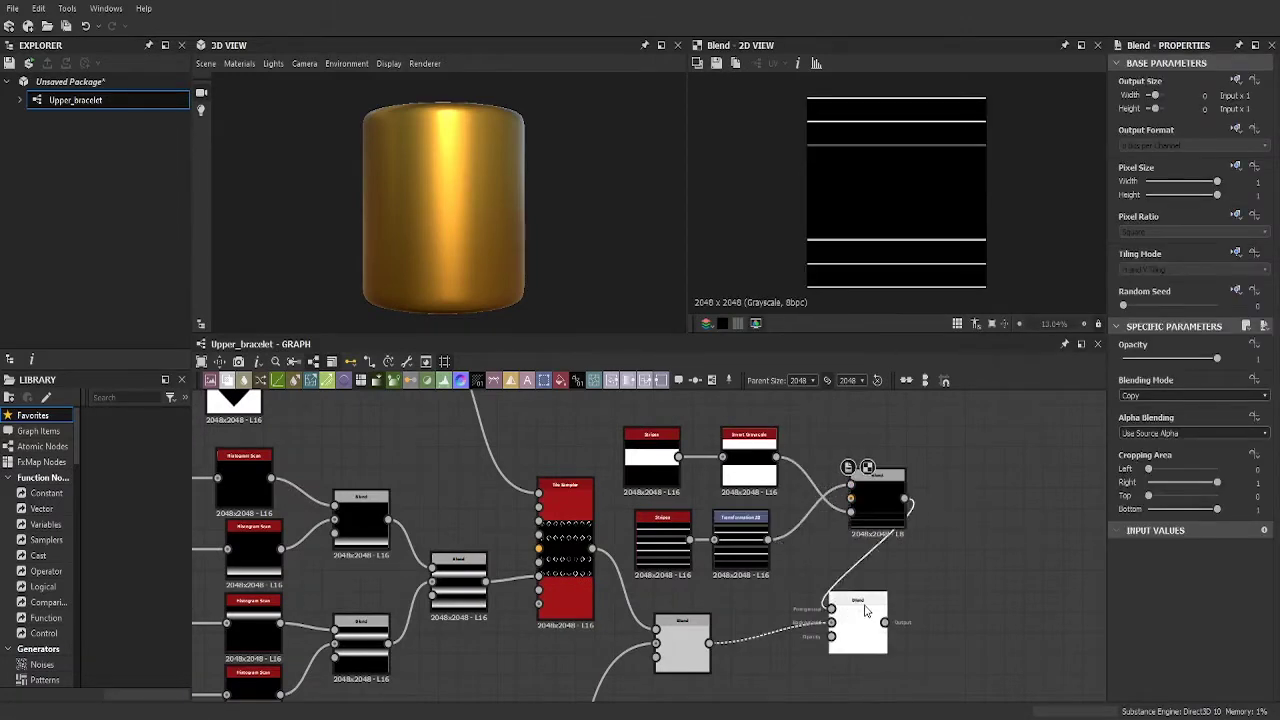
left_click_drag(866, 611, 985, 605)
middle_click_drag(851, 468, 857, 514)
left_click_drag(680, 504, 712, 578)
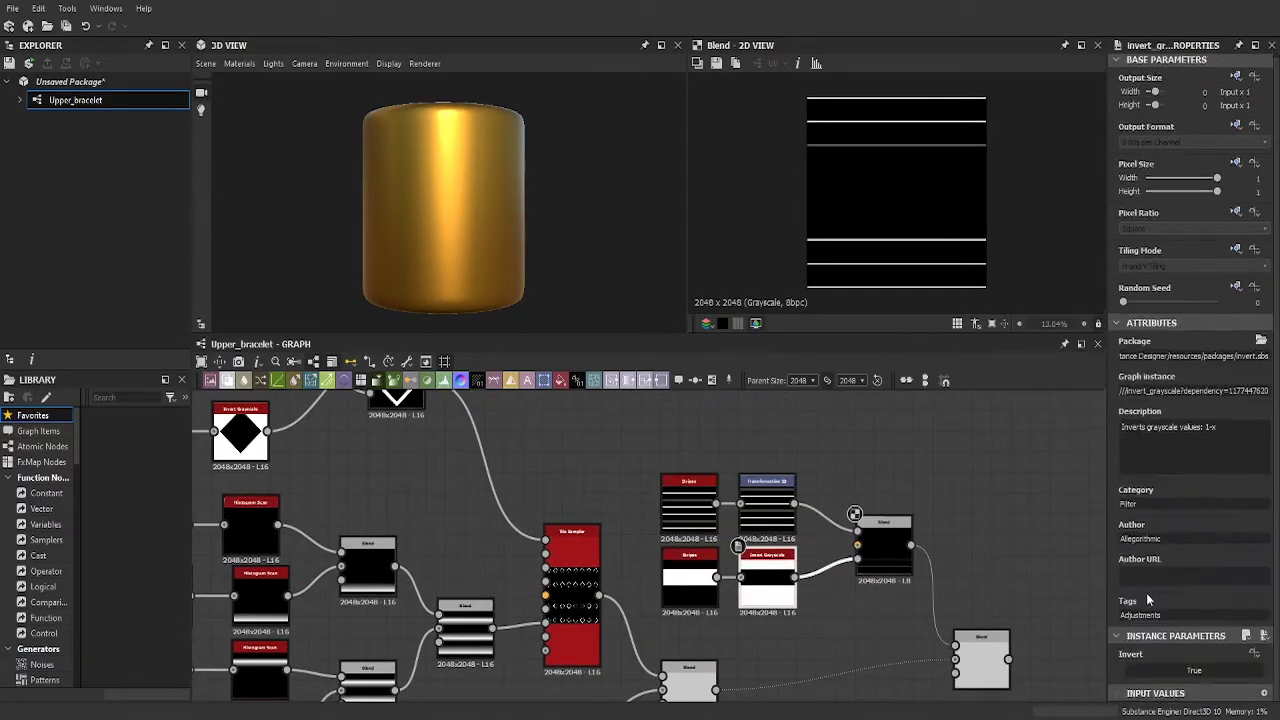
left_click(712, 578)
- Add a third Stripes node producing two thin lines for the middle band
scroll(900, 545, "down", 1)
scroll(900, 545, "down", 1)
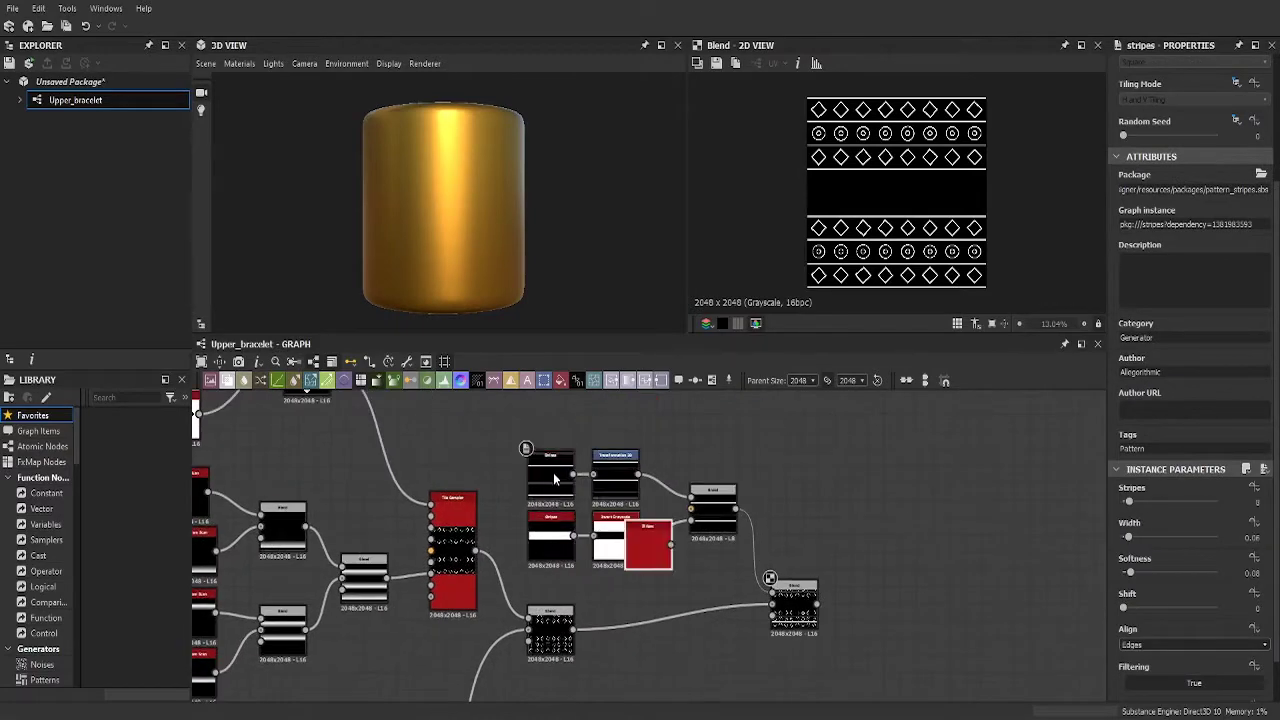
left_click_drag(650, 544, 778, 432)
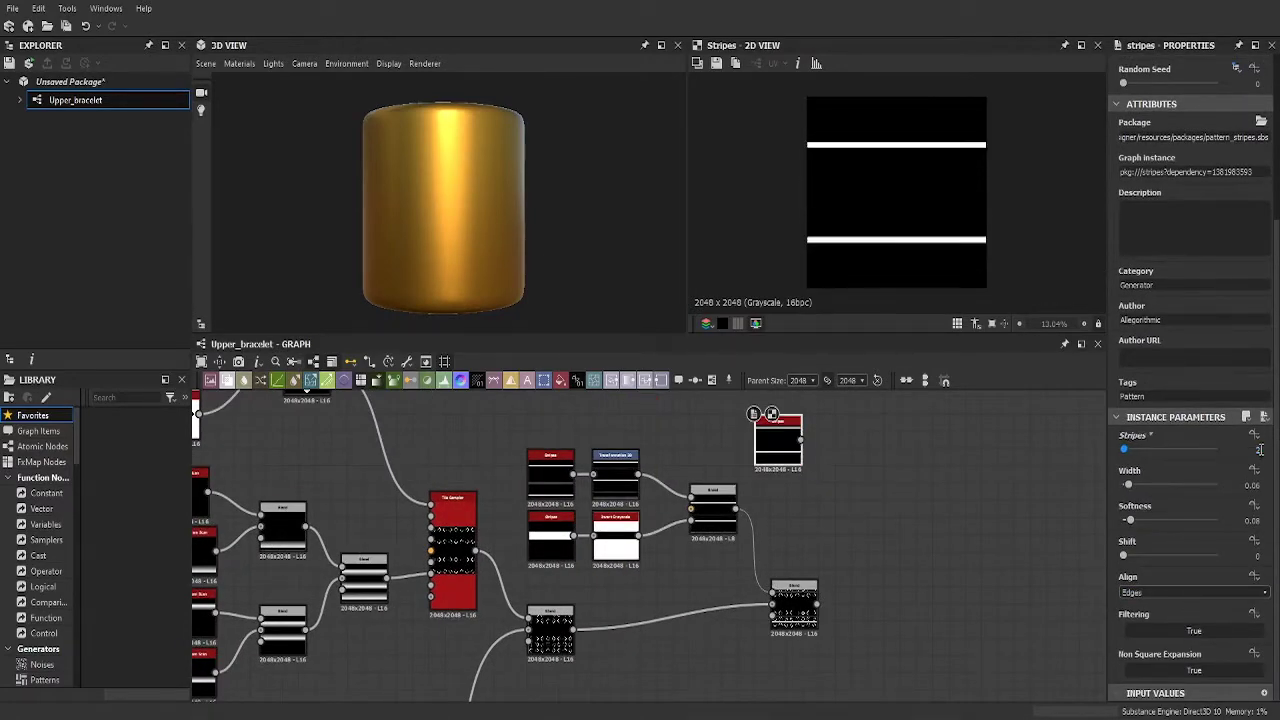
- Rotate the new Stripes 90° with a Transformation 2D to make vertical lines
scroll(1089, 557, "up", 1)
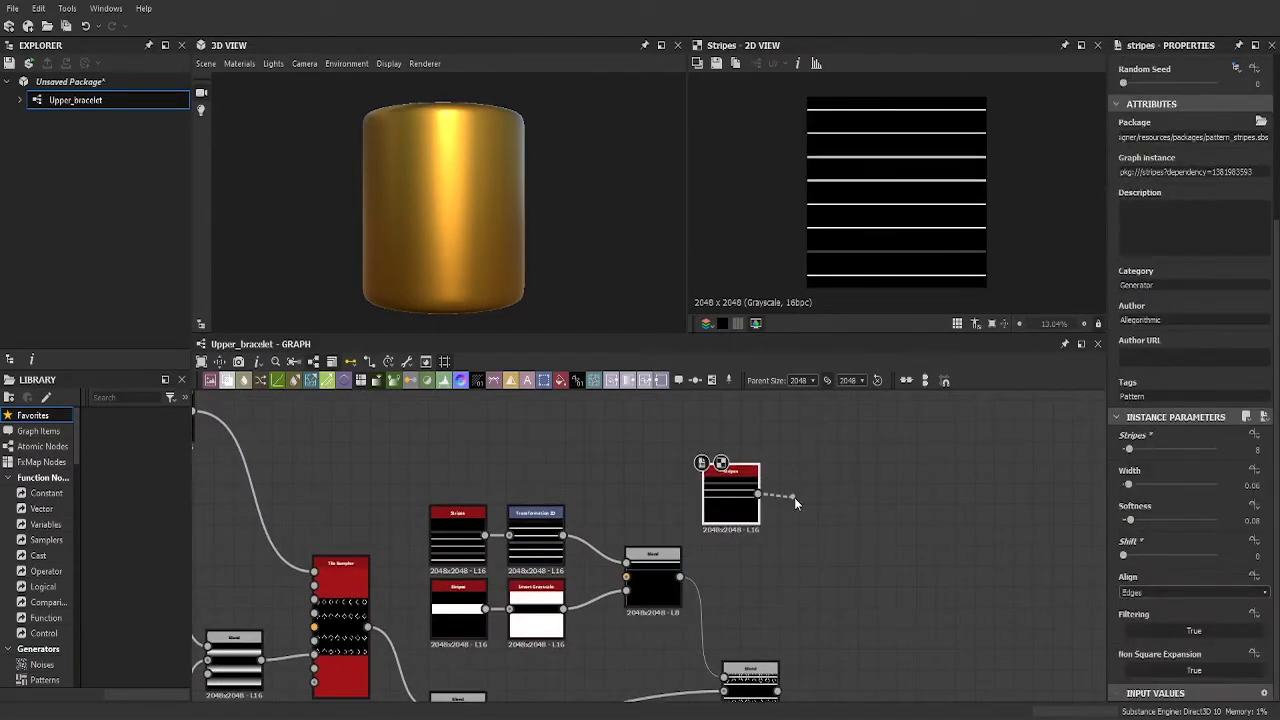
left_click_drag(794, 503, 800, 494)
type("90")
key("Return")
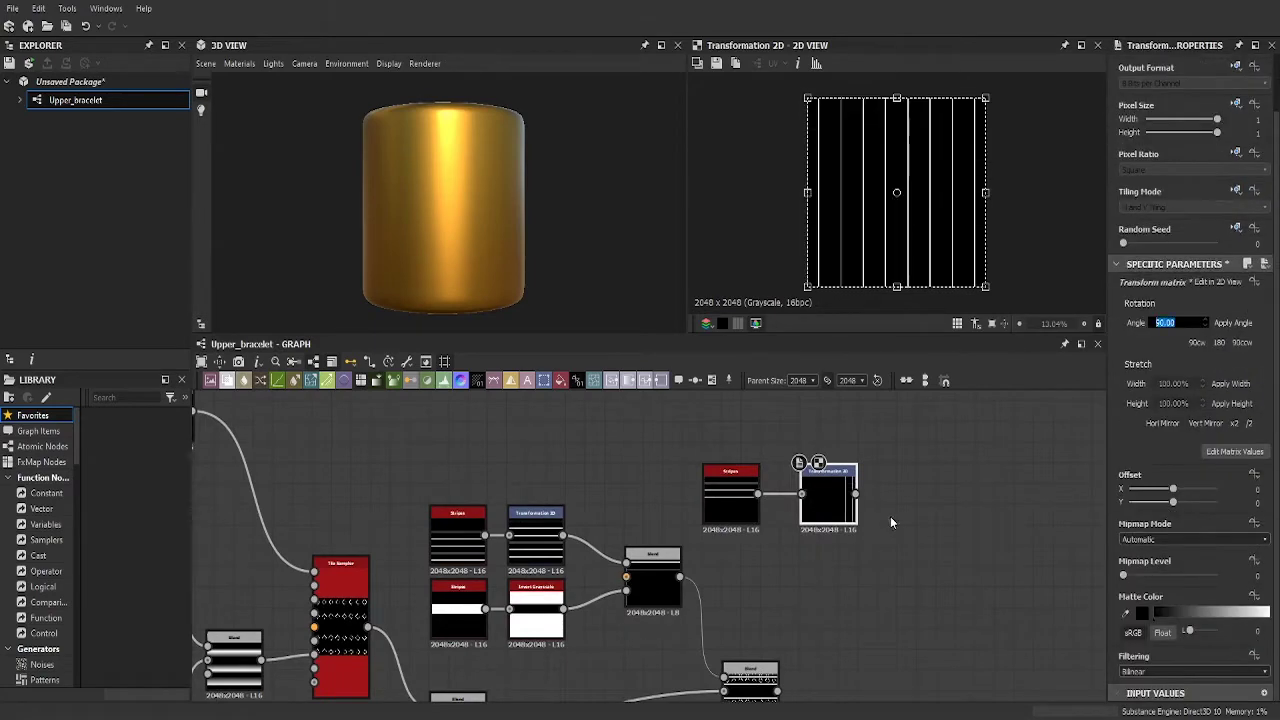
left_click(652, 580)
middle_click_drag(652, 580, 537, 523)
- Mask the vertical lines with a band Stripes node in a Blend, widening the band
left_click(438, 622)
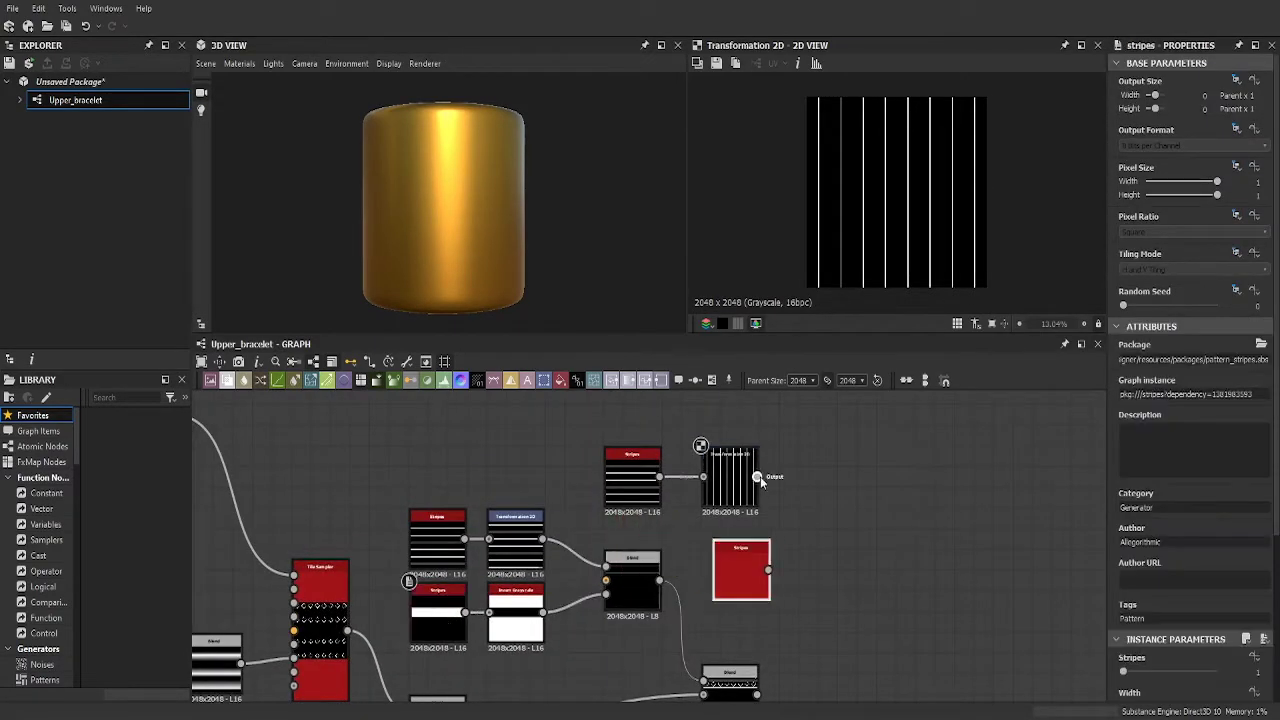
key("ctrl+b")
middle_click_drag(838, 590, 812, 547)
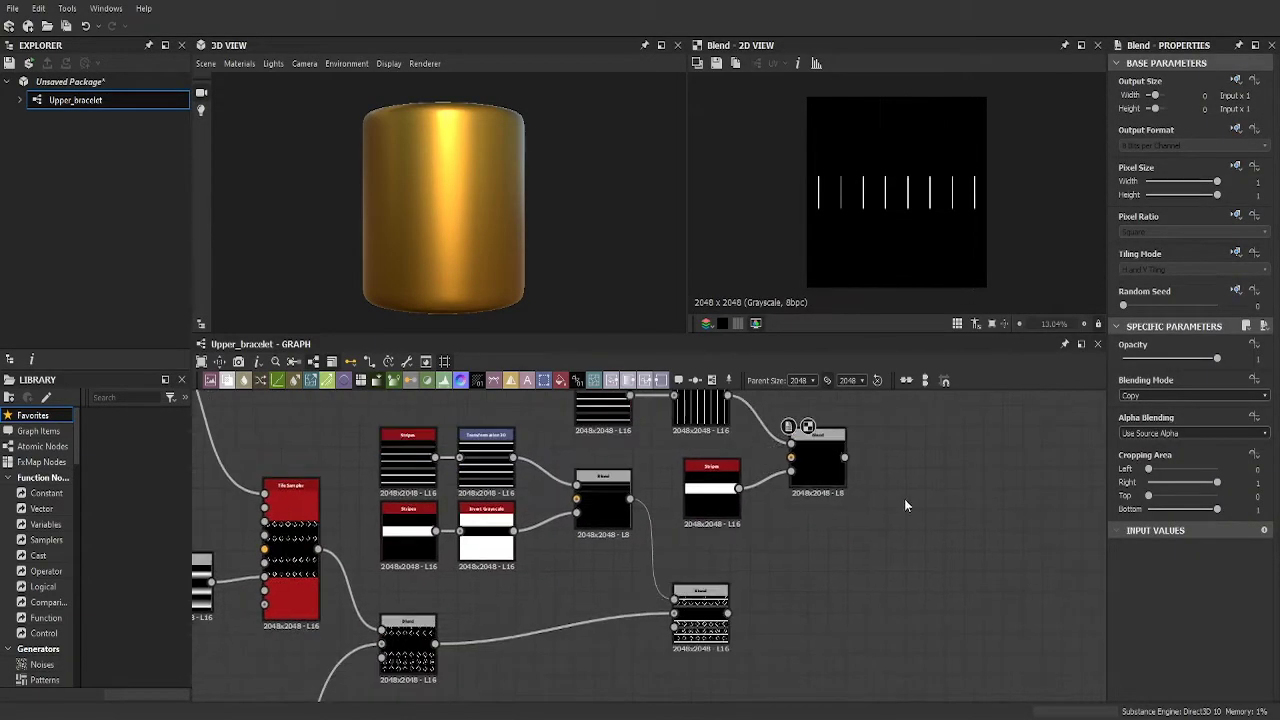
middle_click_drag(891, 524, 834, 539)
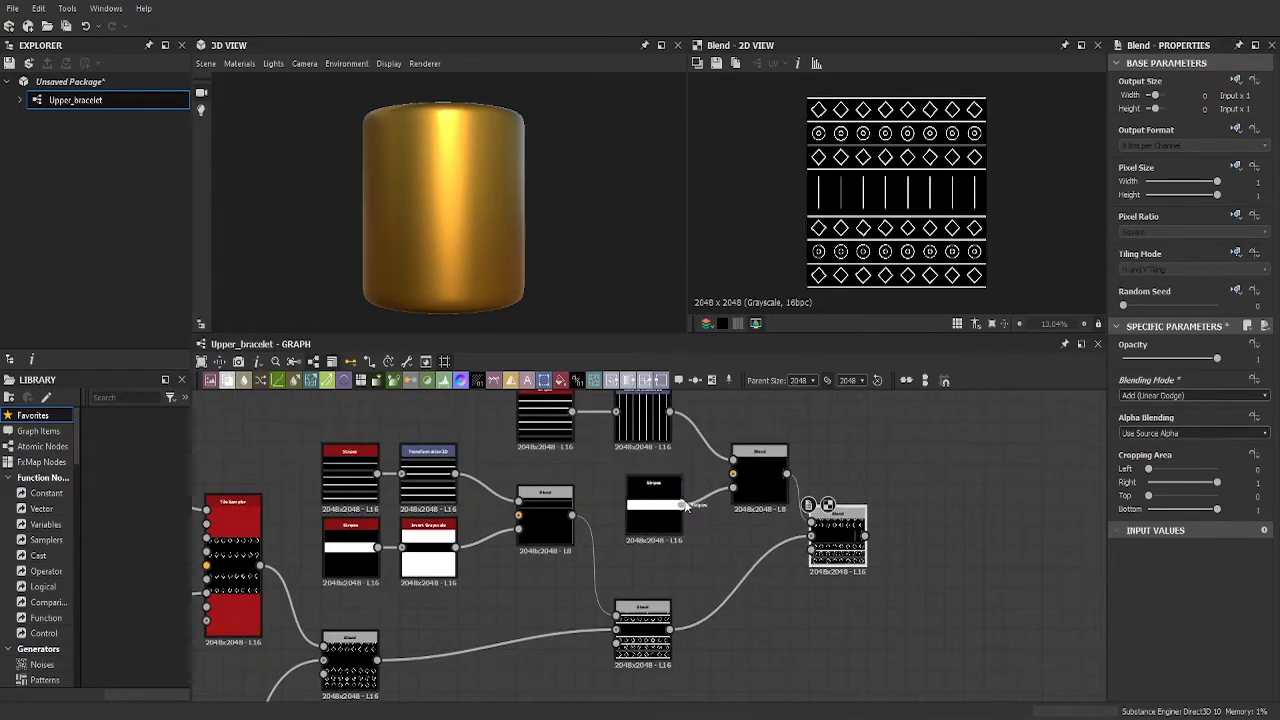
left_click(654, 497)
scroll(1190, 420, "down", 3)
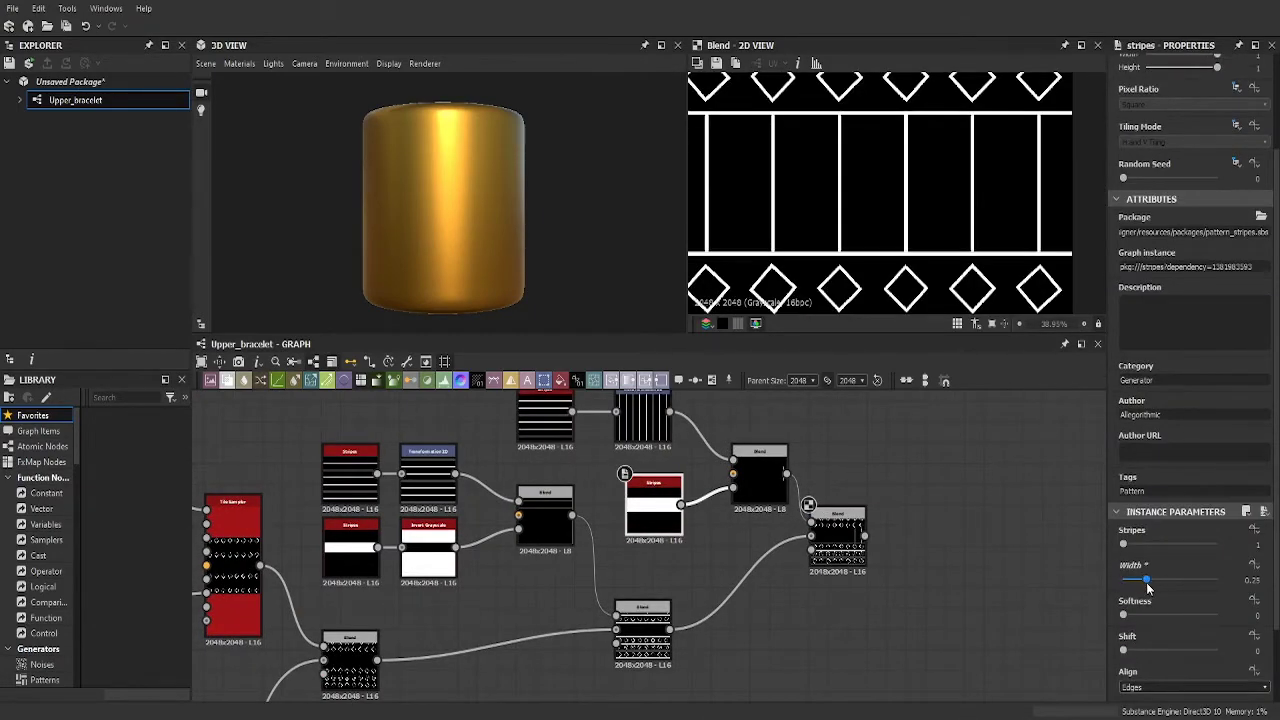
middle_click_drag(528, 400, 573, 453)
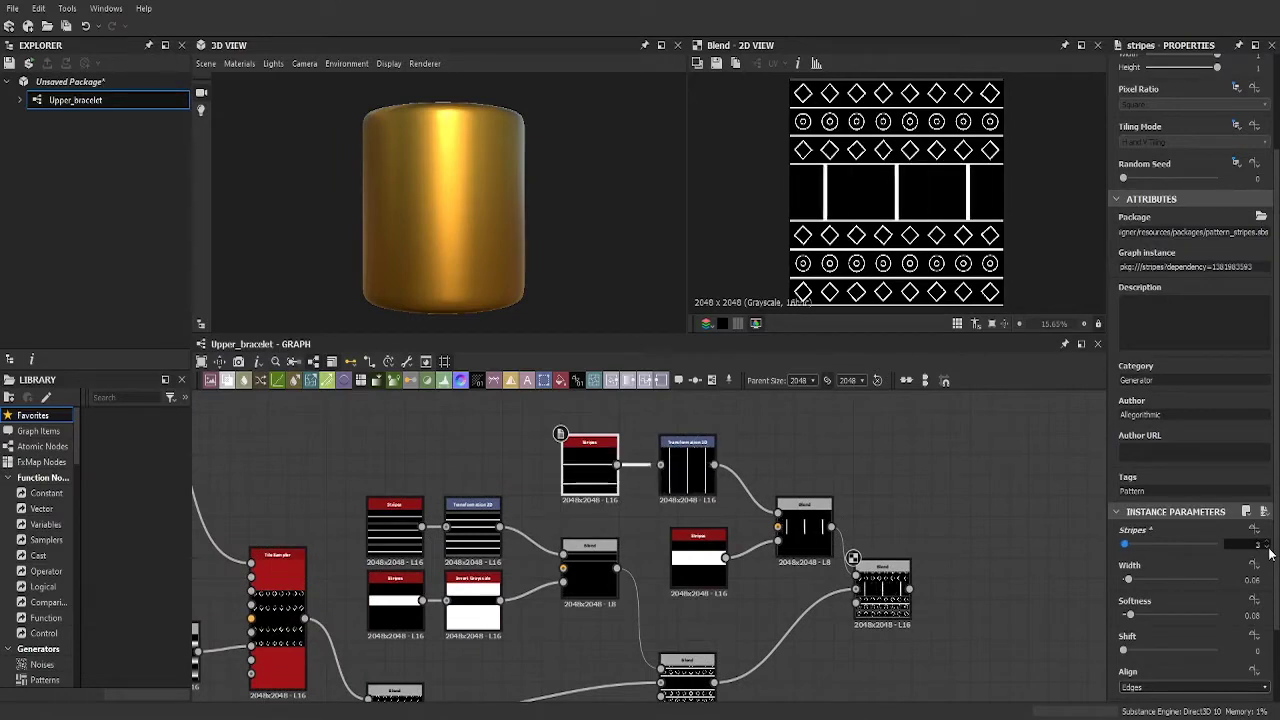
- Adjust the vertical lines' offset so they split the middle band into four panels
left_click(687, 468)
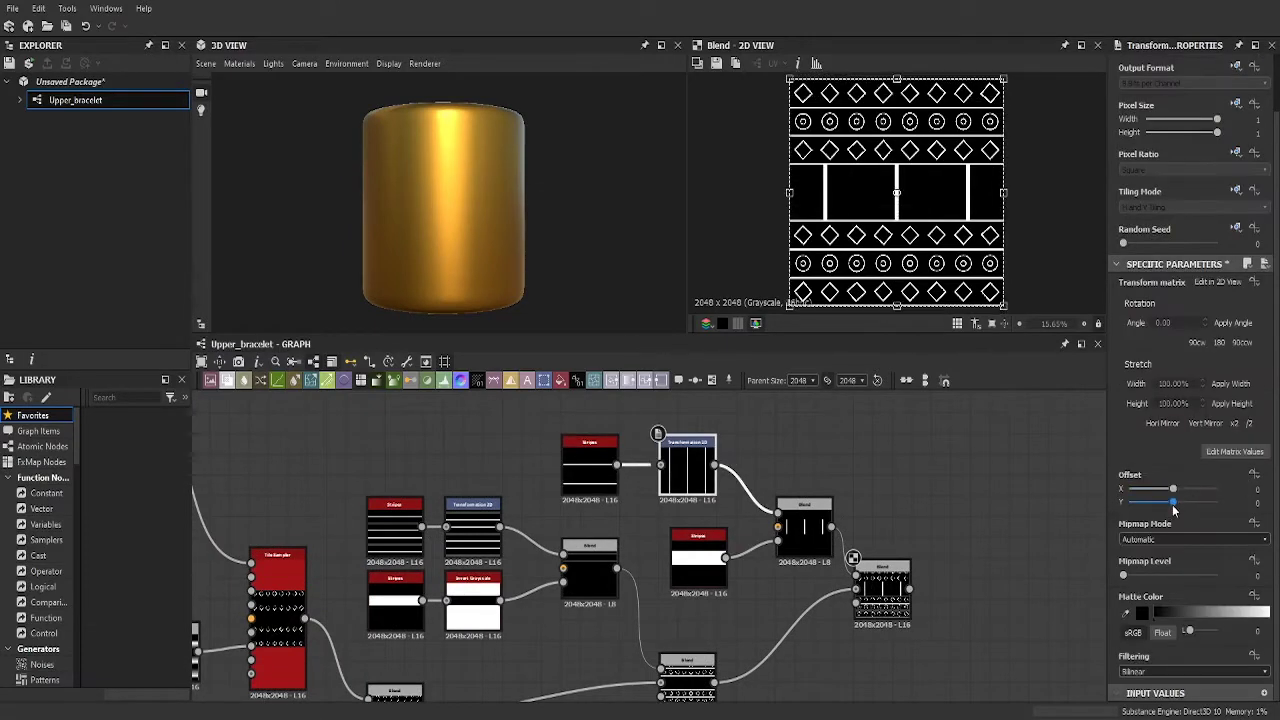
left_click(565, 473)
left_click(693, 481)
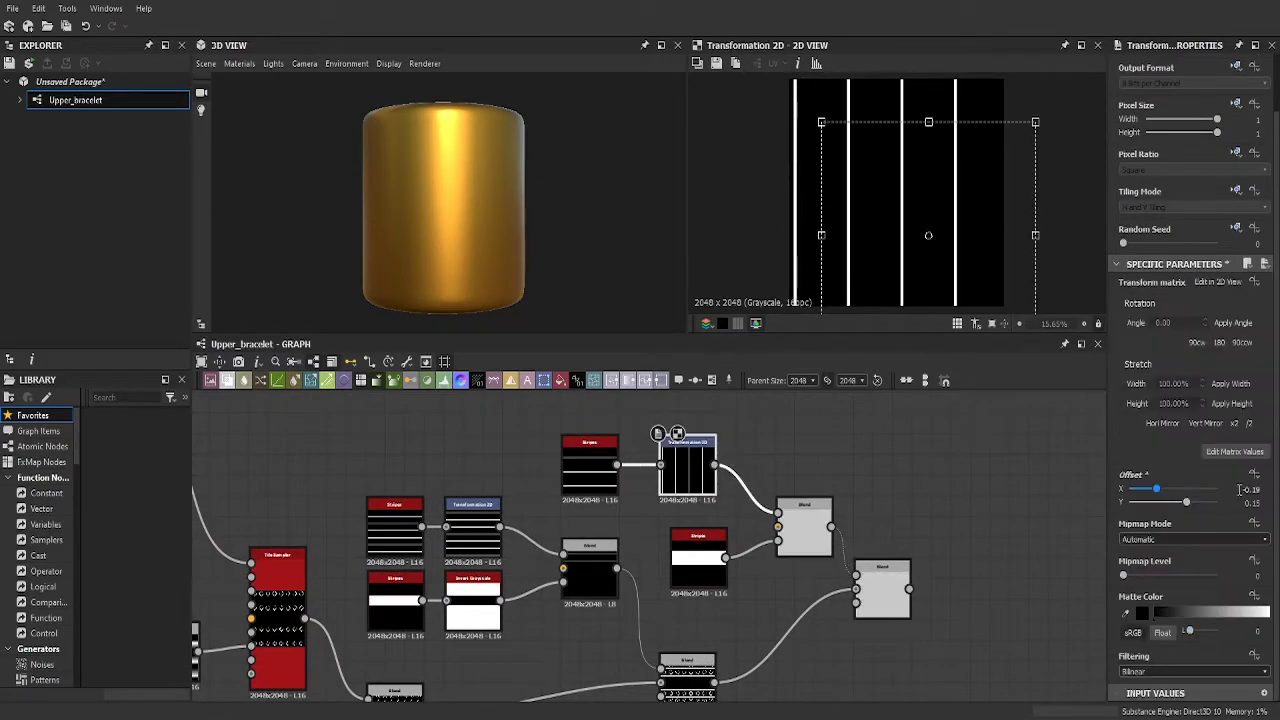
left_click(691, 484)
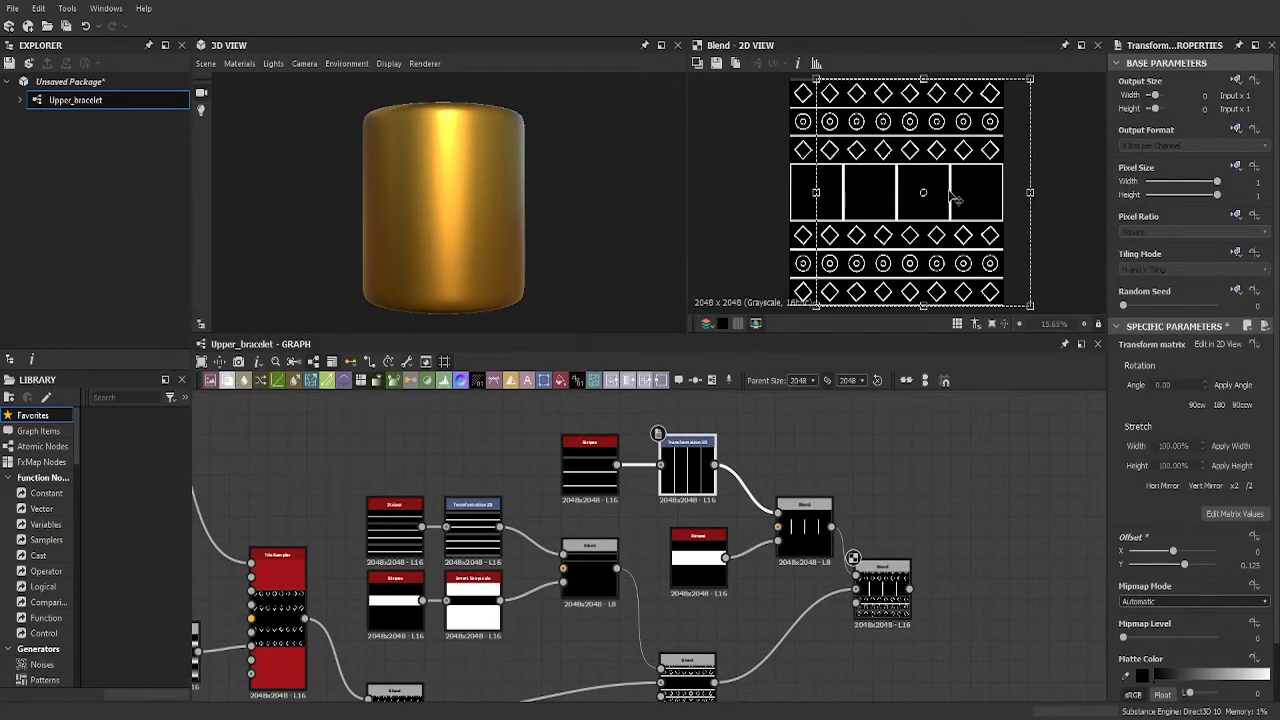
left_click(882, 580)
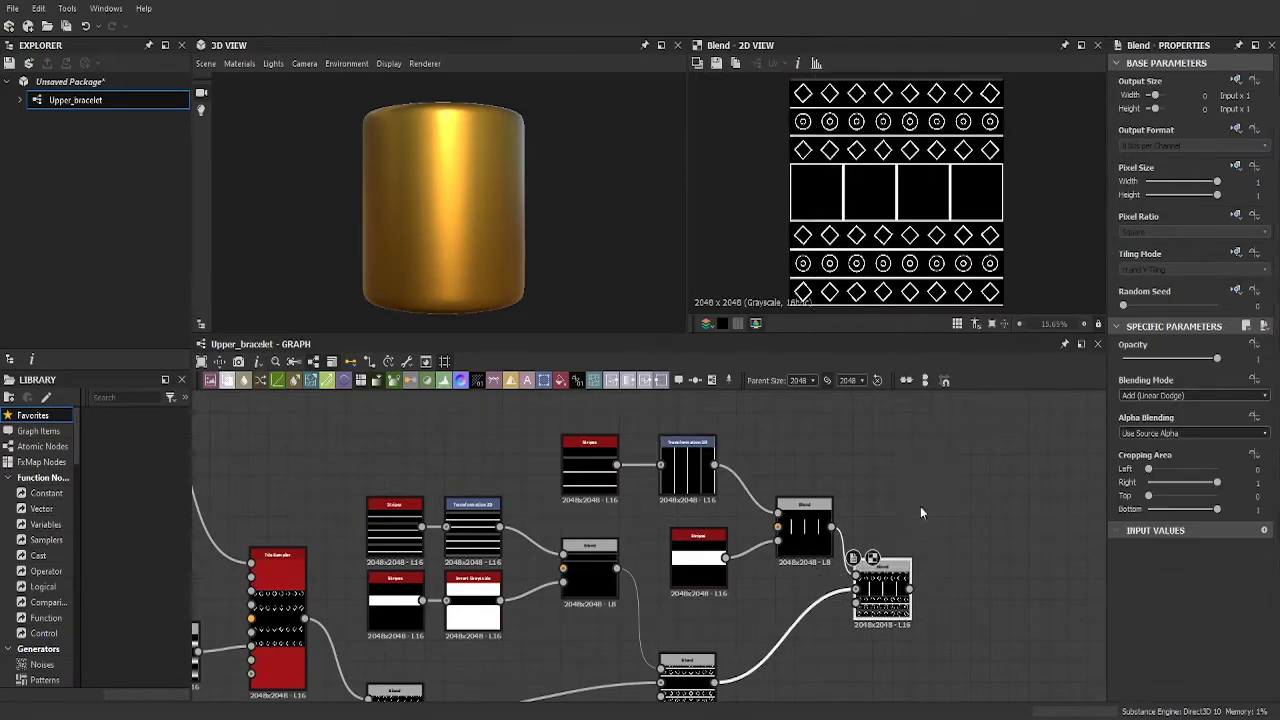
scroll(921, 512, "down", 2)
- Feed the panel pattern into a new Blend with a gold Uniform Color
mouse_move(672, 592)
left_mouse_down()
mouse_move(792, 451)
mouse_move(741, 427)
left_mouse_up()
scroll(457, 224, "up", 2)
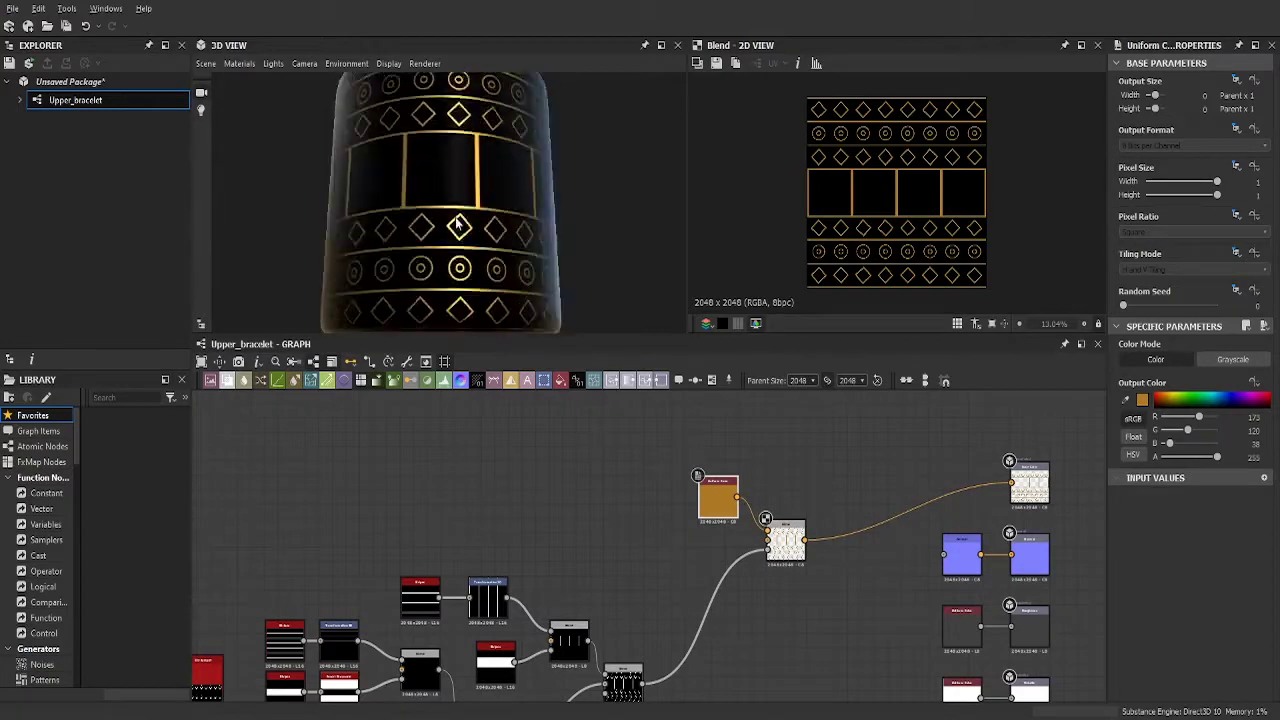
middle_click_drag(712, 466, 648, 448)
key("ctrl+v")
middle_click_drag(686, 600, 697, 612)
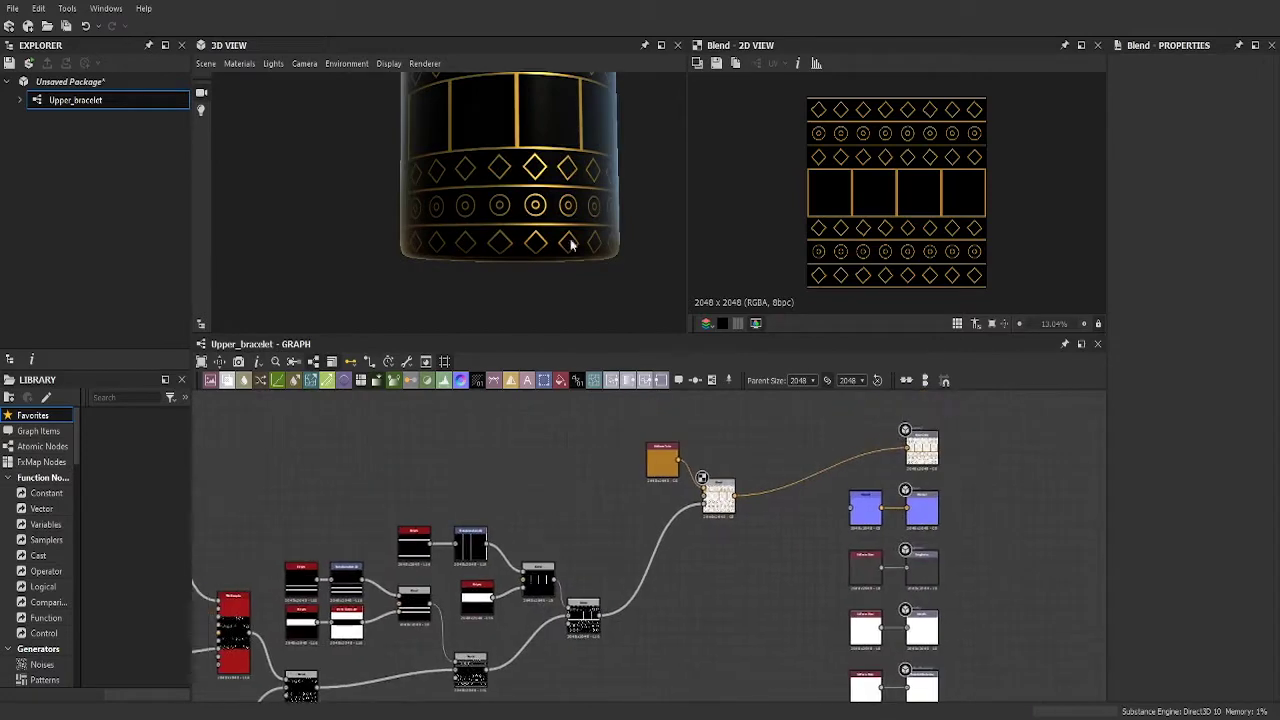
scroll(571, 245, "down", 1)
scroll(420, 559, "down", 1)
- Feed the diamond Polygon into a new Tile Sampler and preview the diamond tiling
middle_click_drag(420, 559, 409, 590)
left_click(398, 566)
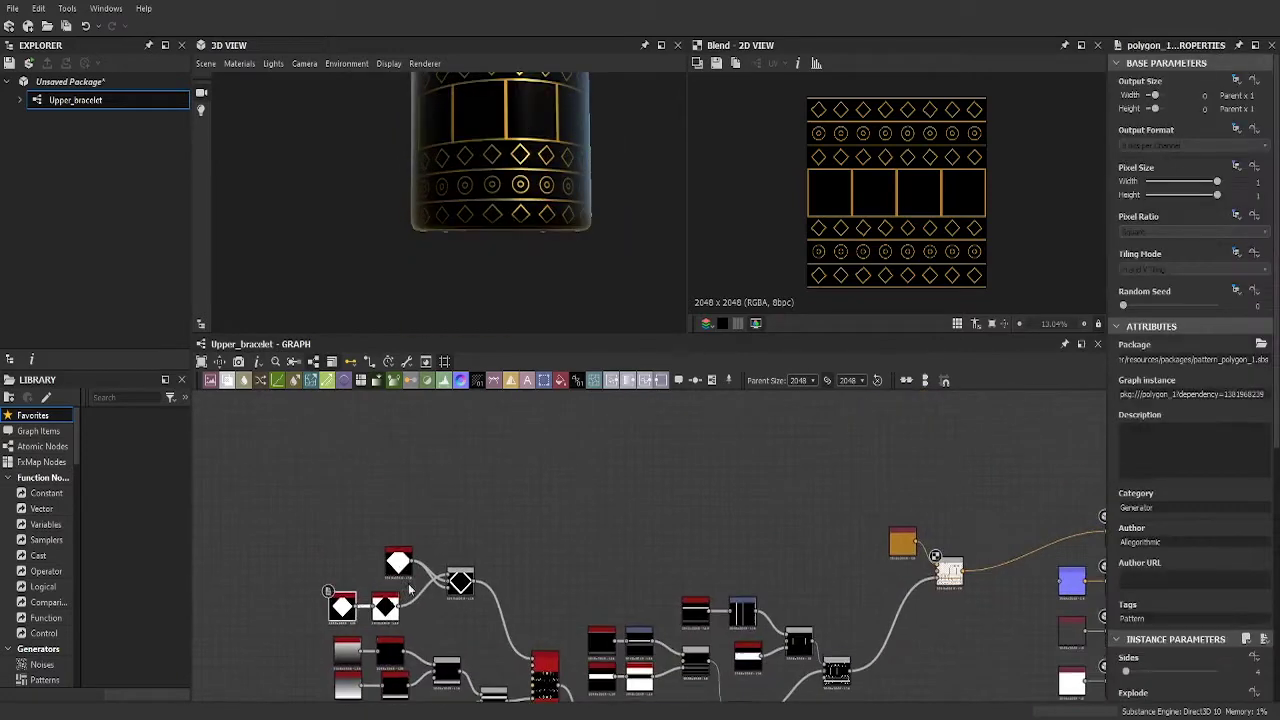
left_click_drag(580, 490, 590, 462)
left_click(513, 522)
scroll(410, 590, "up", 3)
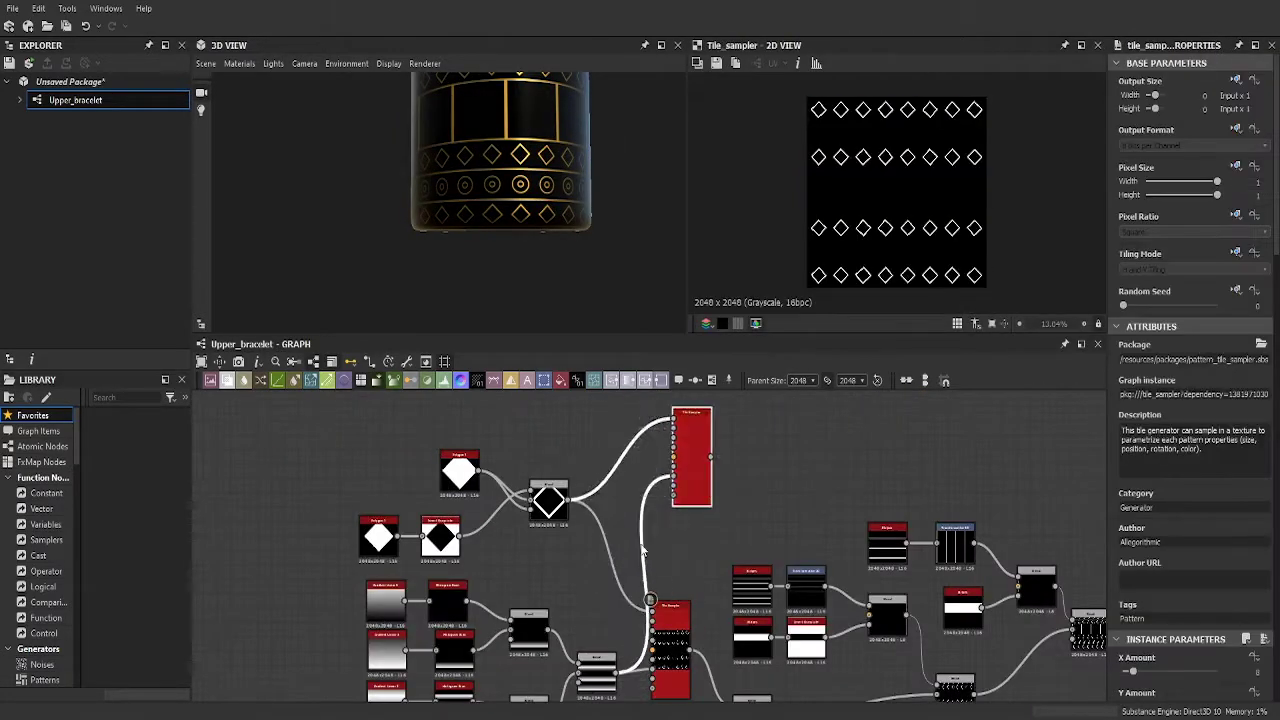
scroll(405, 580, "up", 1)
scroll(401, 571, "up", 1)
scroll(426, 612, "up", 1)
scroll(802, 623, "up", 2)
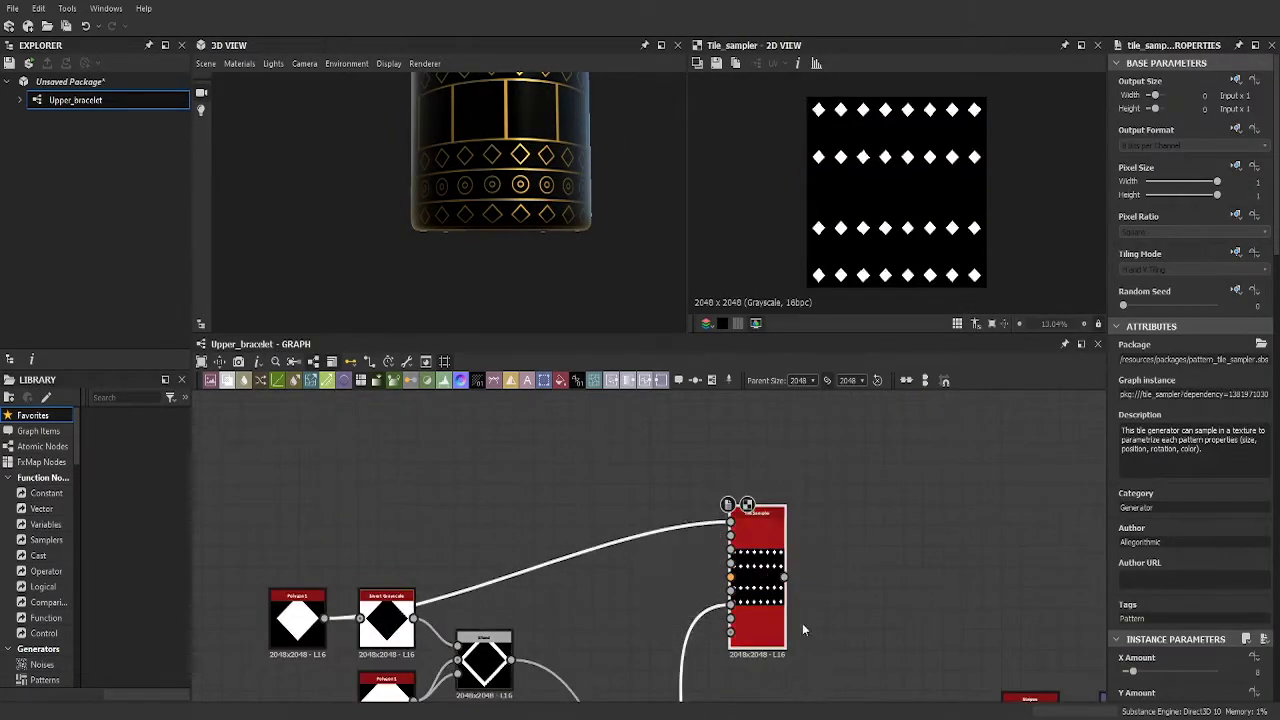
scroll(713, 516, "up", 3)
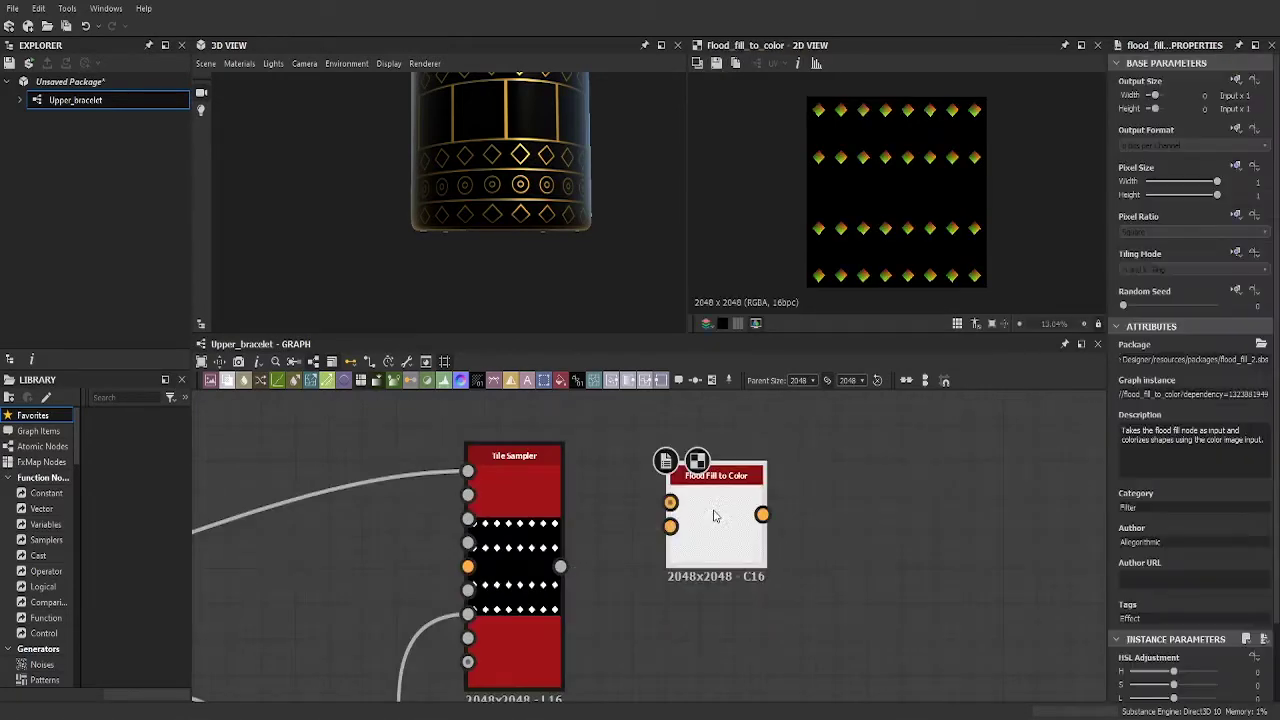
- Insert a Flood Fill after the tiles and connect it into Flood Fill to Color
left_click_drag(560, 567, 620, 577)
key("ctrl+z")
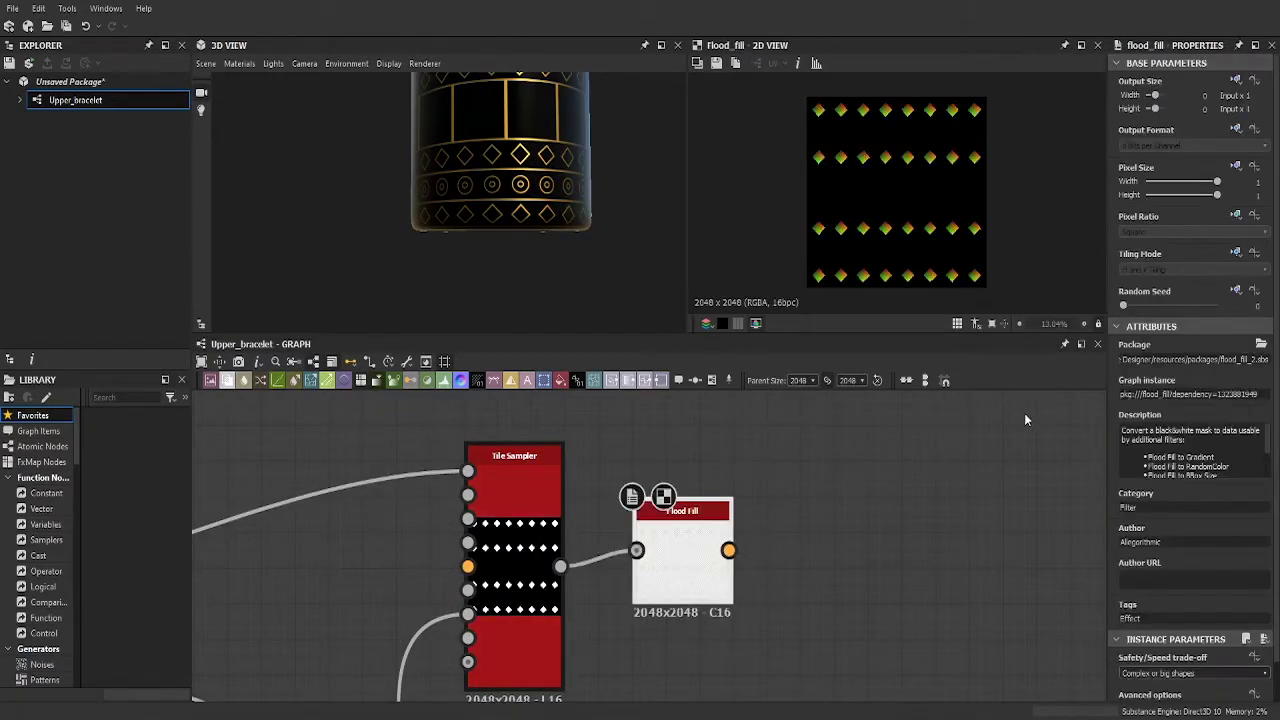
scroll(736, 535, "up", 1)
left_click_drag(704, 515, 800, 528)
middle_click_drag(623, 679, 645, 593)
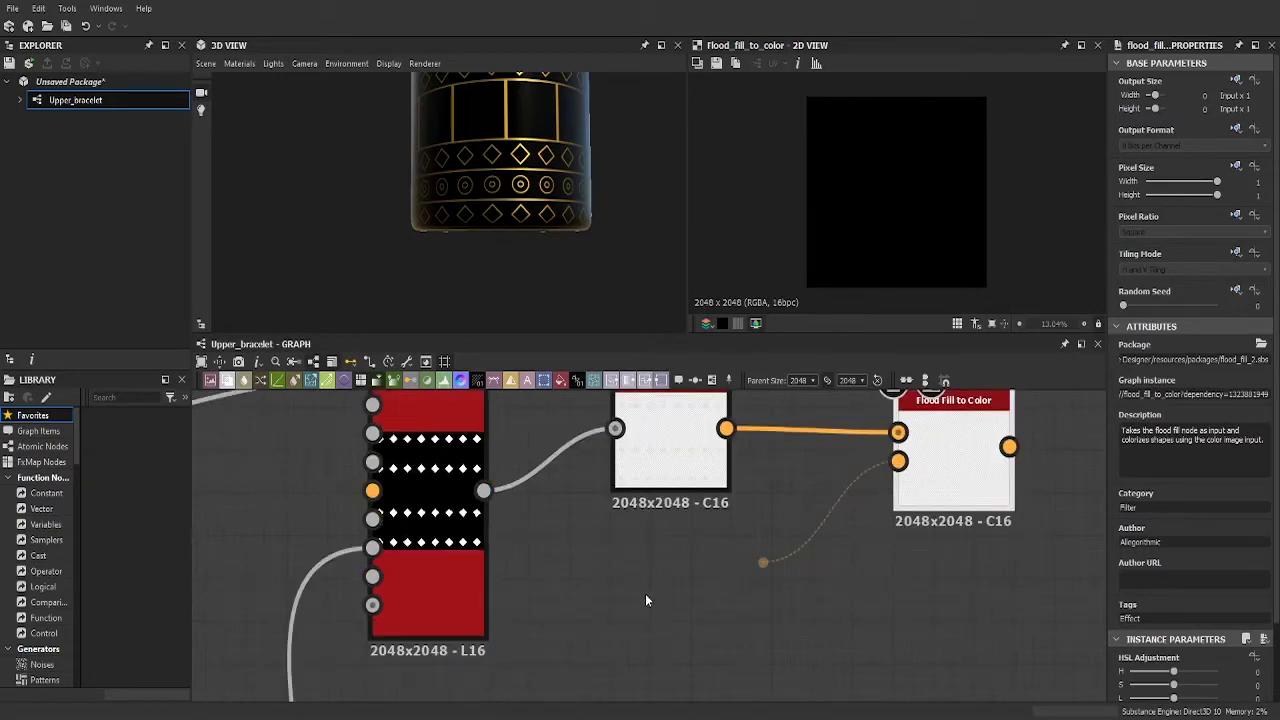
- Tint the fill with a teal Uniform Color and add a Gradient Map after the random greys
key("ctrl+v")
left_click_drag(806, 600, 898, 460)
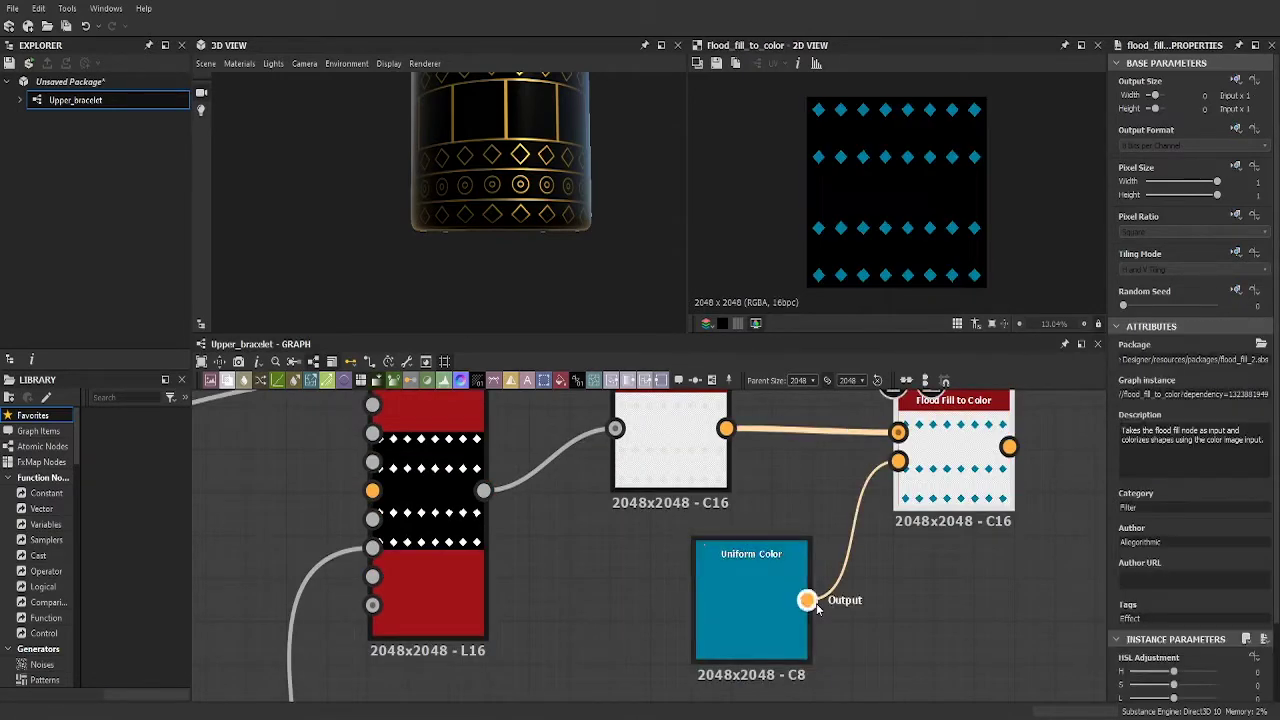
scroll(800, 610, "down", 1)
scroll(750, 620, "down", 1)
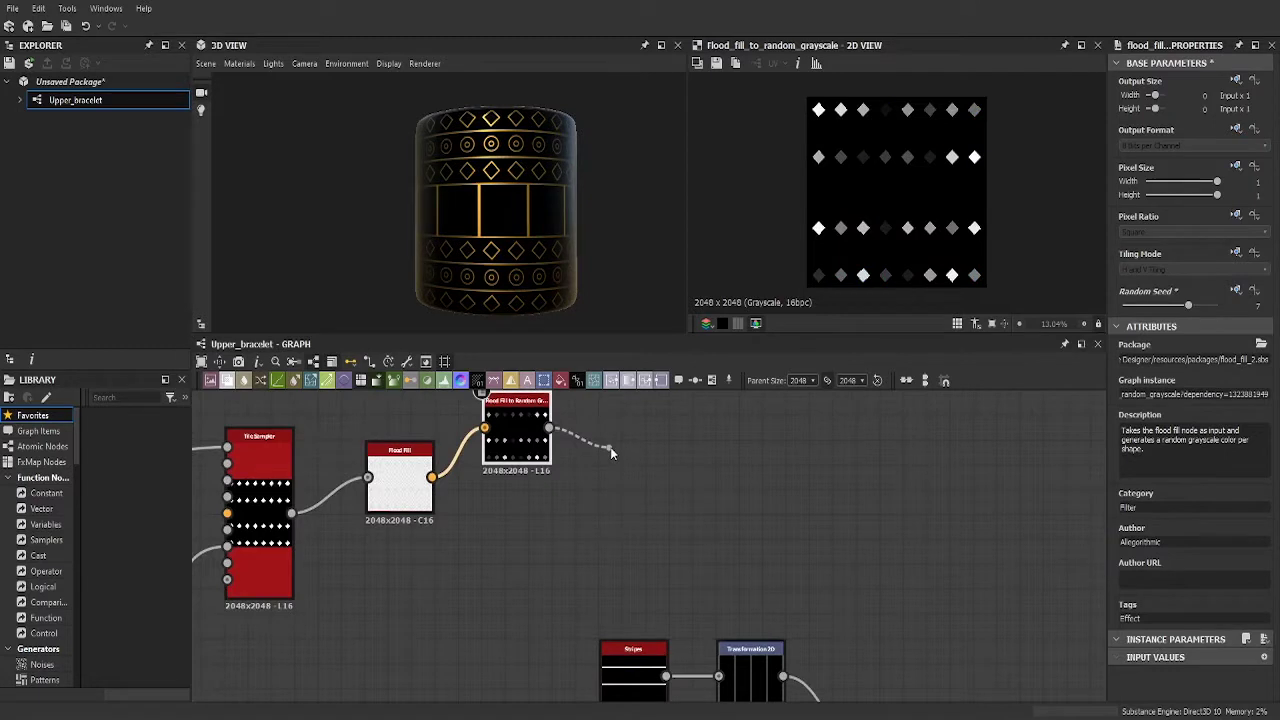
left_click_drag(611, 453, 611, 453)
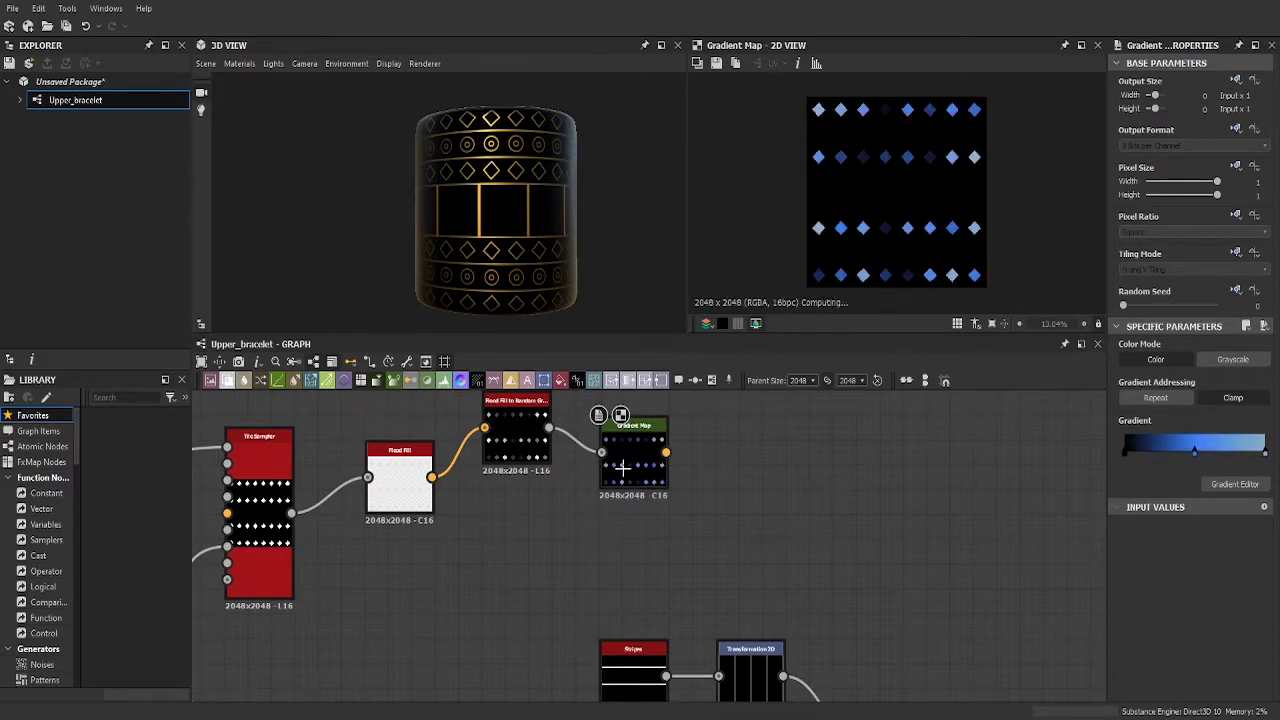
- Zoom out, box-select the diamond-row node group and move it lower
scroll(622, 453, "down", 3)
scroll(650, 488, "down", 2)
scroll(650, 488, "up", 1)
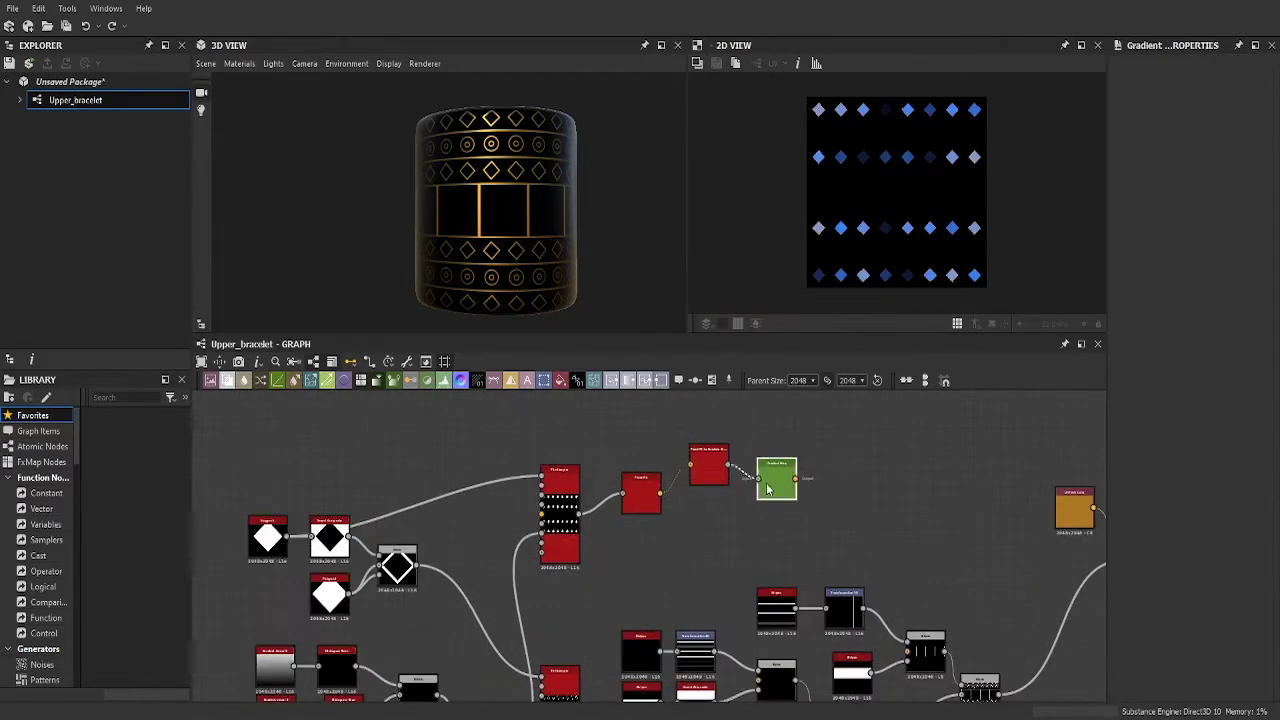
middle_click_drag(900, 500, 583, 519)
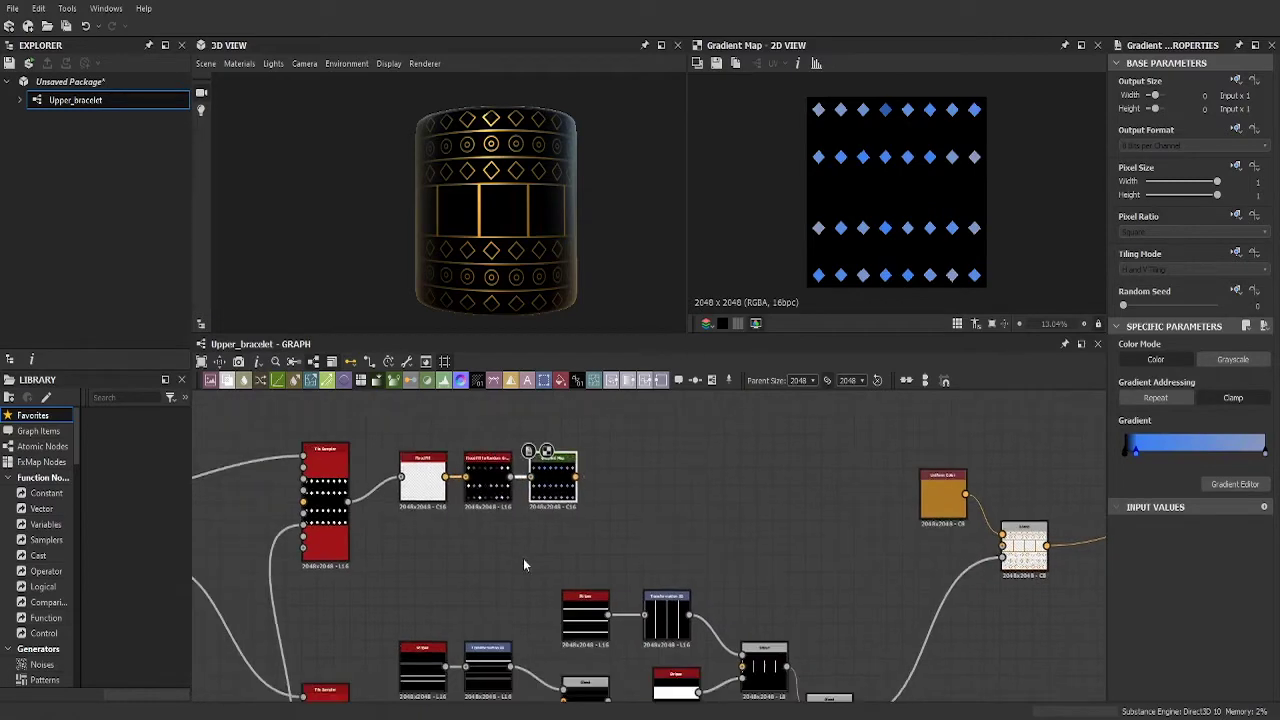
scroll(432, 498, "down", 2)
scroll(665, 524, "down", 2)
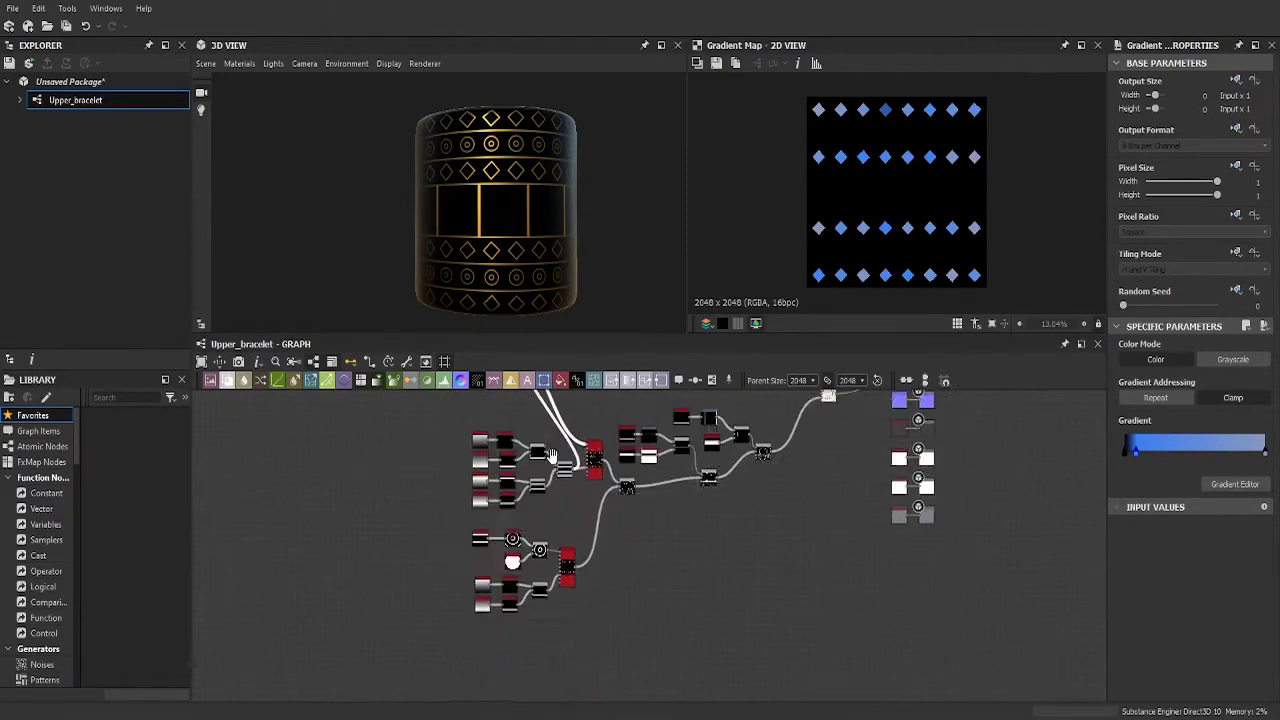
middle_click_drag(665, 524, 690, 444)
left_click_drag(475, 595, 632, 662)
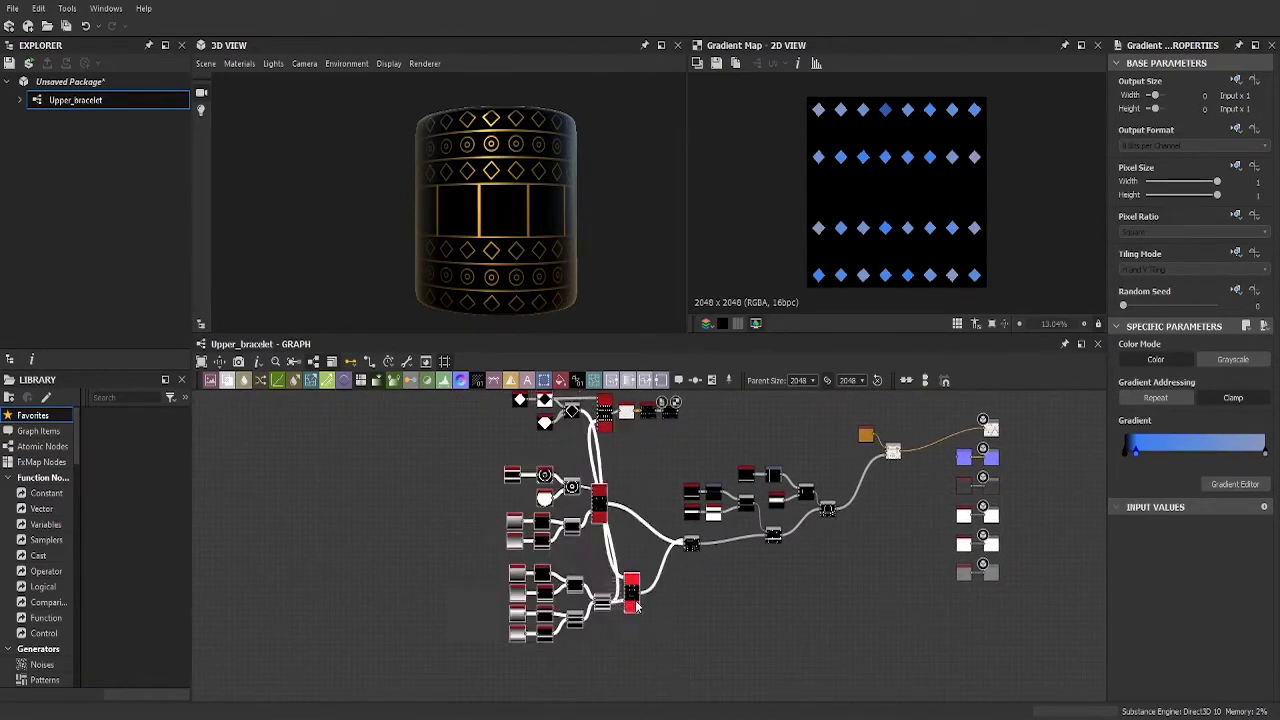
left_click_drag(636, 605, 590, 548)
- Drag the orange Uniform Color node down and settle the node group into place
left_click_drag(871, 505, 771, 571)
scroll(790, 628, "up", 2)
scroll(774, 623, "up", 4)
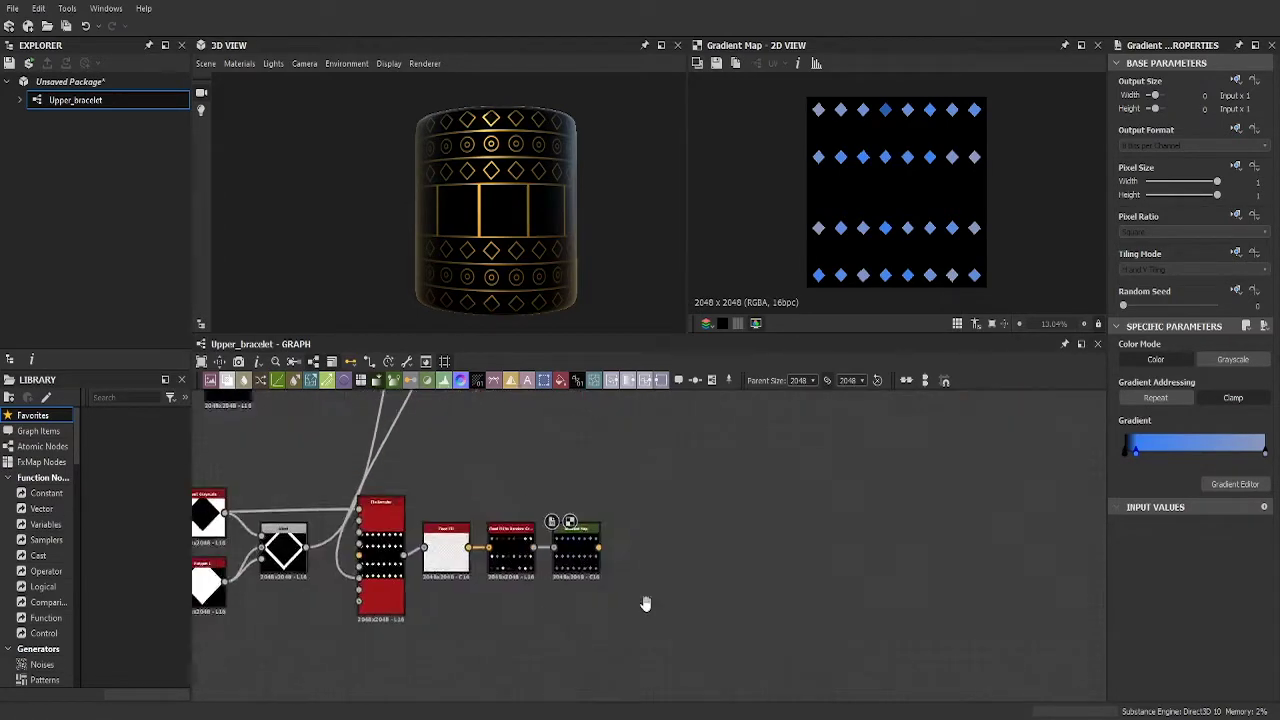
scroll(645, 603, "down", 5)
left_click_drag(736, 516, 615, 571)
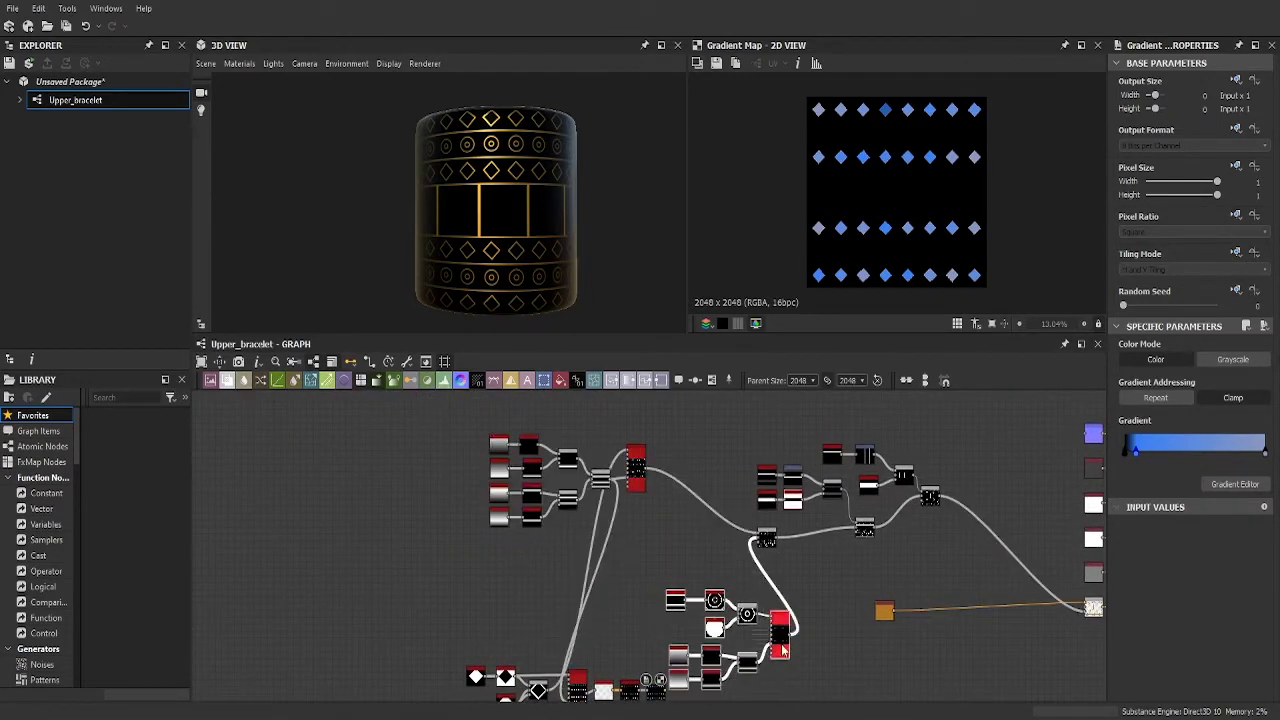
- Select the circle shape generator and move the circle Tile Sampler to the right
scroll(553, 537, "up", 3)
scroll(553, 537, "up", 2)
left_click(437, 494)
scroll(437, 494, "up", 2)
scroll(600, 560, "down", 1)
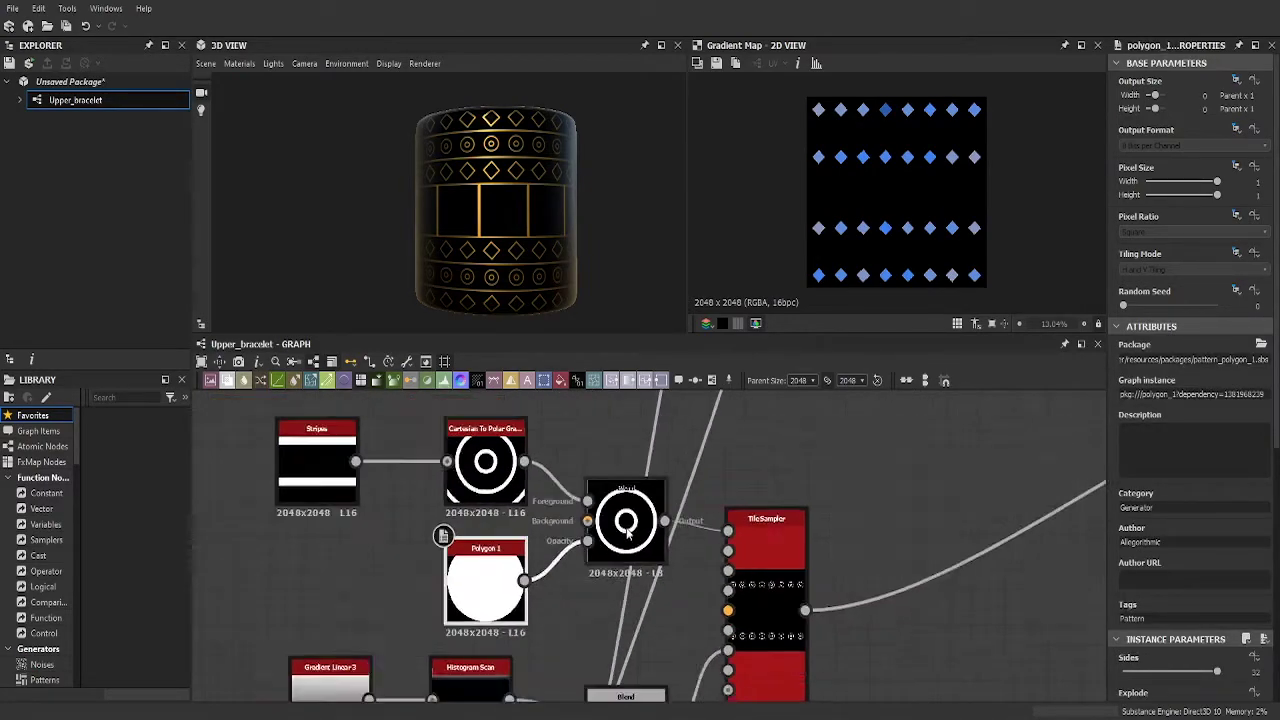
scroll(690, 580, "down", 3)
scroll(690, 580, "down", 2)
scroll(691, 583, "up", 3)
scroll(720, 582, "down", 2)
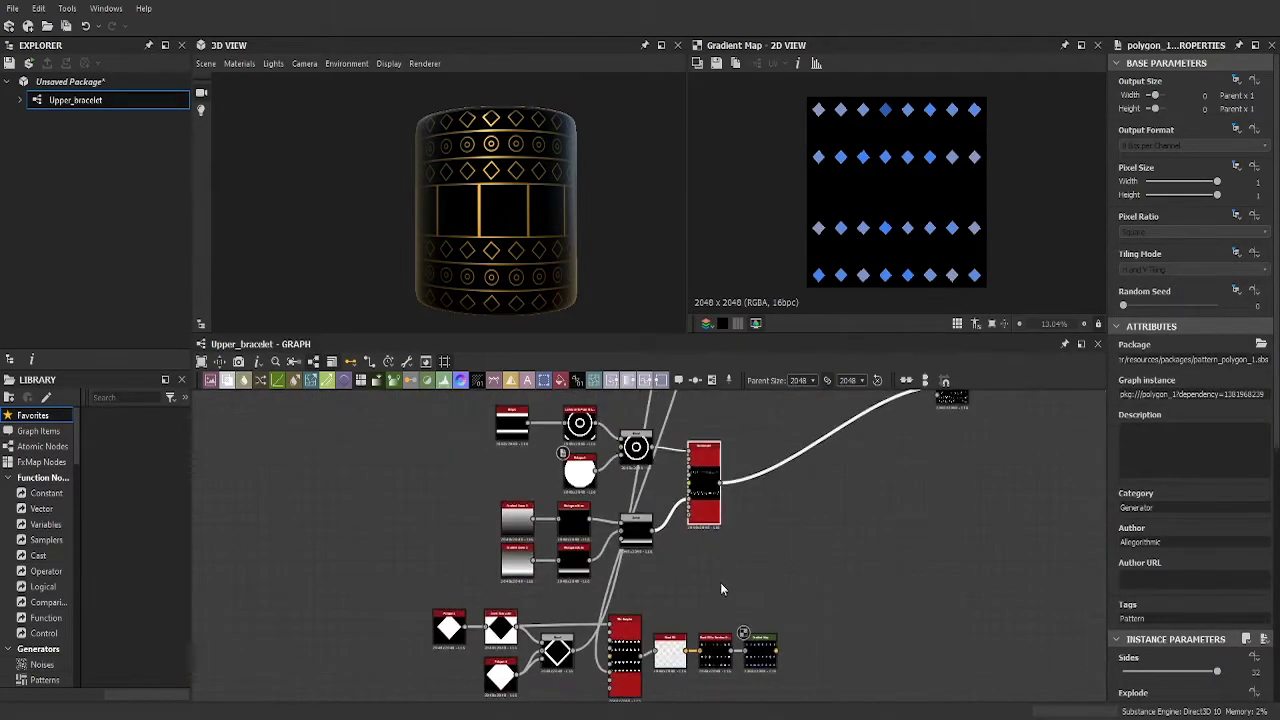
scroll(574, 523, "up", 3)
scroll(550, 528, "down", 2)
scroll(549, 528, "down", 2)
mouse_move(600, 545)
left_mouse_down()
mouse_move(775, 576)
mouse_move(808, 614)
left_mouse_up()
- Chain Flood Fill, Random Grayscale and a blue Gradient Map onto the circle tiles, blending with the diamonds
scroll(745, 518, "down", 1)
scroll(745, 518, "up", 2)
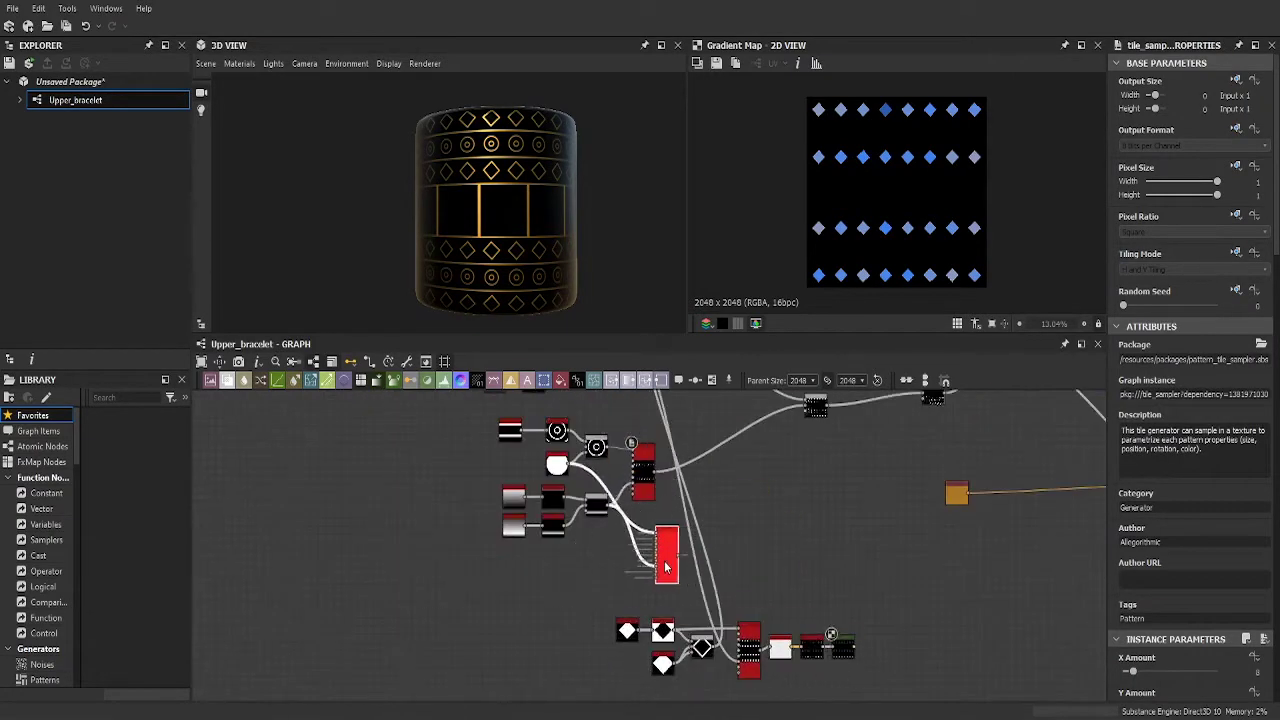
scroll(700, 520, "down", 2)
scroll(627, 520, "up", 3)
scroll(627, 520, "down", 1)
scroll(627, 520, "up", 2)
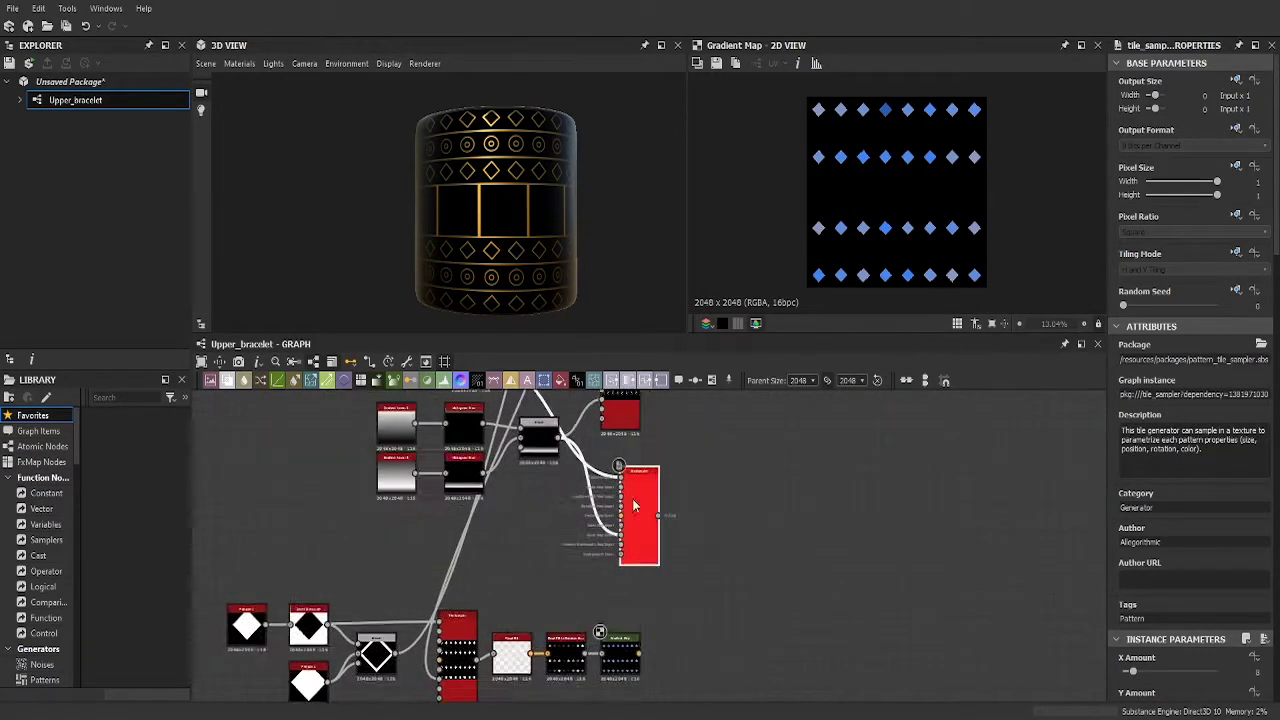
double_click(620, 505)
scroll(620, 505, "up", 1)
scroll(617, 554, "down", 2)
scroll(614, 558, "up", 1)
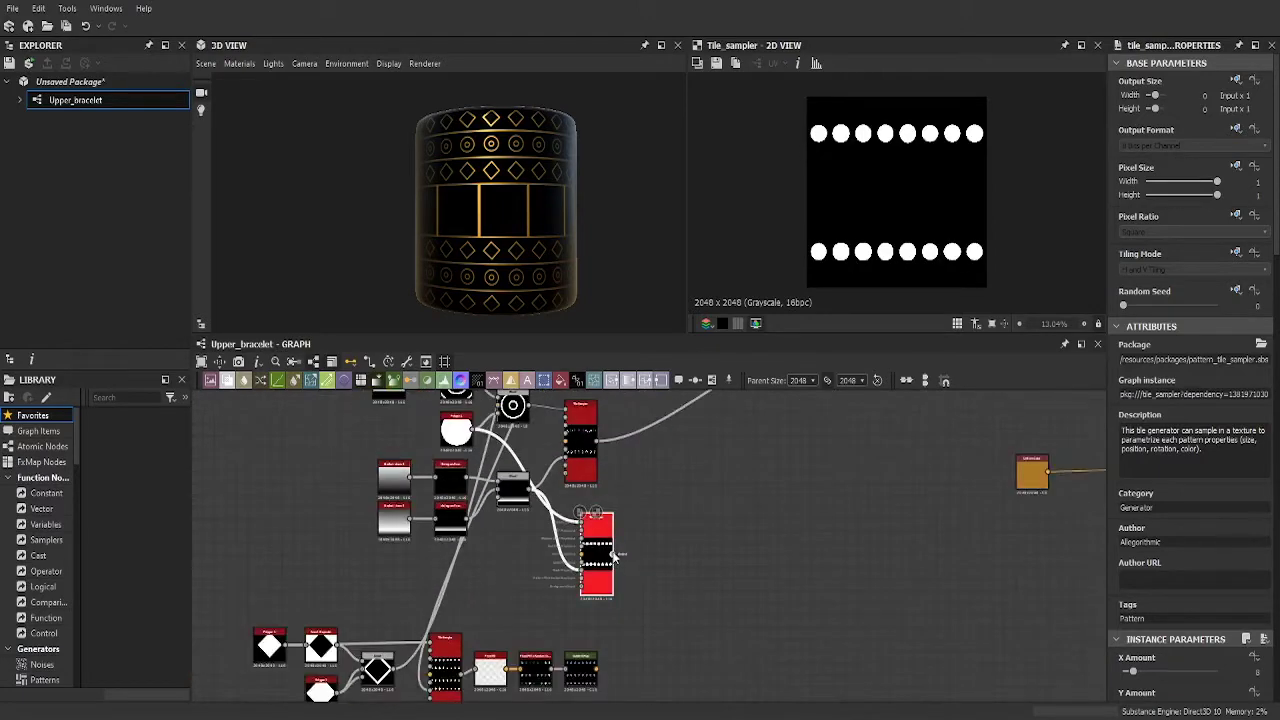
left_click_drag(686, 551, 682, 557)
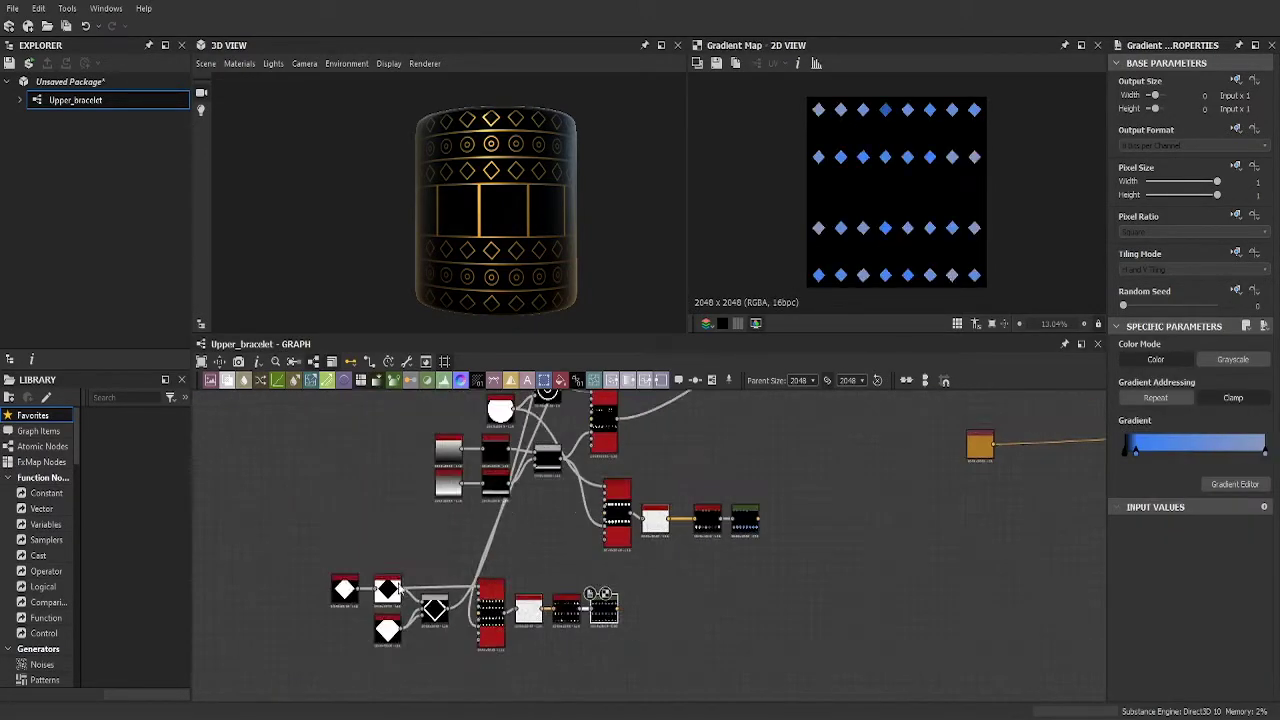
left_click_drag(586, 490, 697, 530)
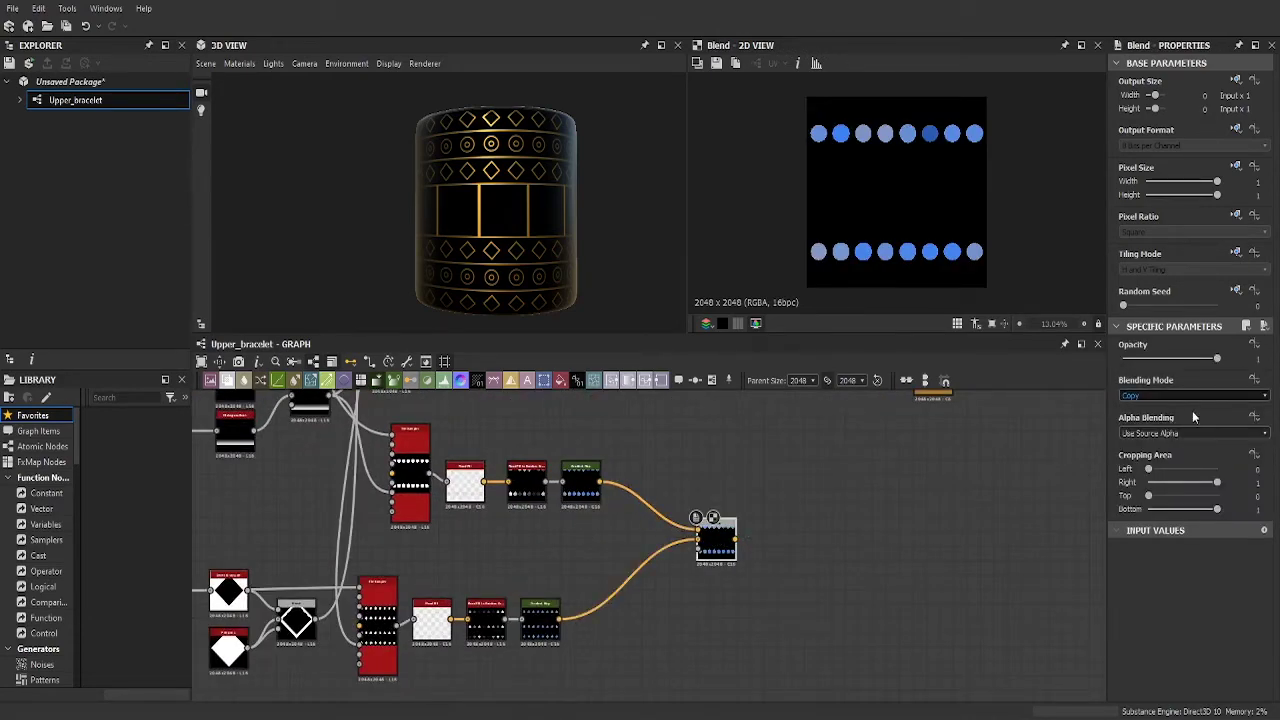
- Set the colour Blend to Add (Linear Dodge) and connect it to Base Color
mouse_move(690, 461)
middle_mouse_down()
mouse_move(630, 512)
mouse_move(700, 588)
mouse_move(703, 455)
middle_mouse_up()
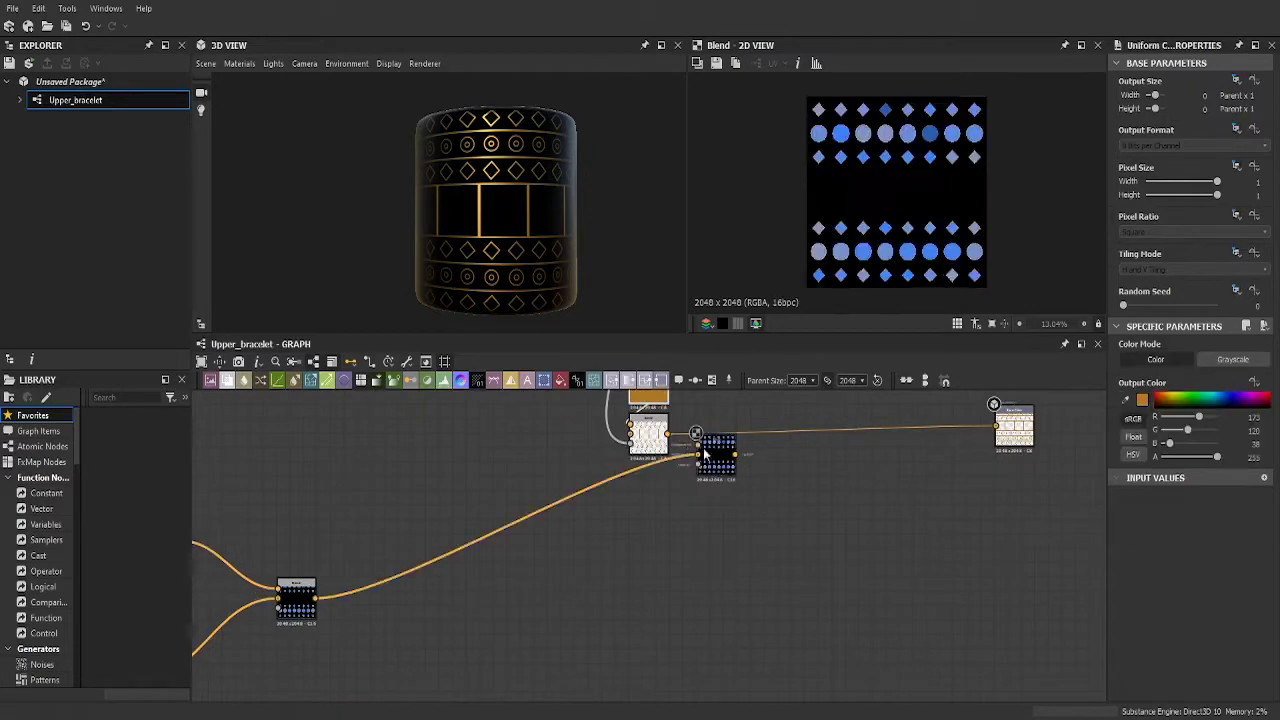
left_click_drag(999, 421, 996, 425)
mouse_move(825, 473)
middle_mouse_down()
mouse_move(607, 421)
mouse_move(700, 520)
middle_mouse_up()
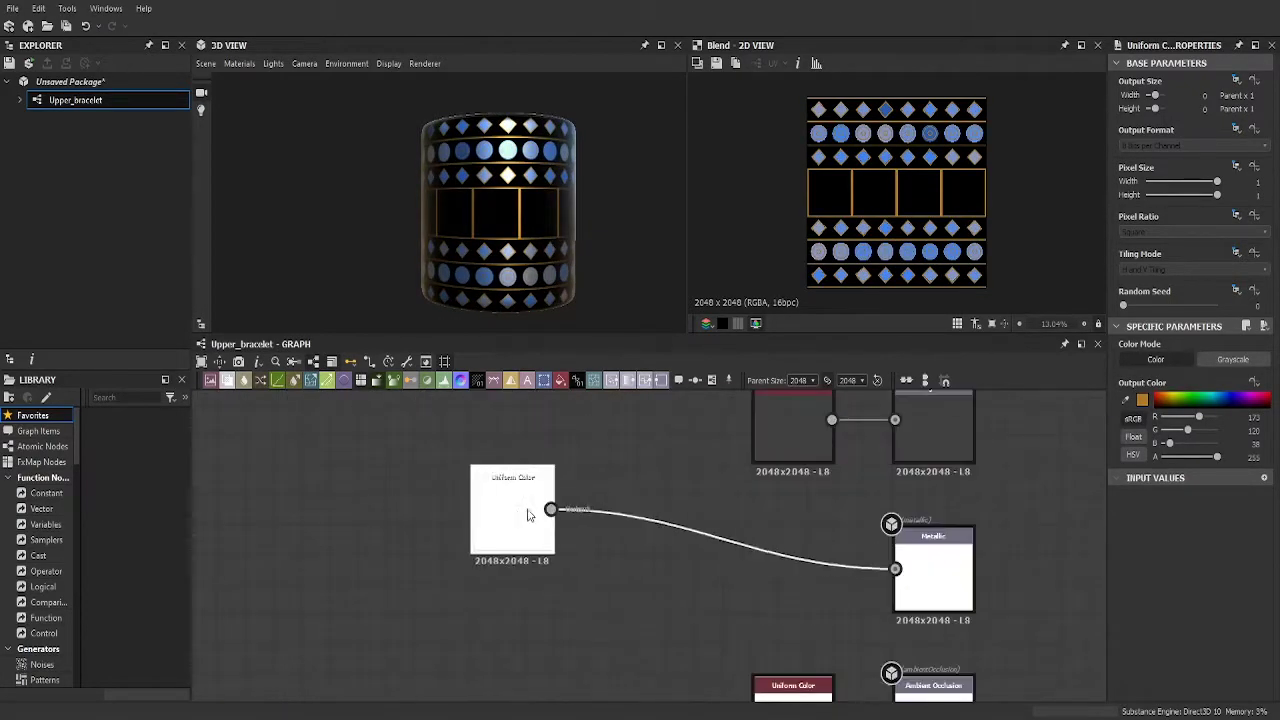
- Insert a Blend between the pattern and the Metallic output
left_click_drag(483, 575, 740, 560)
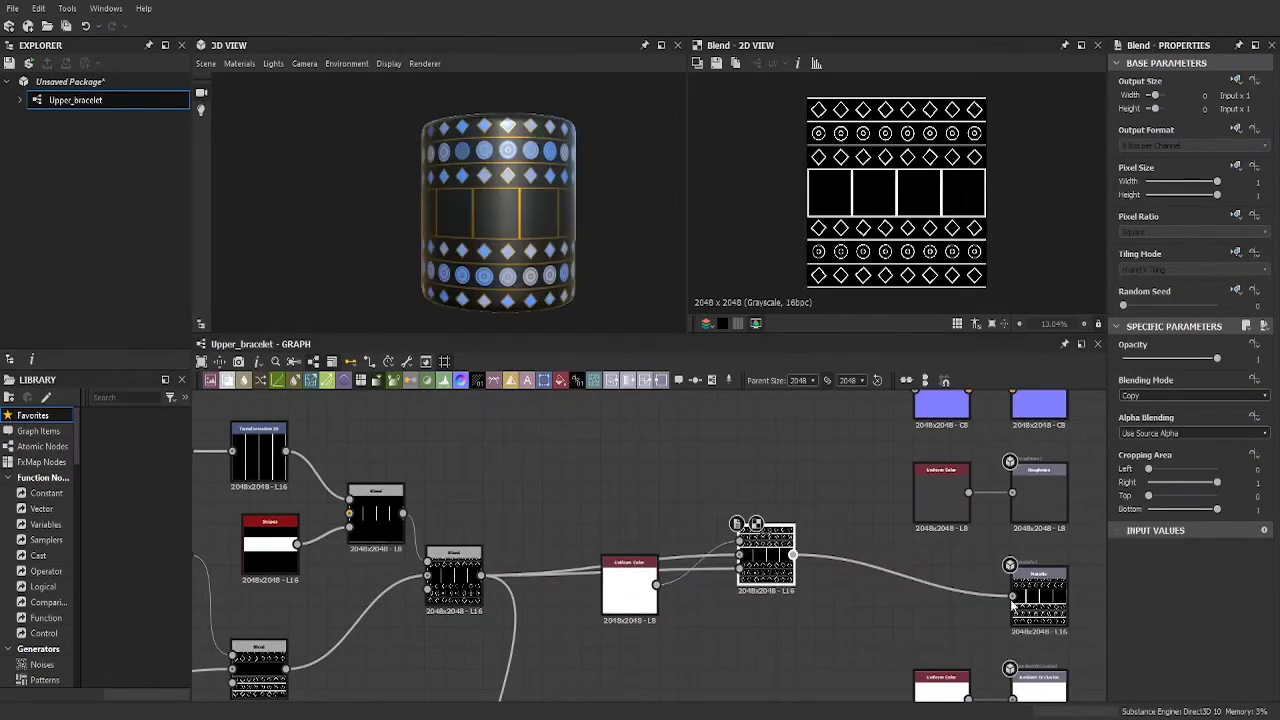
left_click_drag(628, 590, 668, 520)
scroll(565, 207, "up", 3)
- Lower the circle Polygon_1 Scale to 0.86
mouse_move(700, 600)
middle_mouse_down()
mouse_move(400, 450)
mouse_move(608, 472)
middle_mouse_up()
left_click(603, 527)
scroll(1172, 587, "down", 3)
mouse_move(1217, 493)
left_mouse_down()
mouse_move(1197, 493)
mouse_move(1208, 498)
left_mouse_up()
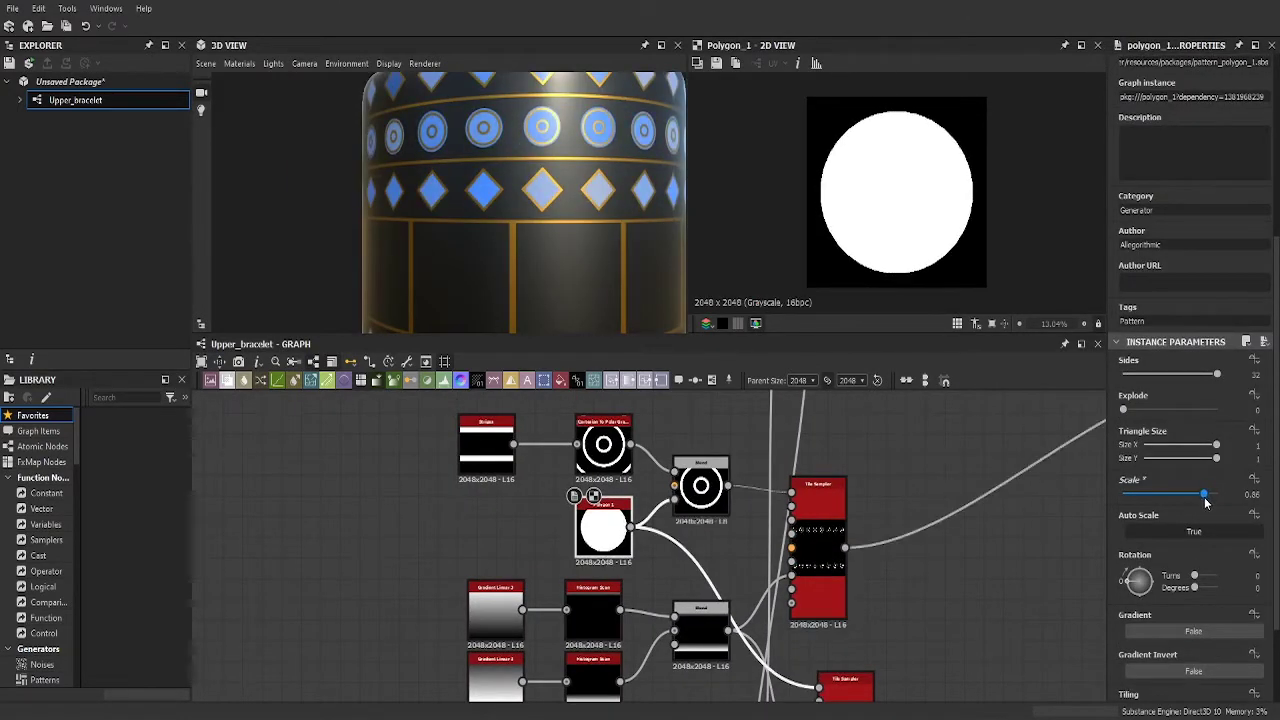
- Preview the new red Gradient Map on the duplicated Tile Sampler and Polygon 1 chain
scroll(925, 530, "down", 3)
mouse_move(925, 530)
middle_mouse_down()
mouse_move(479, 466)
mouse_move(637, 461)
middle_mouse_up()
middle_click_drag(478, 538, 498, 560)
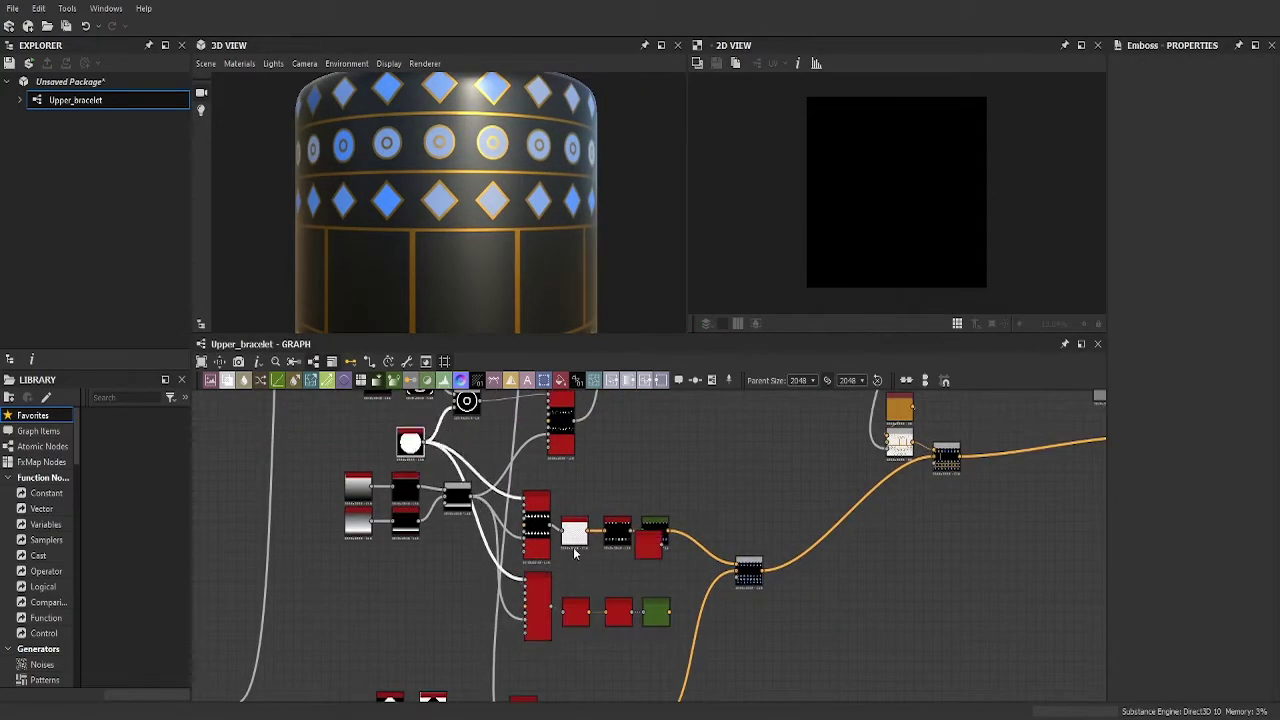
scroll(575, 553, "up", 2)
middle_click_drag(765, 515, 627, 458)
double_click(627, 458)
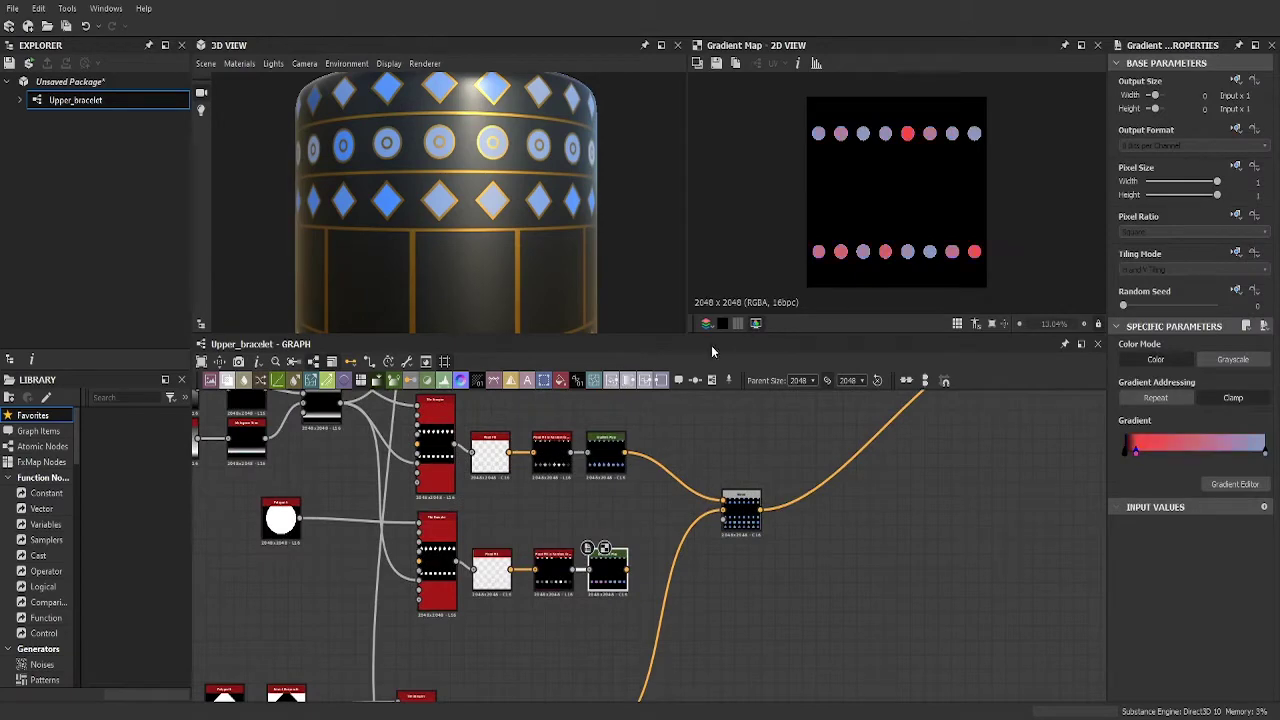
- Preview the blend of both dot layers and try Blending Modes, settling on Copy
scroll(687, 453, "up", 2)
double_click(687, 453)
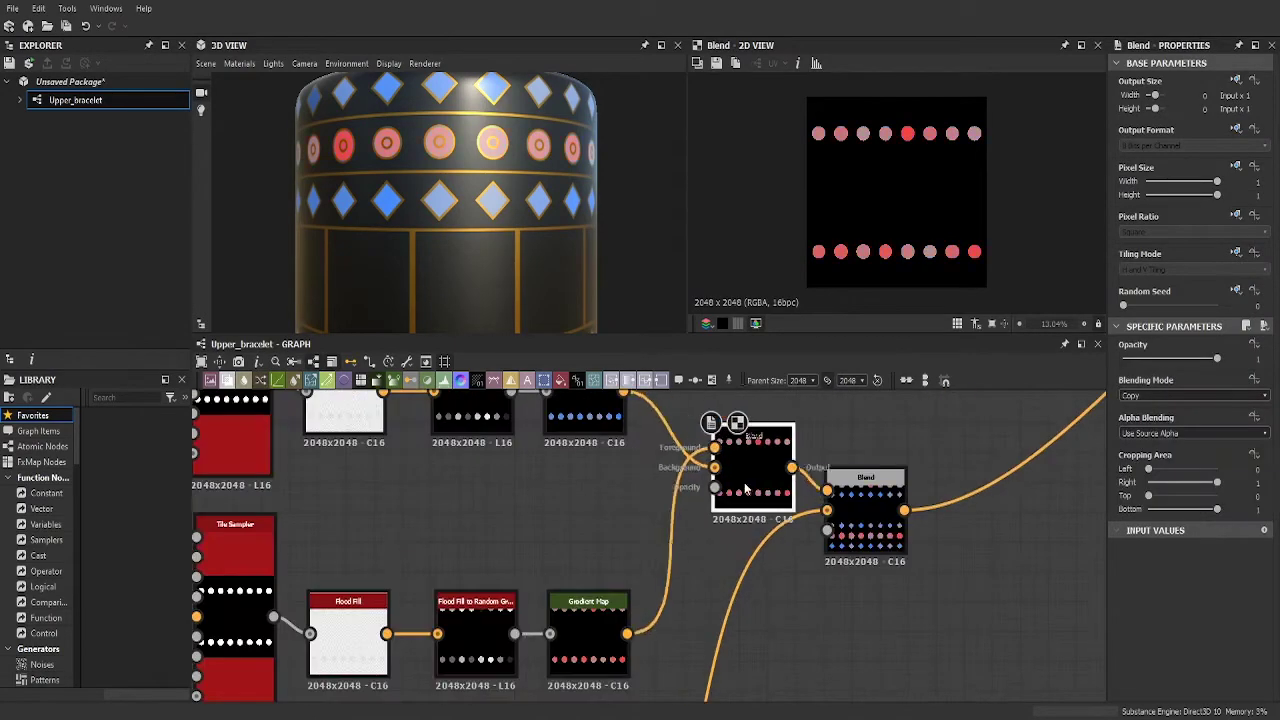
left_click(826, 483)
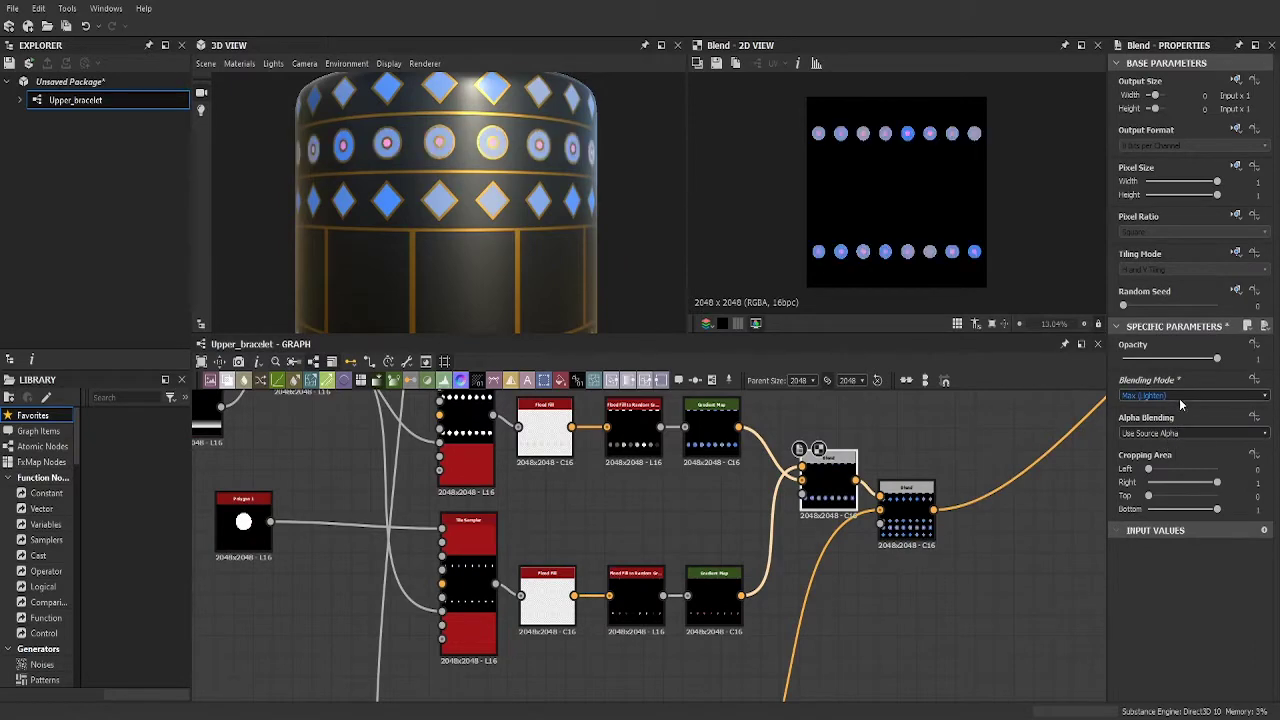
left_click(1168, 455)
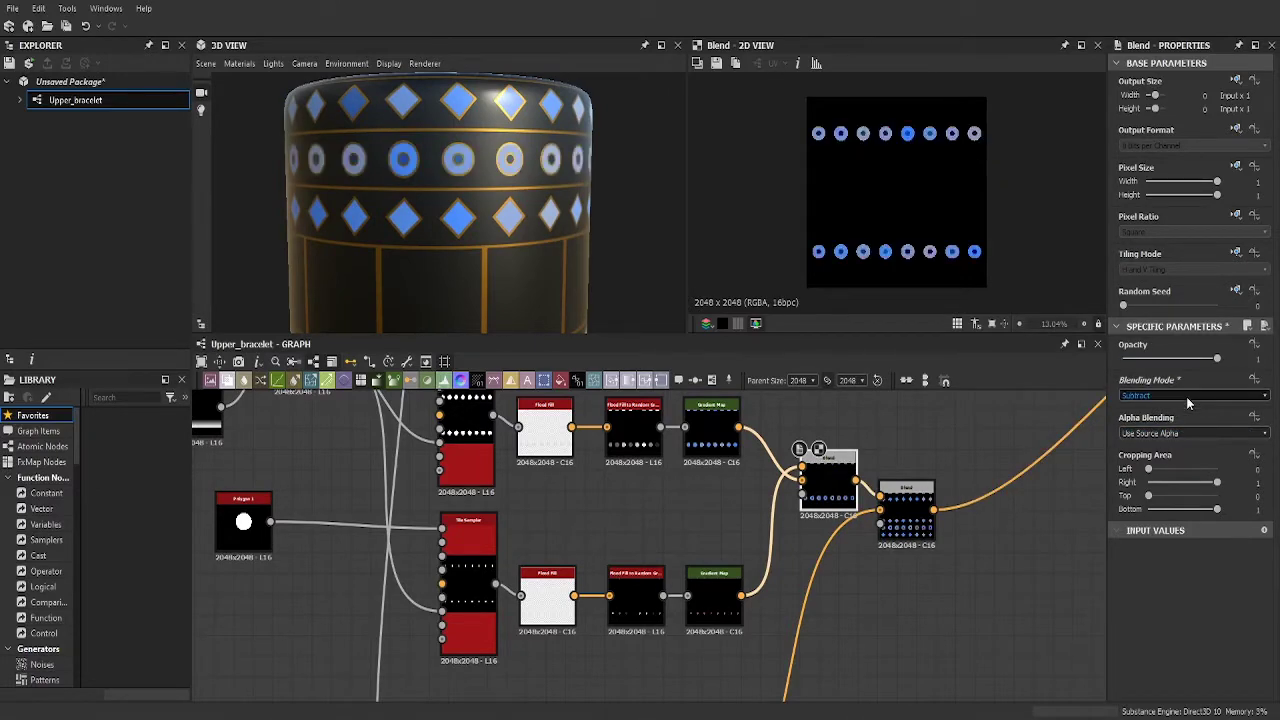
mouse_move(702, 509)
middle_mouse_down()
mouse_move(648, 488)
mouse_move(375, 519)
middle_mouse_up()
double_click(216, 500)
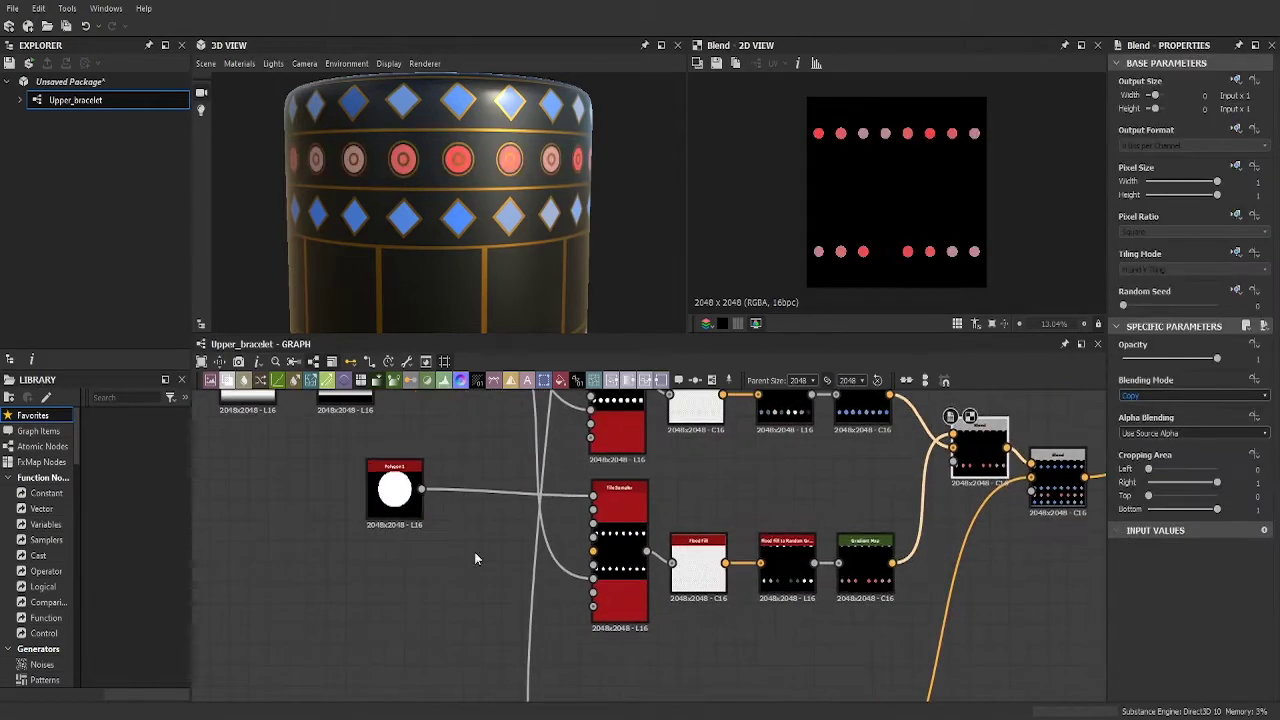
- Adjust the ring-row circle Polygon scale, trying about 0.77, with a Blend fed by the circle
double_click(375, 487)
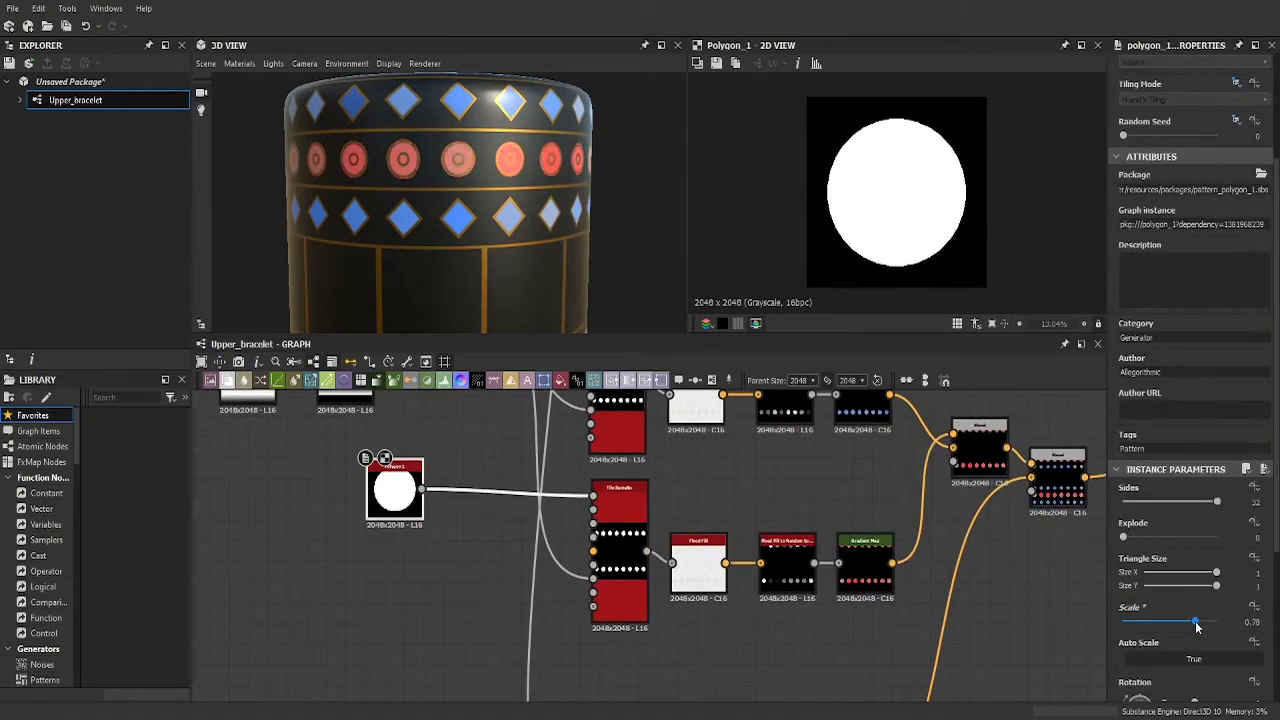
scroll(465, 197, "up", 5)
left_click_drag(1197, 625, 1194, 625)
scroll(491, 240, "down", 5)
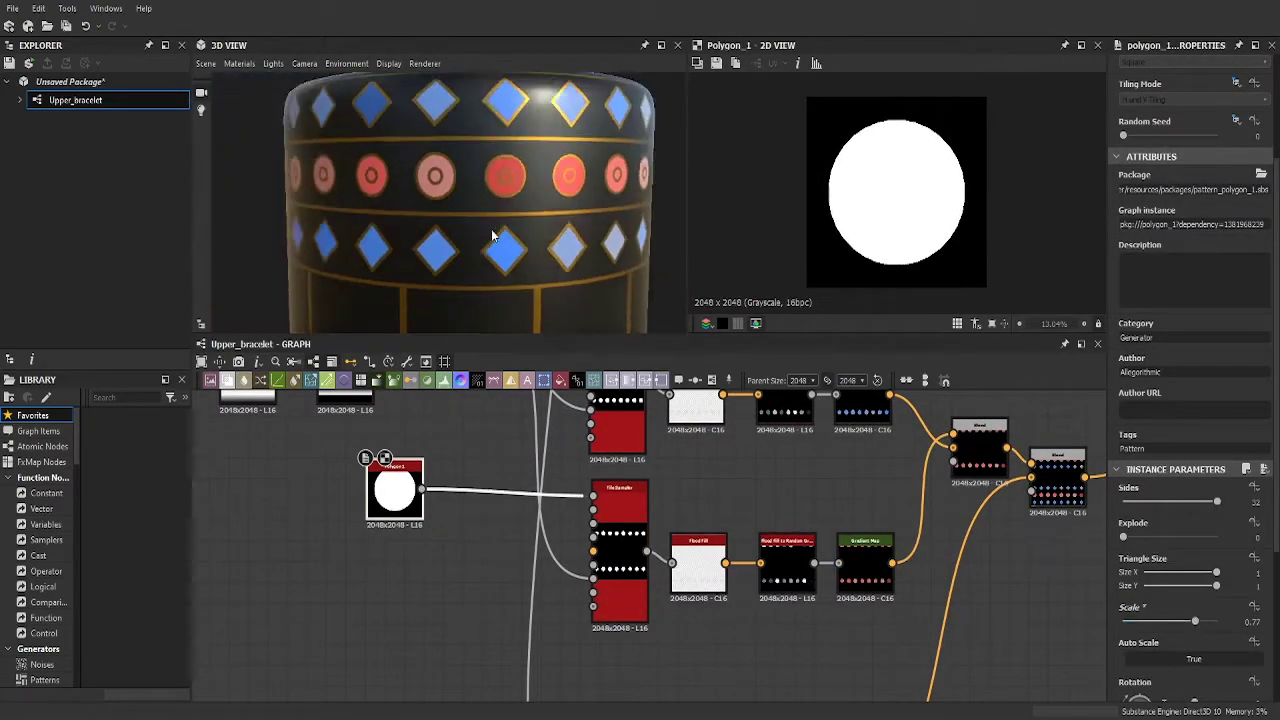
middle_click_drag(983, 463, 762, 432)
scroll(685, 484, "down", 3)
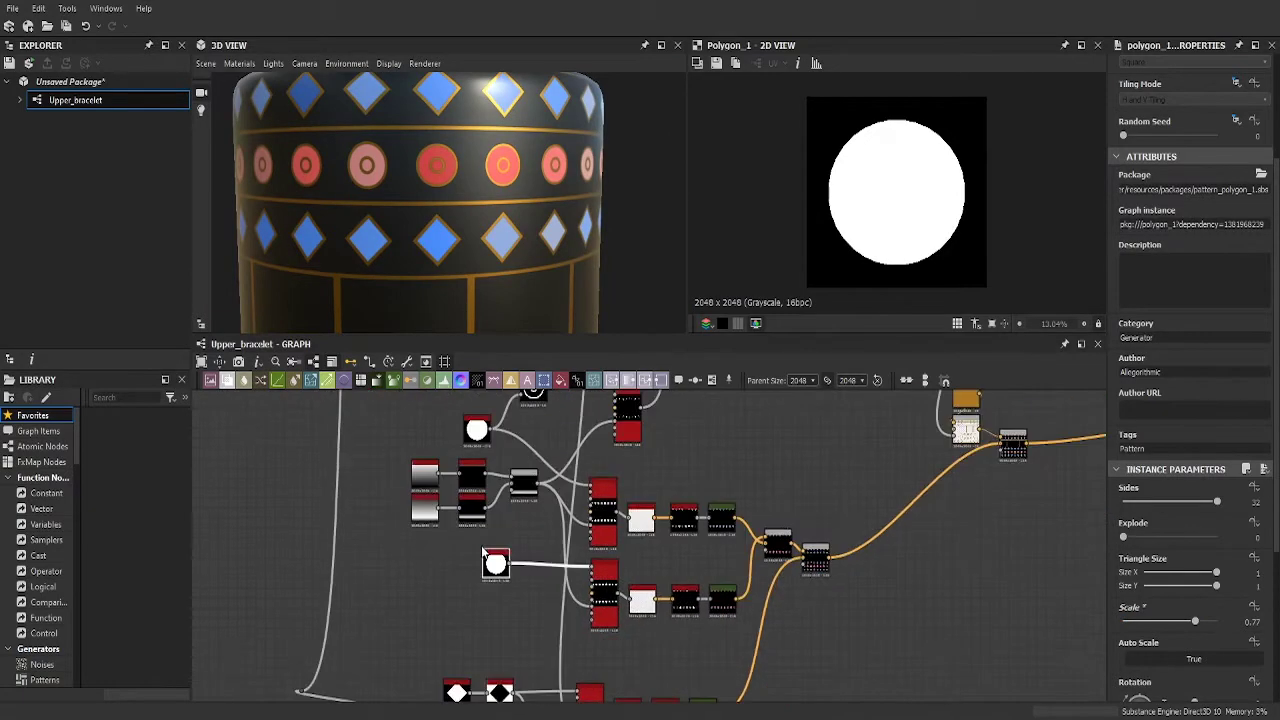
scroll(492, 563, "up", 2)
scroll(634, 533, "up", 2)
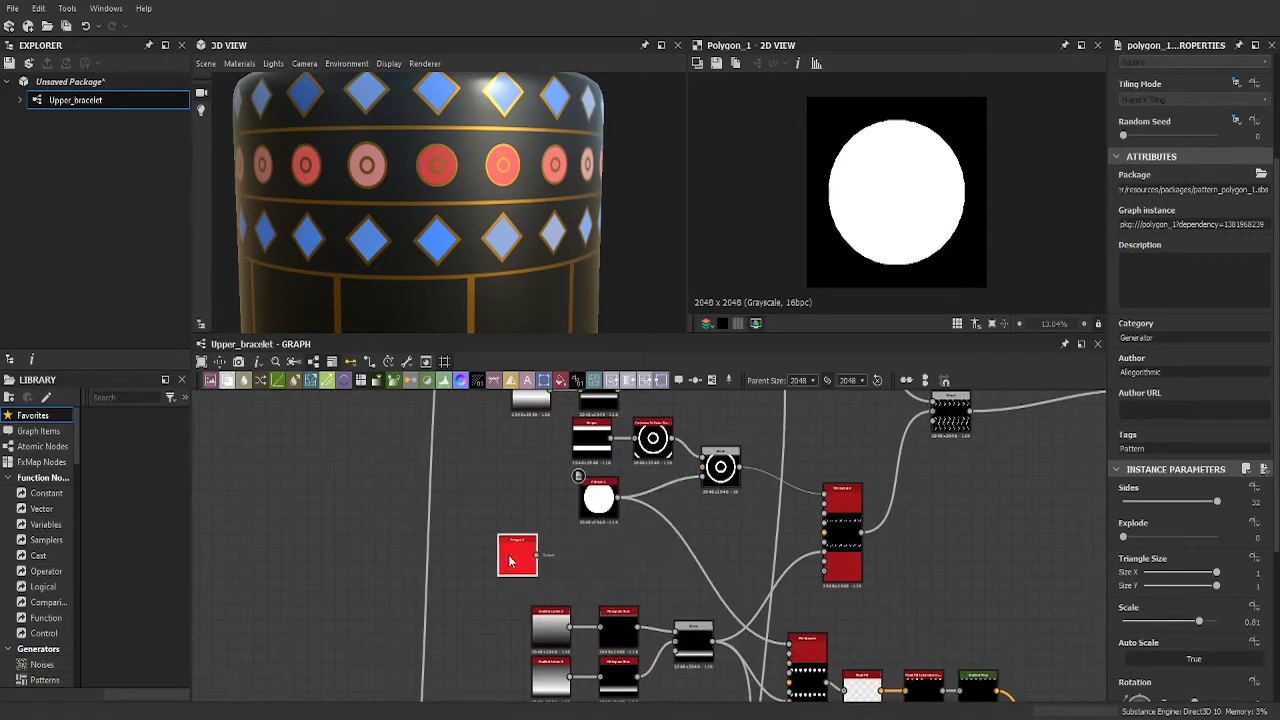
left_click_drag(649, 529, 649, 531)
left_click_drag(587, 572, 554, 555)
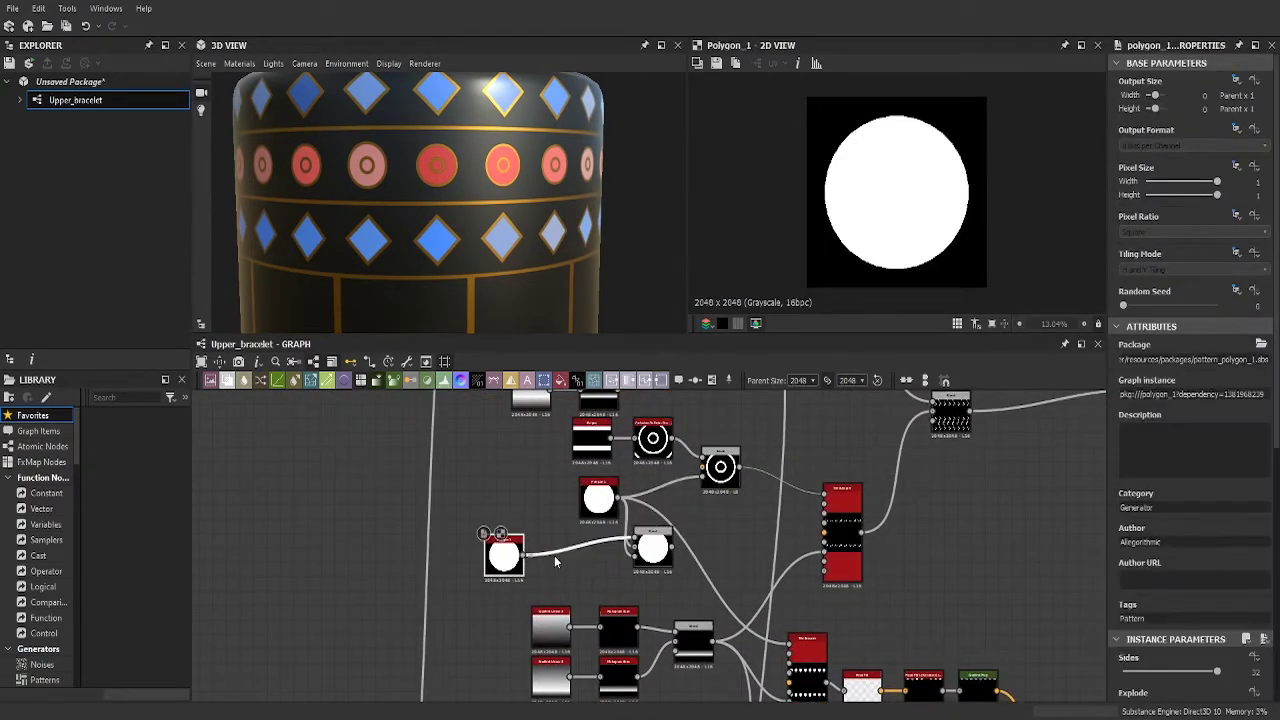
scroll(1177, 627, "down", 3)
left_click_drag(1177, 622, 1194, 622)
middle_click_drag(700, 700, 491, 574)
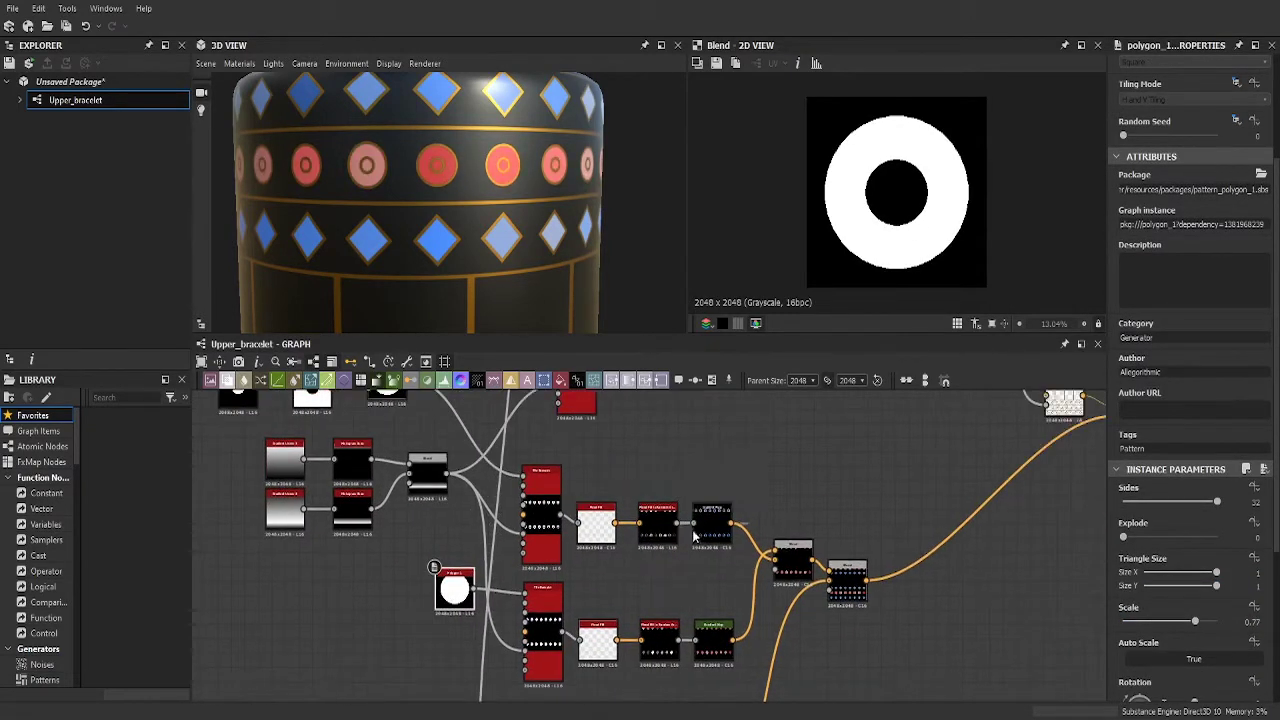
- Check the Gradient Map colours, then resize the small circle Polygon down to 0.27
left_click(713, 521)
scroll(790, 540, "up", 5)
scroll(766, 490, "down", 3)
scroll(701, 457, "down", 2)
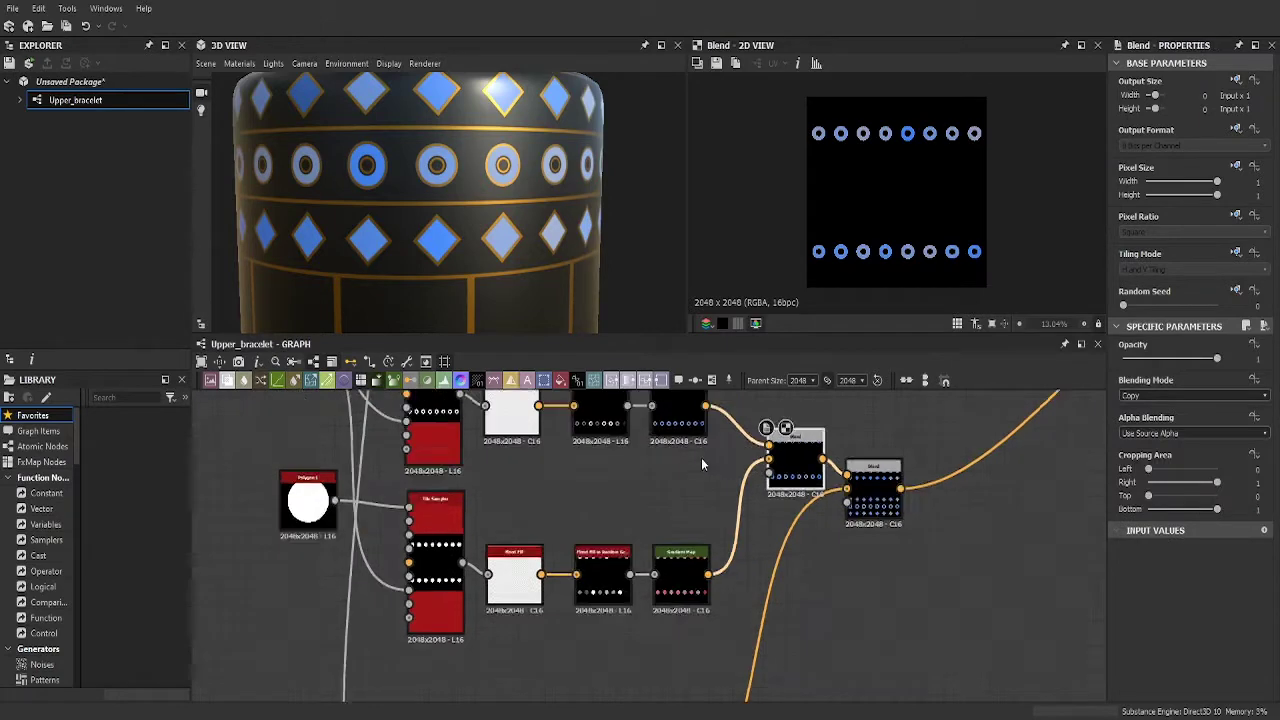
scroll(642, 546, "down", 2)
double_click(468, 512)
scroll(1163, 679, "down", 3)
left_click_drag(1195, 622, 1148, 622)
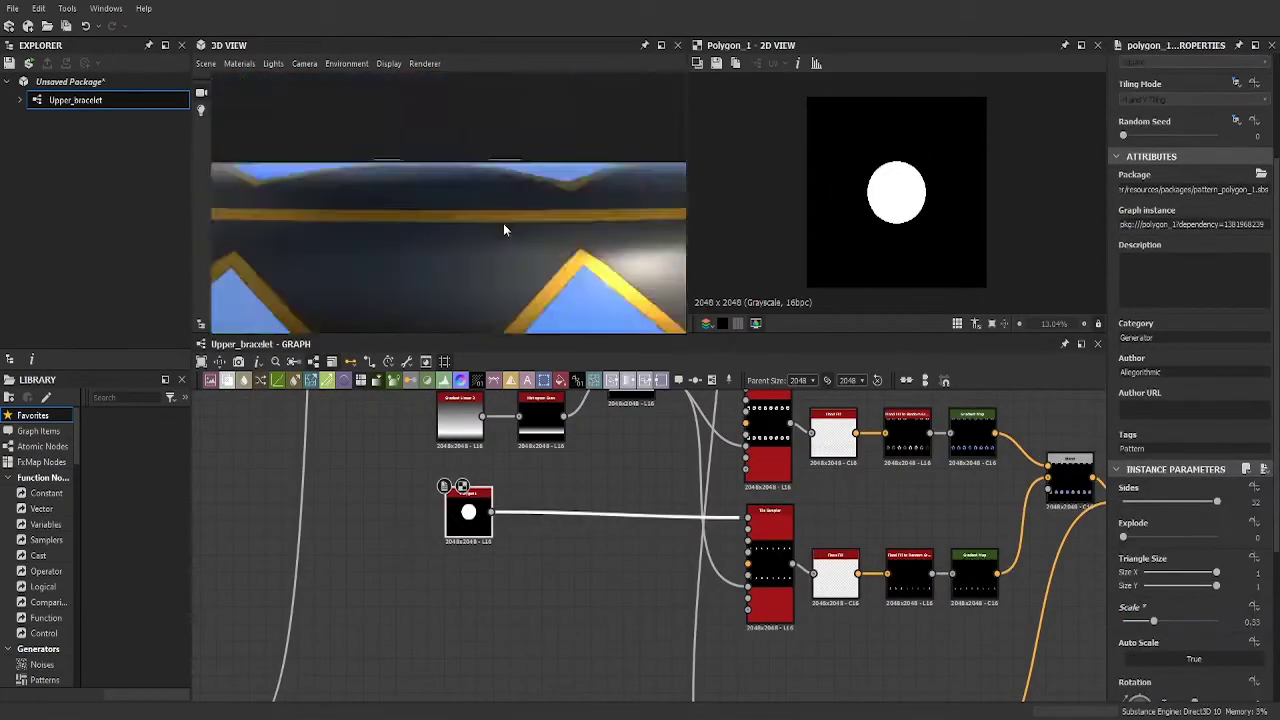
scroll(504, 538, "down", 2)
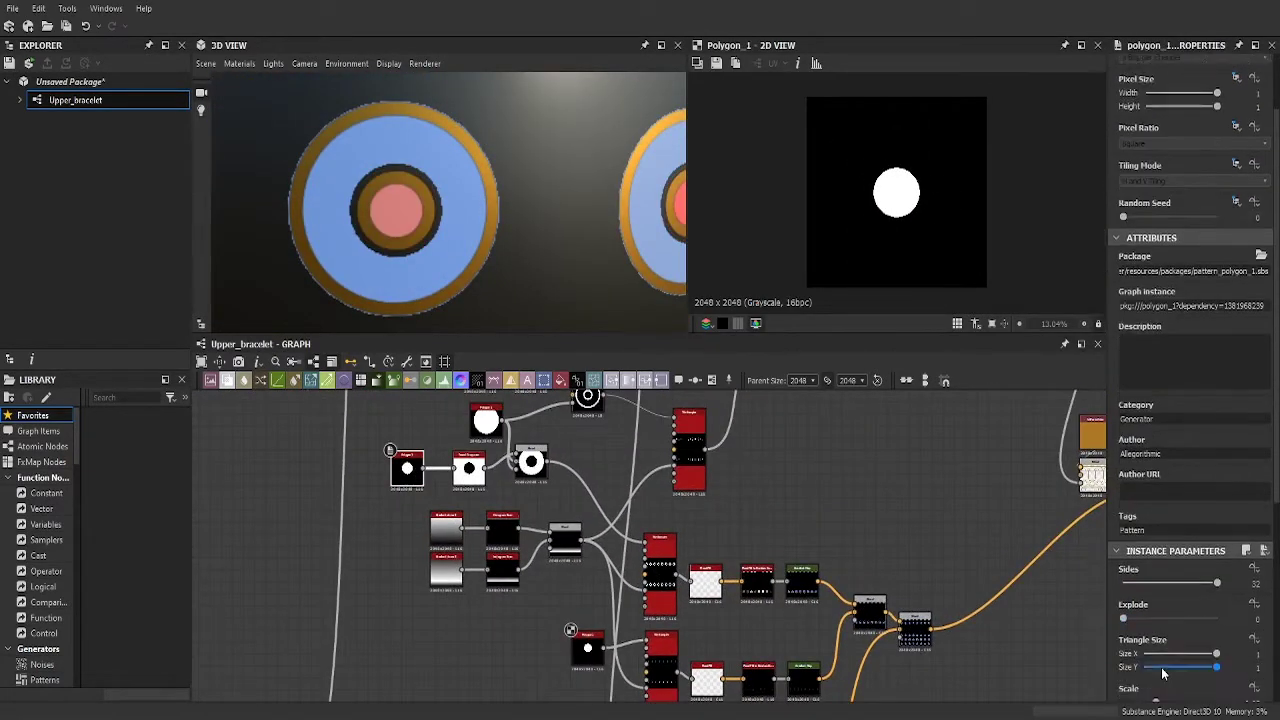
left_click_drag(1148, 620, 1162, 622)
scroll(454, 245, "down", 3)
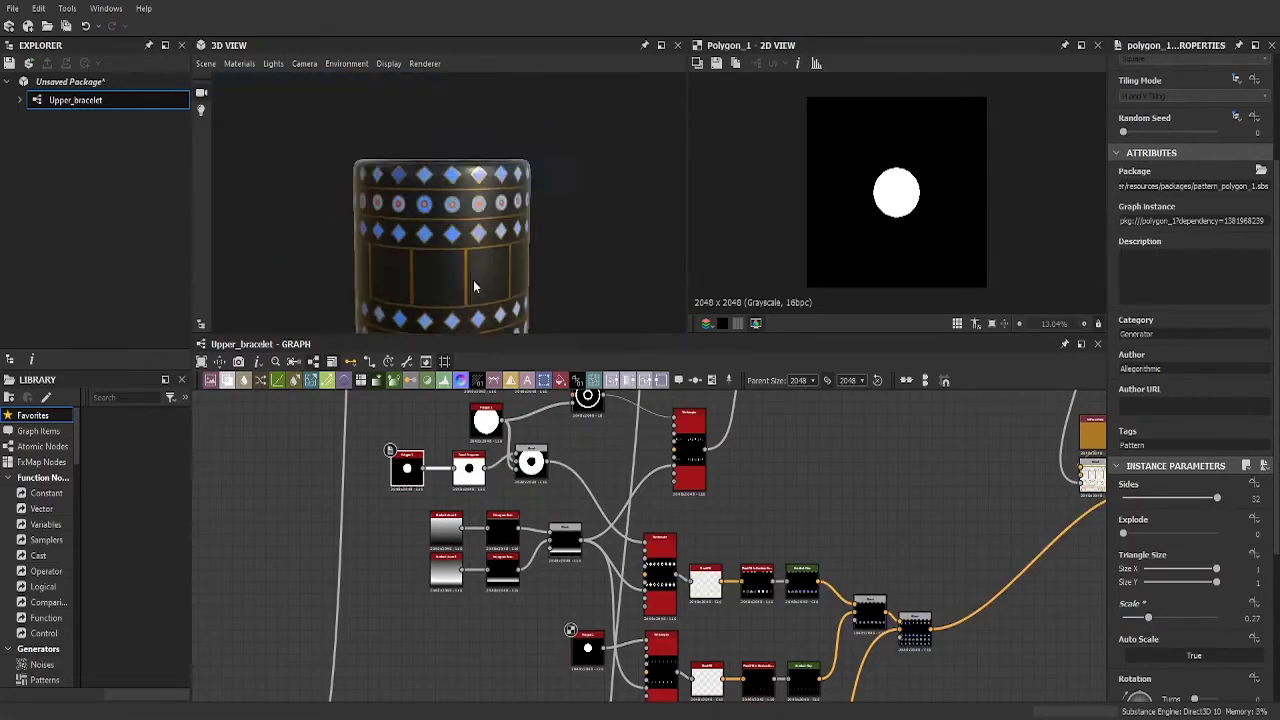
- Orbit the 3D cylinder and inspect the red Gradient Map colouring the rings
left_click_drag(473, 280, 461, 258)
scroll(462, 147, "down", 2)
scroll(462, 147, "up", 2)
scroll(462, 147, "up", 1)
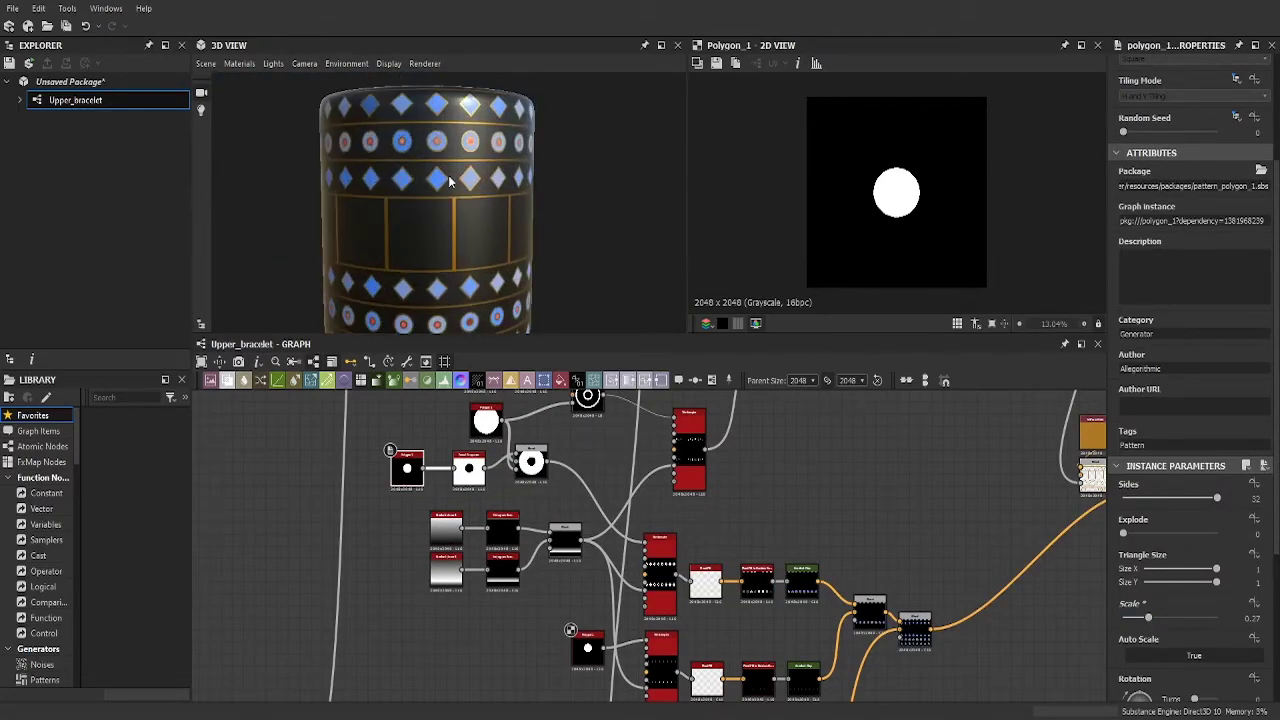
scroll(650, 600, "up", 3)
left_click(664, 620)
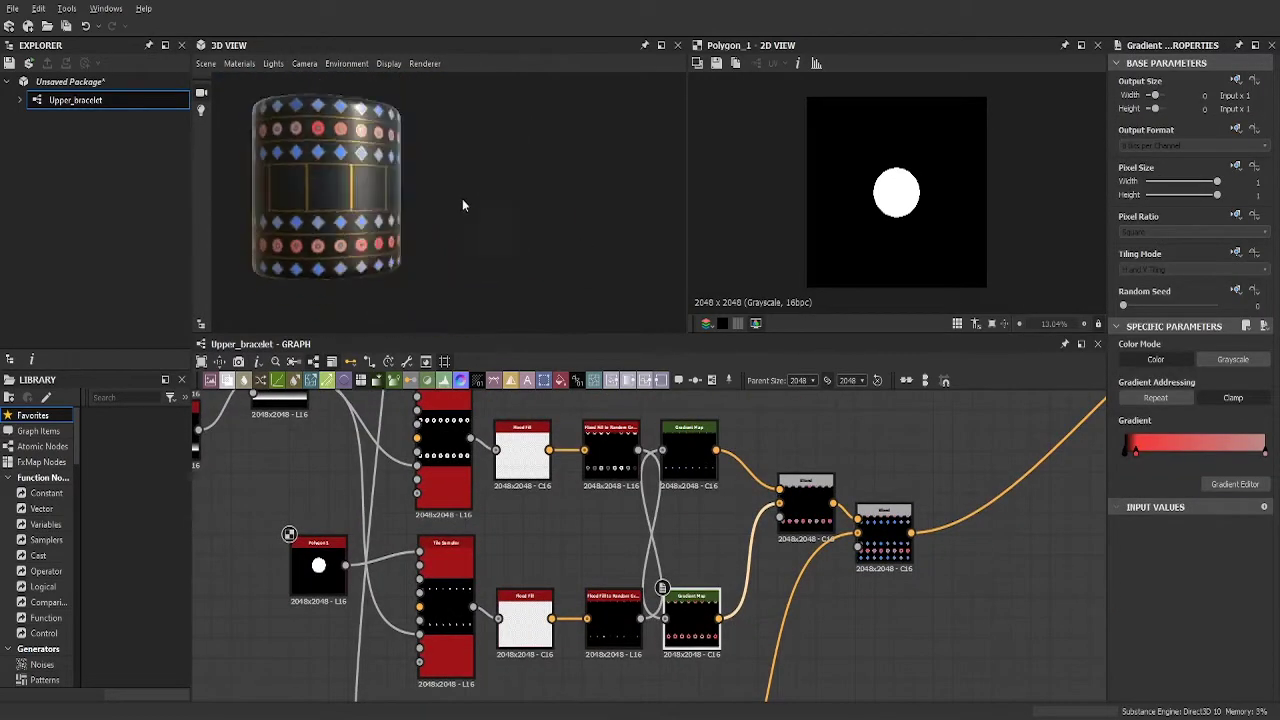
scroll(600, 500, "up", 2)
scroll(600, 500, "up", 1)
scroll(490, 220, "down", 2)
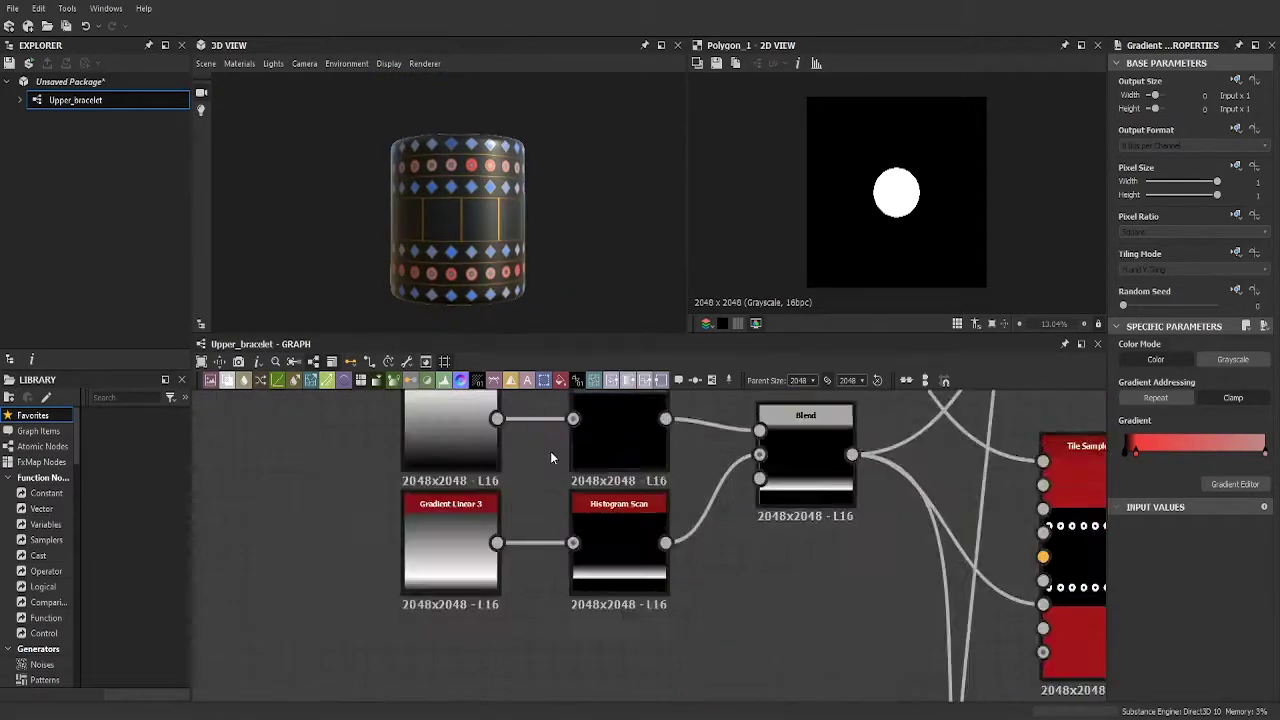
scroll(550, 451, "down", 5)
scroll(600, 550, "up", 3)
scroll(593, 615, "up", 2)
- Move the lower Polygon 1 aside and shrink the upper diamond Polygon to scale 0.74
left_click_drag(593, 615, 474, 630)
left_click(436, 450)
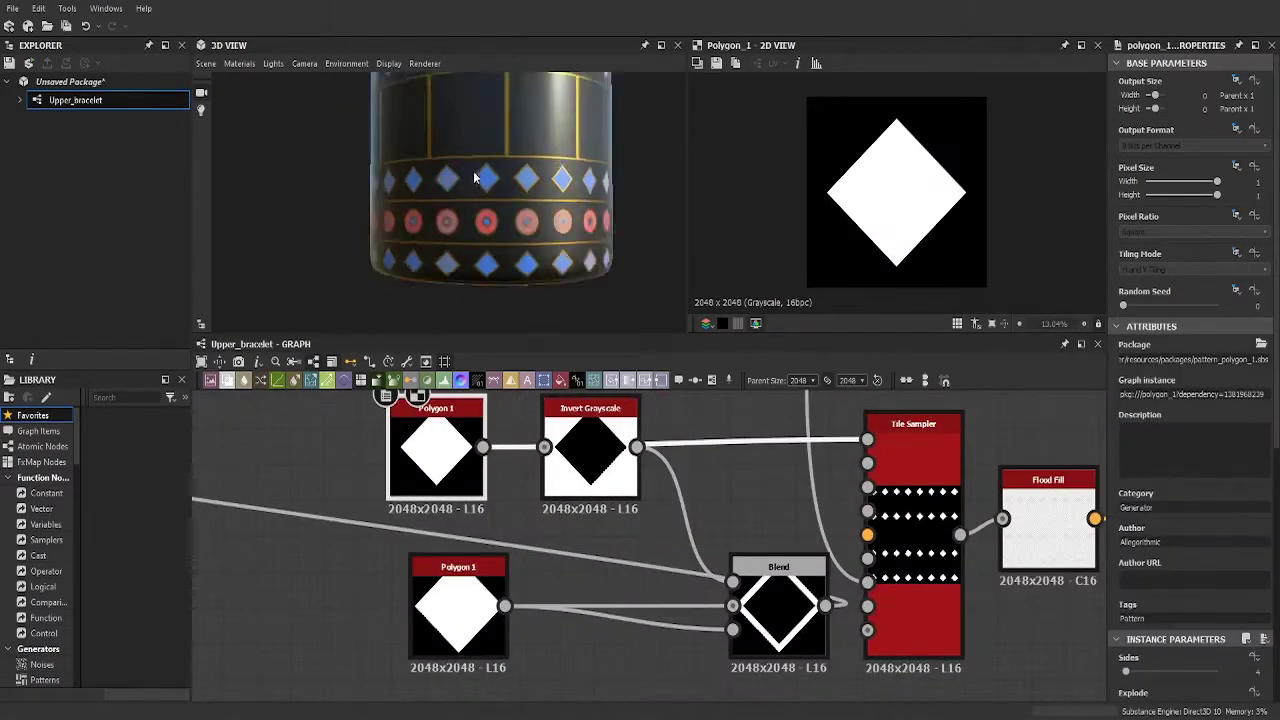
mouse_move(1216, 537)
left_mouse_down()
mouse_move(1154, 537)
mouse_move(1193, 540)
left_mouse_up()
- Set the diamond Tile Sampler's Size > Scale to 1.18, then nudge it to about 1.27
left_click(914, 450)
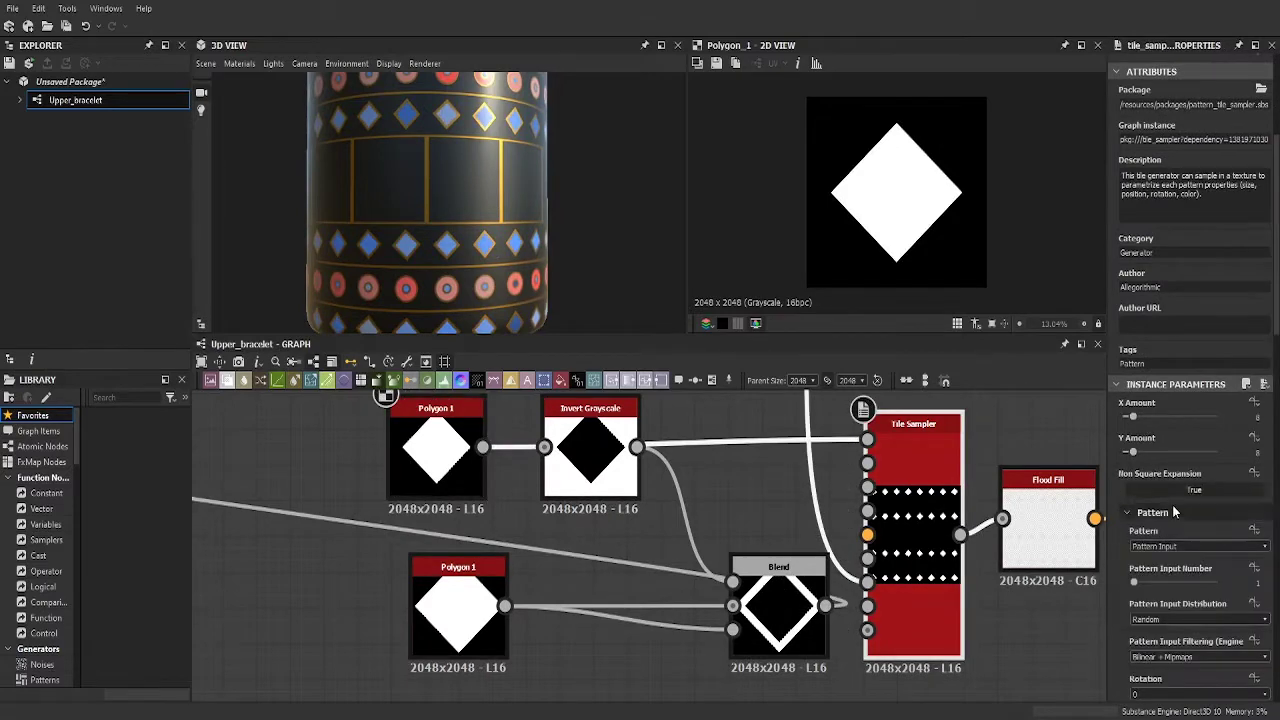
scroll(1200, 500, "down", 3)
scroll(1221, 630, "down", 5)
type("1.18")
key("Return")
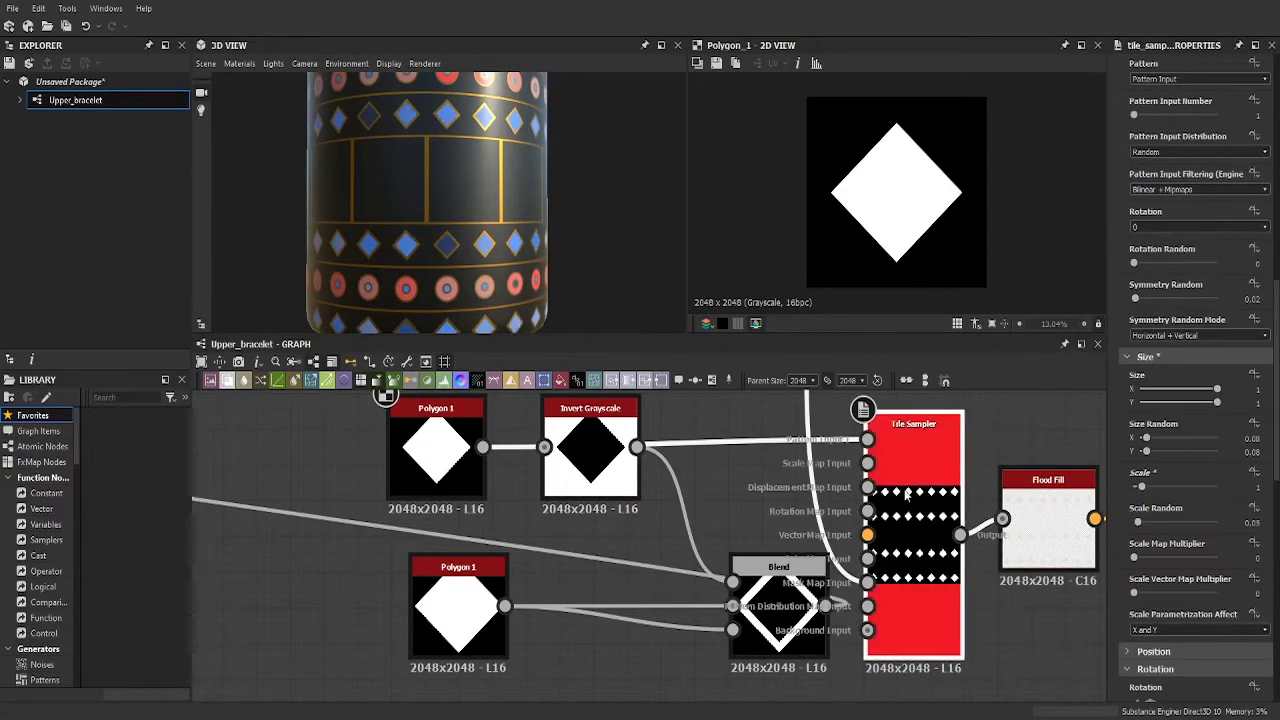
left_click(1145, 488)
left_click_drag(1145, 490, 1146, 491)
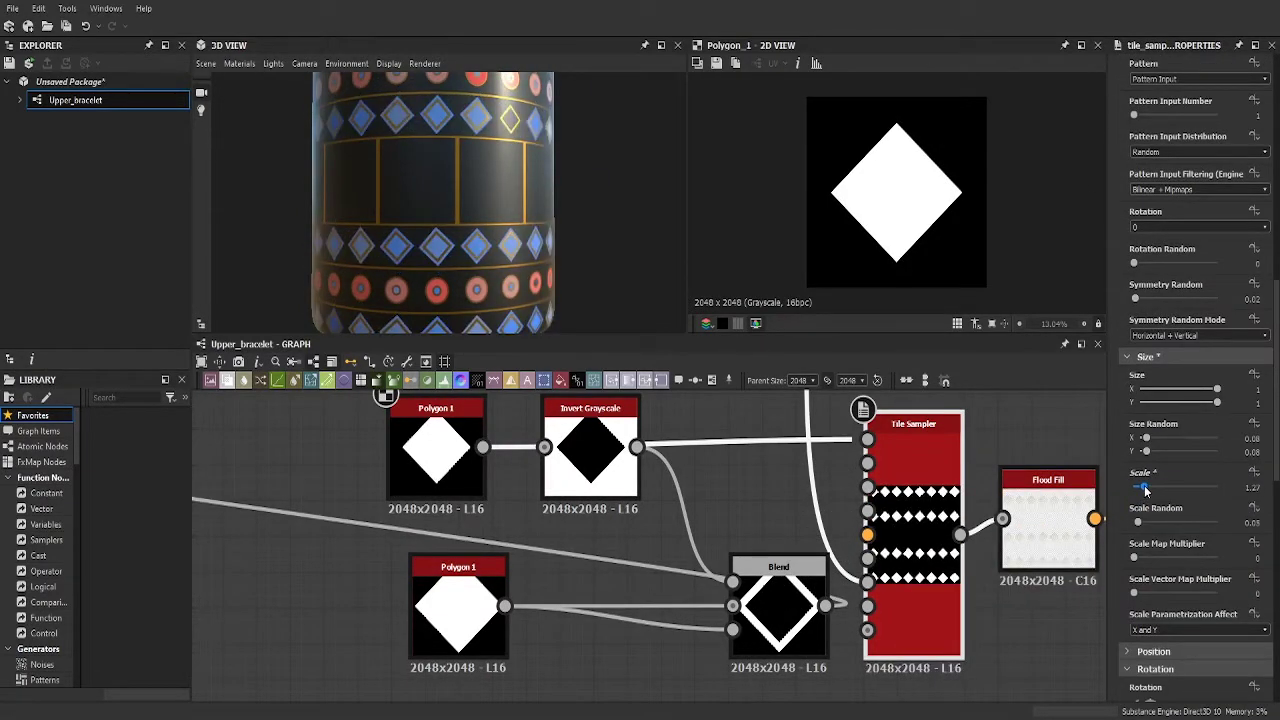
scroll(512, 553, "down", 3)
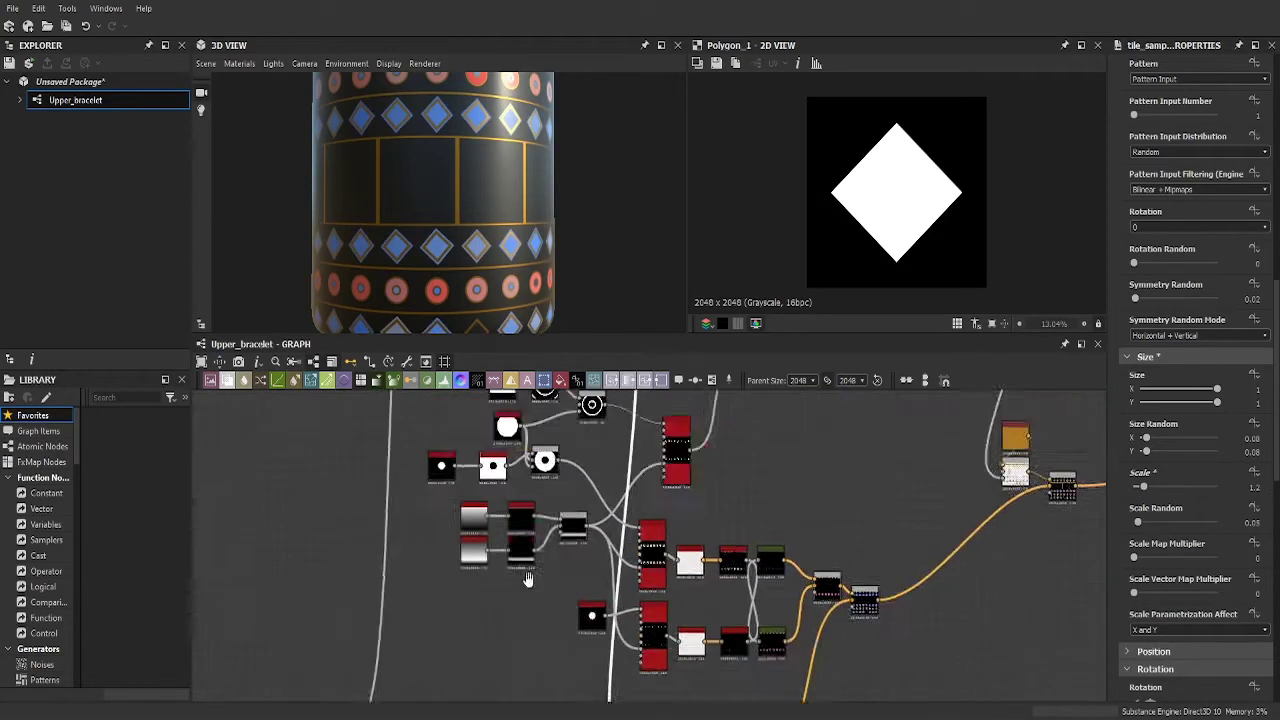
scroll(490, 515, "up", 3)
- Reselect the diamond Polygon and Tile Sampler and inspect the diamond band in the preview
left_click(490, 485)
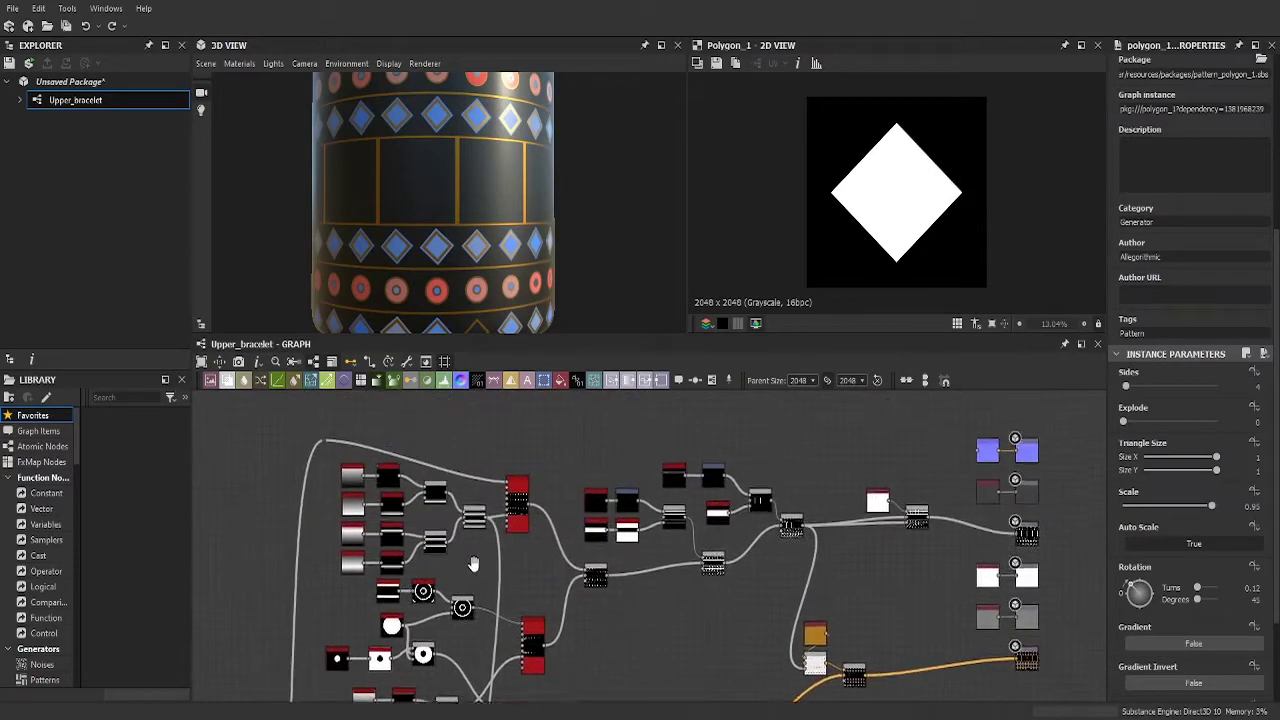
middle_click_drag(474, 565, 476, 515)
left_click(519, 455)
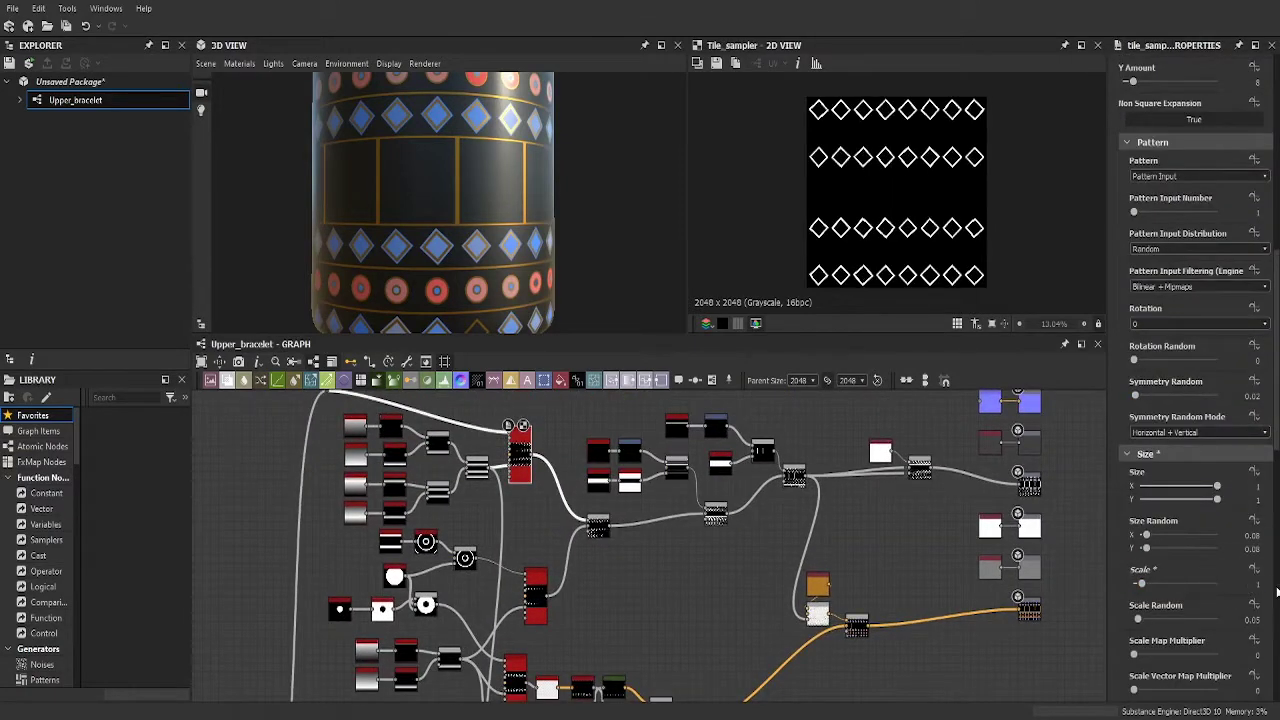
left_click_drag(430, 190, 414, 206)
middle_click_drag(744, 583, 742, 555)
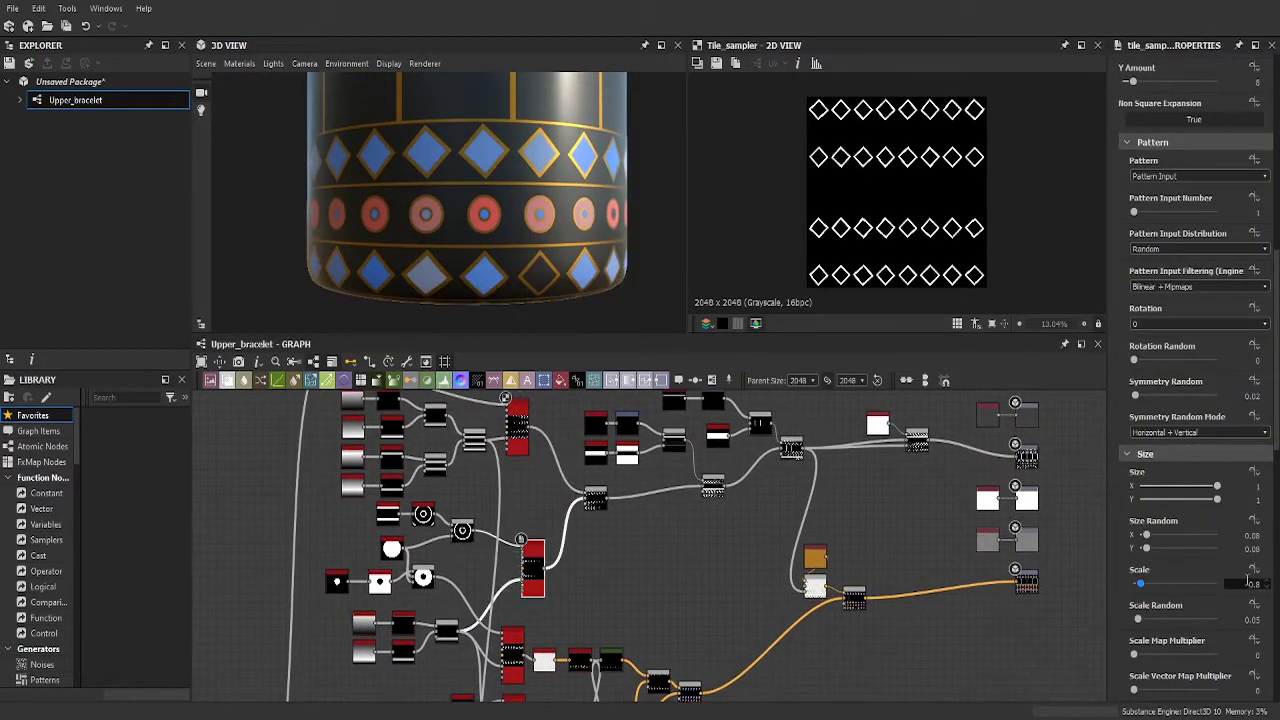
middle_click_drag(549, 643, 618, 559)
scroll(436, 181, "down", 5)
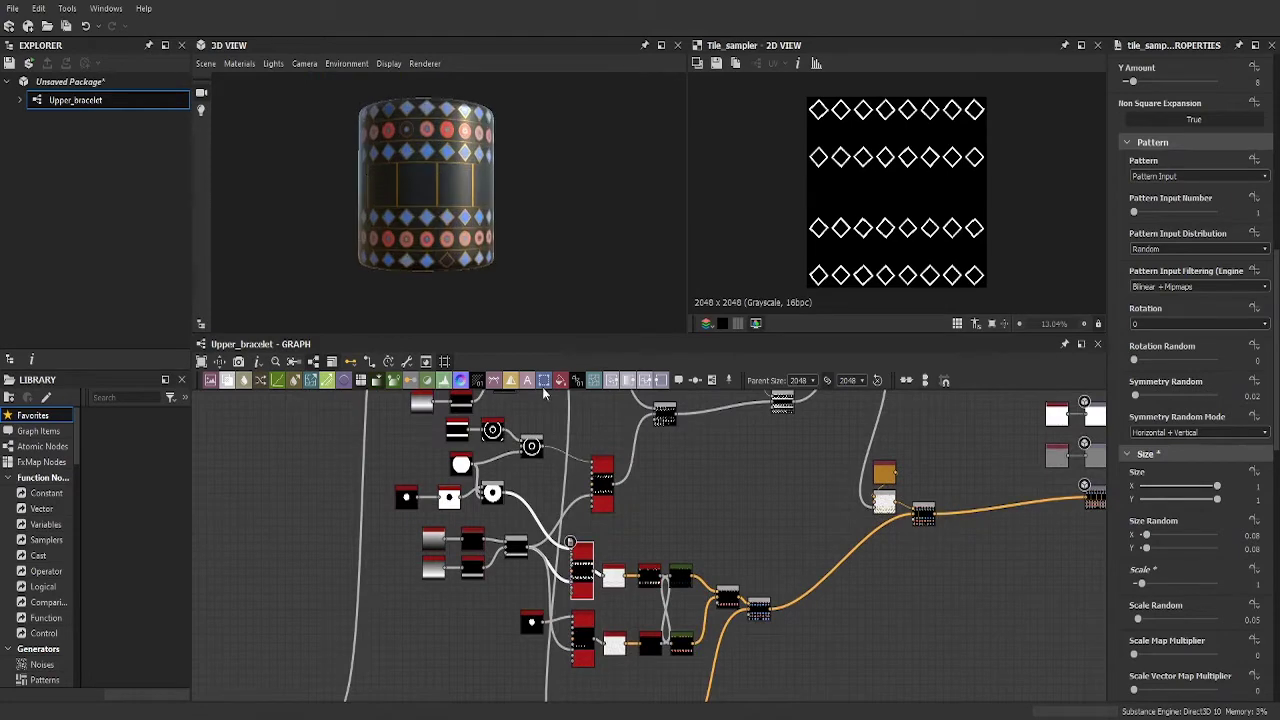
scroll(494, 206, "up", 3)
scroll(721, 487, "up", 3)
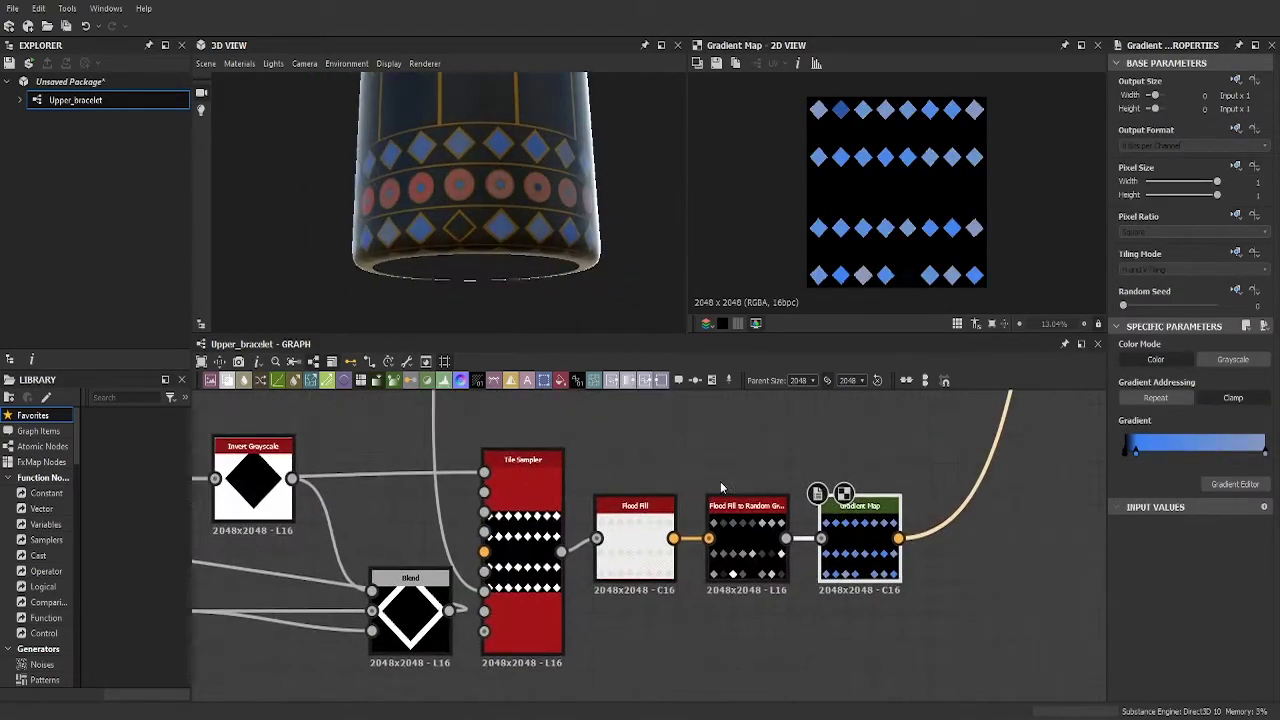
left_click_drag(450, 190, 500, 223)
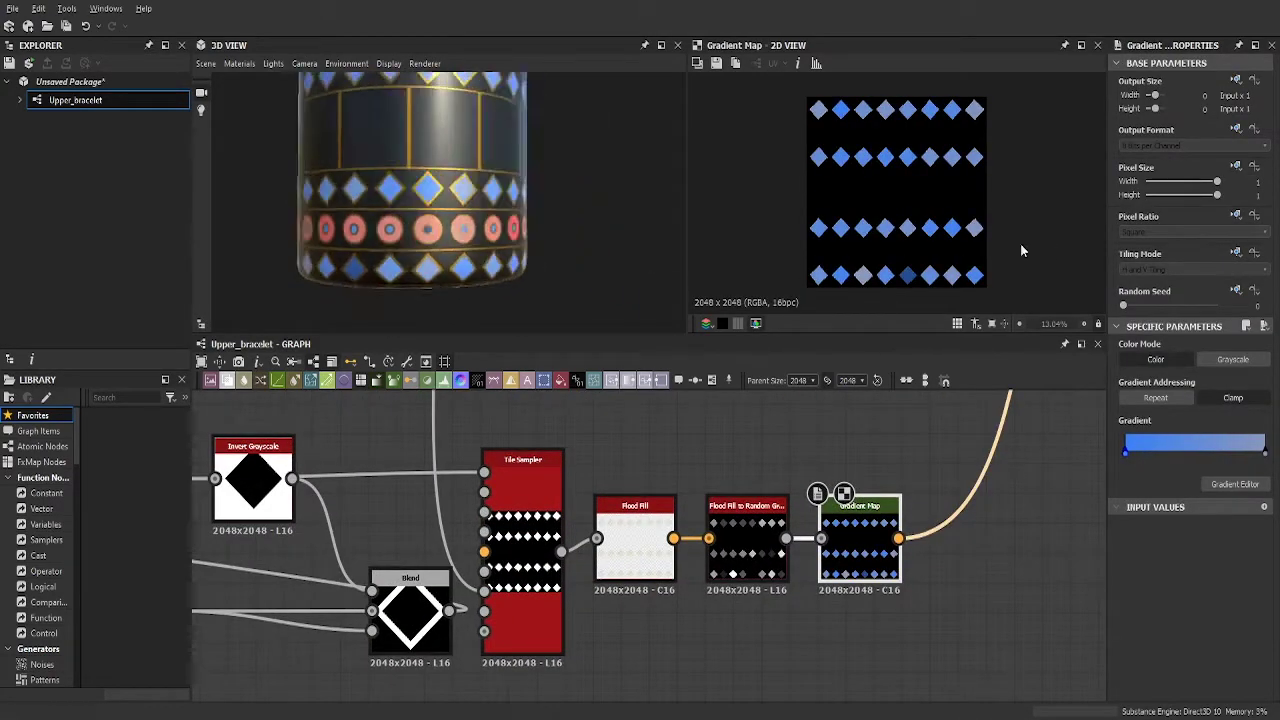
scroll(672, 507, "down", 3)
scroll(671, 505, "down", 3)
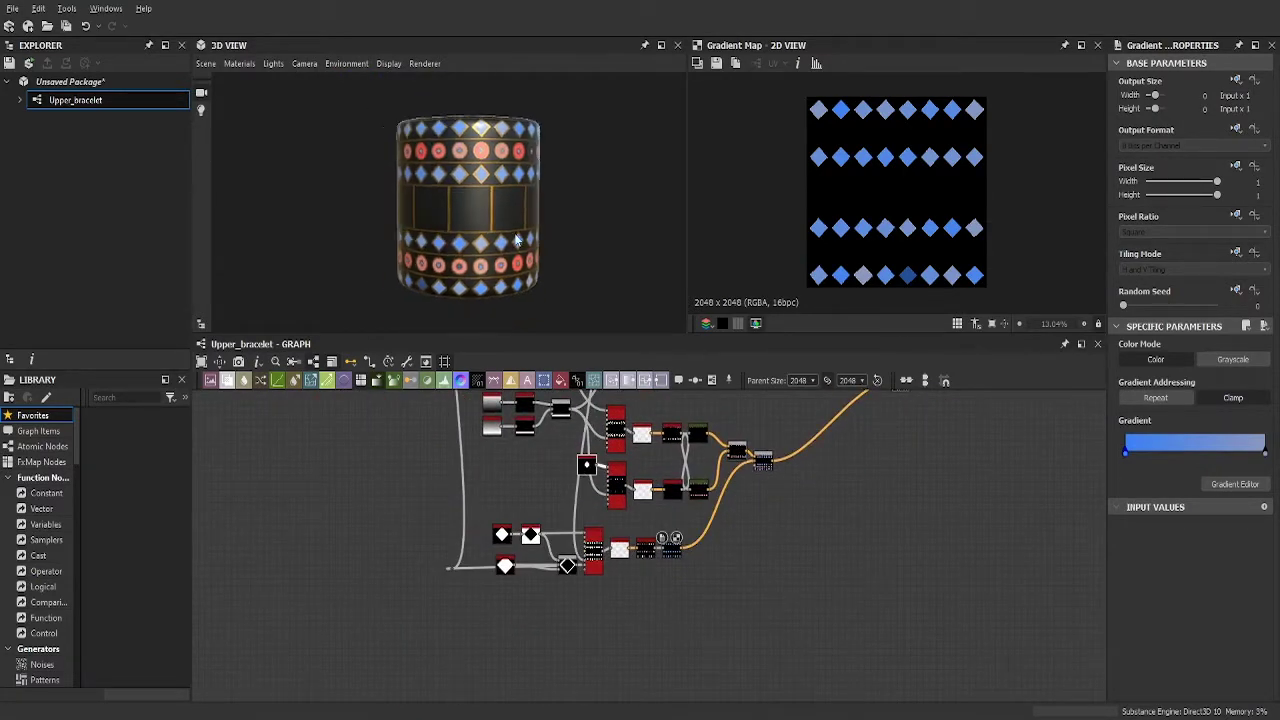
scroll(423, 251, "down", 2)
scroll(730, 514, "up", 5)
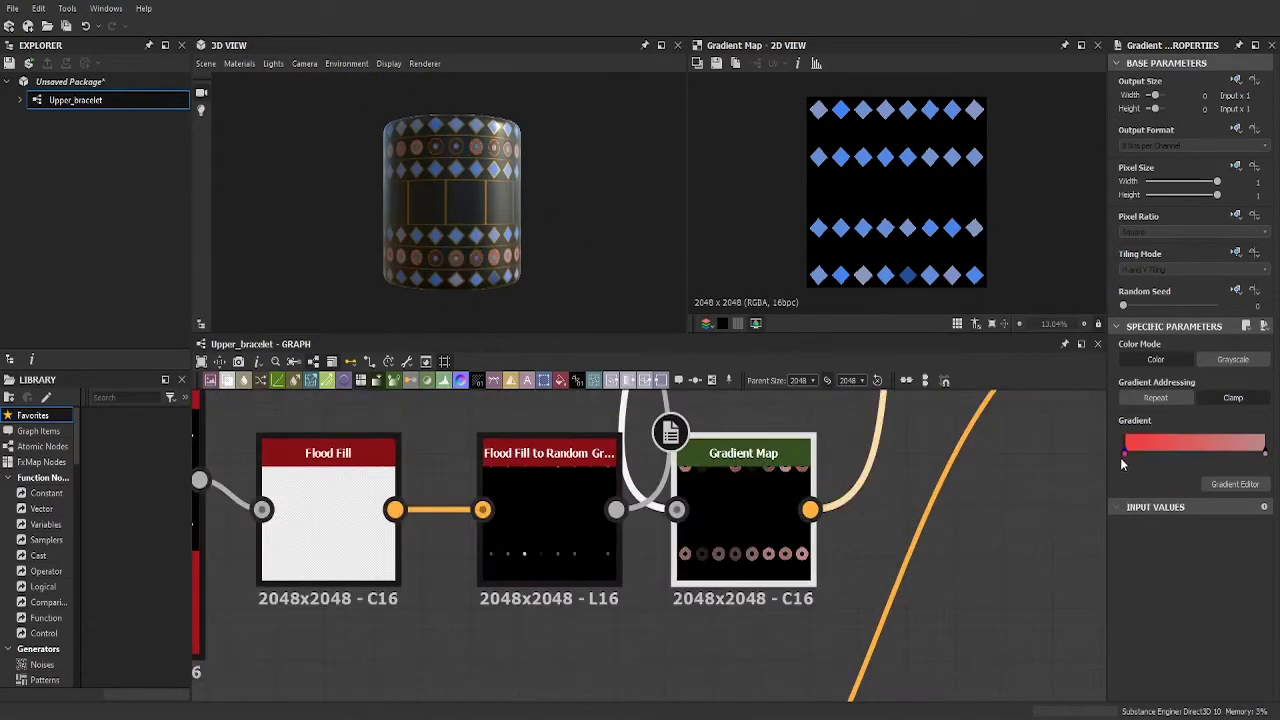
scroll(590, 565, "down", 4)
scroll(457, 200, "down", 2)
scroll(700, 530, "up", 2)
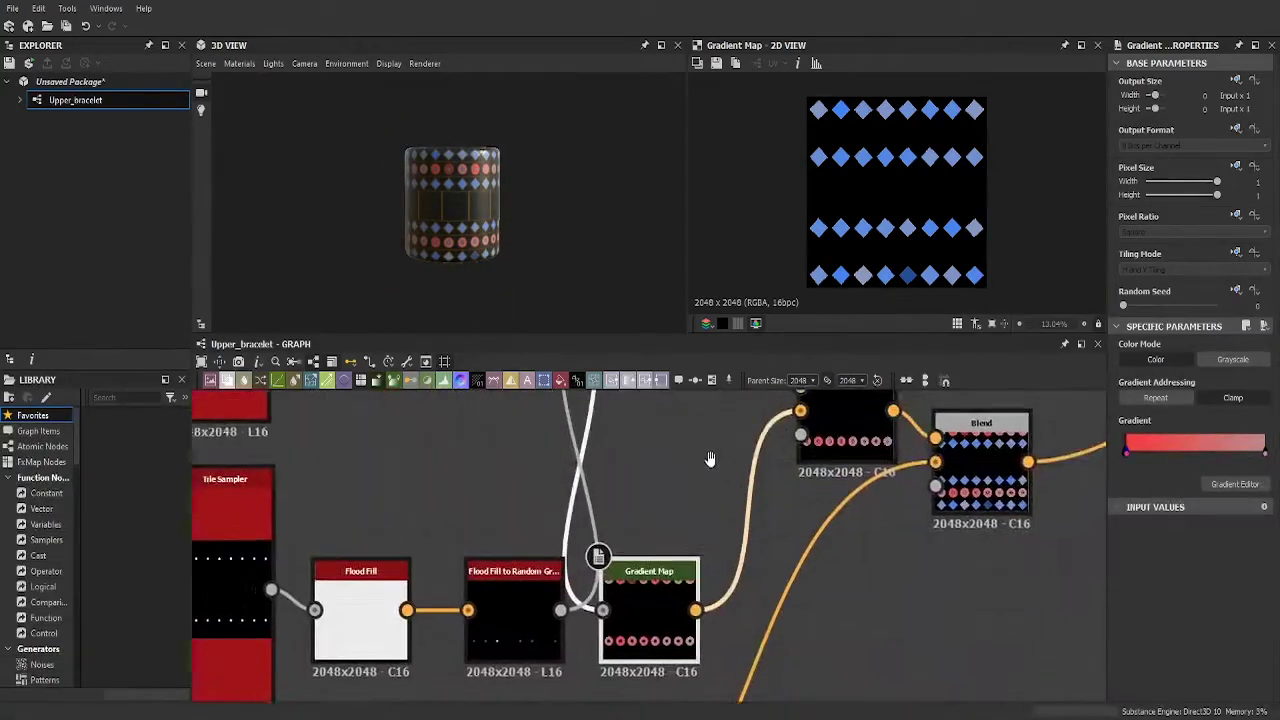
scroll(737, 528, "up", 2)
scroll(496, 272, "up", 3)
scroll(496, 520, "down", 3)
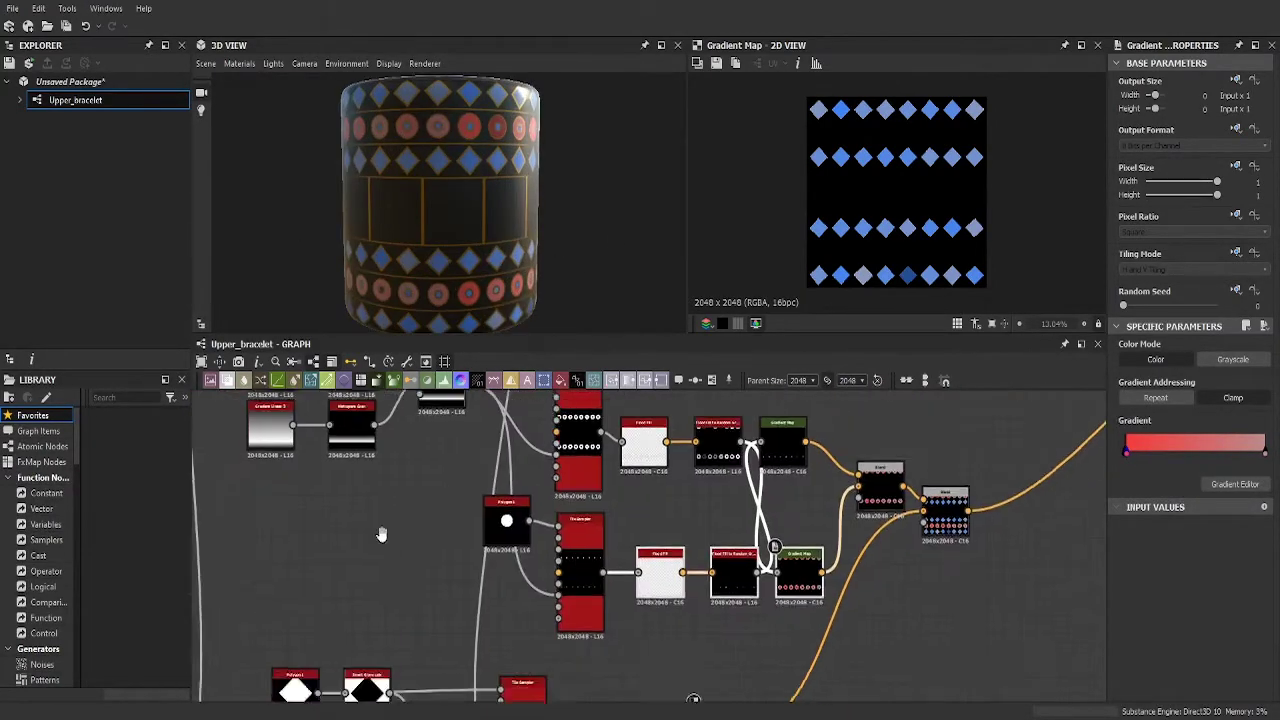
middle_click_drag(600, 550, 395, 630)
left_click(395, 630)
scroll(395, 630, "up", 3)
mouse_move(540, 300)
left_mouse_down()
mouse_move(500, 183)
mouse_move(538, 233)
left_mouse_up()
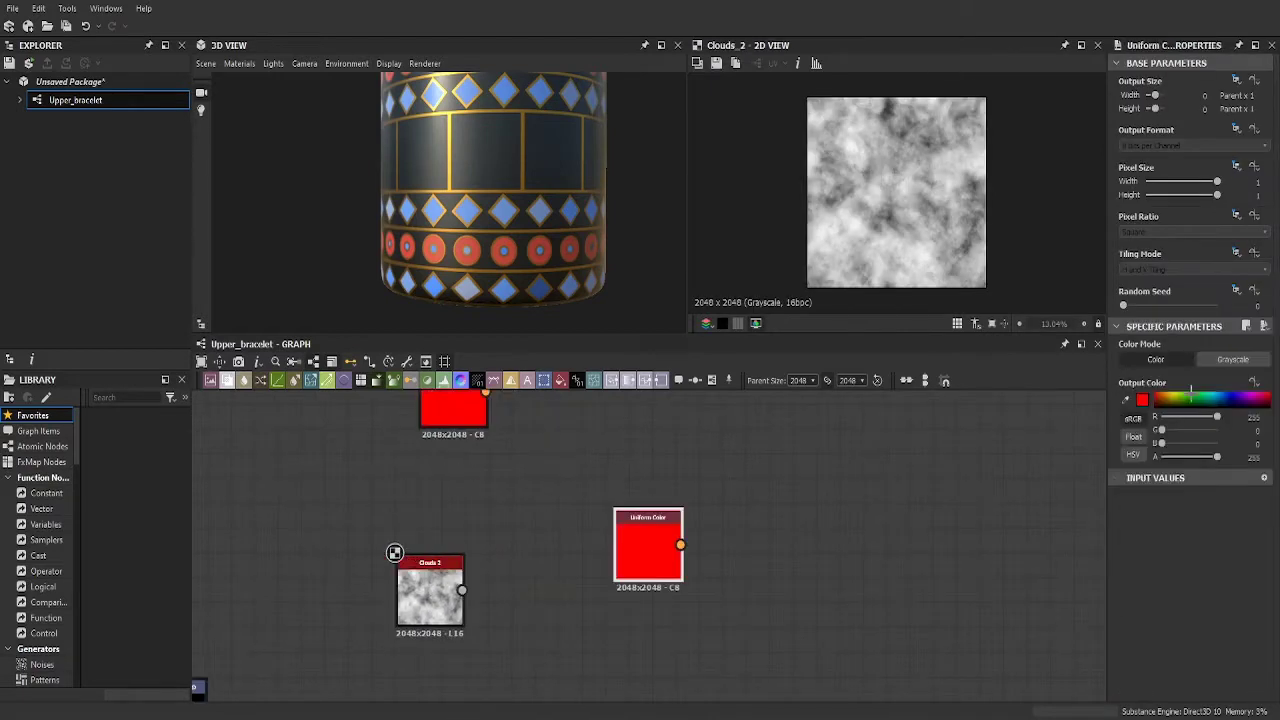
- Set the second Uniform Color to pale pink for its Clouds 2 Multiply blend
scroll(446, 523, "down", 3)
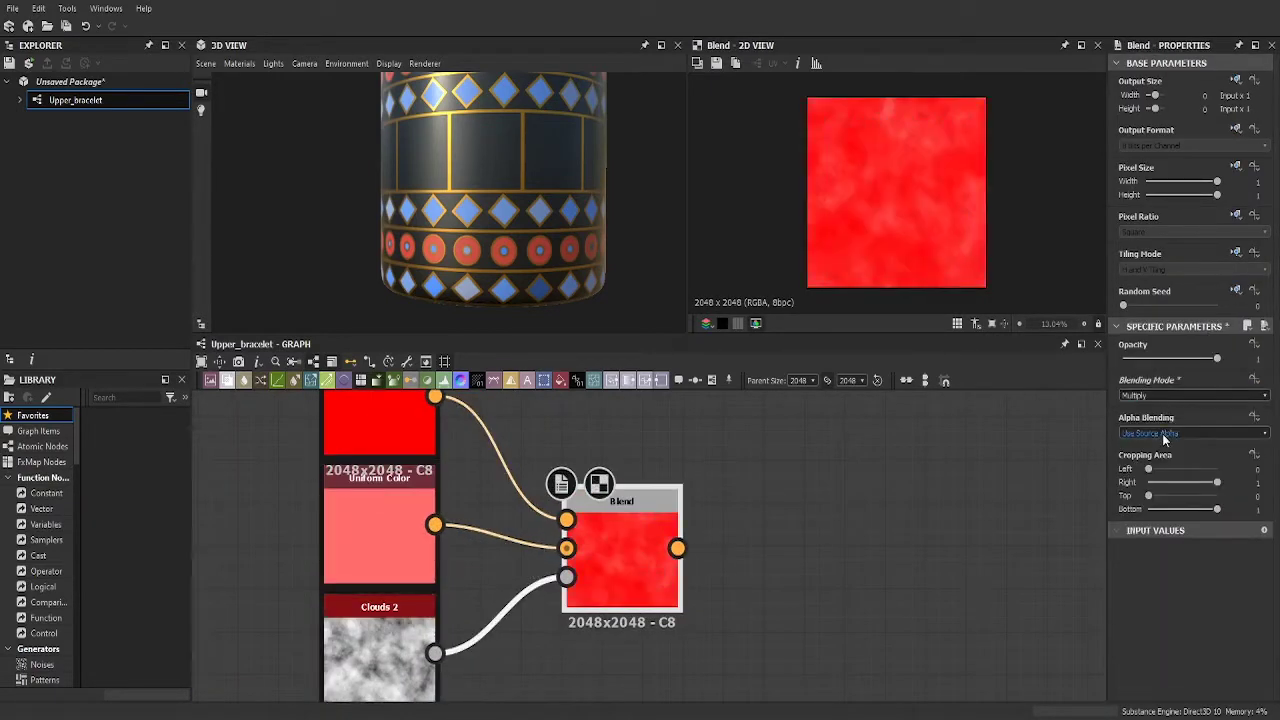
left_click(380, 530)
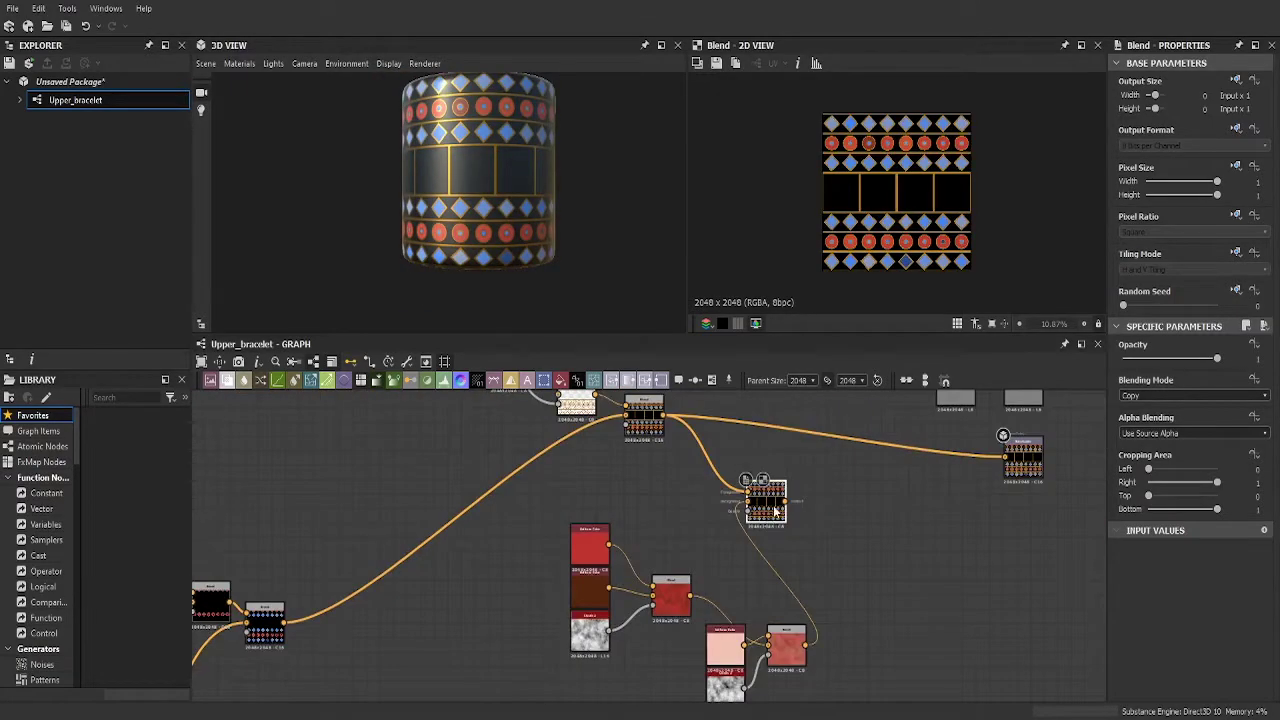
scroll(775, 512, "up", 3)
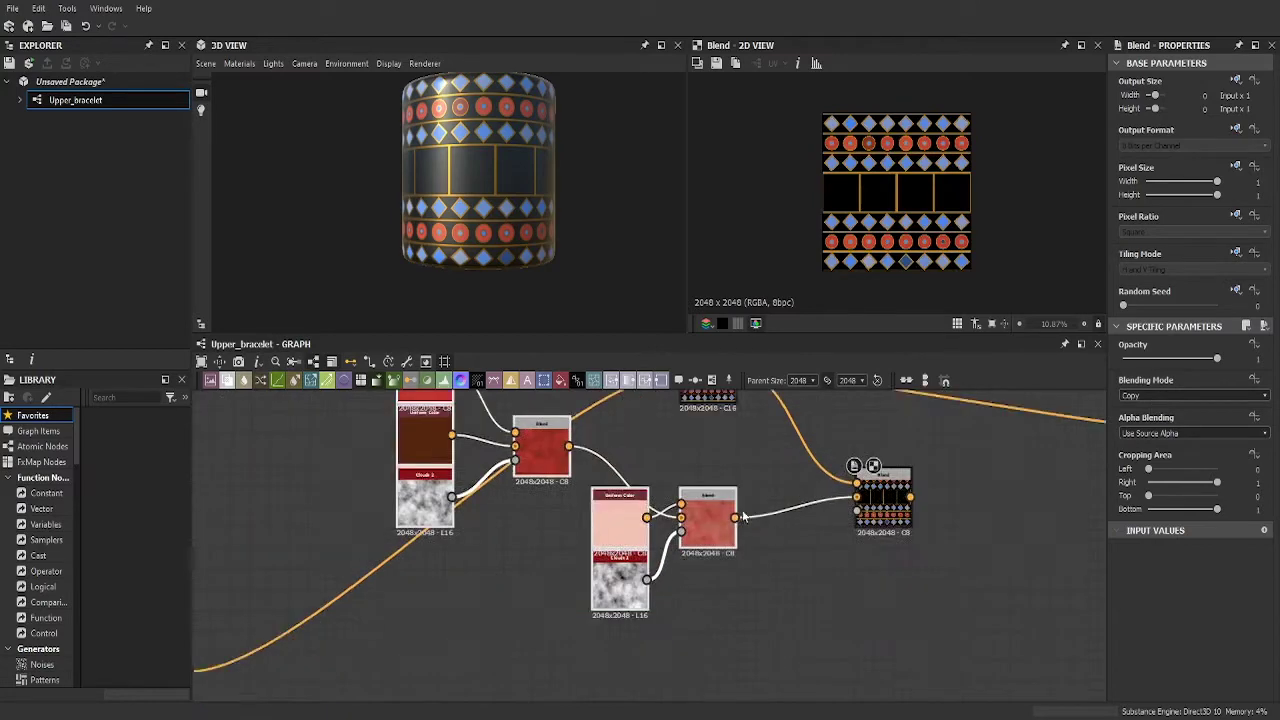
scroll(743, 516, "down", 2)
scroll(837, 560, "down", 2)
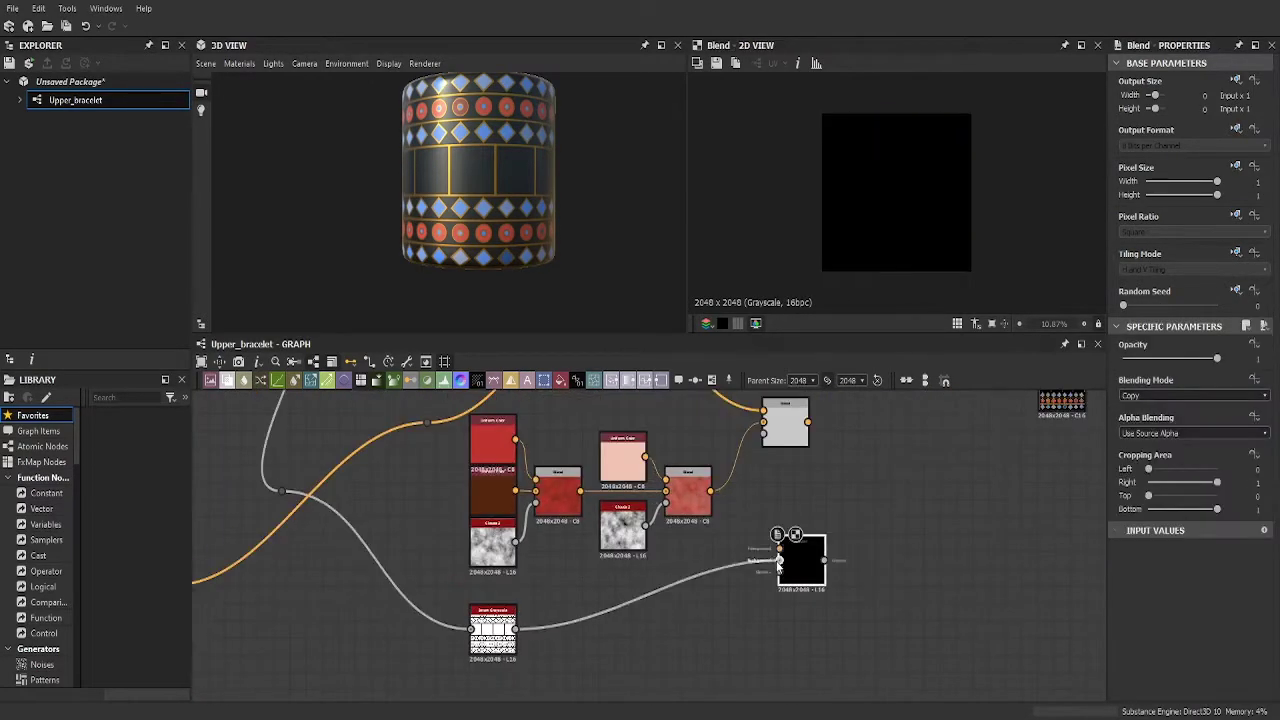
- Zoom and pan the graph to bring the whole node network into view
scroll(785, 560, "up", 2)
scroll(753, 569, "up", 2)
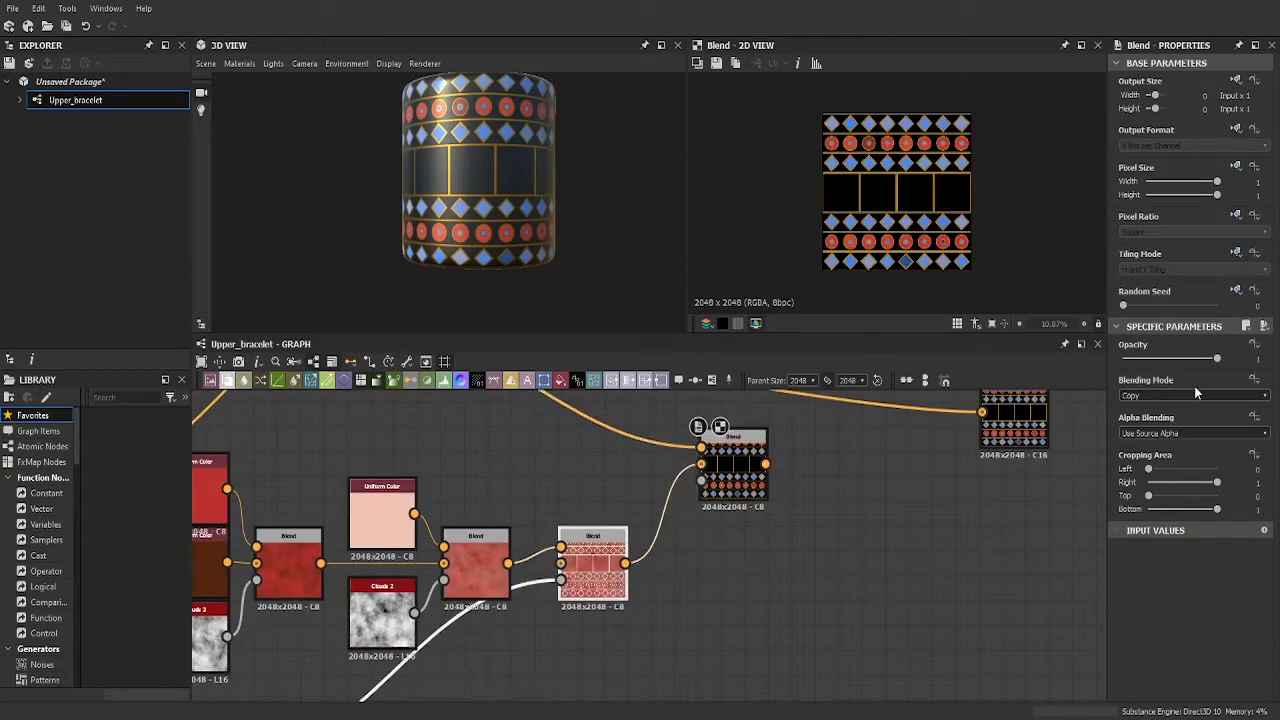
scroll(1194, 392, "down", 4)
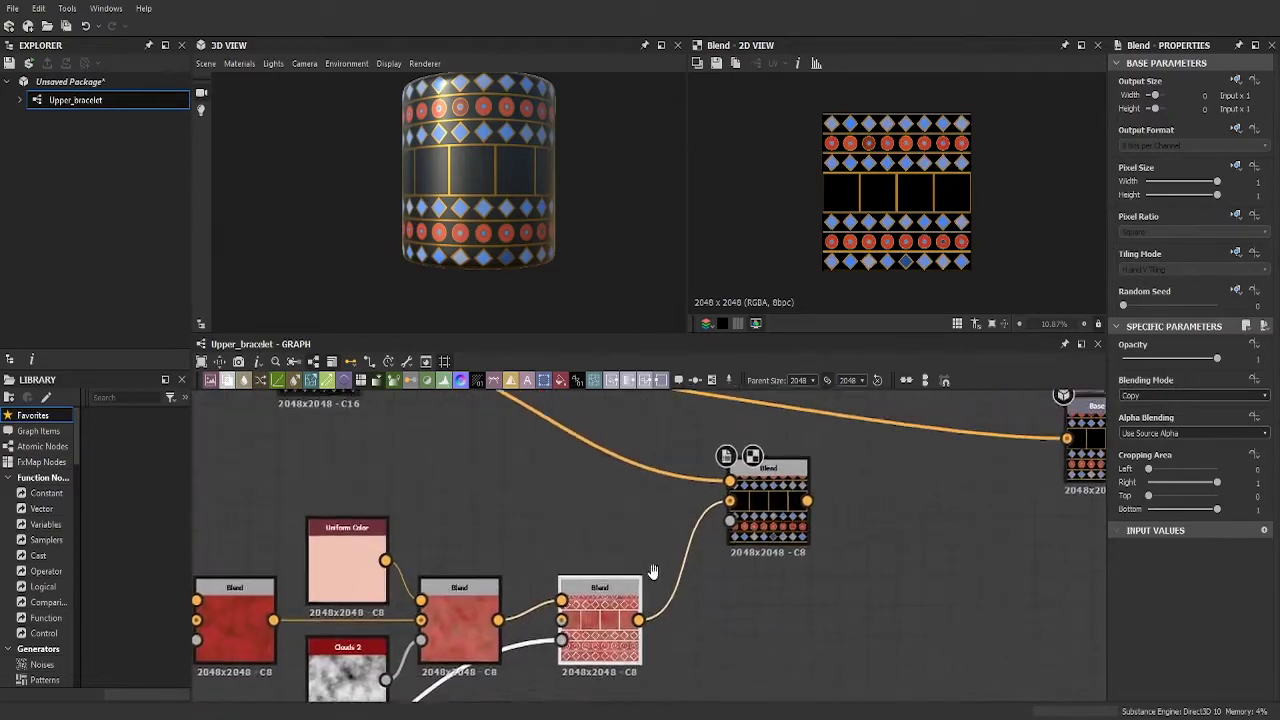
scroll(747, 579, "down", 2)
scroll(532, 640, "down", 2)
scroll(554, 546, "up", 3)
scroll(600, 540, "down", 3)
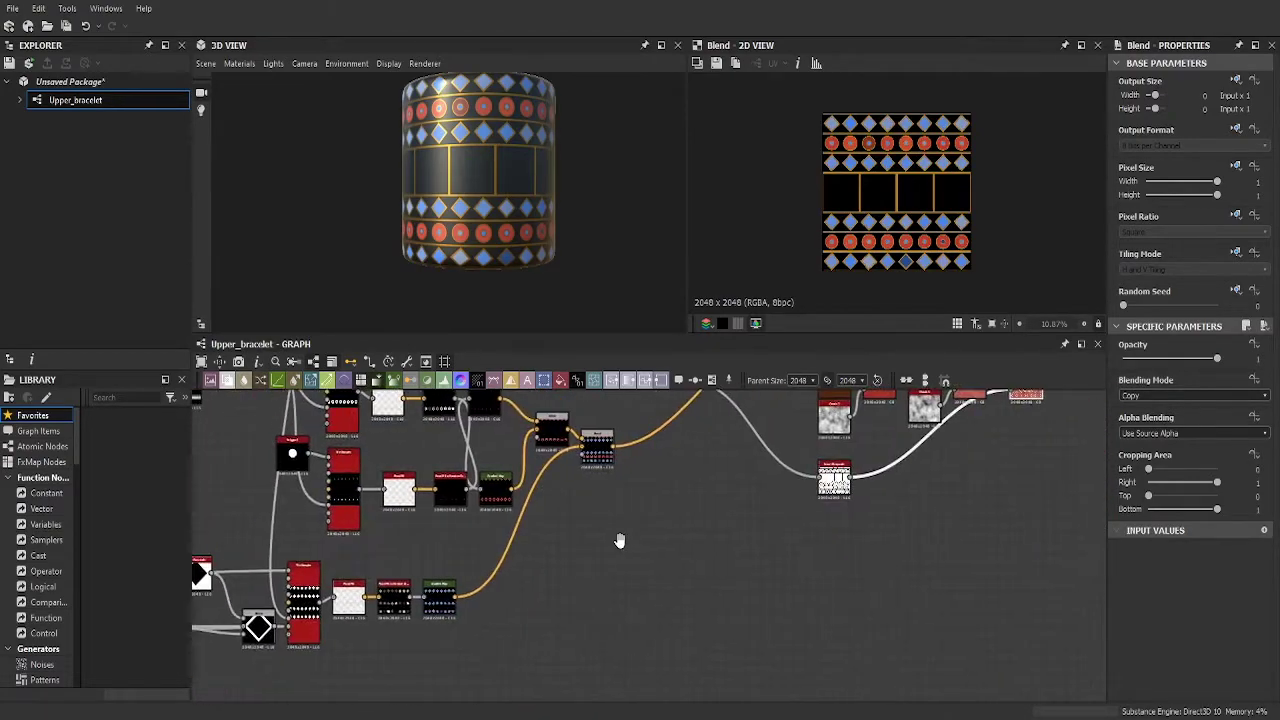
scroll(614, 534, "up", 1)
scroll(580, 560, "up", 2)
scroll(617, 472, "up", 2)
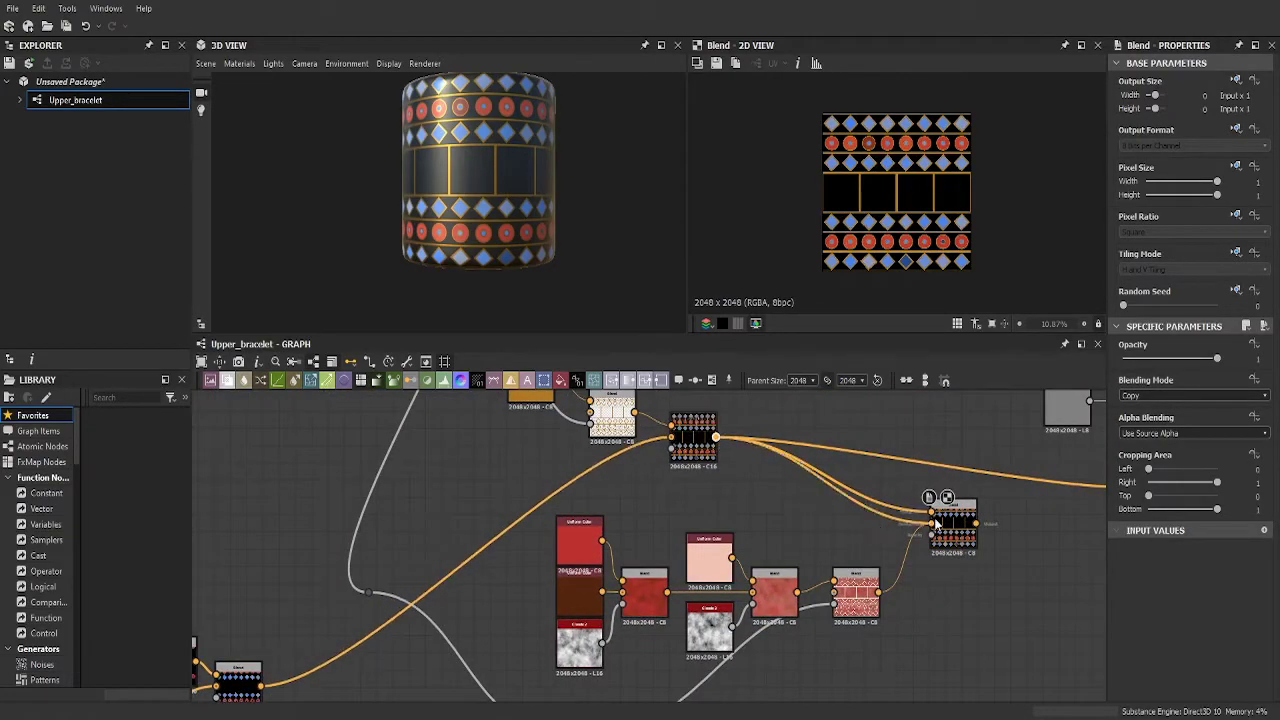
scroll(860, 550, "up", 3)
scroll(837, 500, "down", 3)
scroll(763, 563, "up", 1)
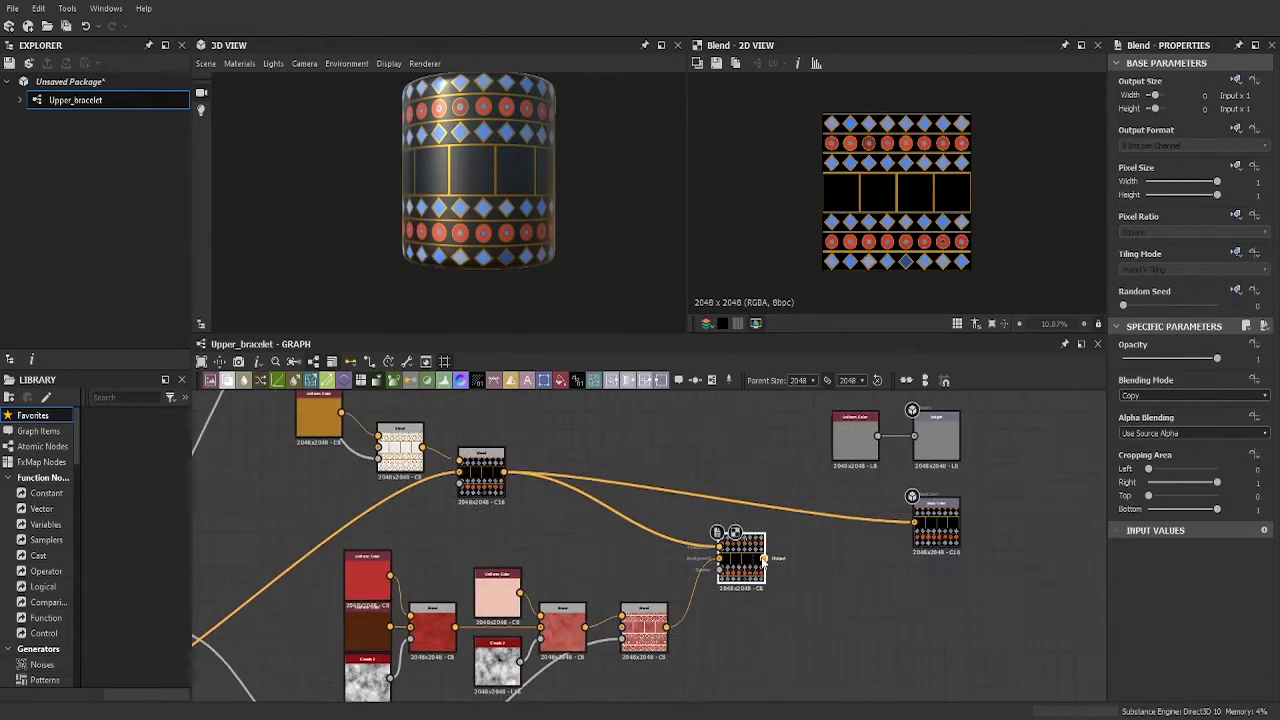
scroll(700, 560, "down", 2)
scroll(700, 560, "up", 3)
scroll(760, 580, "down", 4)
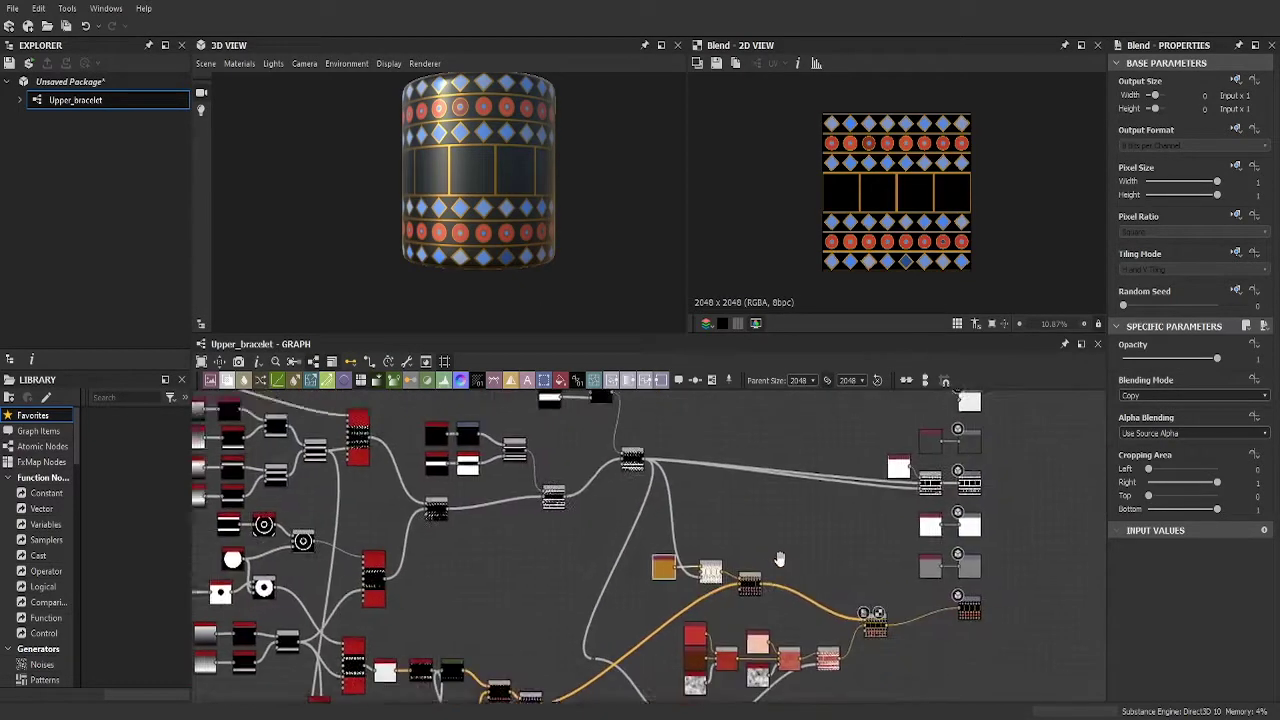
mouse_move(796, 653)
middle_mouse_down()
mouse_move(808, 607)
mouse_move(650, 540)
middle_mouse_up()
- Create an Invert Grayscale node from the shape pattern node's output
scroll(600, 520, "up", 3)
scroll(466, 474, "up", 2)
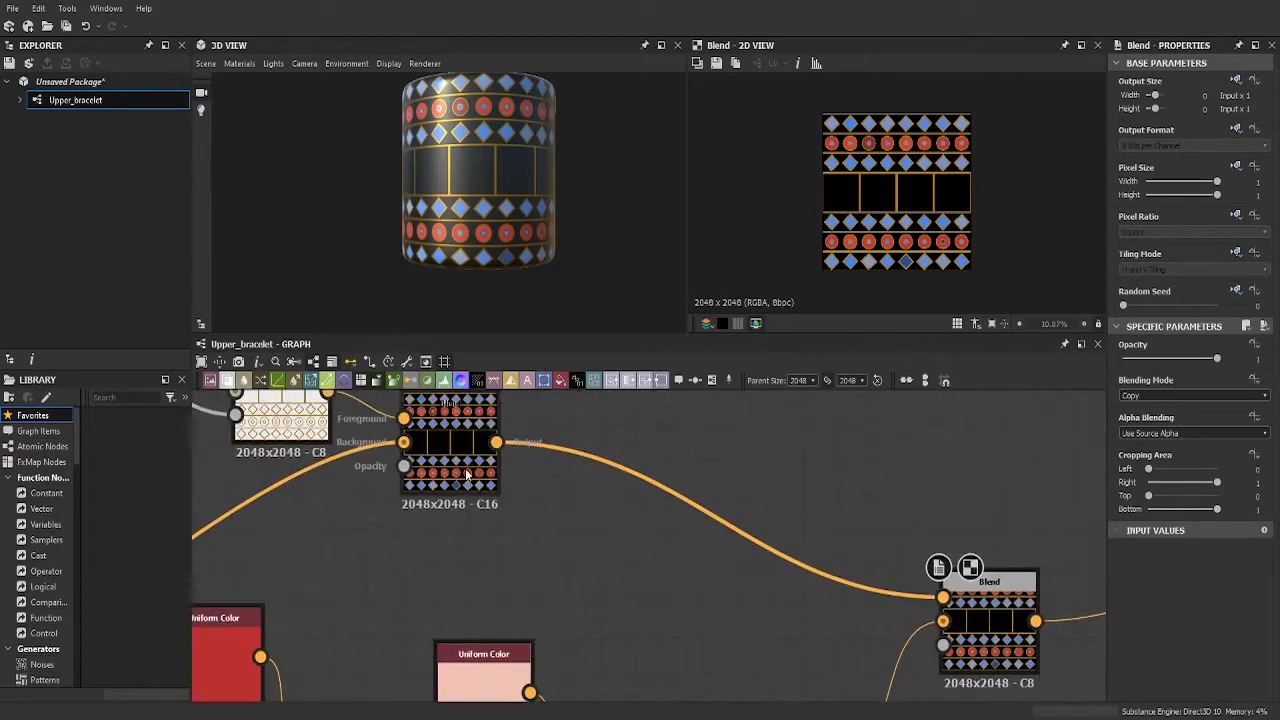
scroll(650, 530, "down", 2)
scroll(700, 563, "down", 3)
scroll(680, 500, "up", 2)
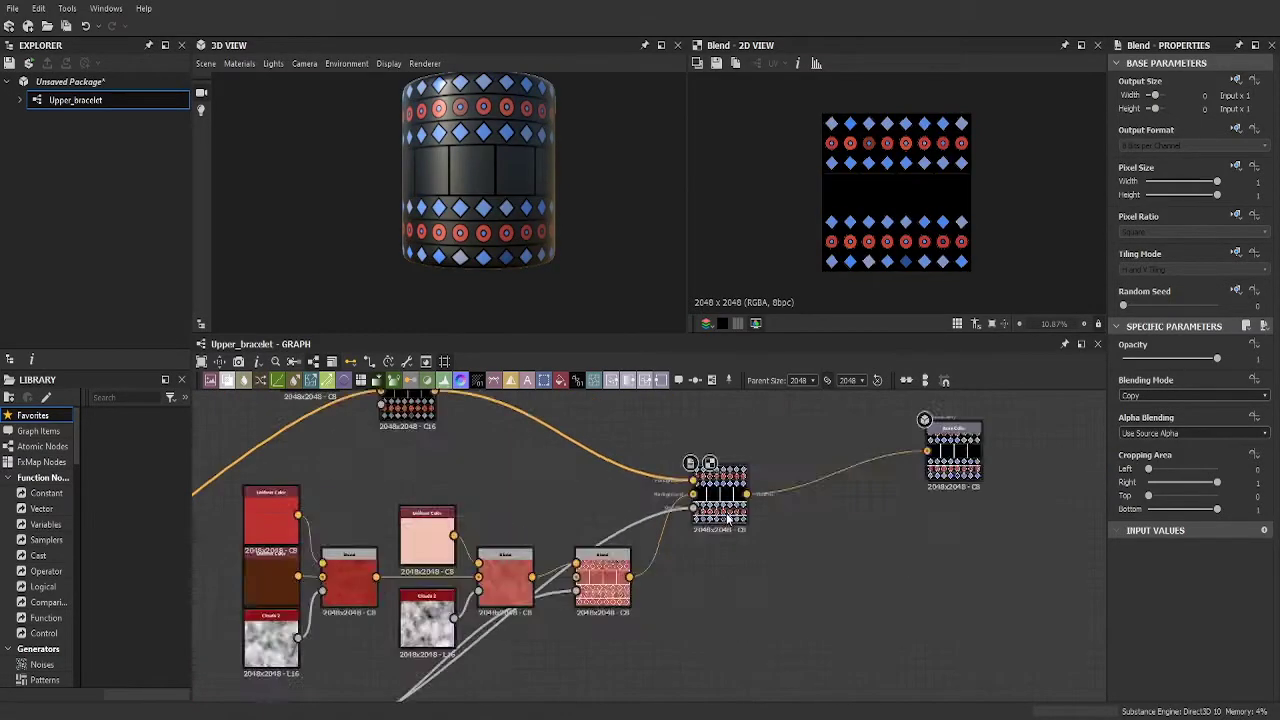
scroll(650, 560, "down", 1)
left_click_drag(492, 620, 607, 641)
scroll(707, 562, "up", 1)
- Create a Levels node from the pattern Blend and plug it into the material Blend's mask
scroll(680, 658, "down", 2)
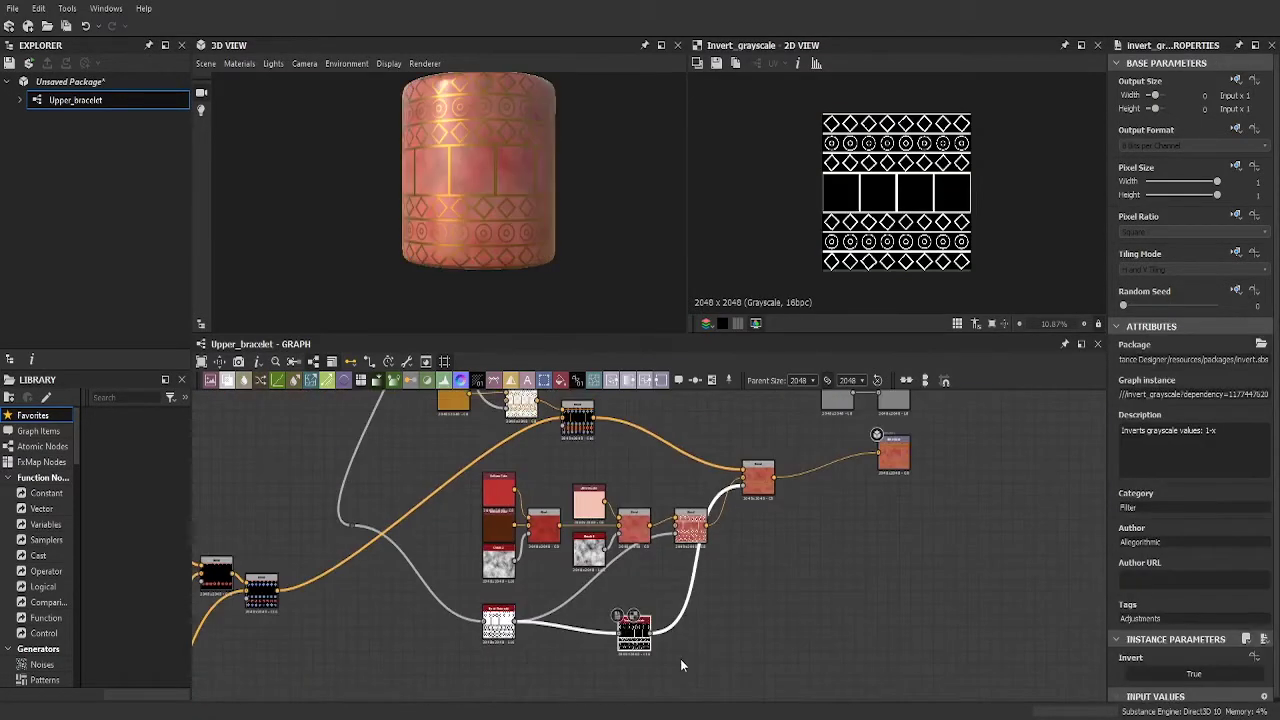
scroll(583, 477, "up", 4)
left_click_drag(686, 597, 686, 597)
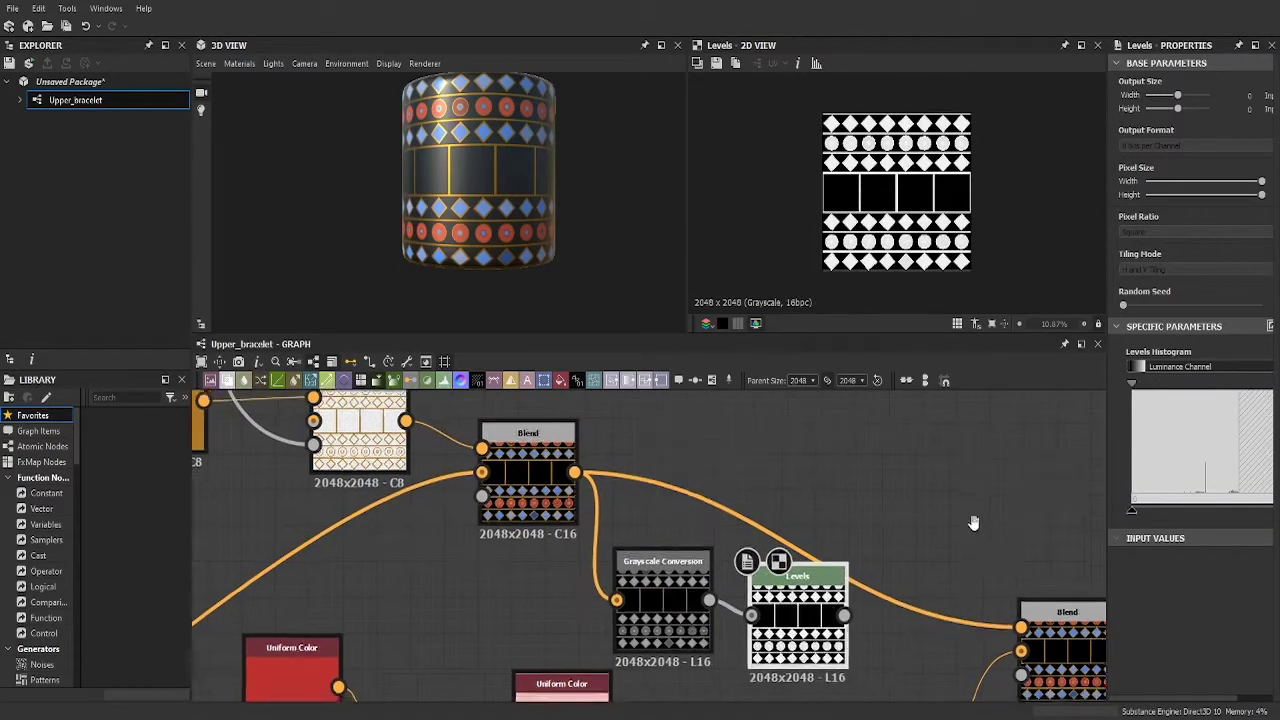
middle_click_drag(750, 520, 537, 467)
- Orbit the 3D preview to check blue diamonds and red rings over the pink-red base
scroll(424, 185, "up", 4)
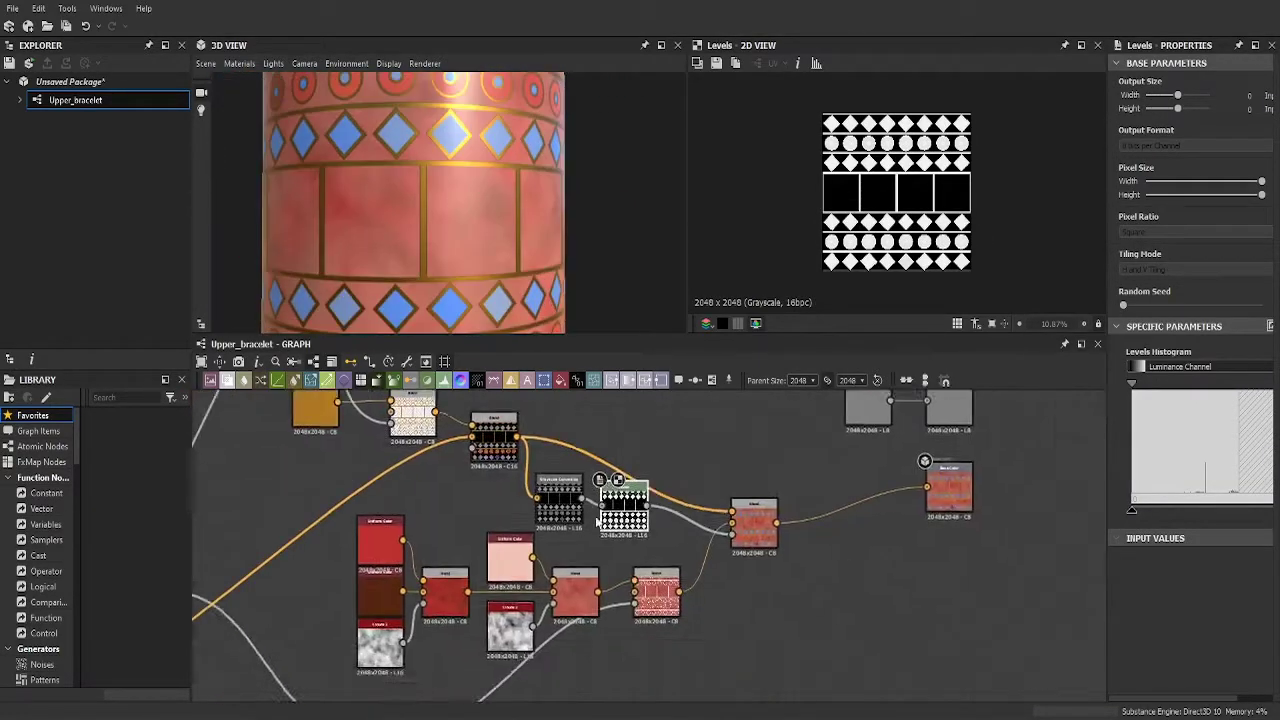
scroll(863, 607, "down", 4)
scroll(735, 505, "down", 2)
middle_click_drag(735, 505, 644, 548)
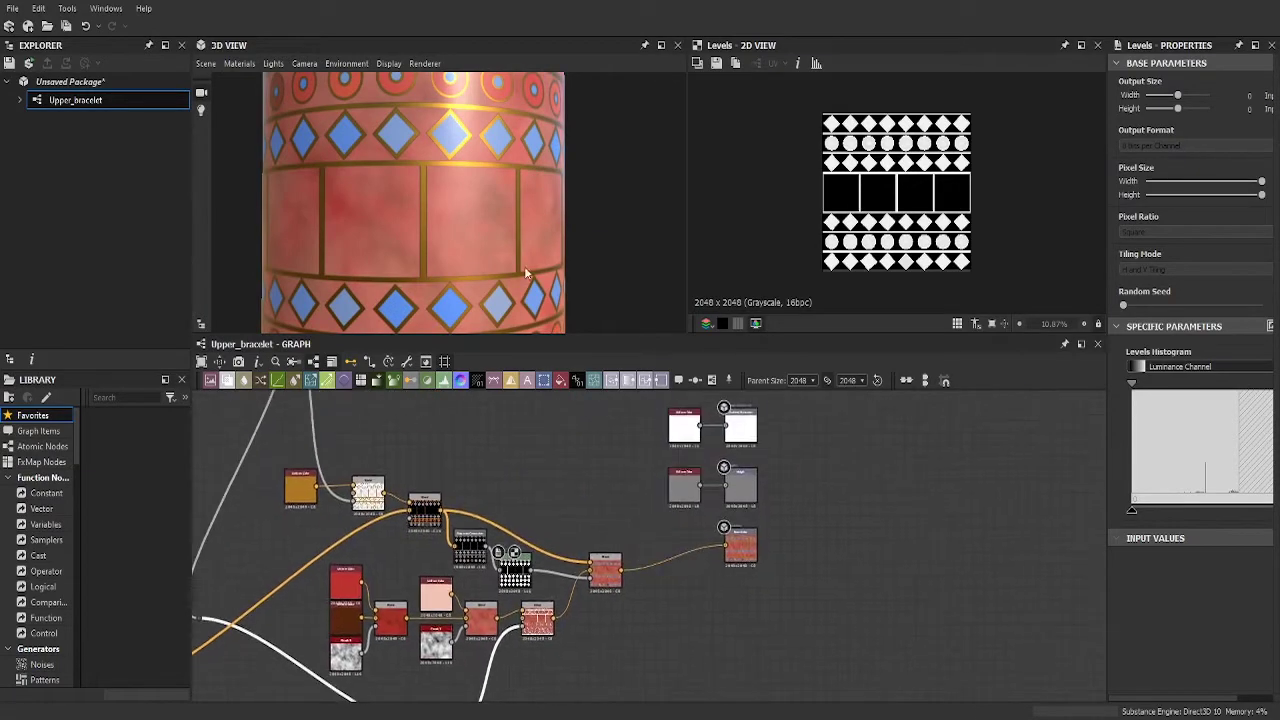
scroll(513, 274, "down", 3)
scroll(464, 209, "down", 2)
left_click_drag(239, 190, 210, 67)
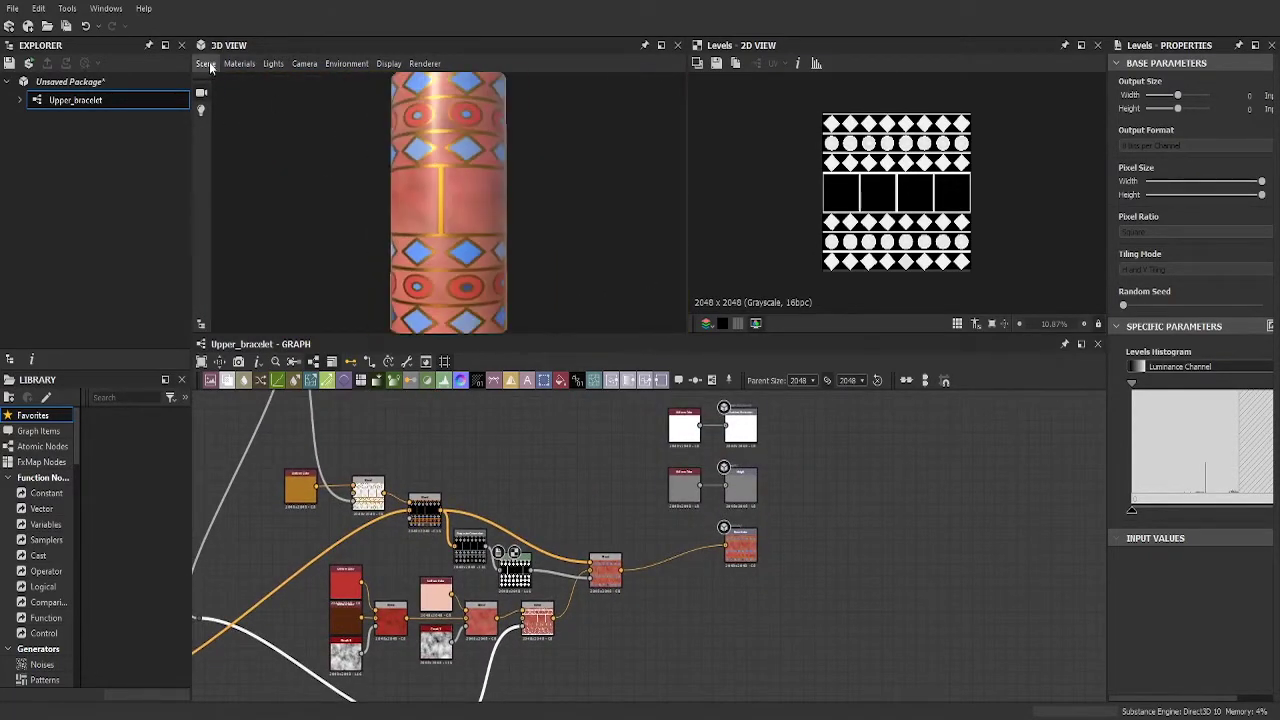
left_click_drag(423, 170, 210, 100)
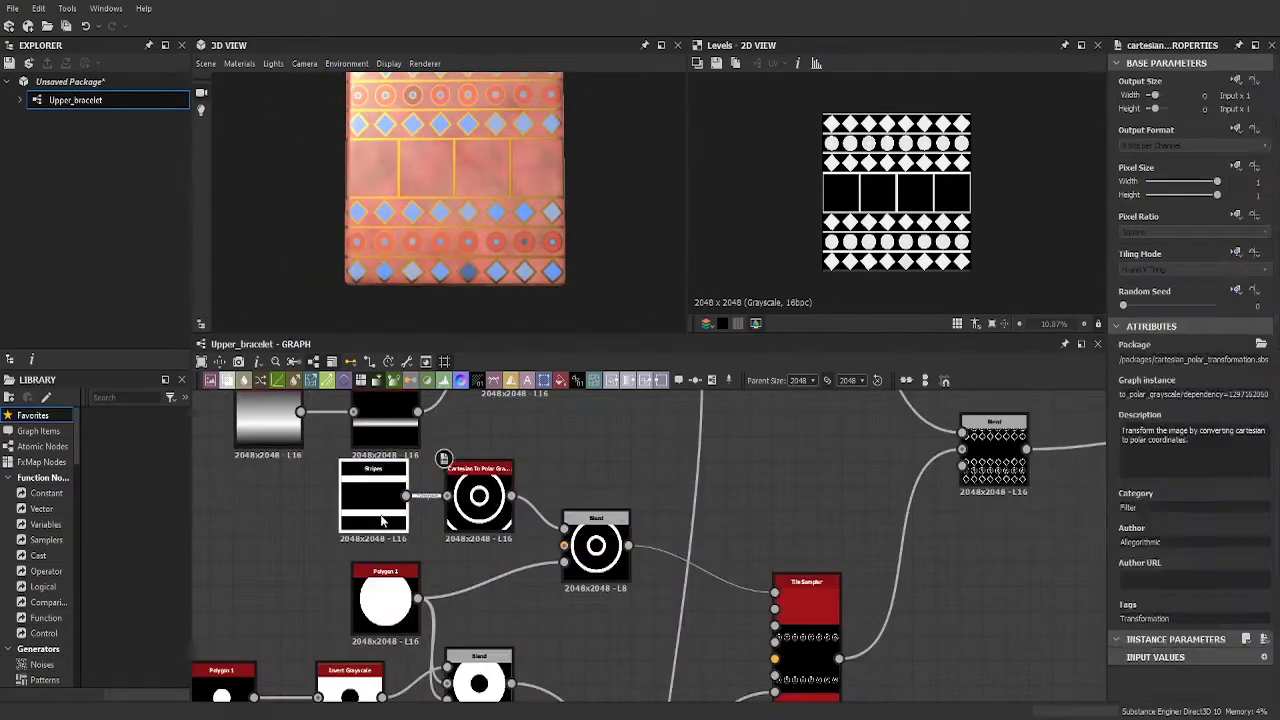
- Inspect the Stripes and Polygon 1 nodes and orbit the 3D preview to a flat face
left_click(381, 519)
scroll(307, 566, "down", 2)
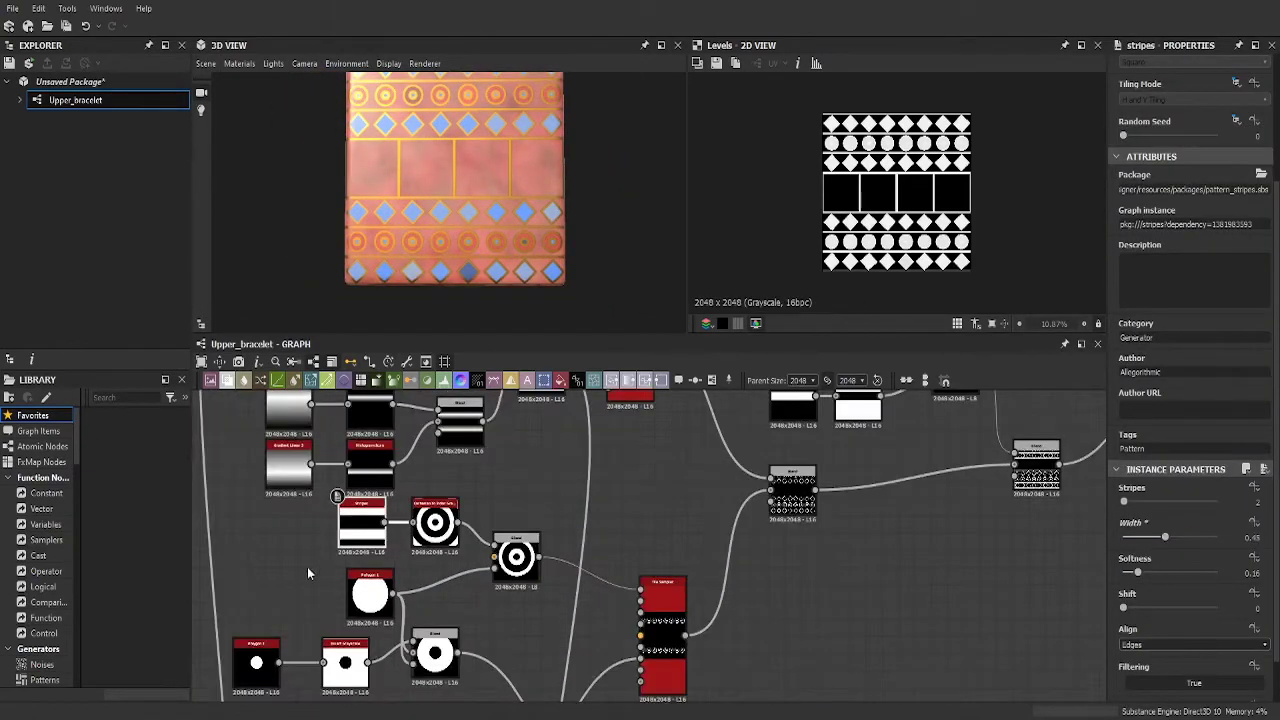
middle_click_drag(307, 566, 369, 550)
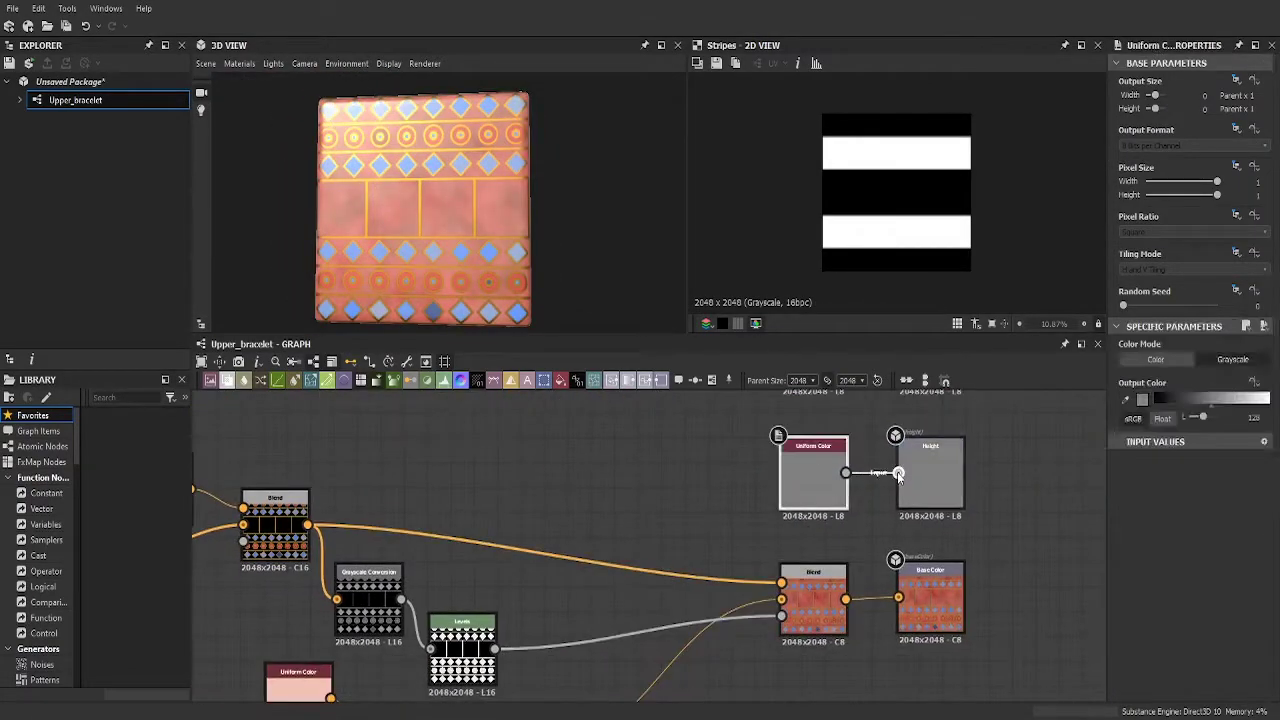
left_click_drag(624, 196, 520, 199)
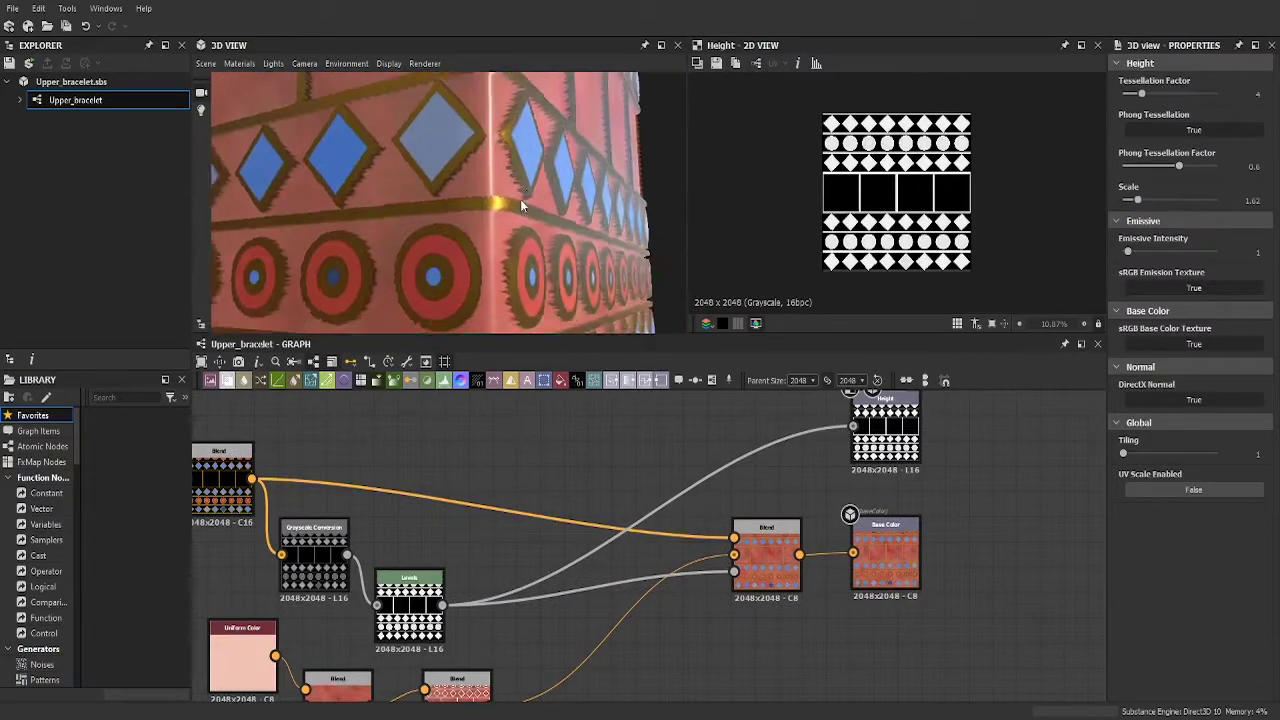
left_click_drag(430, 200, 318, 158)
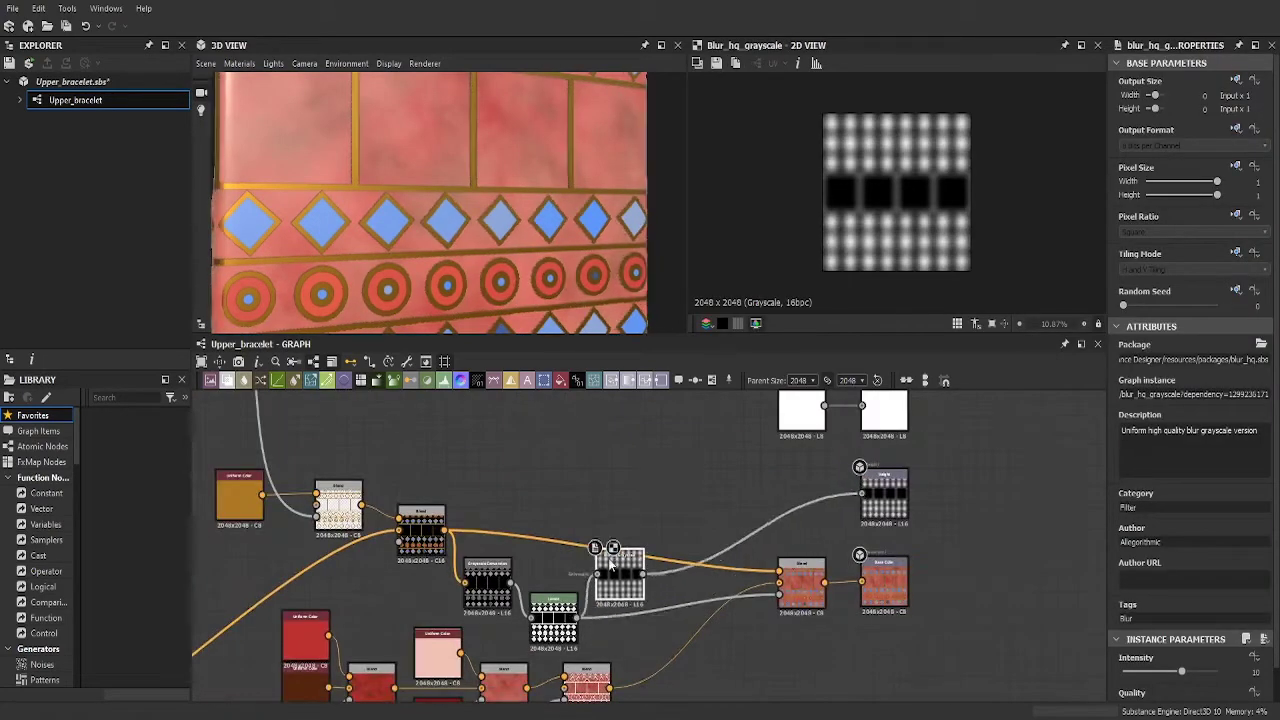
- Set the Blur HQ Grayscale intensity feeding Height to 1.8
scroll(728, 476, "up", 2)
scroll(1136, 607, "down", 1)
left_click_drag(1128, 634, 1133, 634)
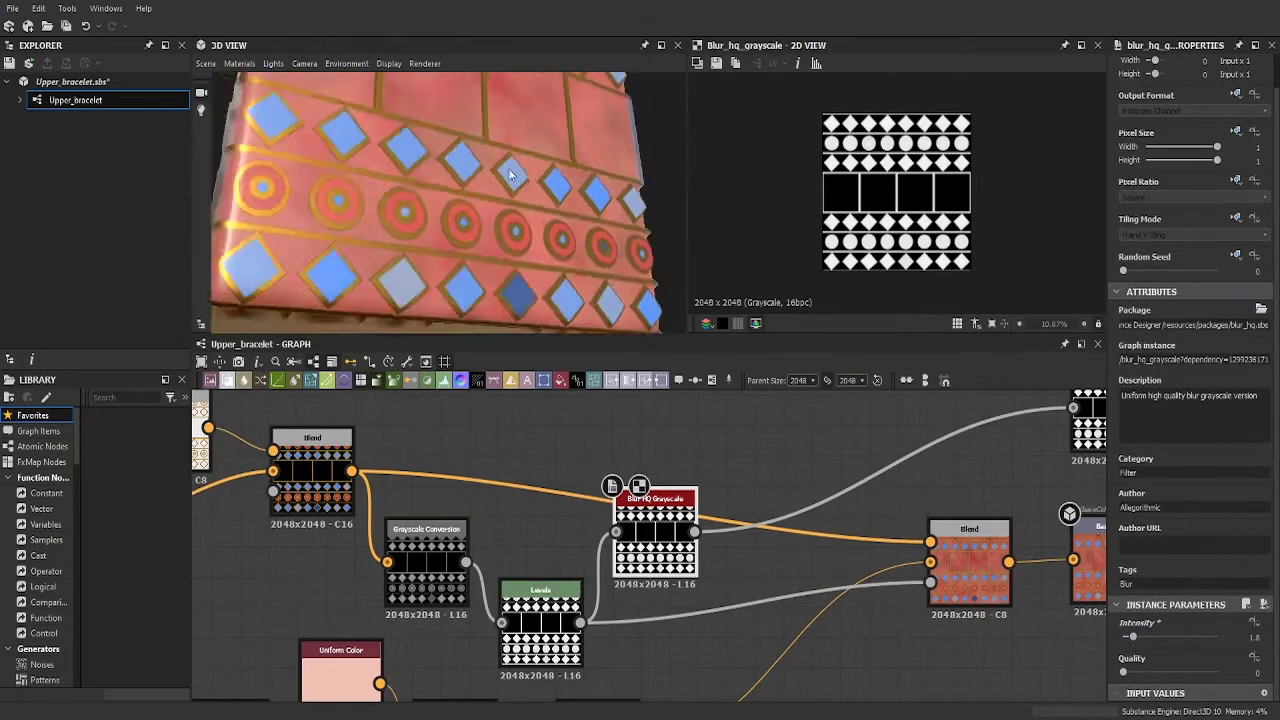
left_click_drag(446, 140, 456, 200)
- Select the height output and orbit the 3D preview out to the full textured bracelet
scroll(448, 516, "down", 3)
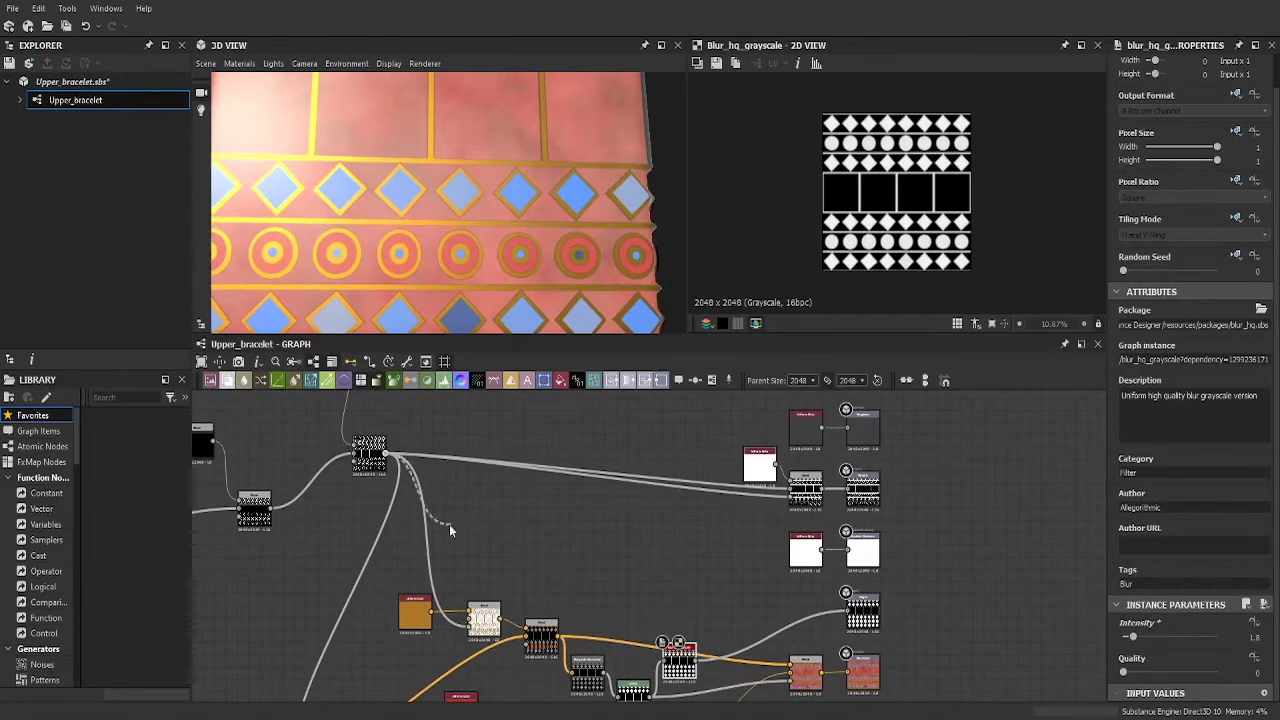
scroll(666, 608, "up", 3)
left_click(910, 443)
scroll(910, 443, "down", 2)
left_click(360, 102)
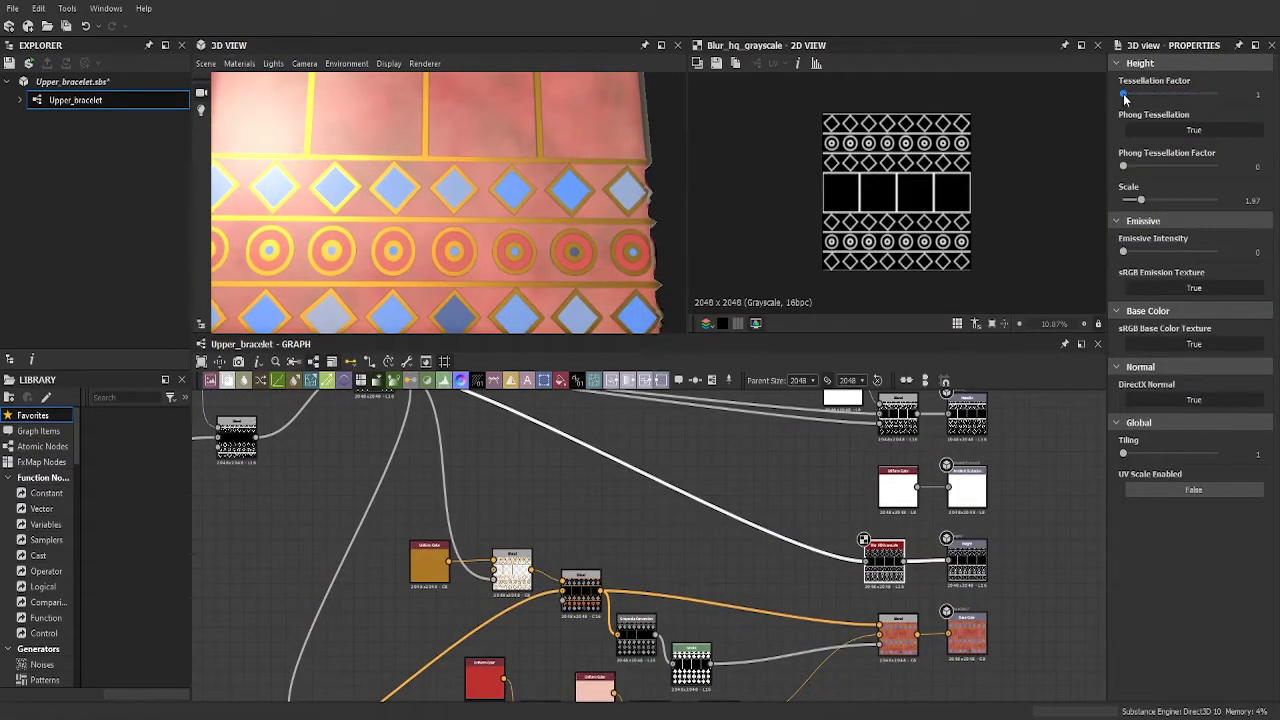
mouse_move(537, 237)
left_mouse_down()
mouse_move(603, 282)
mouse_move(456, 215)
mouse_move(541, 303)
left_mouse_up()
scroll(603, 282, "down", 4)
scroll(456, 215, "up", 3)
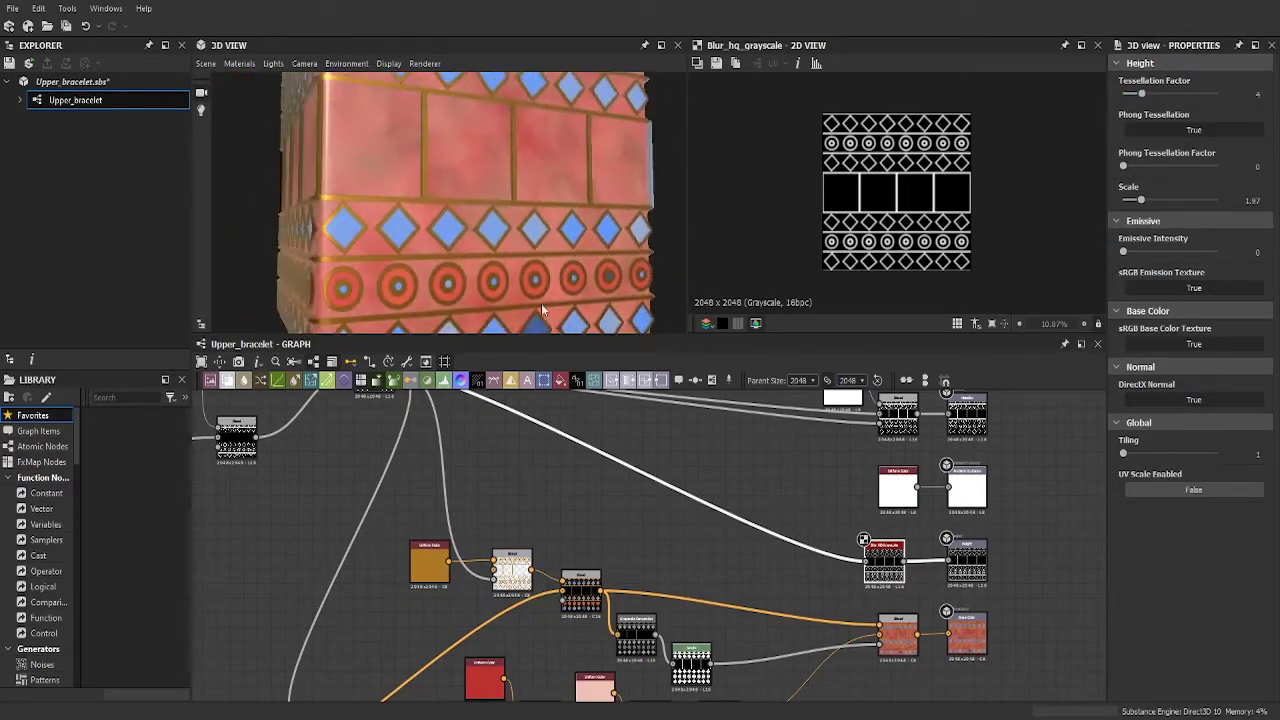
scroll(664, 502, "down", 2)
scroll(664, 502, "up", 3)
scroll(571, 502, "down", 2)
- Preview the Stripes node and move the stripe band's Blend node up and right
left_click(430, 473)
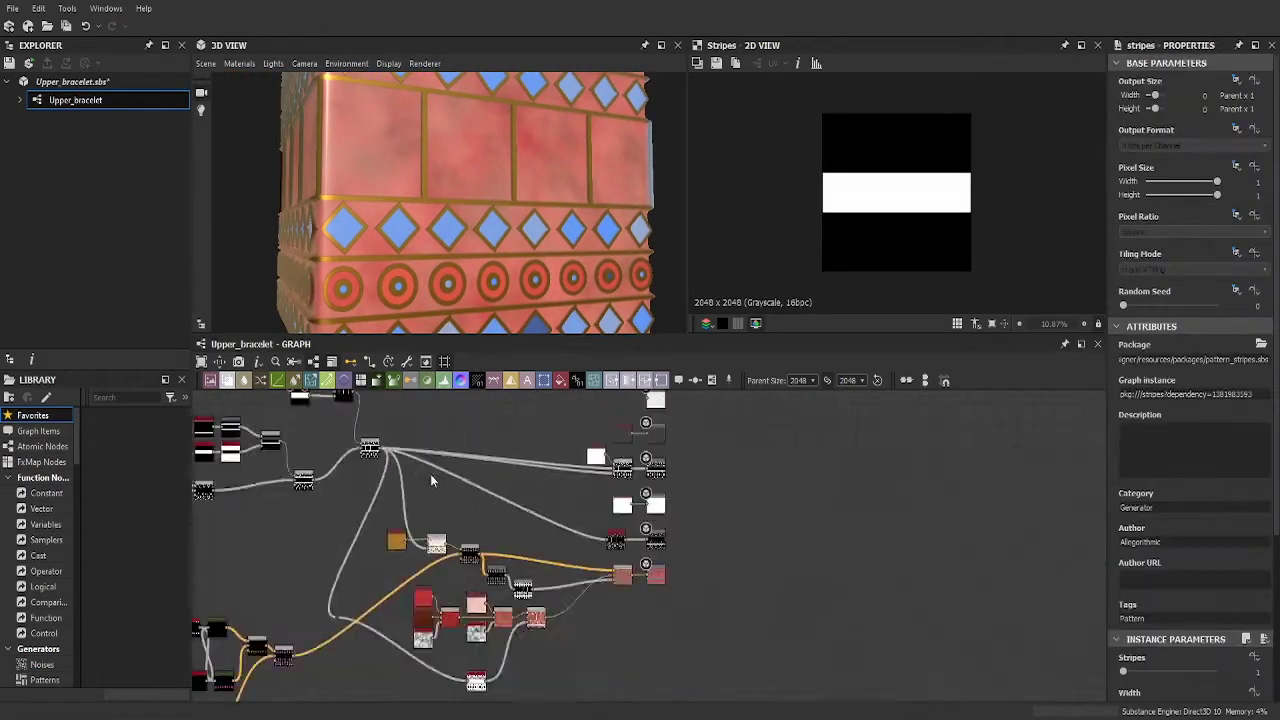
scroll(580, 525, "up", 3)
scroll(580, 525, "down", 2)
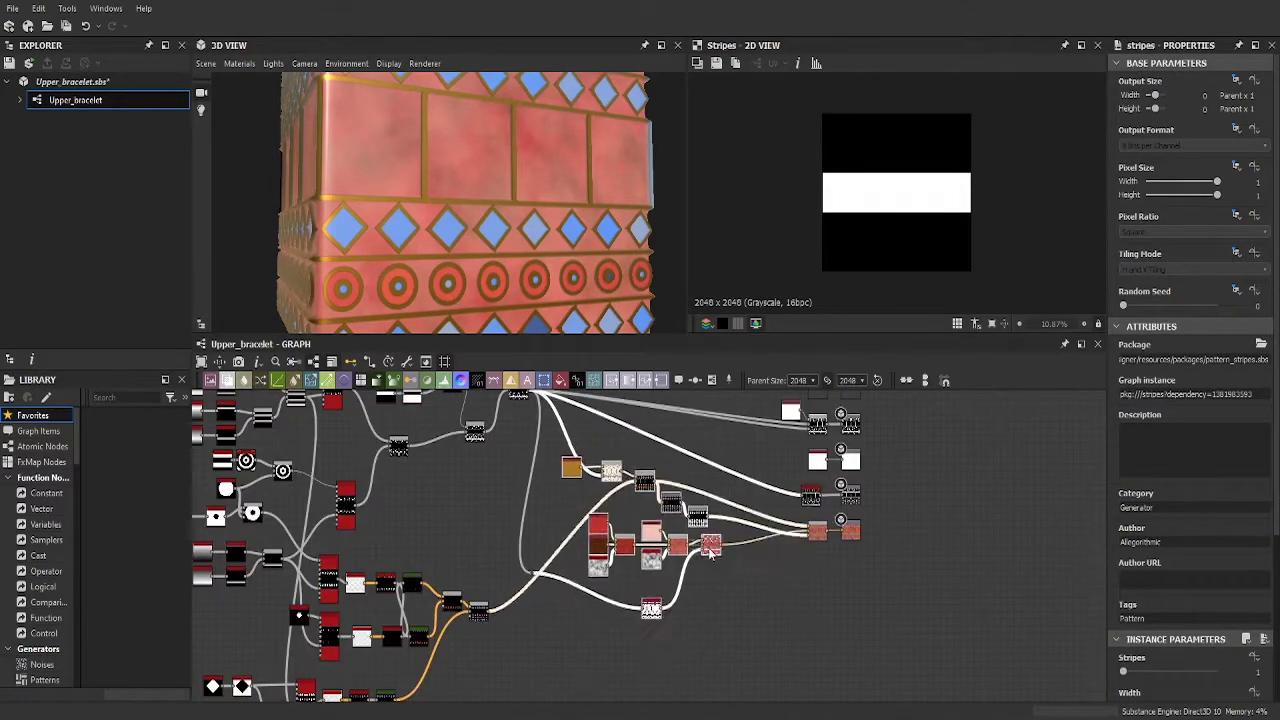
left_click(624, 565)
left_click_drag(625, 563, 702, 555)
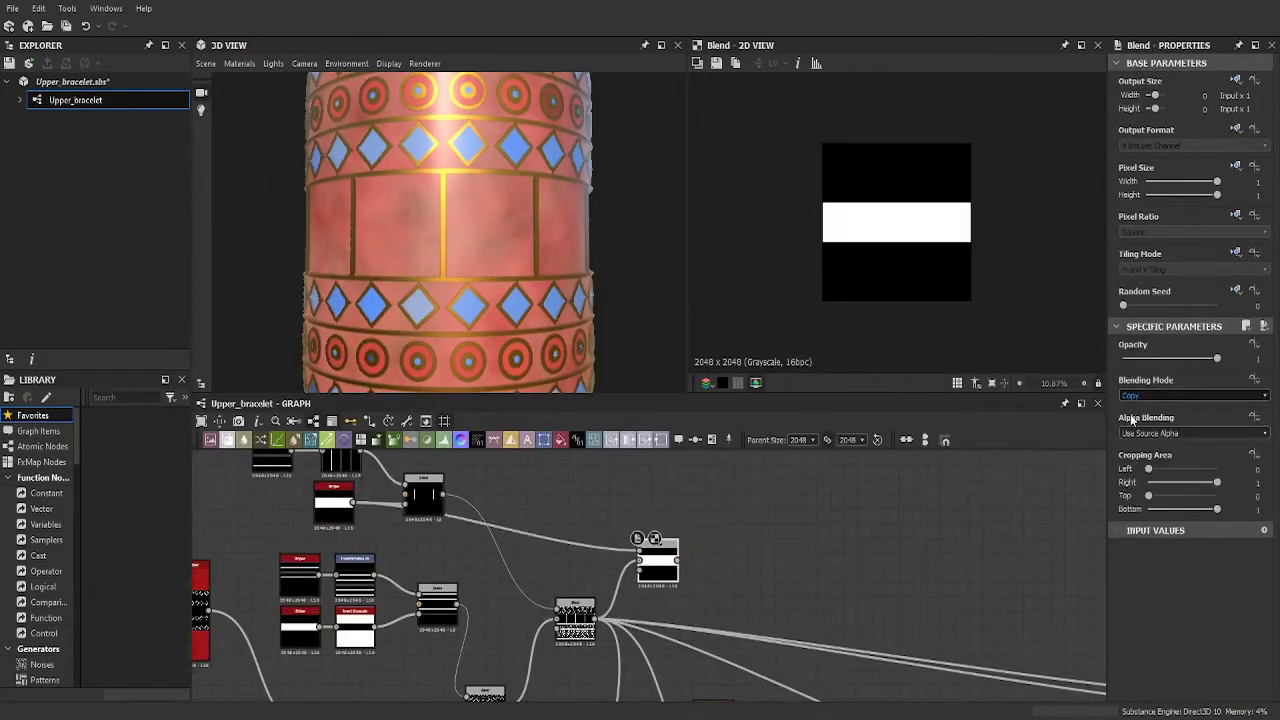
scroll(600, 570, "down", 3)
scroll(450, 547, "up", 3)
- Adjust the Levels node so the inverted middle band turns mid-grey
left_click(470, 550)
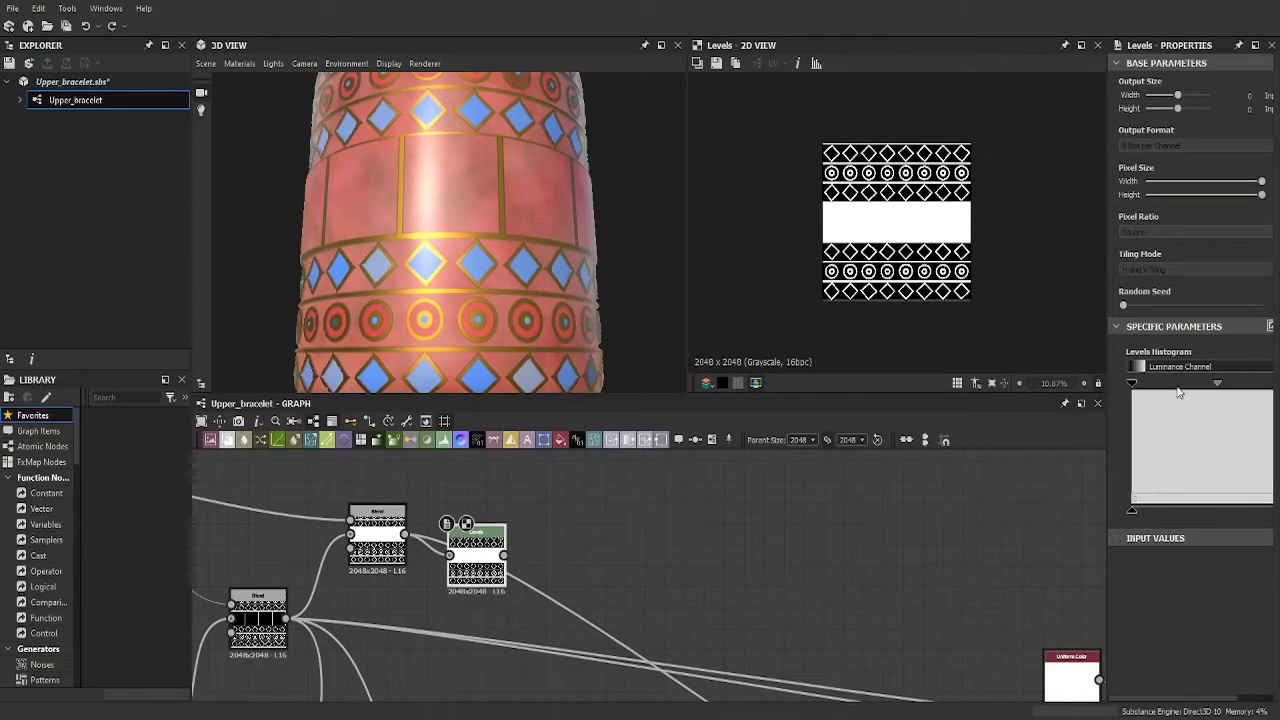
scroll(591, 563, "up", 3)
scroll(591, 563, "down", 2)
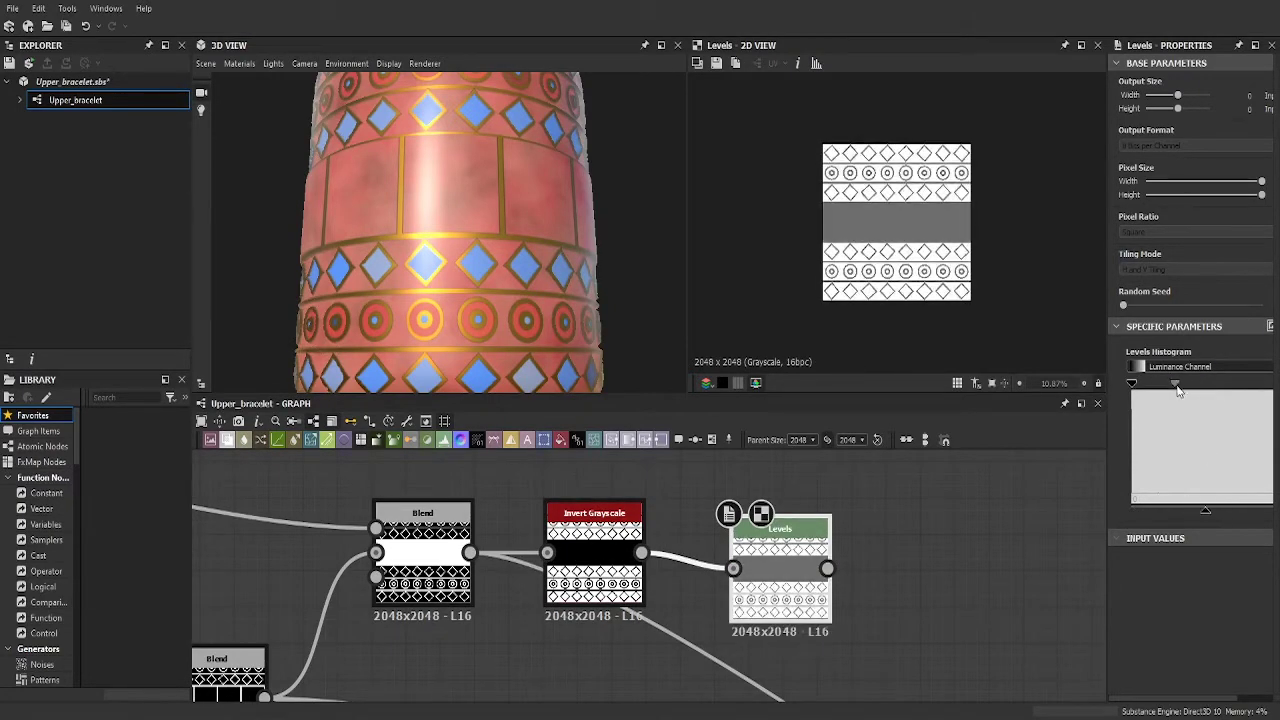
scroll(666, 563, "down", 5)
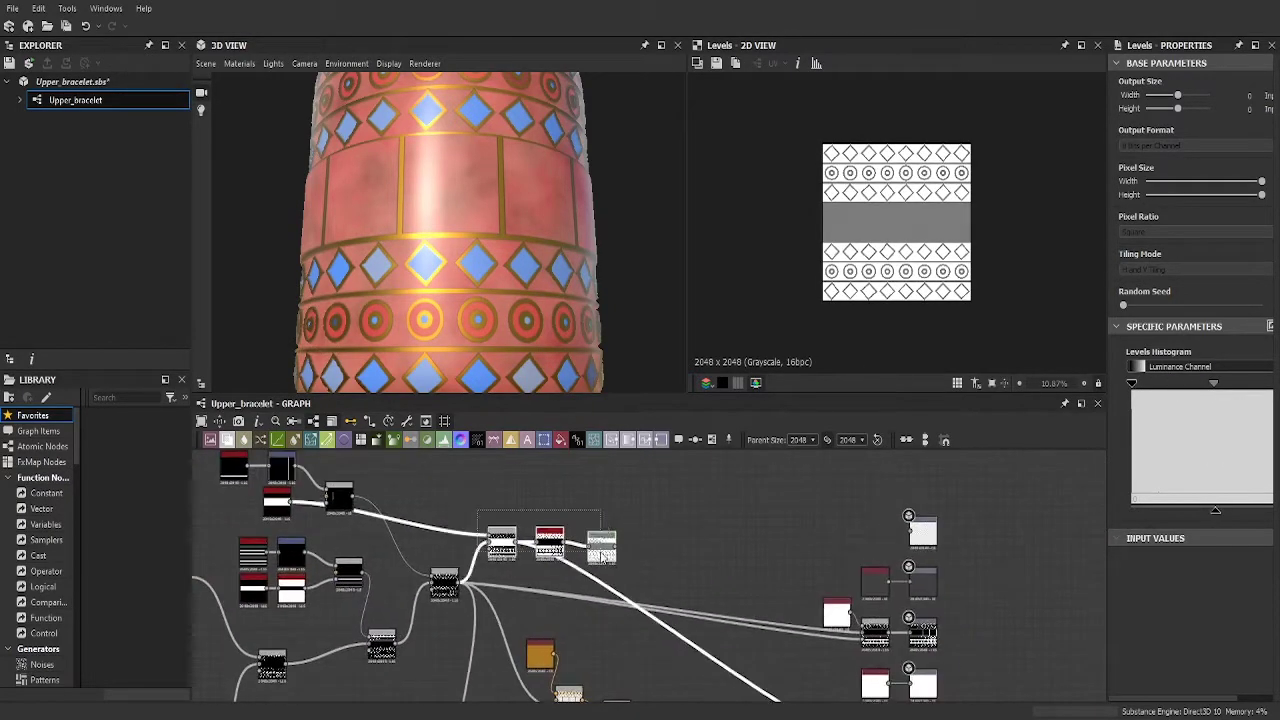
- Connect the Invert Grayscale mask output into a new Blend node
scroll(560, 572, "down", 3)
scroll(515, 569, "up", 5)
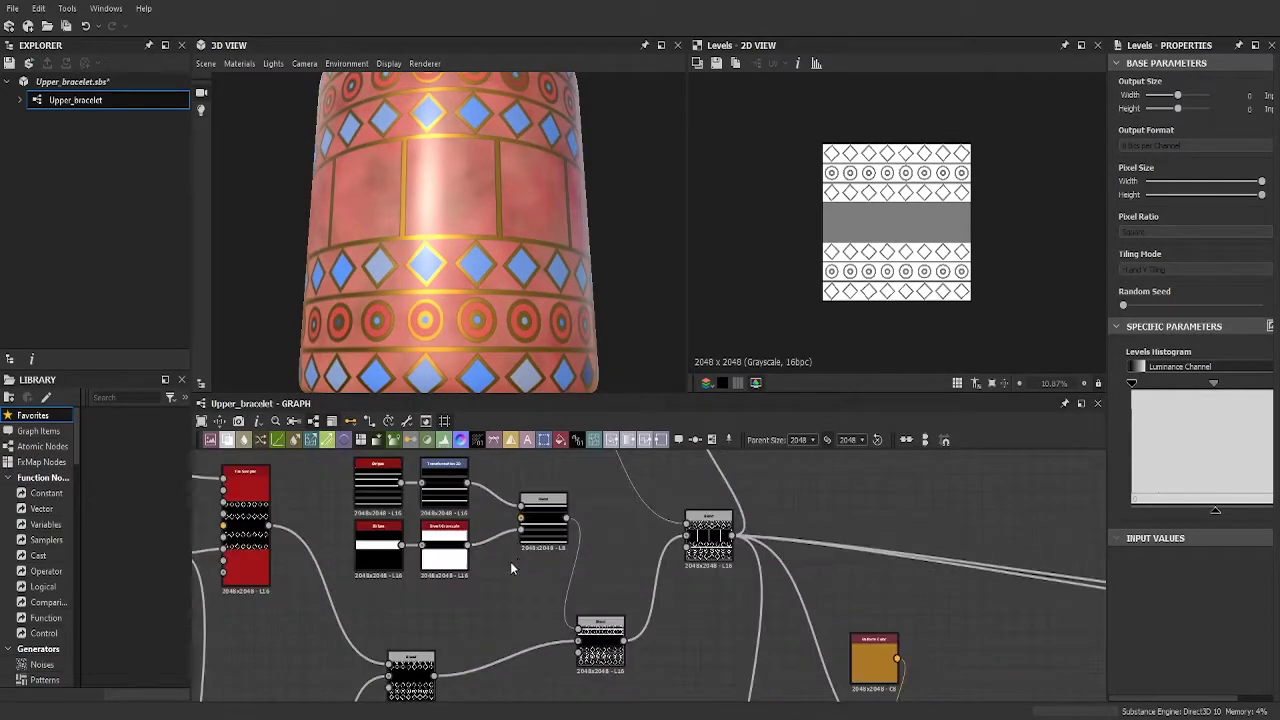
scroll(580, 607, "down", 2)
scroll(532, 554, "down", 2)
scroll(532, 554, "up", 3)
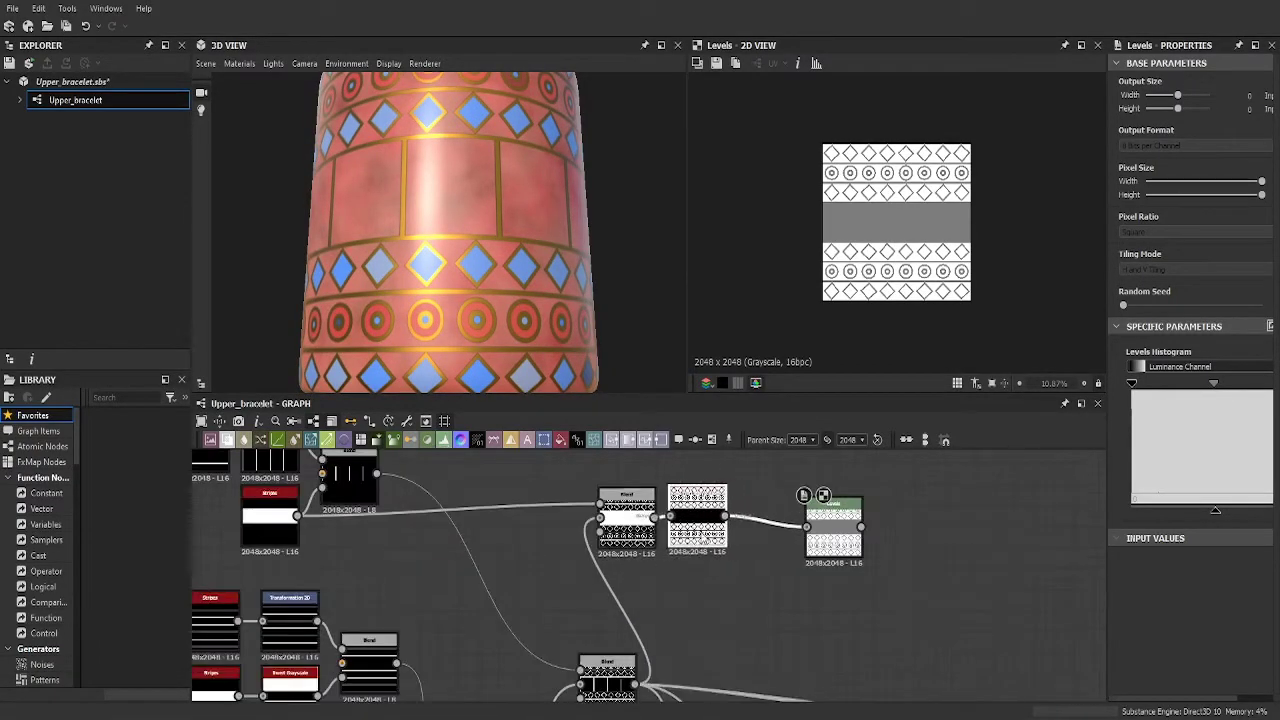
middle_click_drag(640, 560, 680, 574)
scroll(660, 550, "up", 3)
scroll(690, 540, "up", 2)
left_click(712, 545)
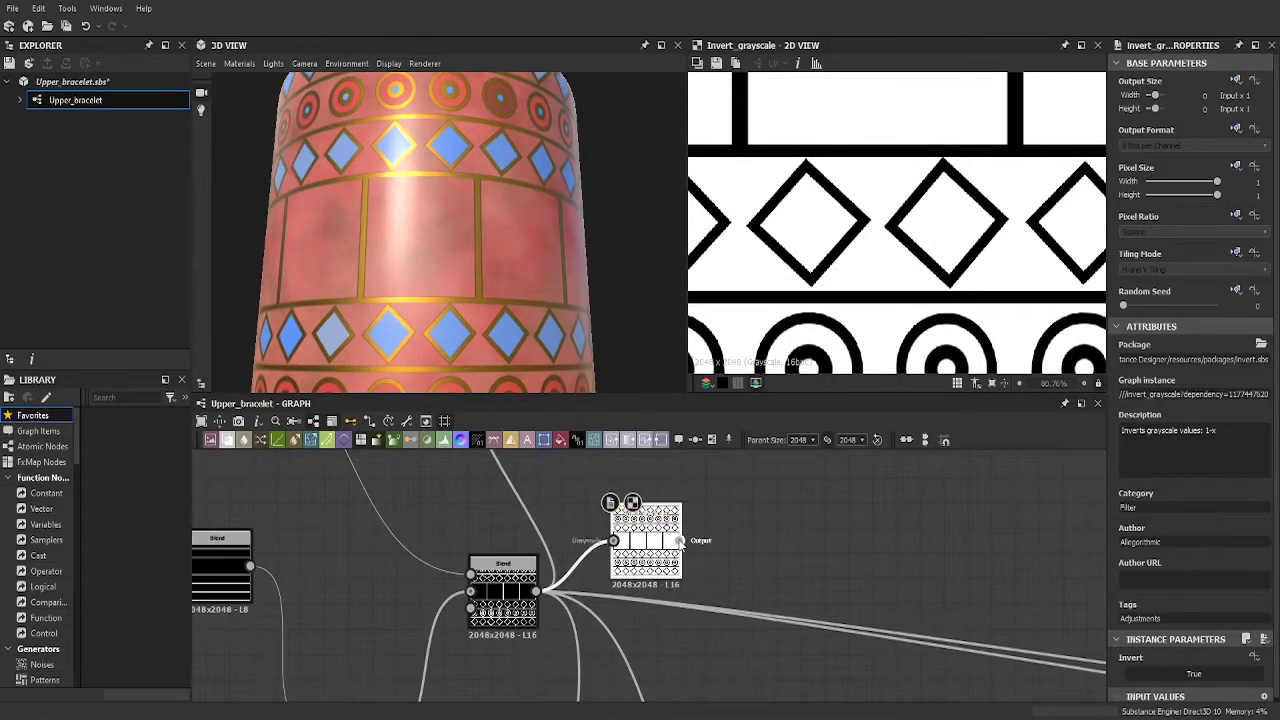
left_click_drag(680, 540, 774, 529)
- Add a Transformation 2D node after Stripes, rotating the stripes 90 degrees
scroll(774, 529, "down", 3)
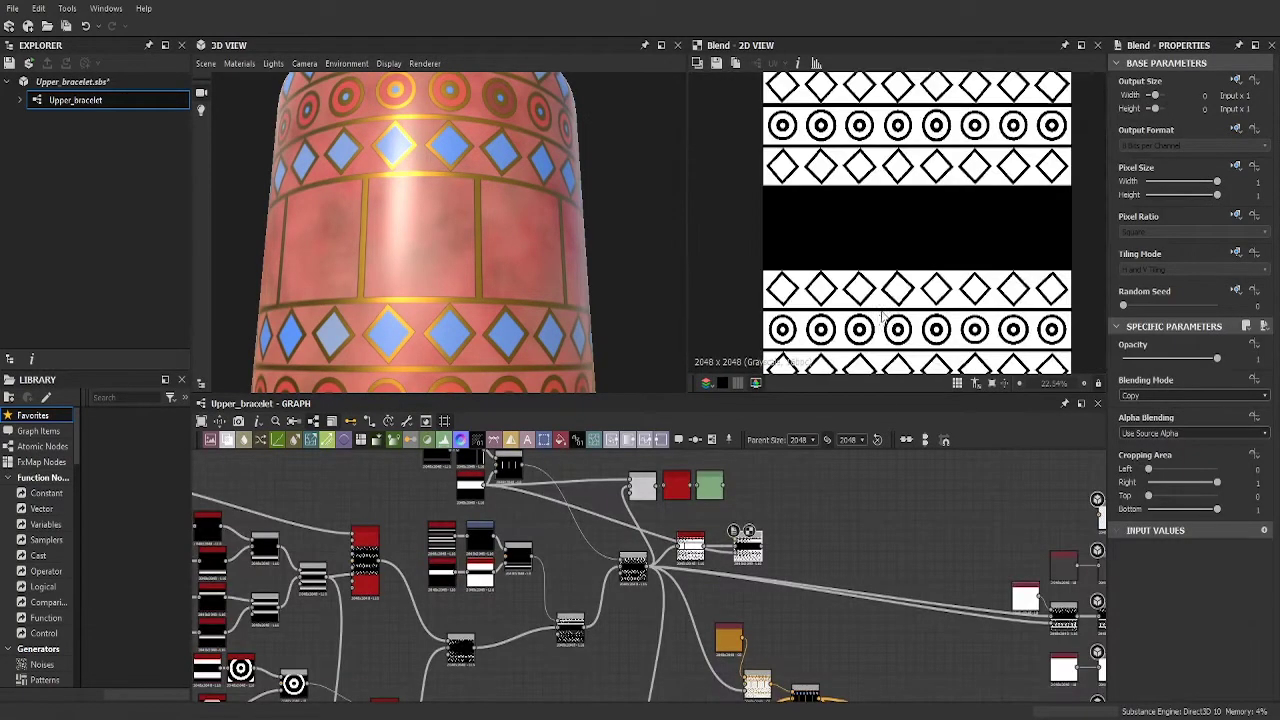
scroll(774, 529, "up", 4)
scroll(724, 563, "down", 3)
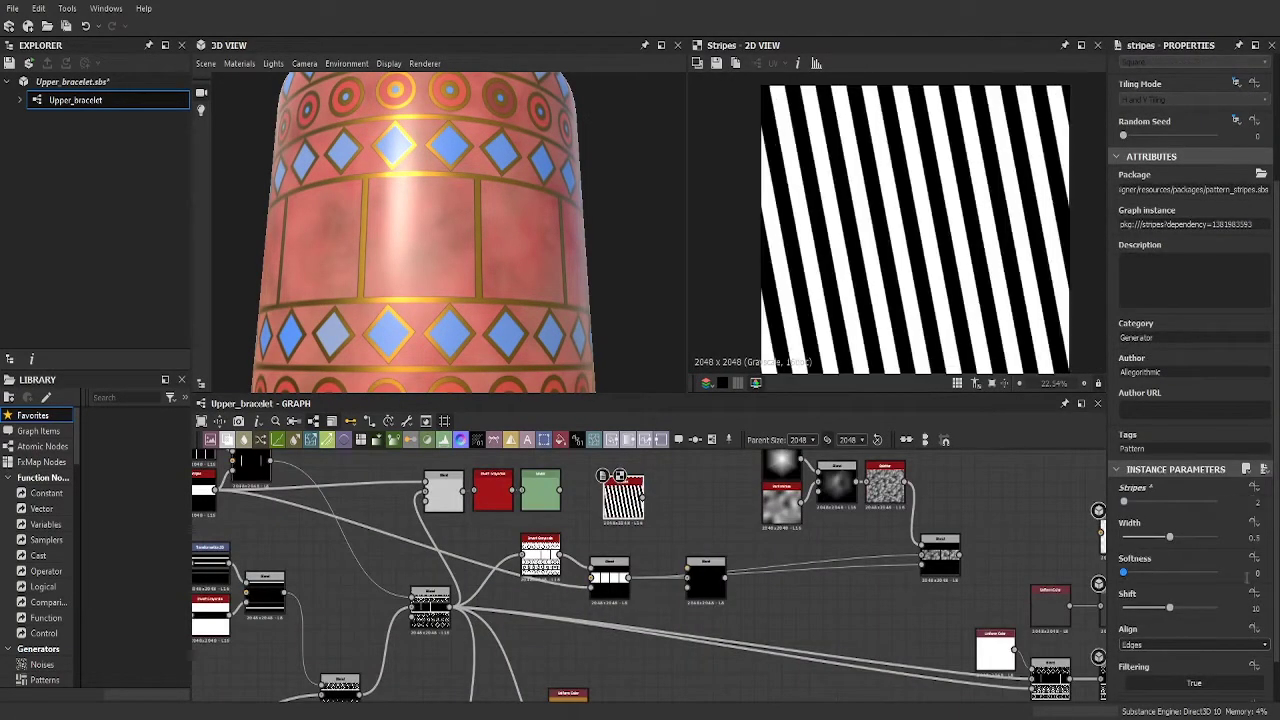
left_click_drag(645, 497, 690, 513)
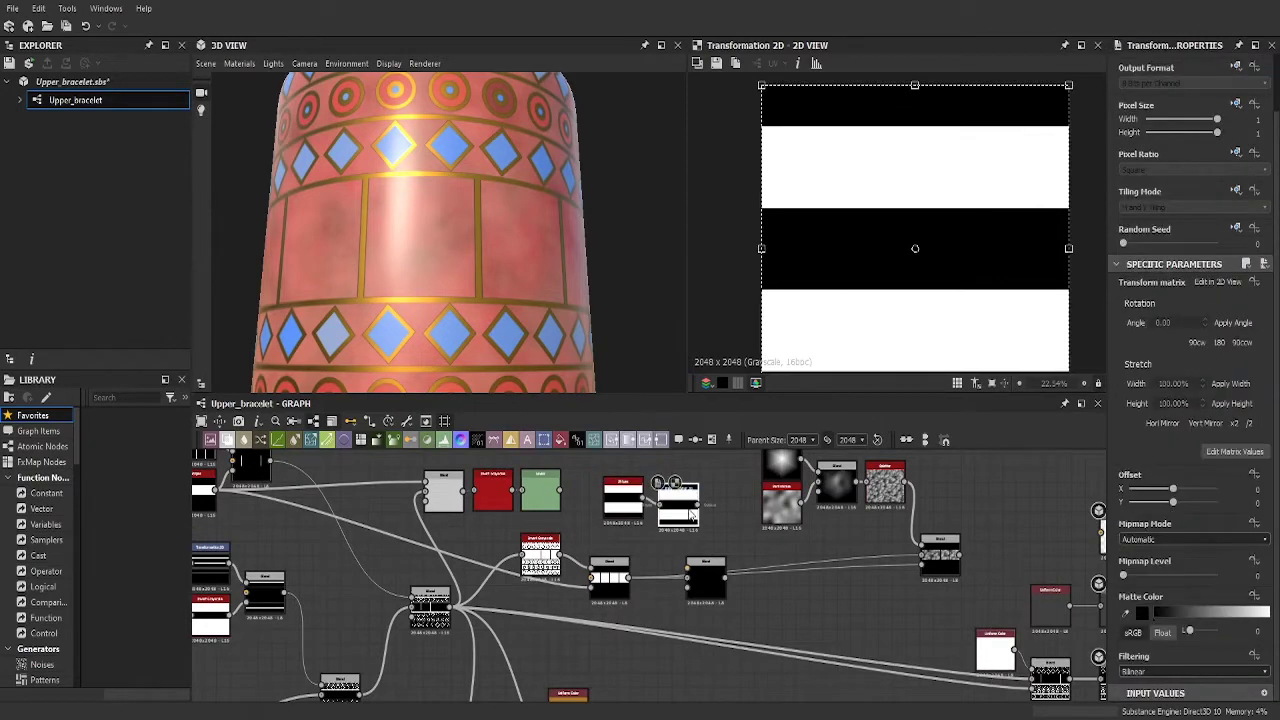
type("90")
key("Return")
- Wire the rotated striped row pattern into the Blend node using Add (Linear Dodge) blending
left_click(690, 570)
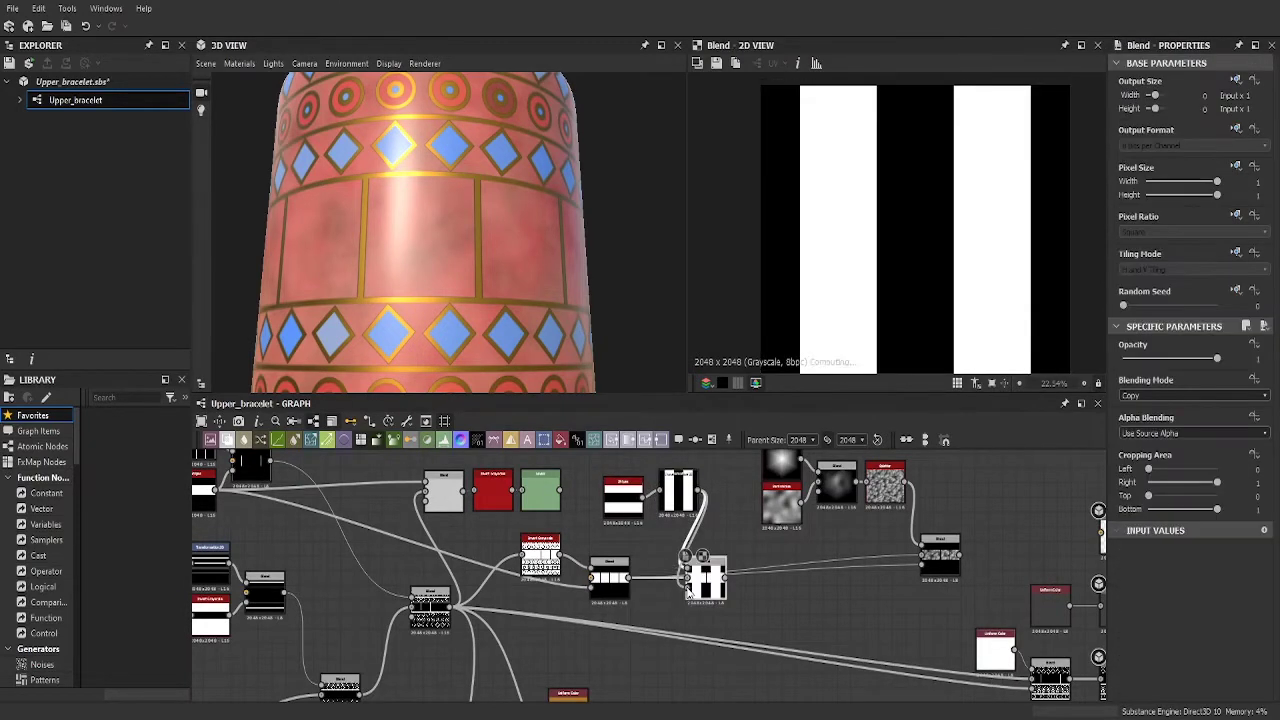
scroll(690, 570, "up", 2)
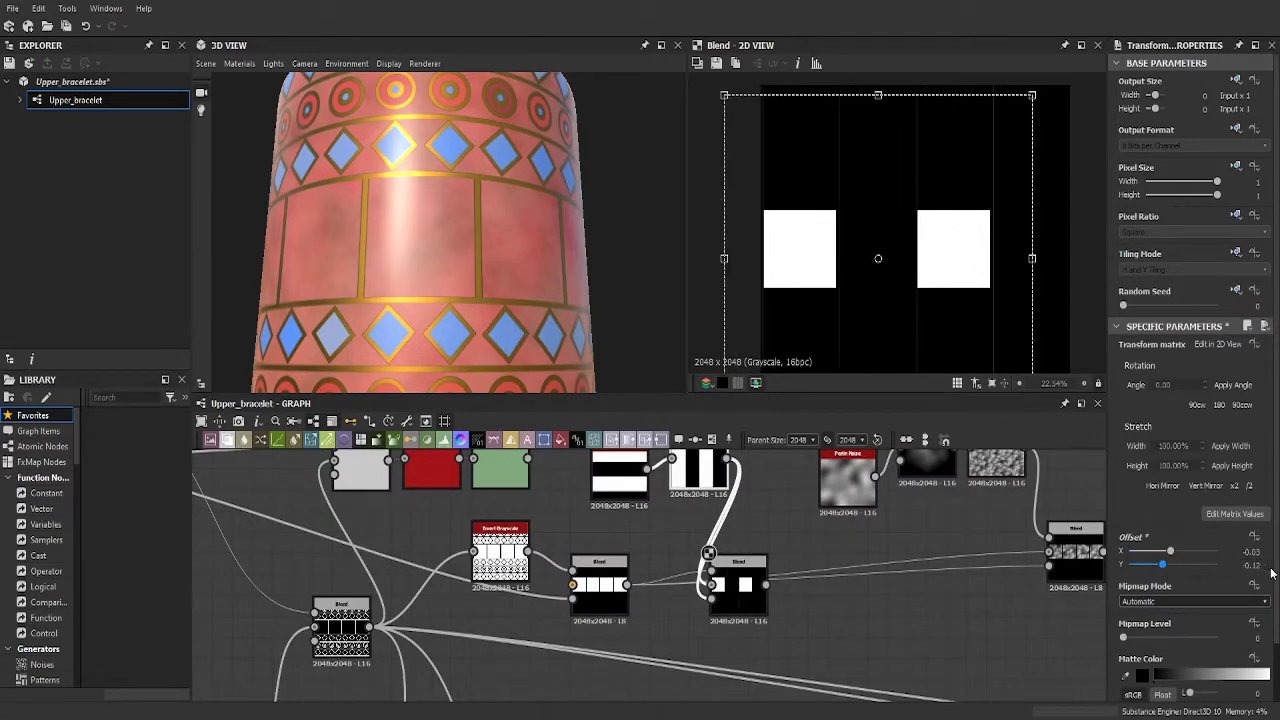
middle_click_drag(1080, 600, 991, 579)
left_click(986, 540)
middle_click_drag(909, 589, 828, 646)
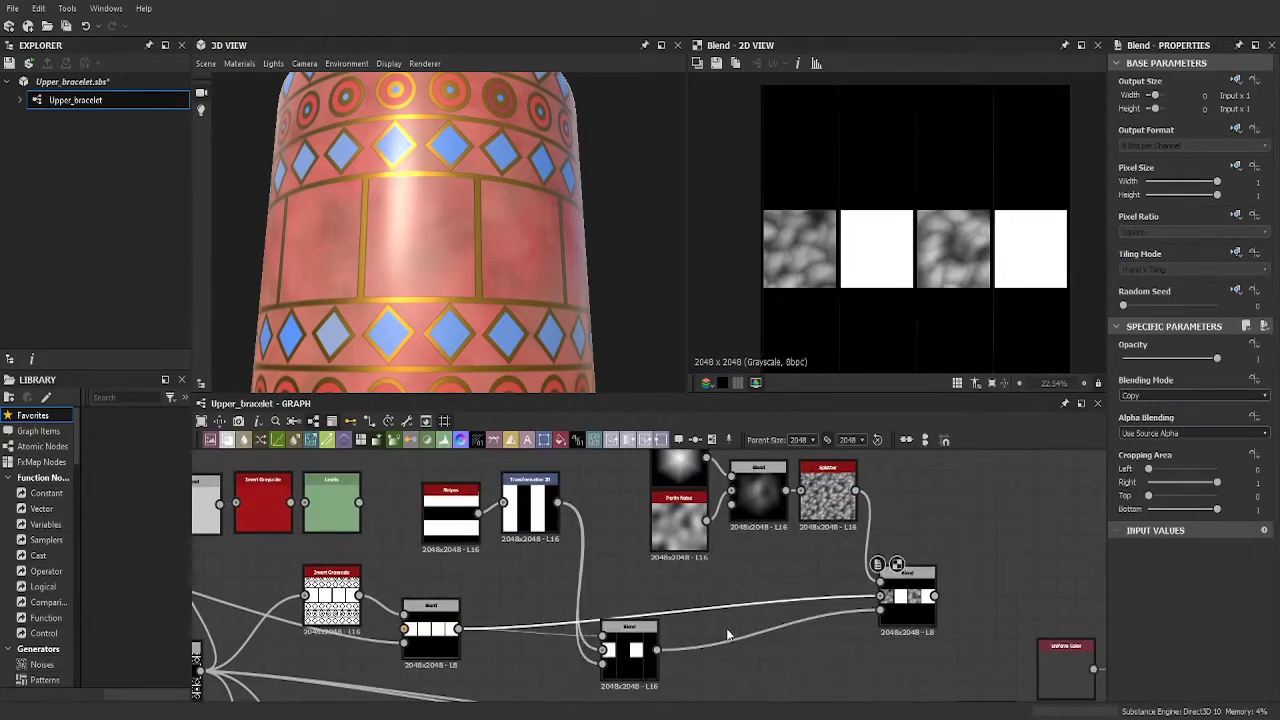
left_click(515, 510)
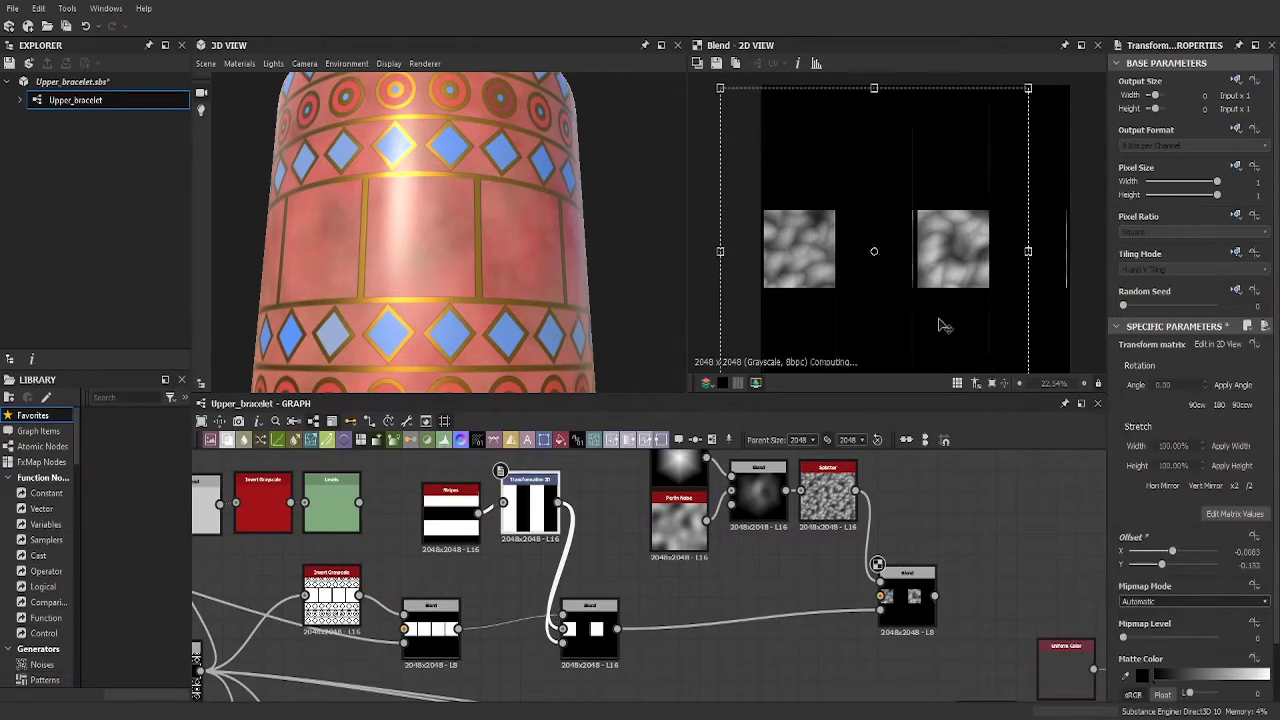
scroll(833, 577, "down", 2)
left_click(833, 577)
scroll(743, 566, "down", 3)
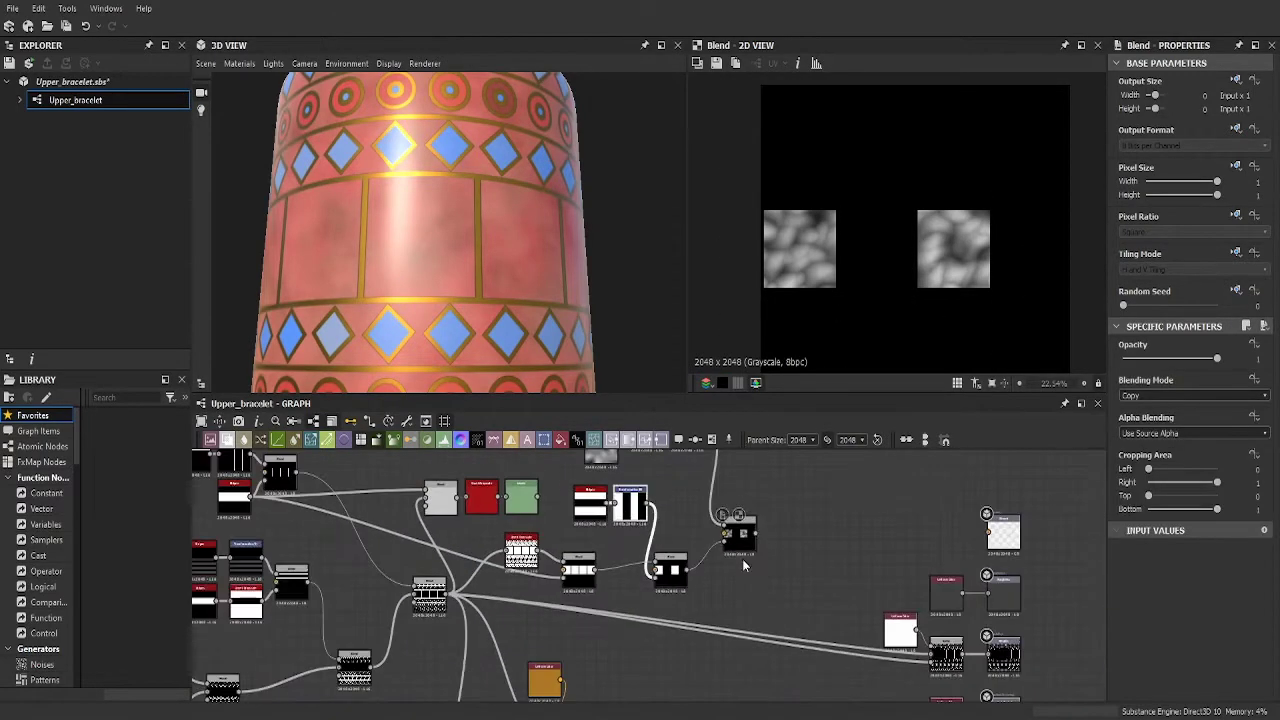
scroll(743, 566, "up", 1)
mouse_move(402, 578)
left_mouse_down()
mouse_move(776, 590)
mouse_move(800, 577)
left_mouse_up()
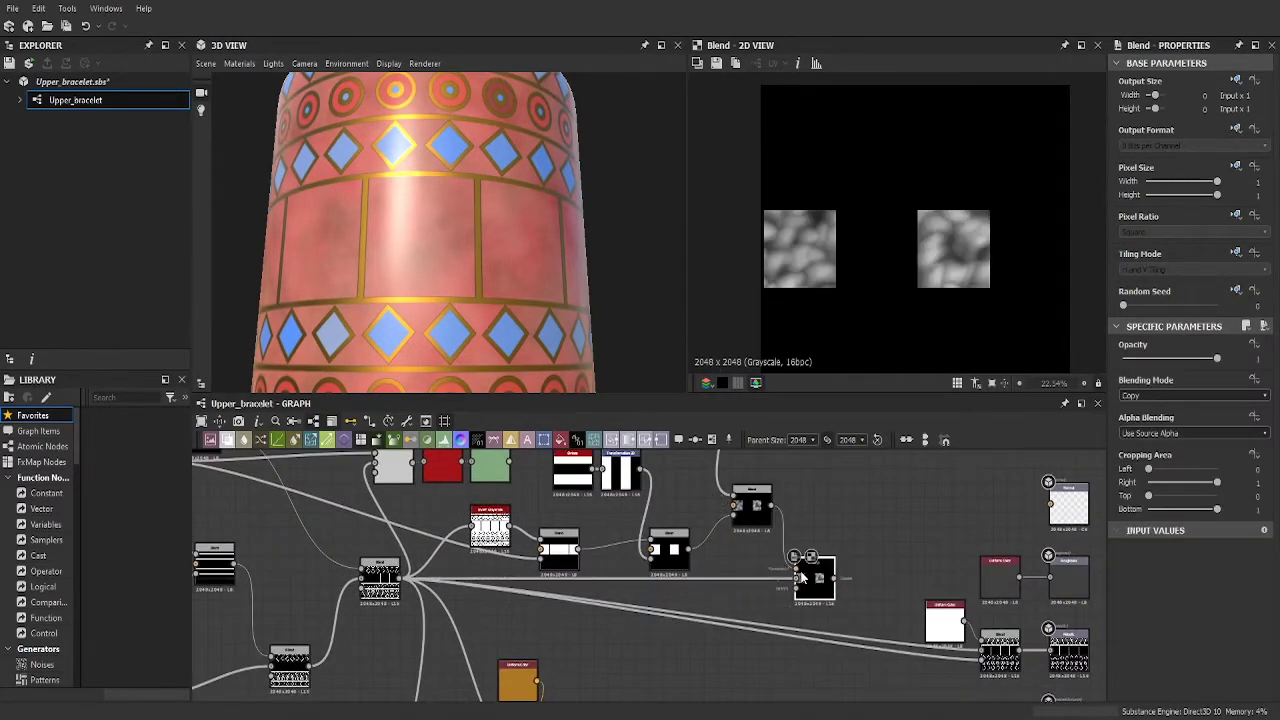
scroll(817, 543, "down", 1)
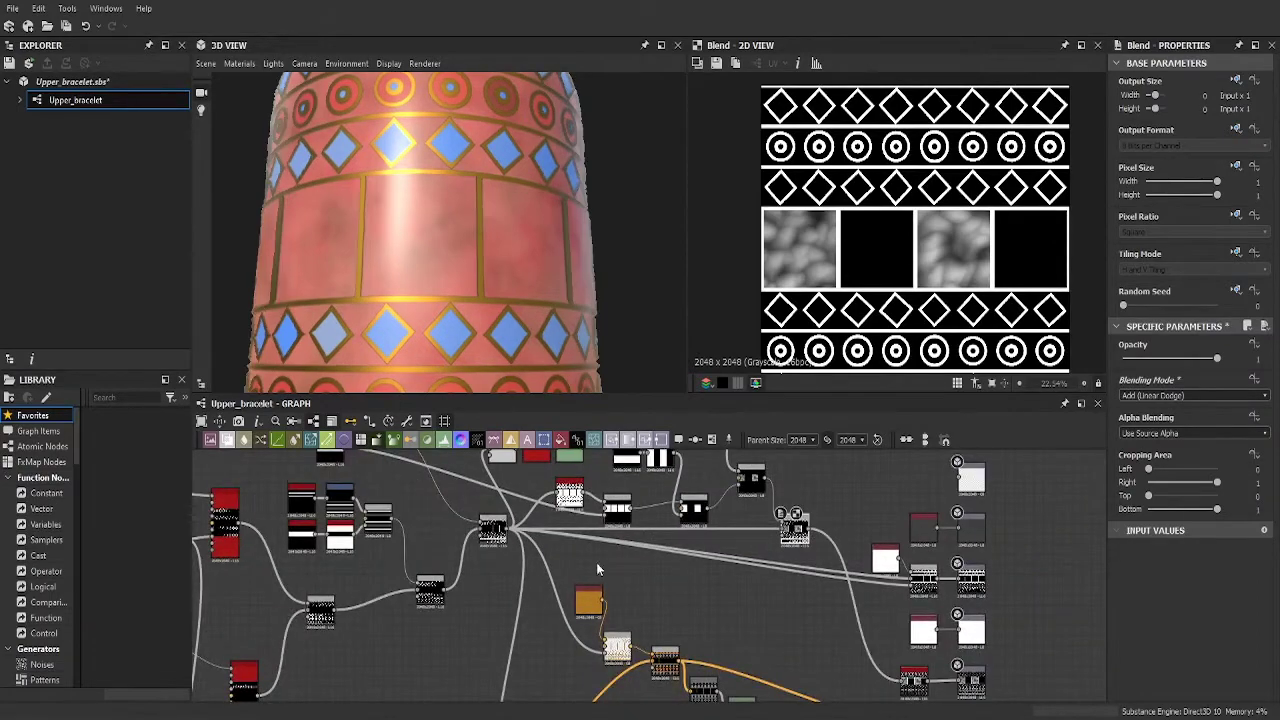
- Preview the inverted panel mask and the extra Blend node's result
scroll(597, 569, "down", 2)
scroll(700, 560, "up", 2)
scroll(720, 558, "down", 2)
scroll(745, 556, "down", 1)
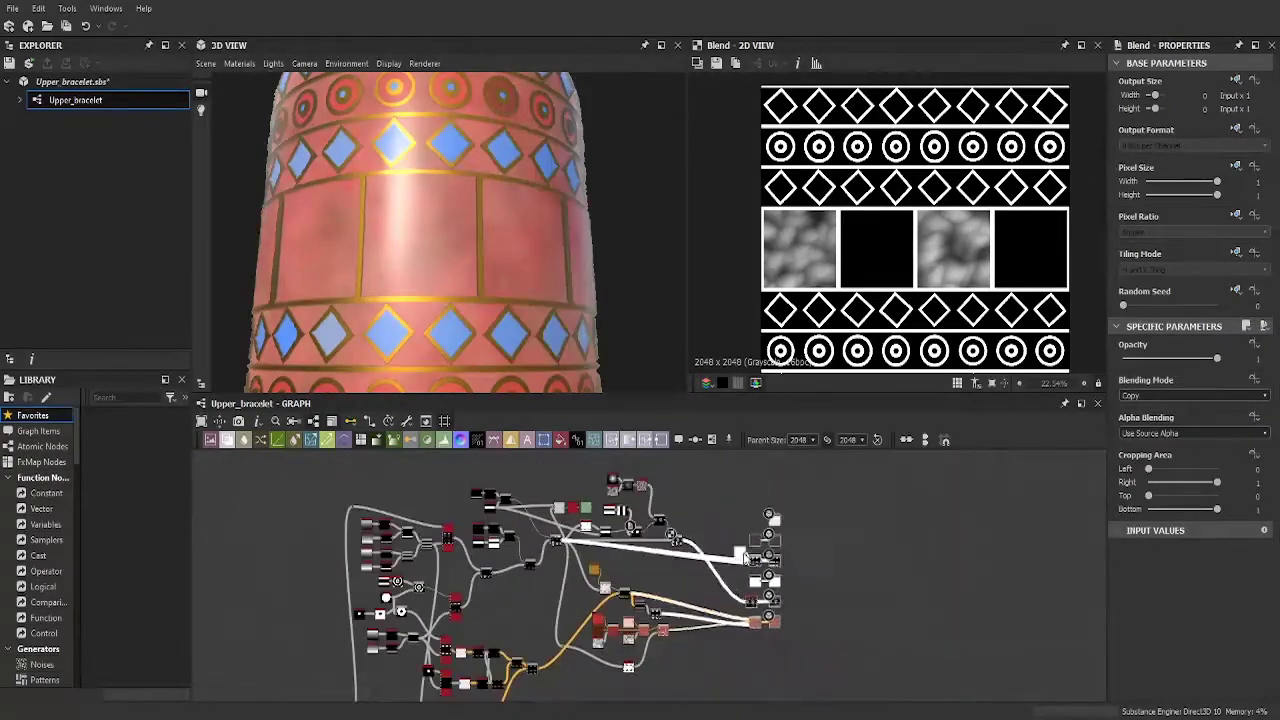
scroll(744, 556, "up", 2)
scroll(665, 566, "up", 1)
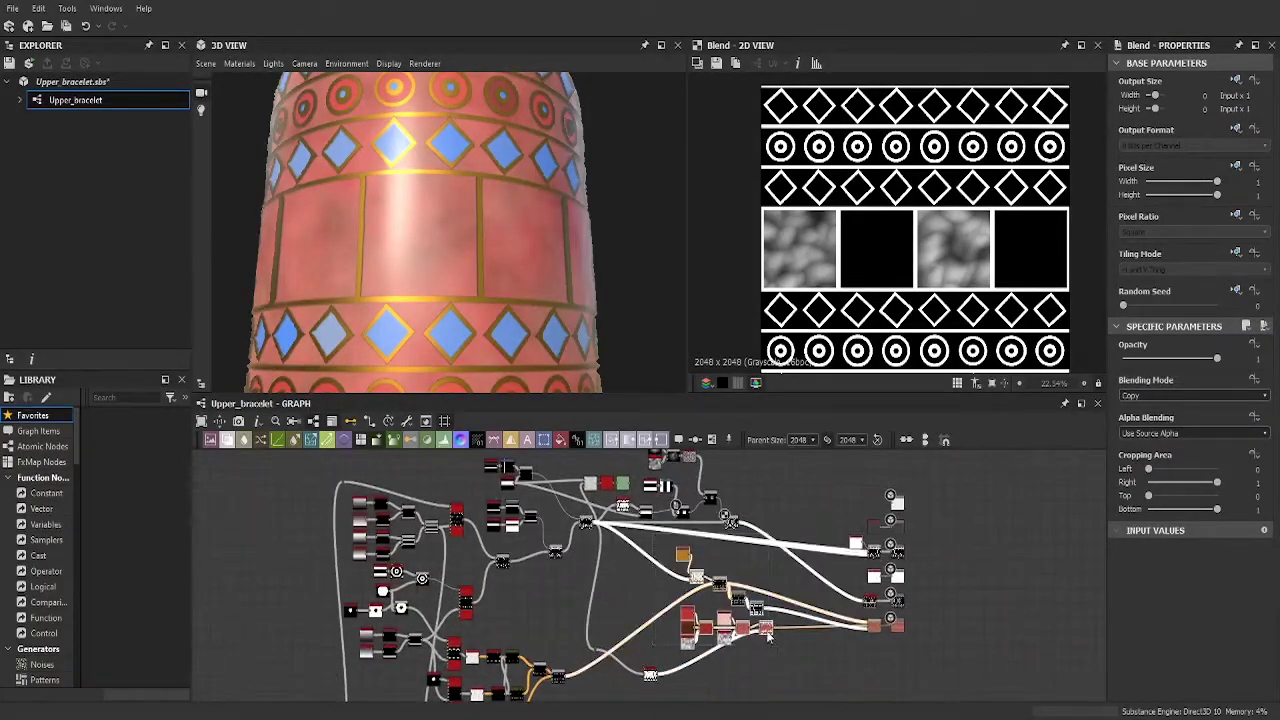
double_click(665, 566)
scroll(665, 566, "up", 2)
scroll(665, 566, "up", 2)
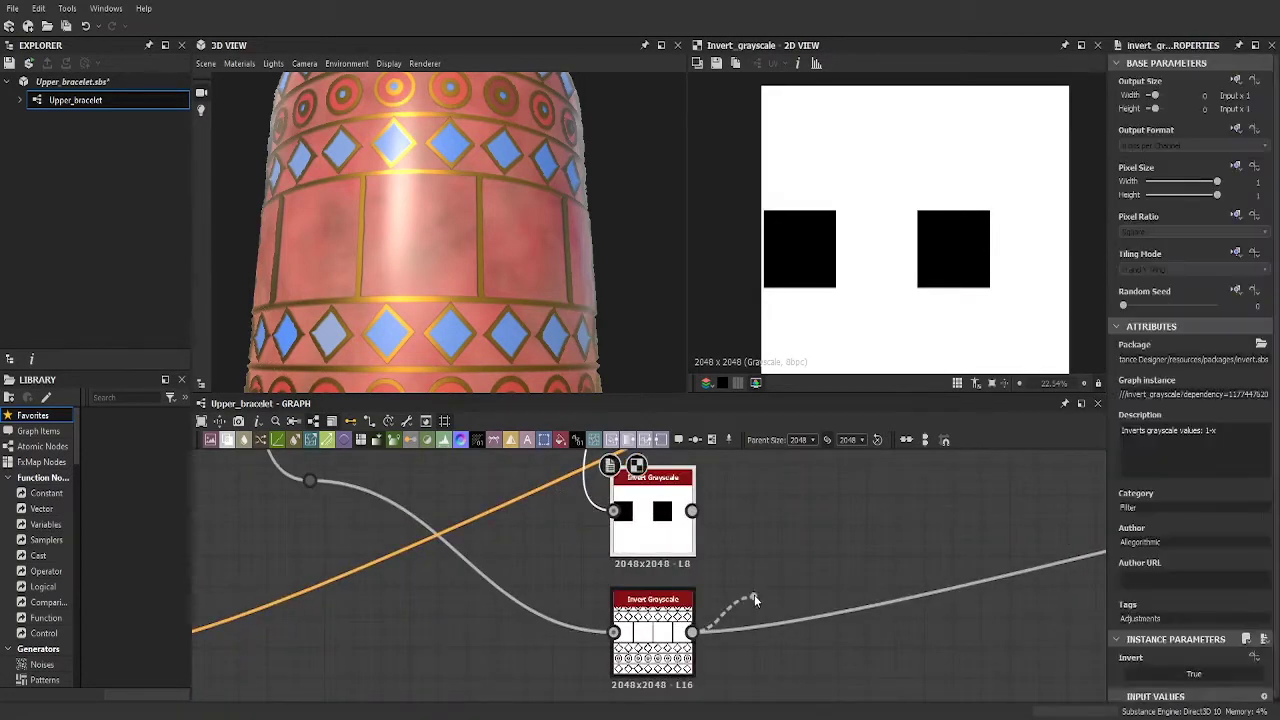
double_click(773, 628)
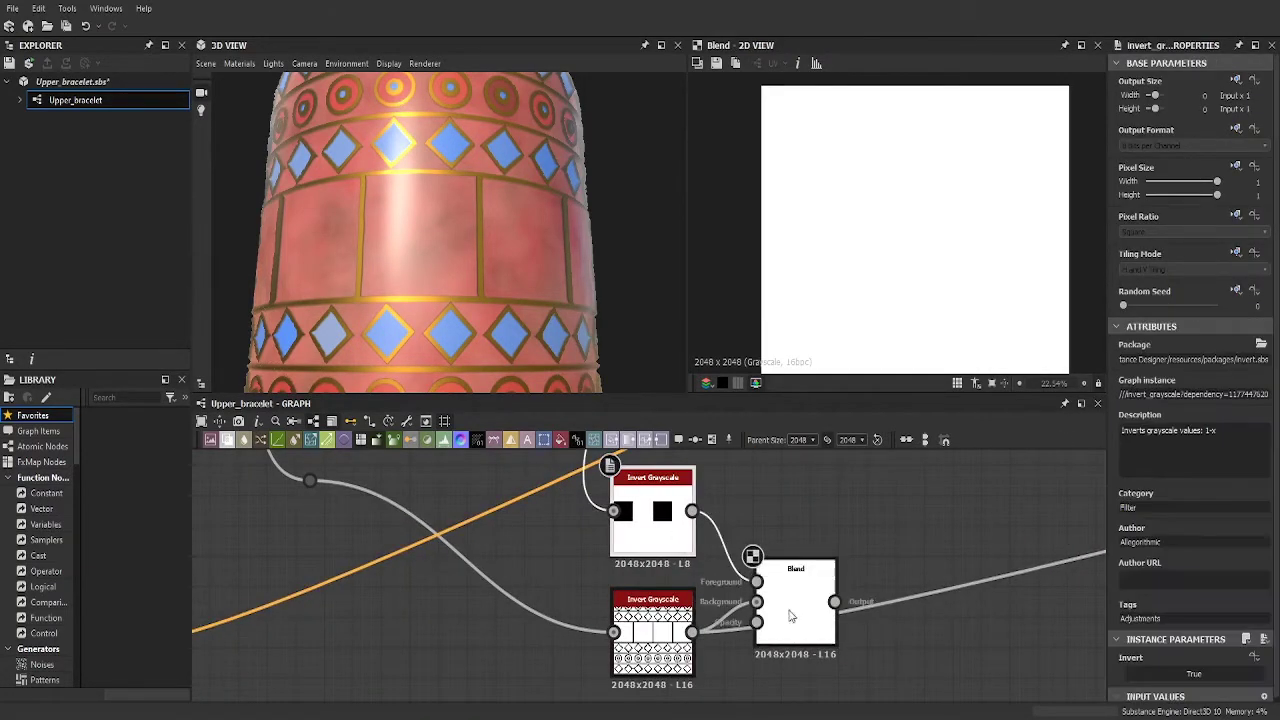
- Delete the extra Blend and wire the inverted panel mask into the new Blend
scroll(1190, 395, "down", 2)
scroll(1190, 395, "up", 2)
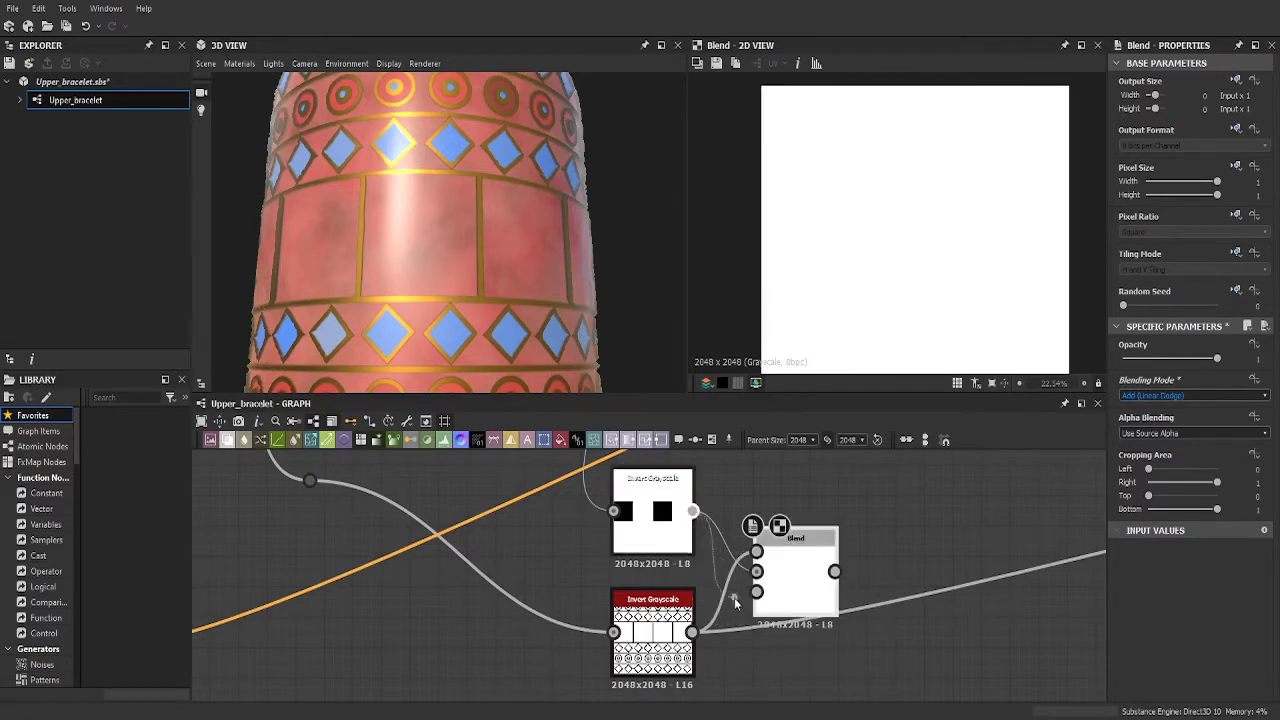
key("Delete")
left_click_drag(743, 577, 757, 571)
left_click(652, 520)
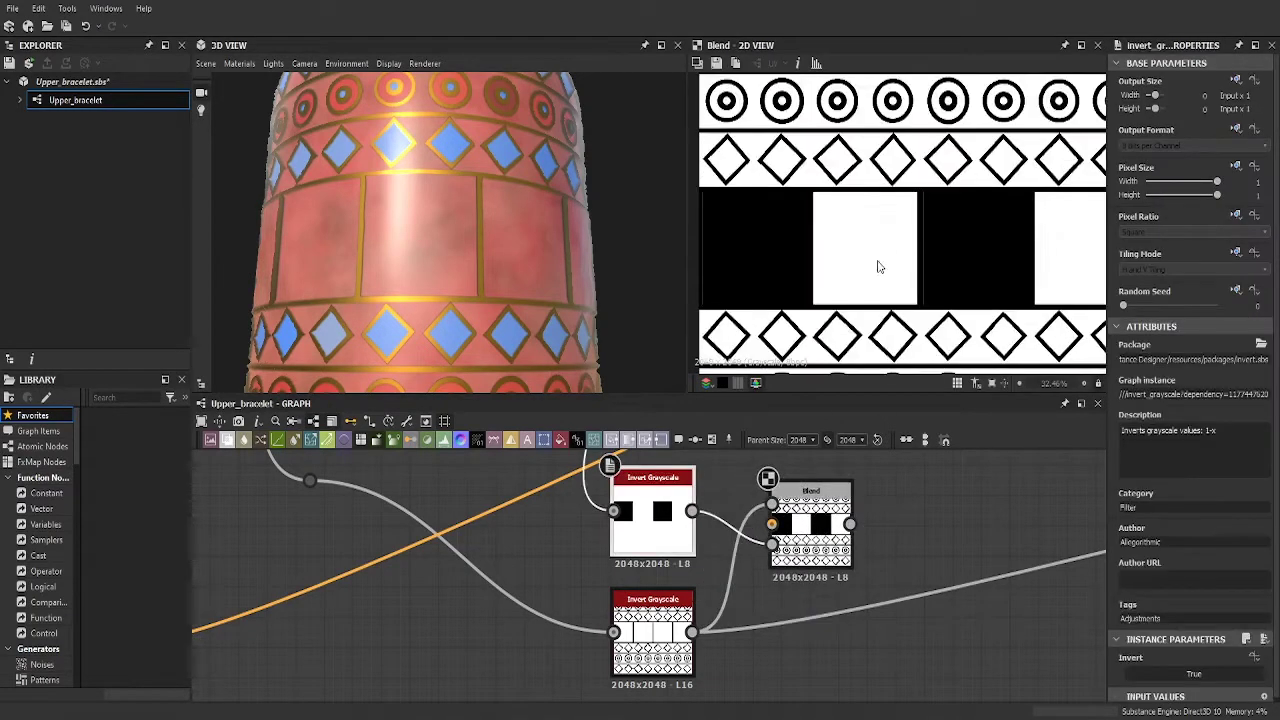
scroll(686, 601, "down", 3)
left_click_drag(527, 331, 646, 319)
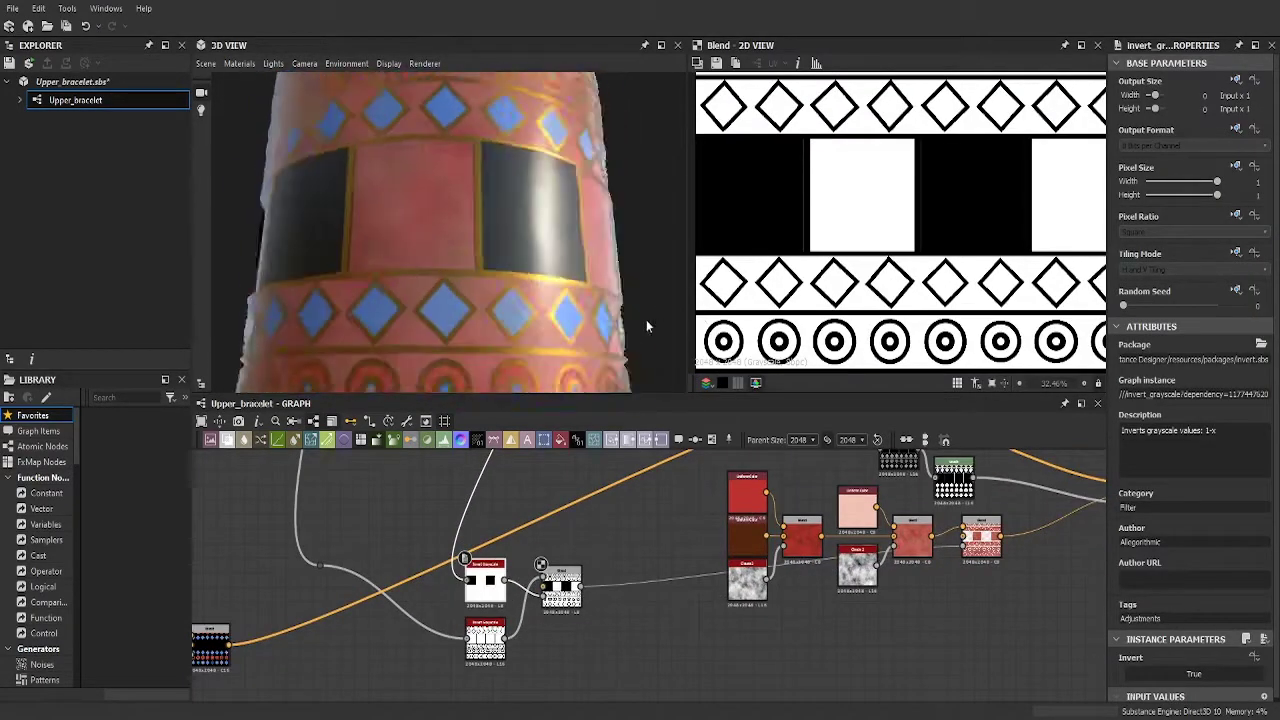
scroll(650, 570, "down", 1)
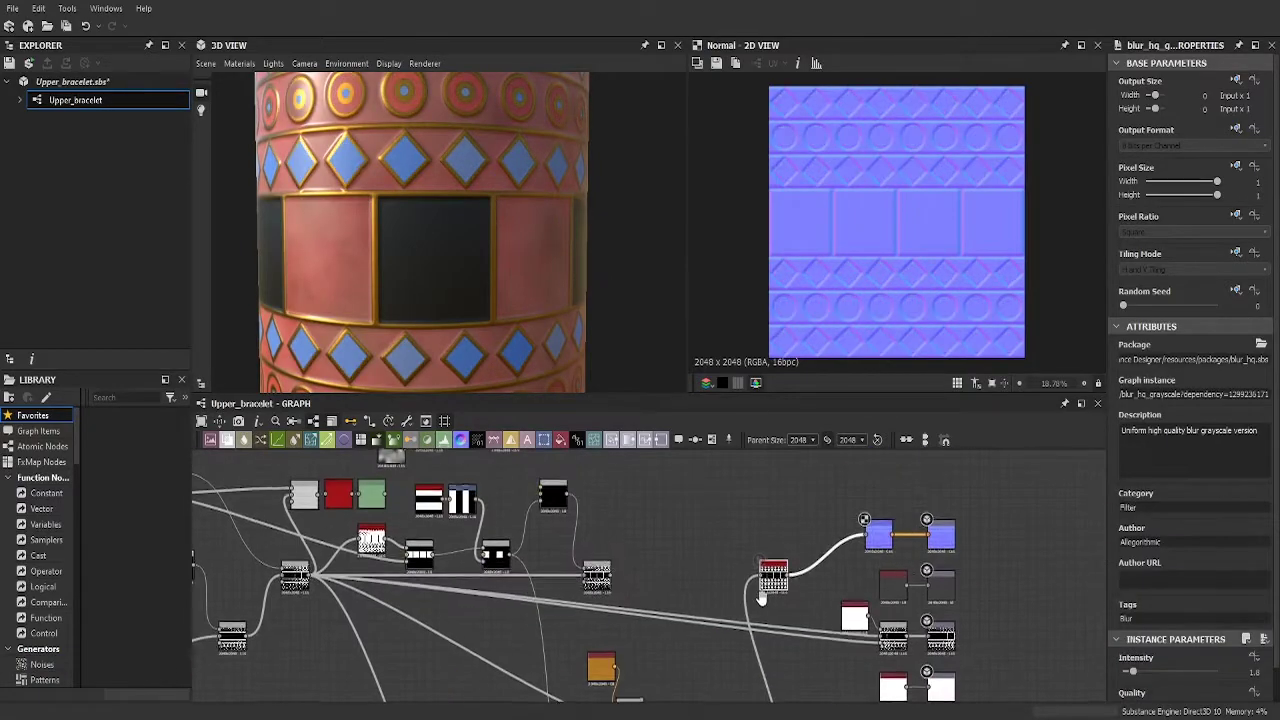
- Add an Invert Grayscale node after the Blend feeding the normal map
scroll(716, 537, "down", 2)
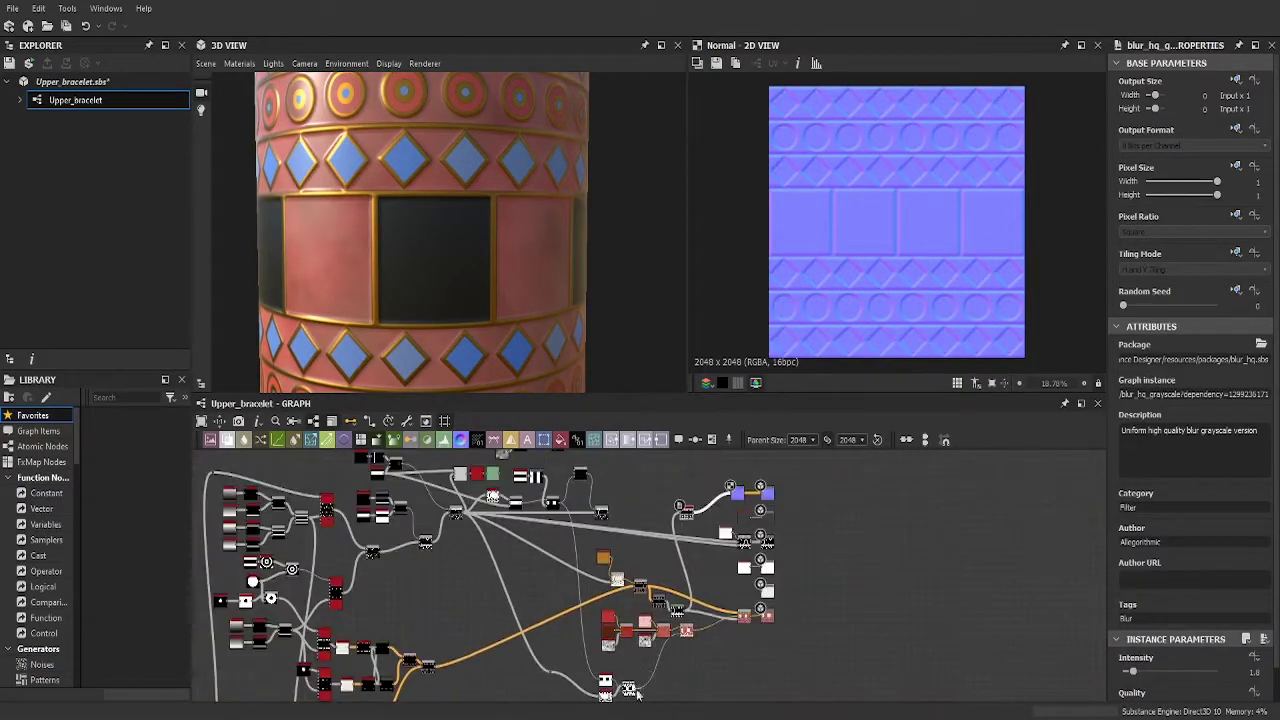
middle_click_drag(743, 634, 740, 616)
scroll(830, 597, "down", 3)
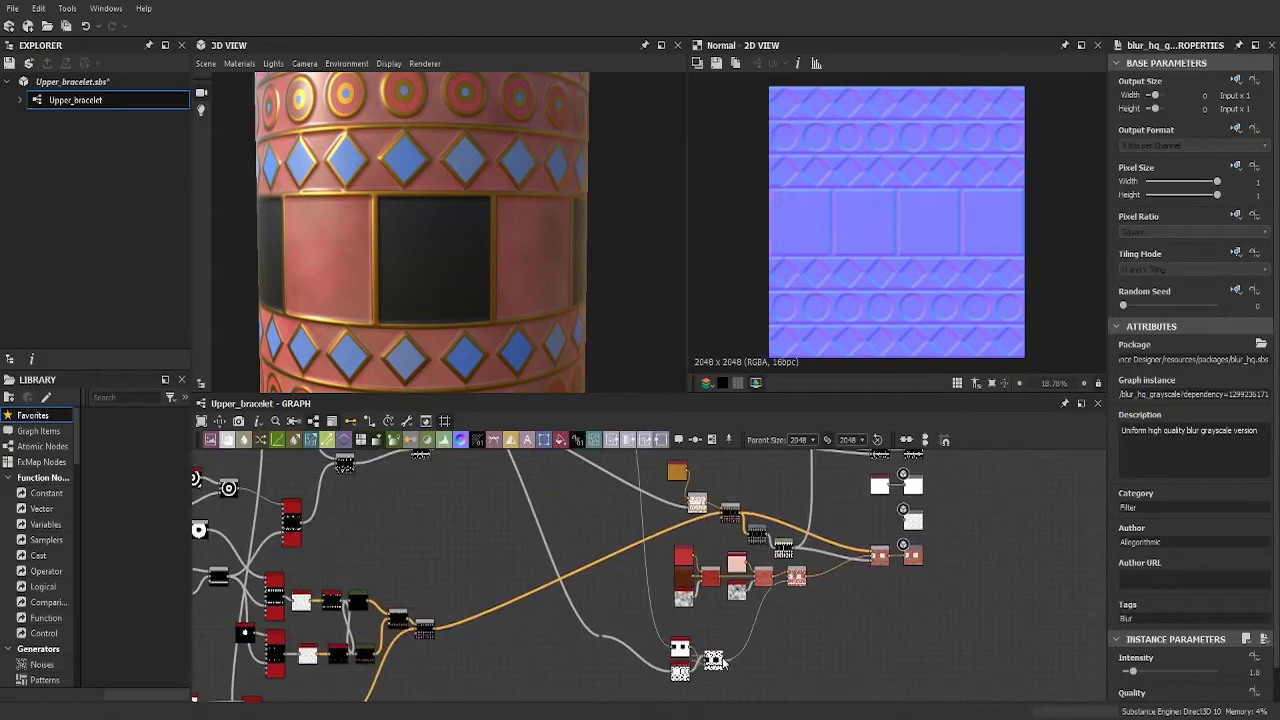
scroll(641, 630, "up", 3)
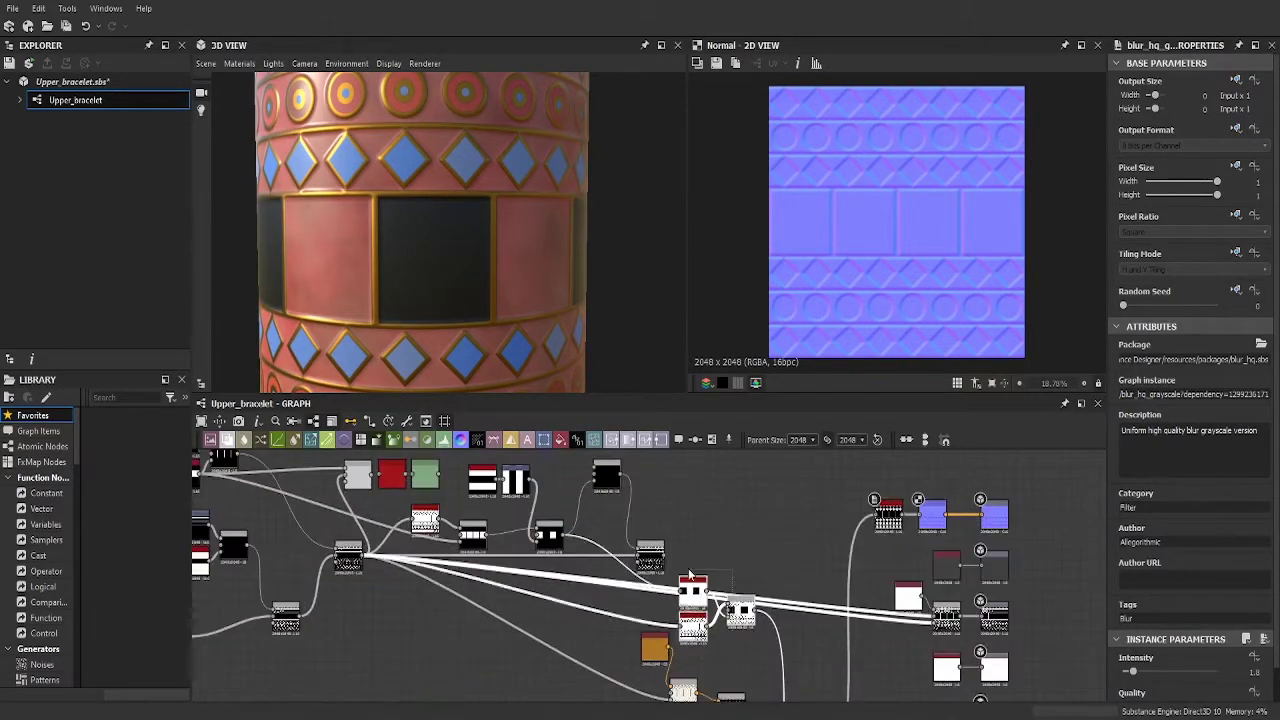
scroll(650, 560, "down", 2)
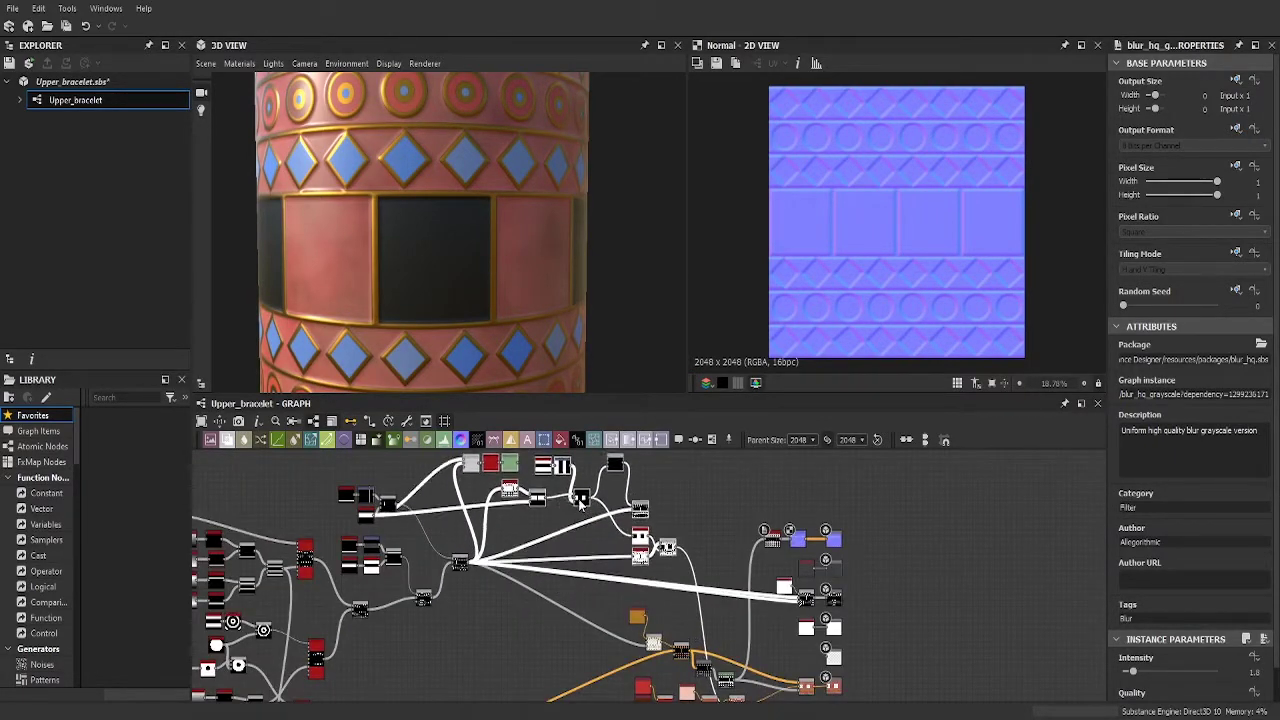
scroll(580, 502, "up", 2)
middle_click_drag(408, 500, 713, 610)
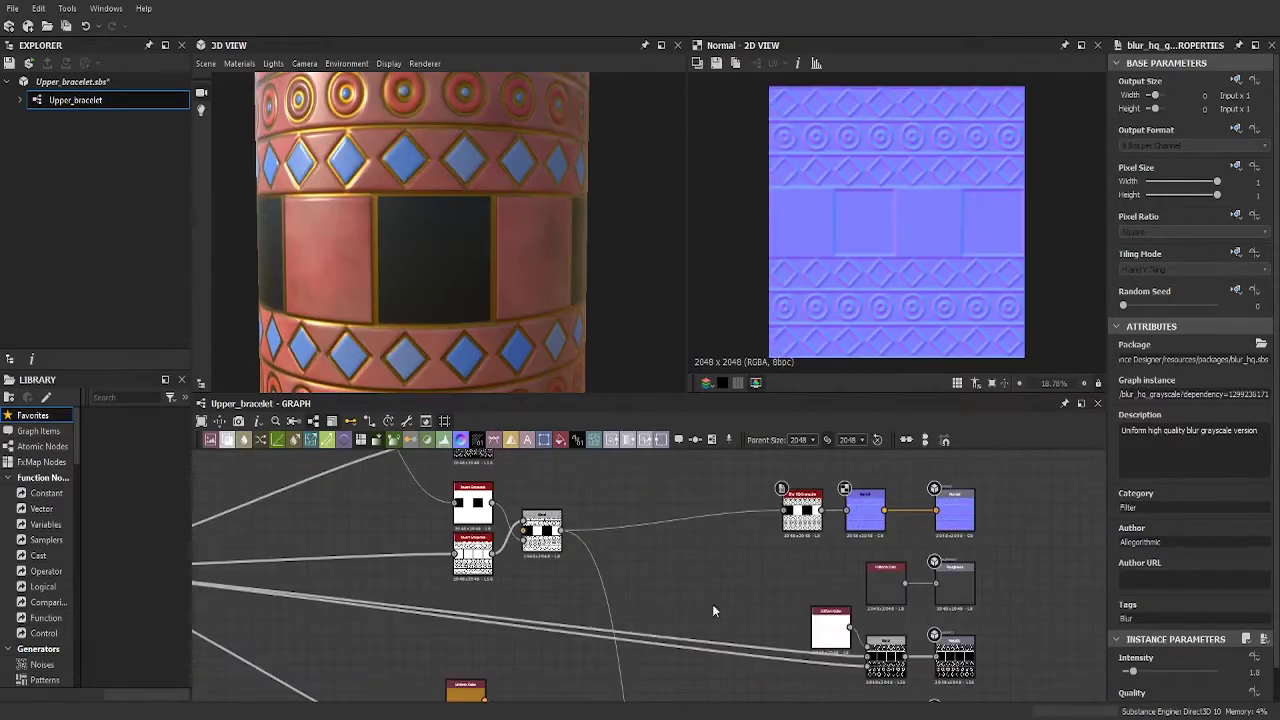
double_click(558, 557)
scroll(558, 557, "up", 3)
left_click_drag(551, 535, 620, 510)
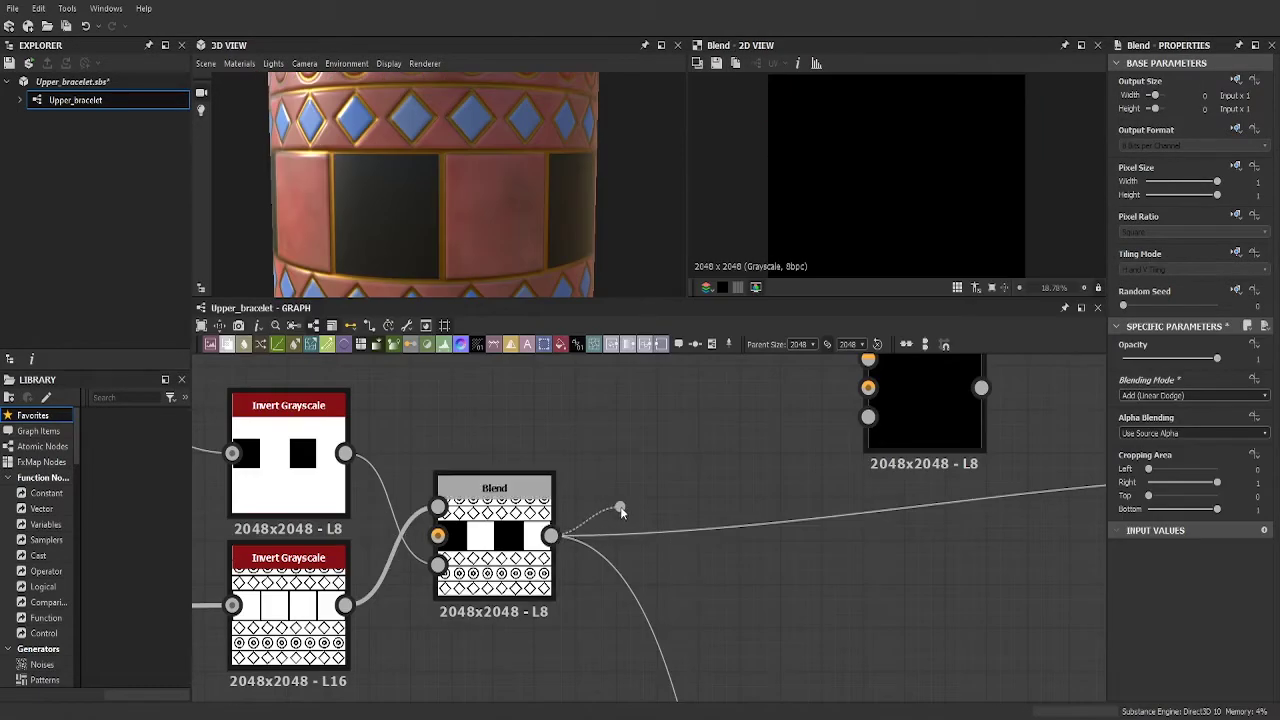
- Connect the inverted pattern into the Blend and line up the Invert Grayscale beside it
scroll(688, 482, "down", 2)
scroll(535, 567, "down", 3)
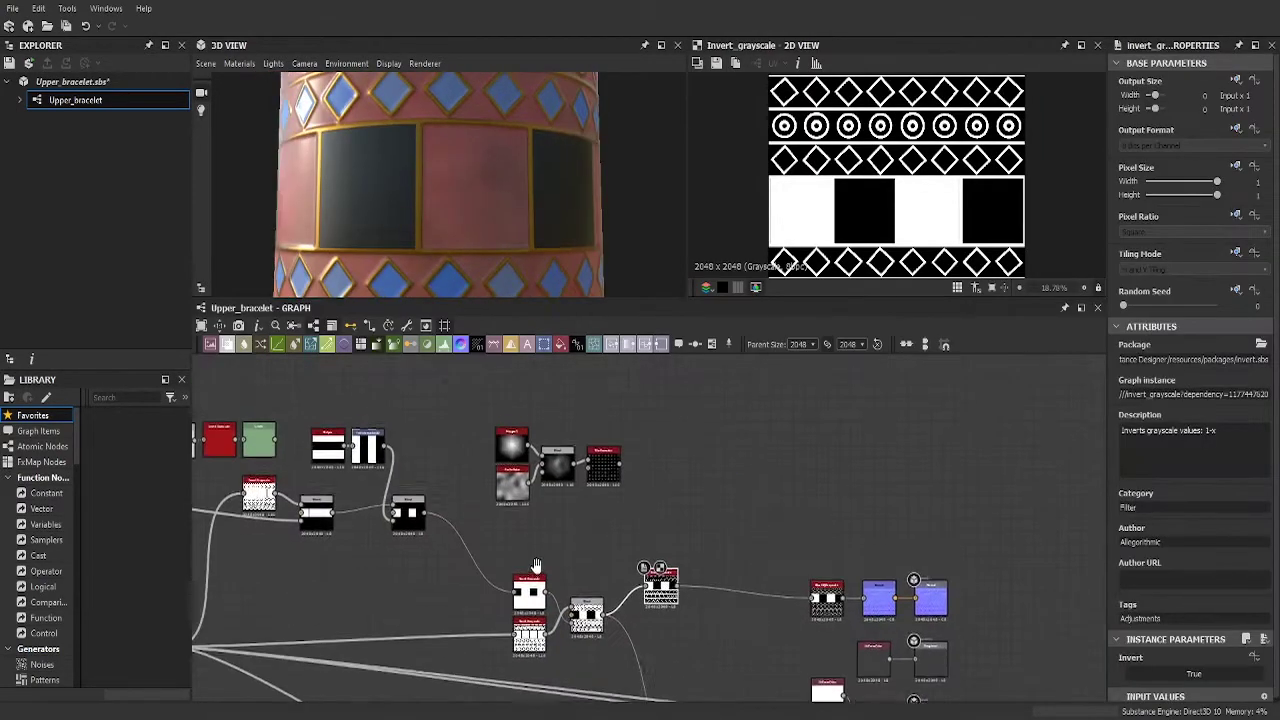
scroll(560, 540, "up", 1)
scroll(608, 509, "up", 1)
scroll(608, 509, "up", 1)
scroll(670, 527, "up", 1)
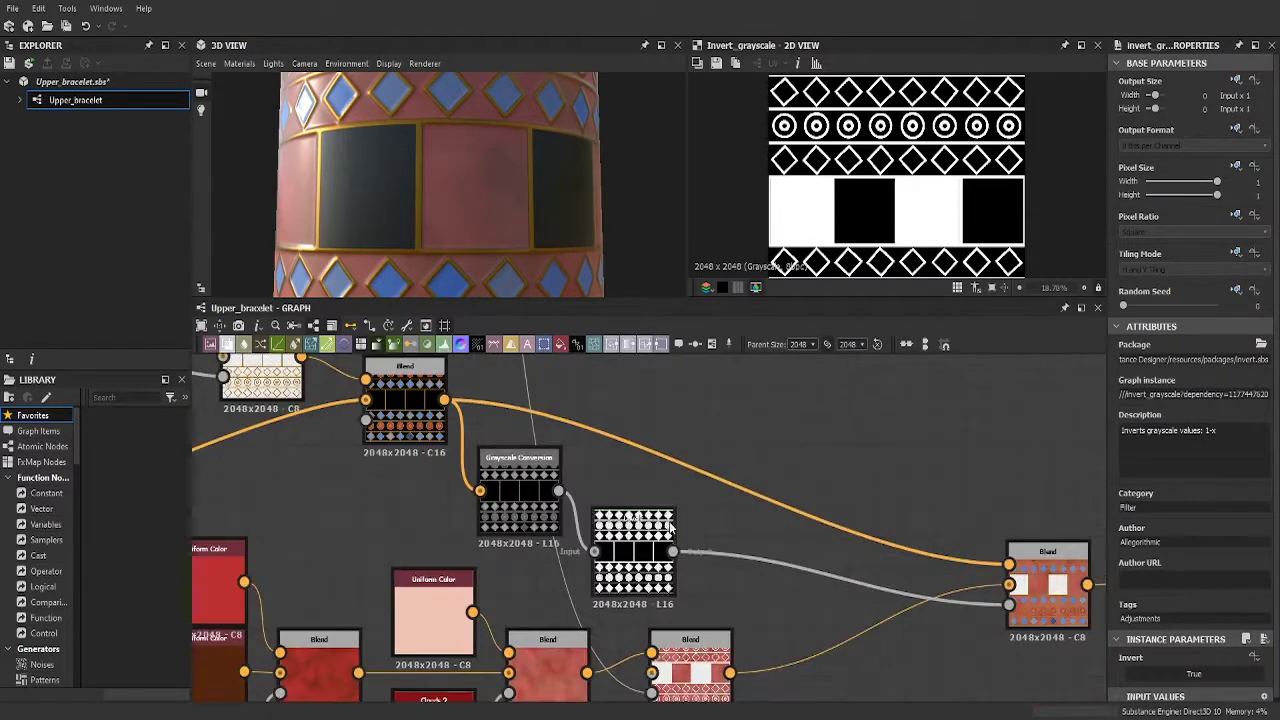
scroll(670, 527, "down", 3)
double_click(690, 520)
scroll(618, 601, "up", 3)
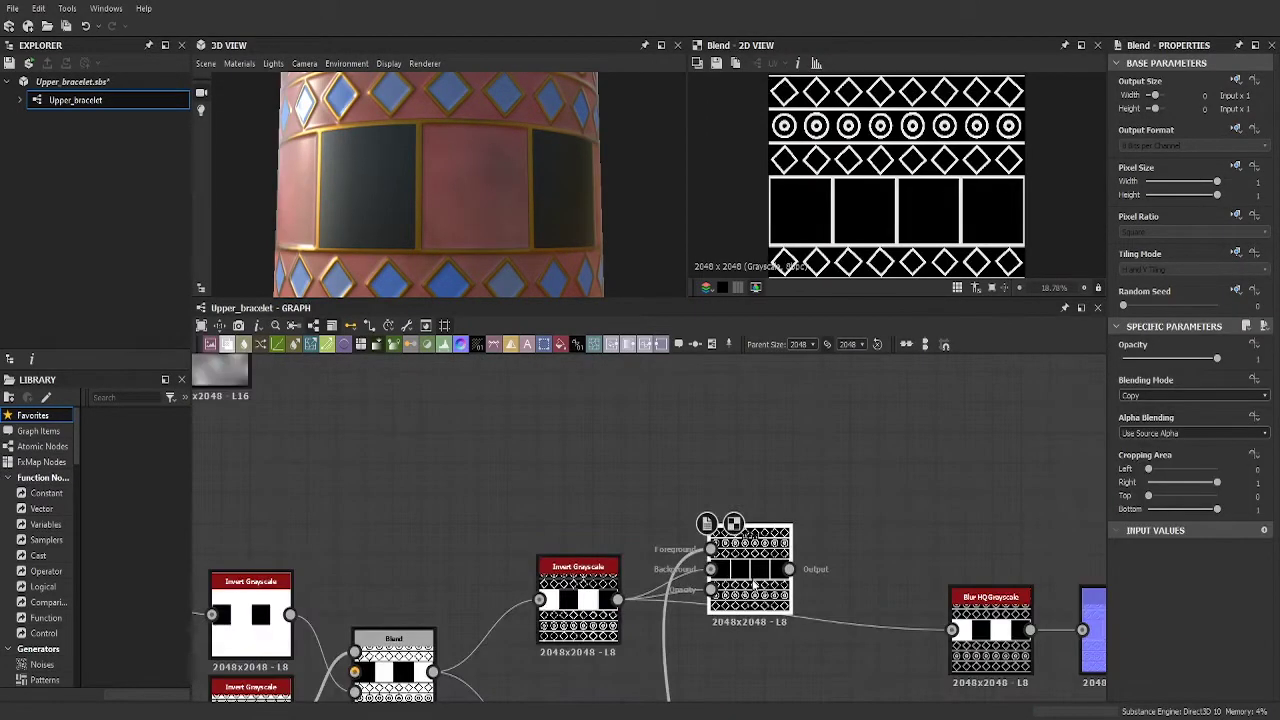
middle_click_drag(754, 583, 752, 527)
left_click_drag(632, 528, 709, 514)
middle_click_drag(700, 560, 614, 560)
left_click_drag(457, 500, 442, 500)
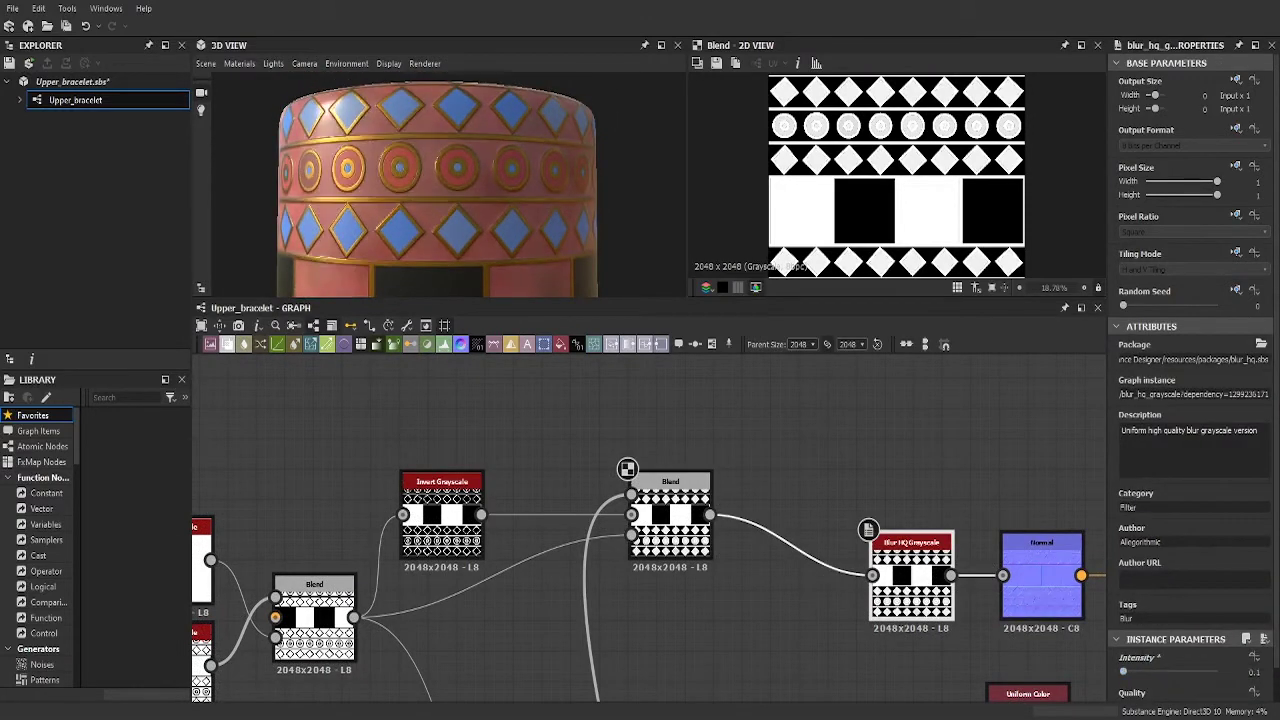
- Insert a Levels node between the Blend and the Blur HQ Grayscale node
middle_click_drag(760, 600, 608, 540)
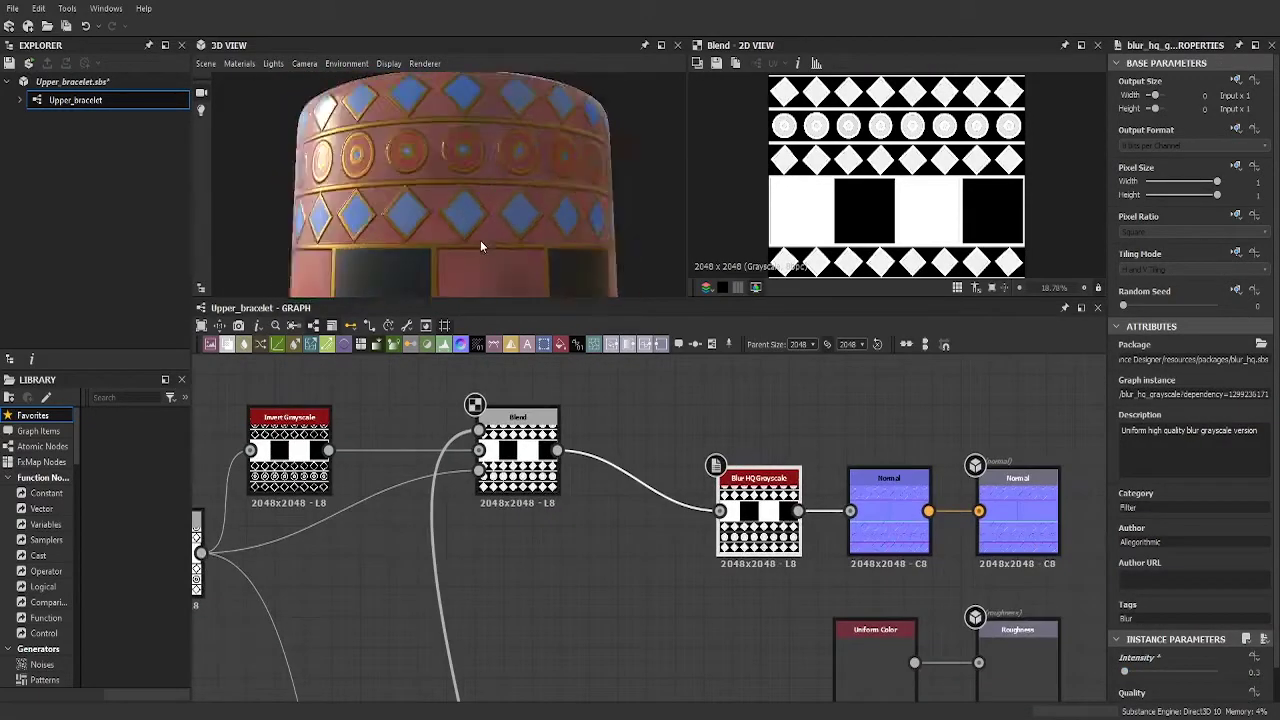
mouse_move(480, 240)
left_mouse_down()
mouse_move(270, 145)
mouse_move(300, 170)
left_mouse_up()
scroll(760, 510, "up", 5)
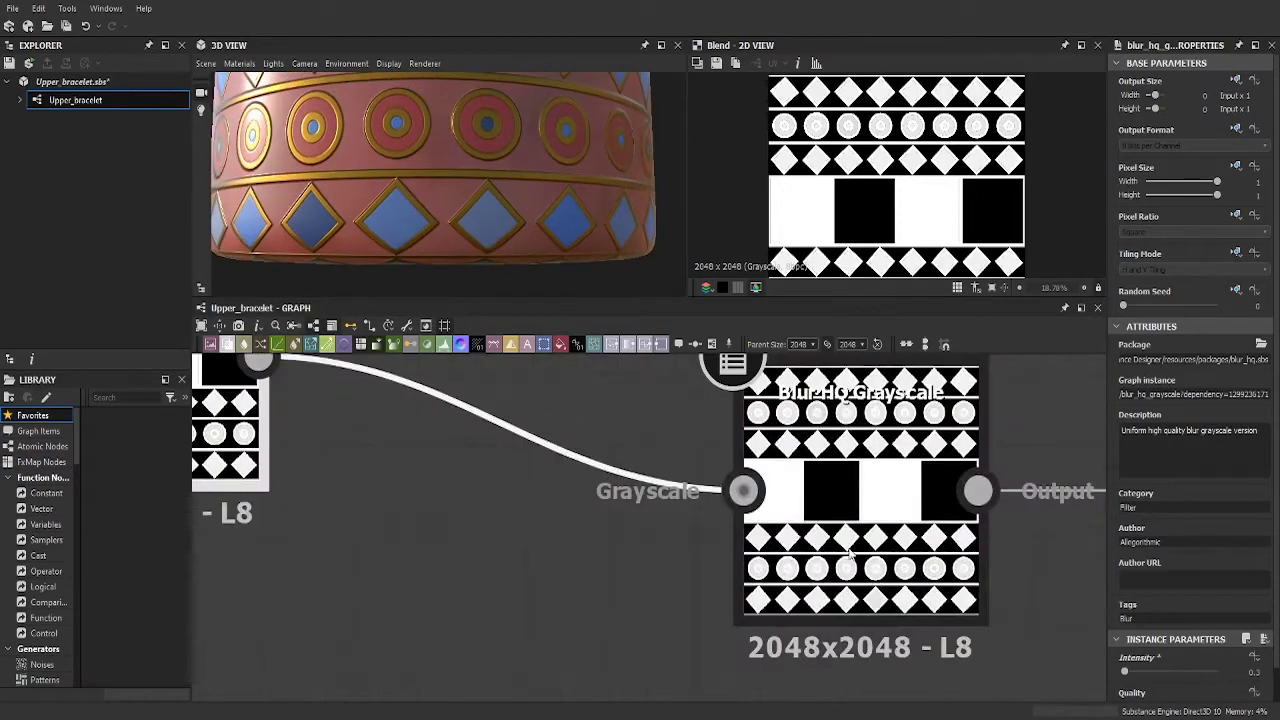
scroll(666, 500, "down", 8)
scroll(848, 572, "up", 8)
left_click(848, 572)
scroll(848, 572, "down", 6)
scroll(643, 400, "up", 5)
left_click(643, 400)
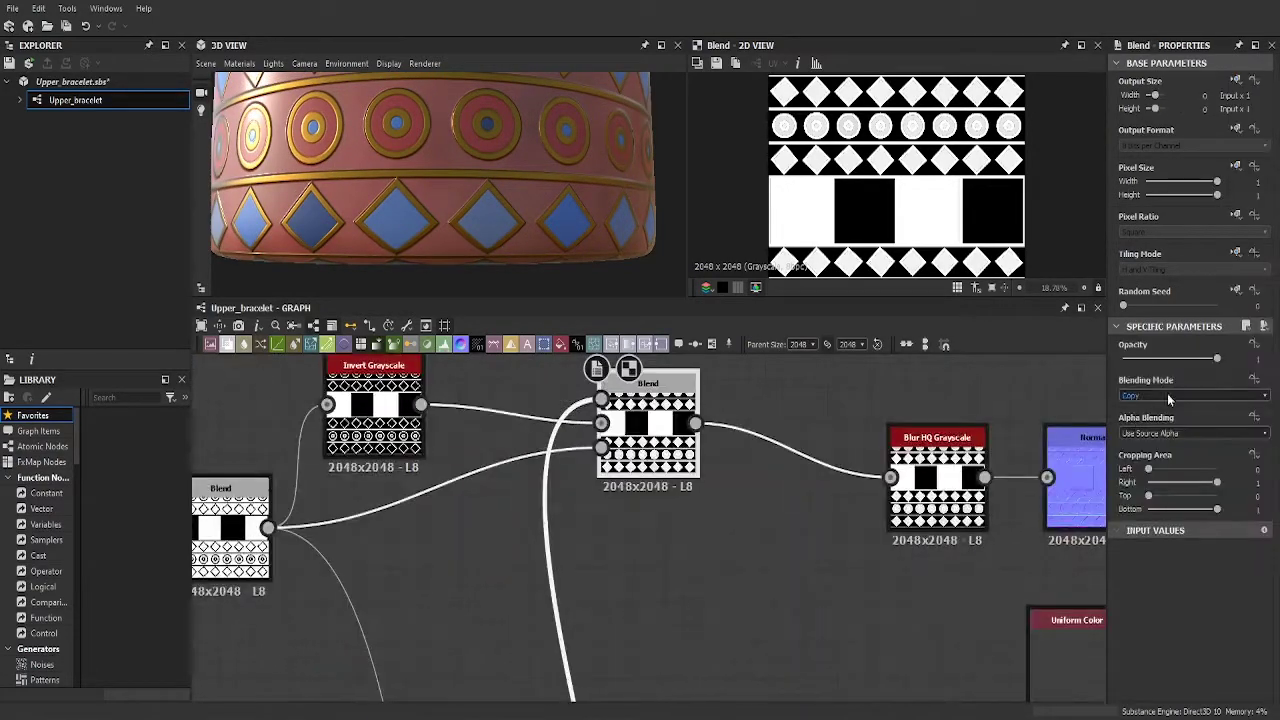
scroll(663, 414, "up", 3)
middle_click_drag(663, 414, 475, 437)
scroll(475, 437, "down", 3)
left_click_drag(562, 510, 797, 535)
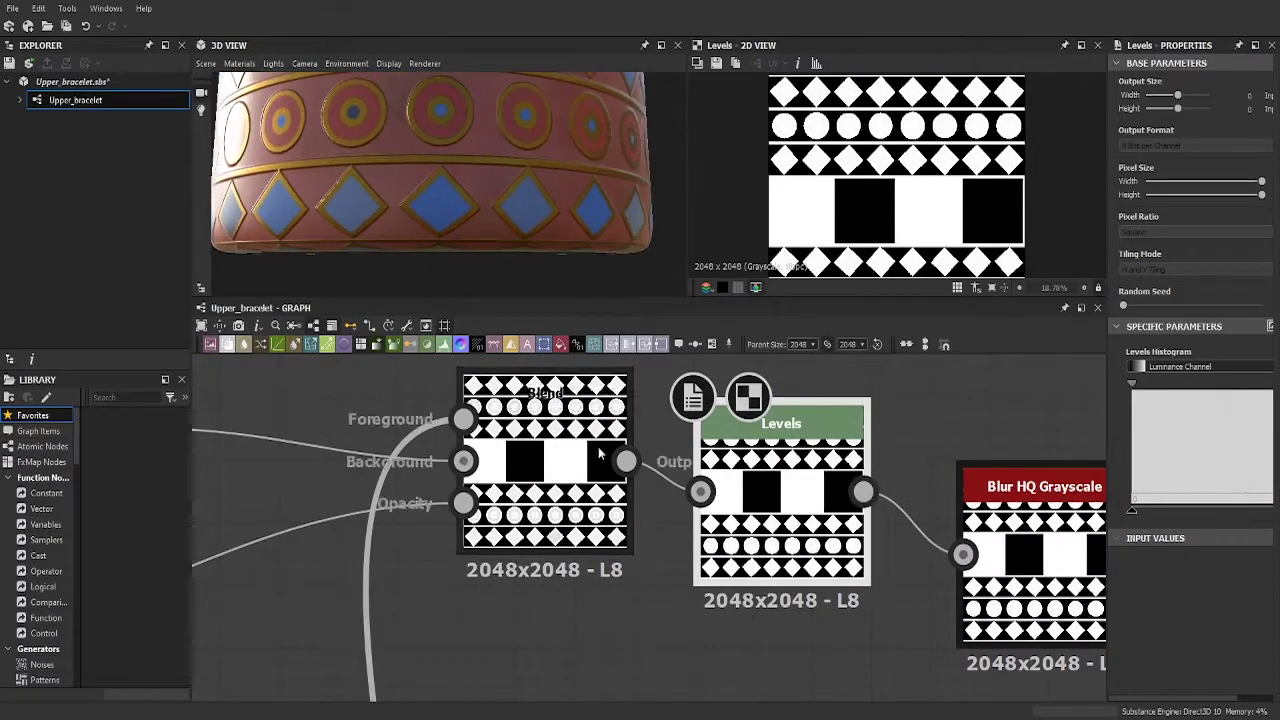
- Tune the Levels histogram so circles regain their rings, and raise 3D Height Scale to about 0.81
scroll(531, 417, "down", 3)
scroll(414, 168, "up", 2)
scroll(414, 168, "down", 3)
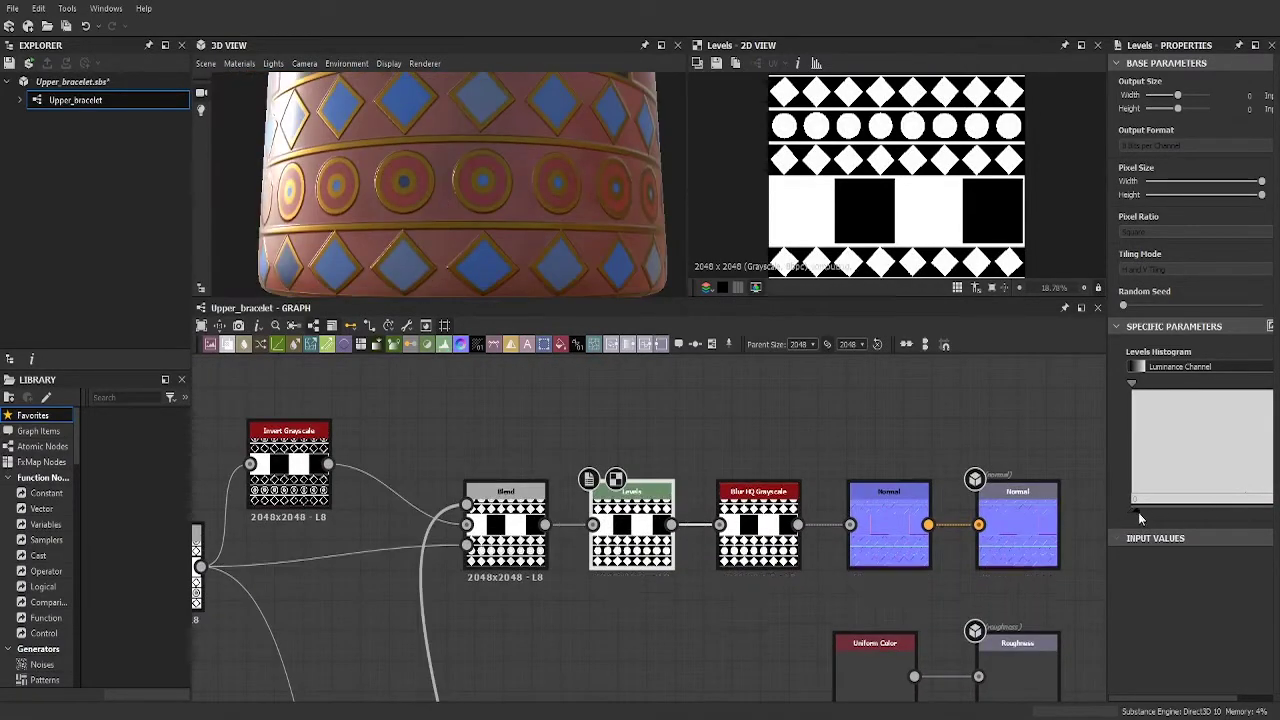
scroll(596, 528, "up", 2)
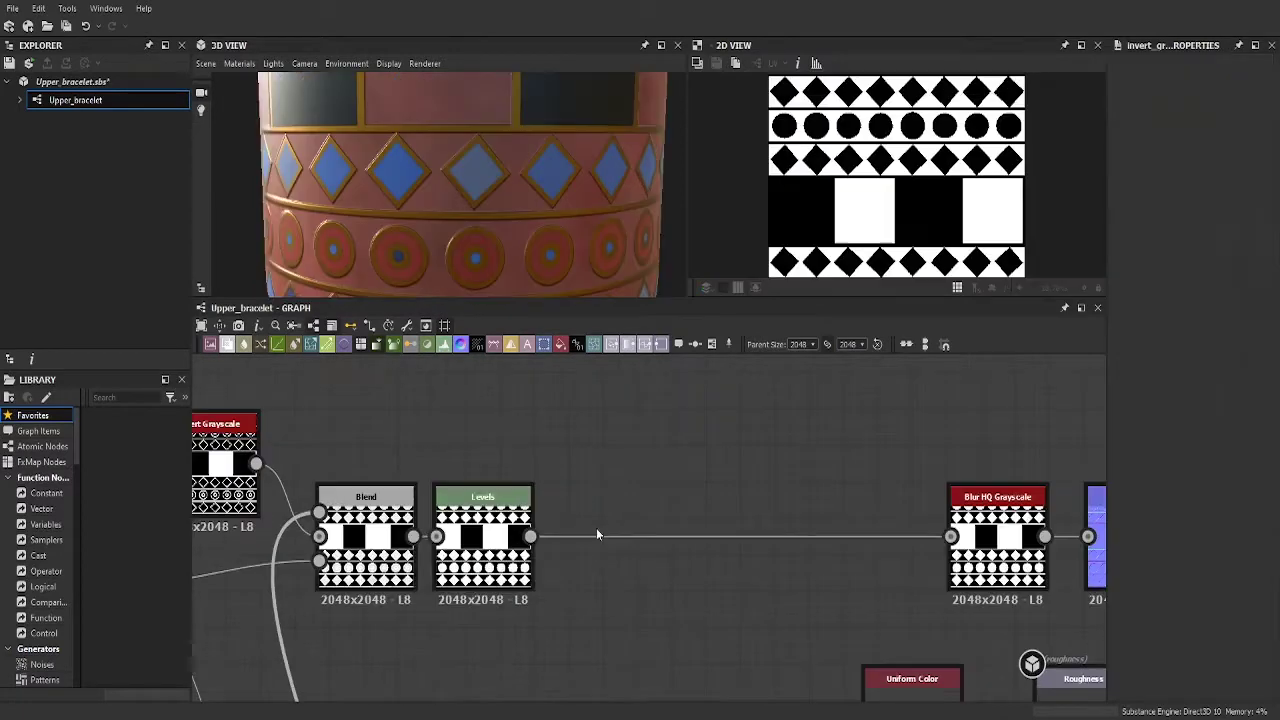
left_click(483, 540)
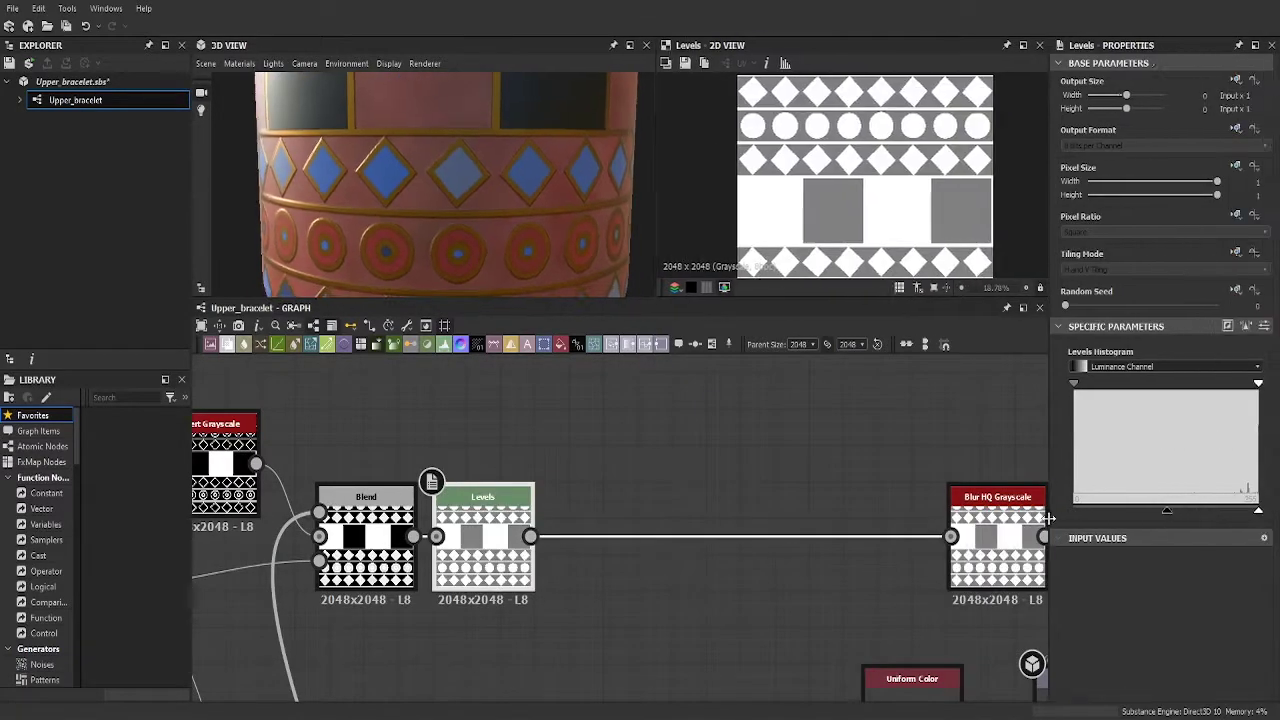
mouse_move(1258, 512)
left_mouse_down()
mouse_move(1199, 512)
mouse_move(1258, 512)
left_mouse_up()
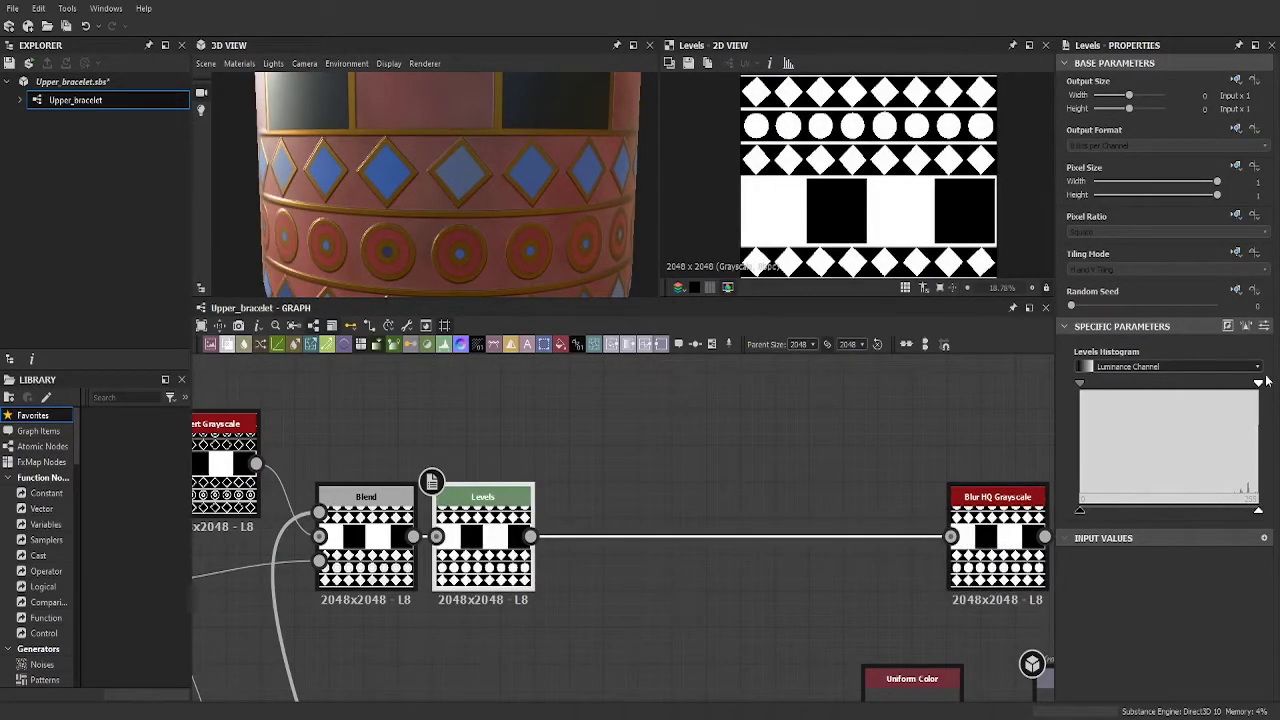
left_click_drag(1168, 383, 1180, 383)
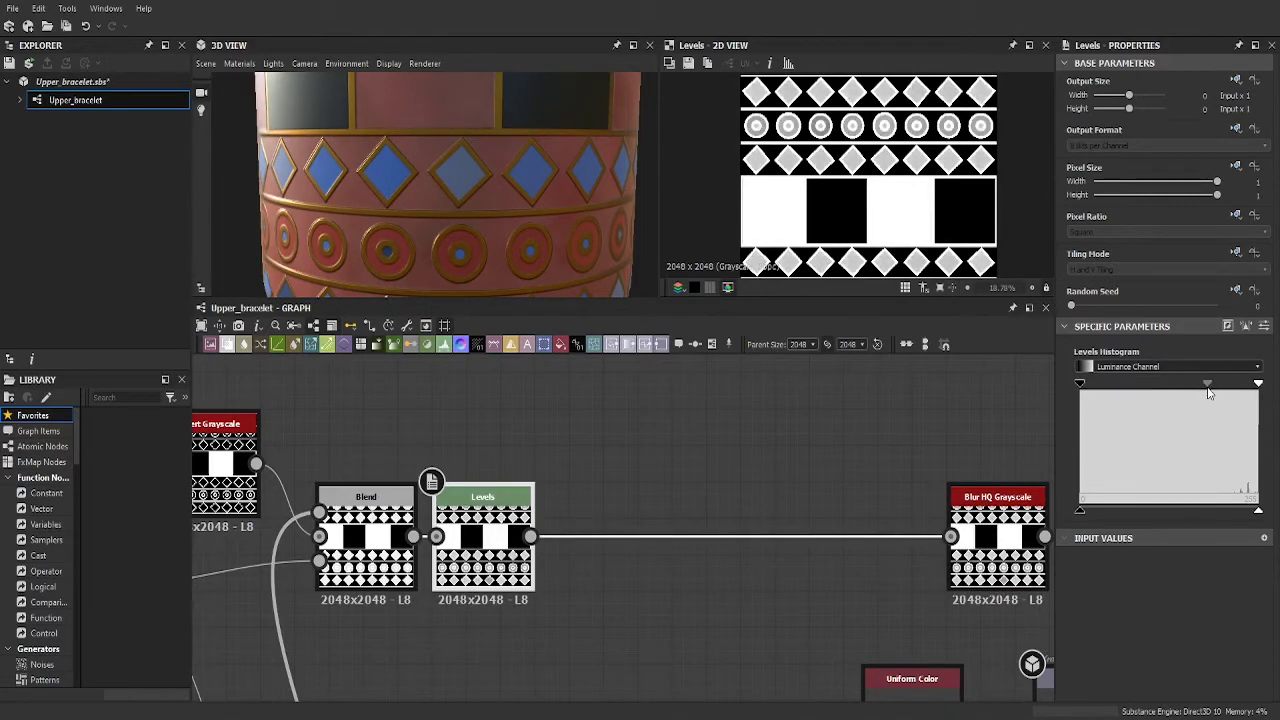
left_click(453, 160)
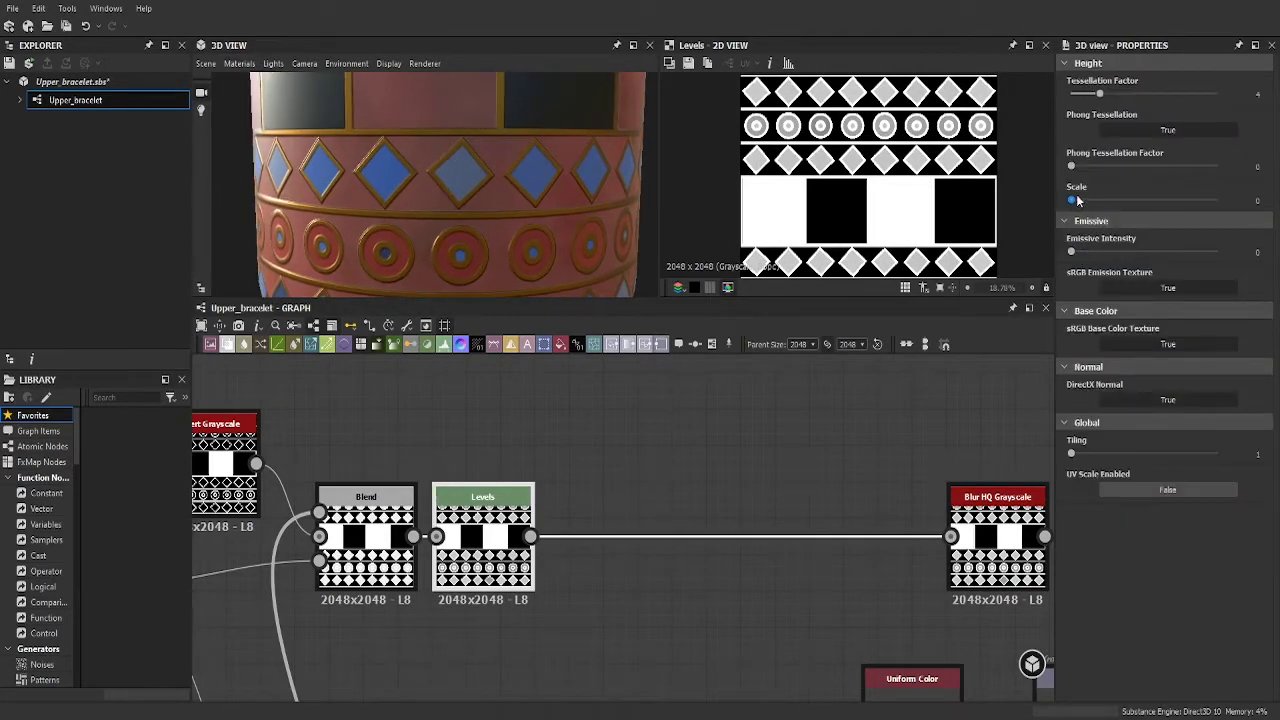
left_click_drag(1077, 199, 1174, 211)
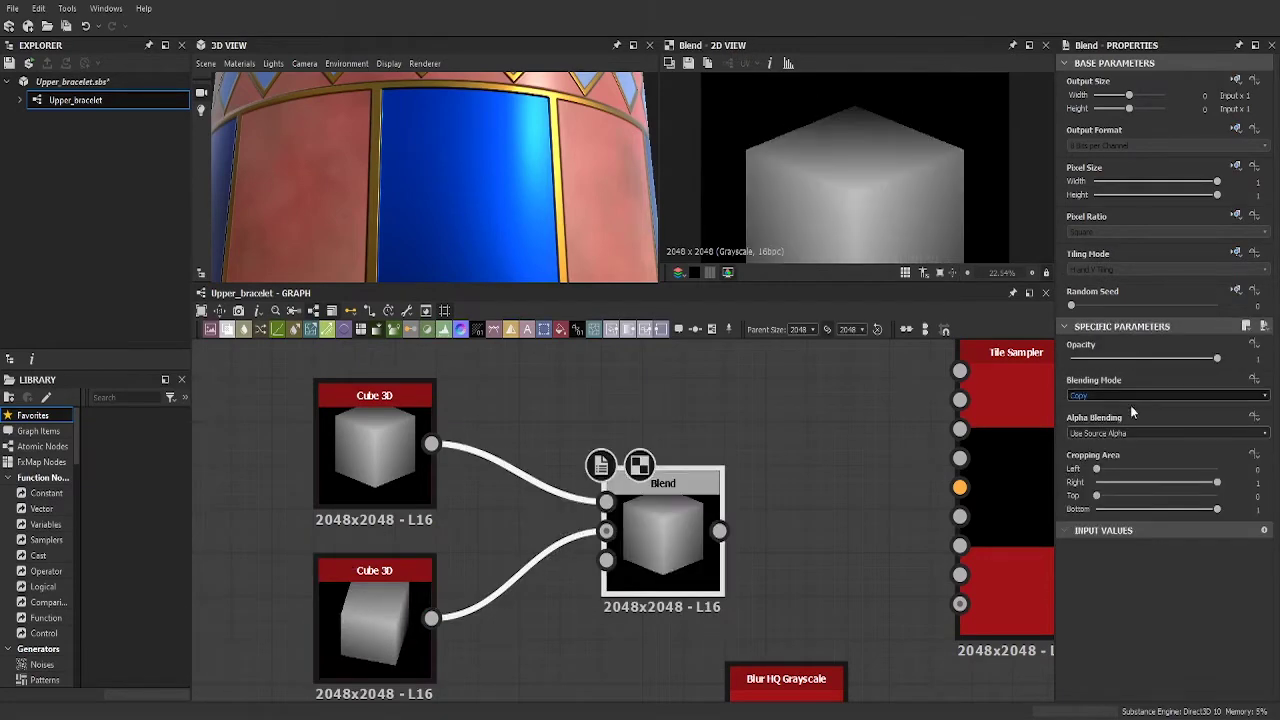
- Set the cube blend to Subtract and adjust the crystal Tile Sampler settings
left_click(1130, 398)
left_click(1112, 435)
left_click(374, 620)
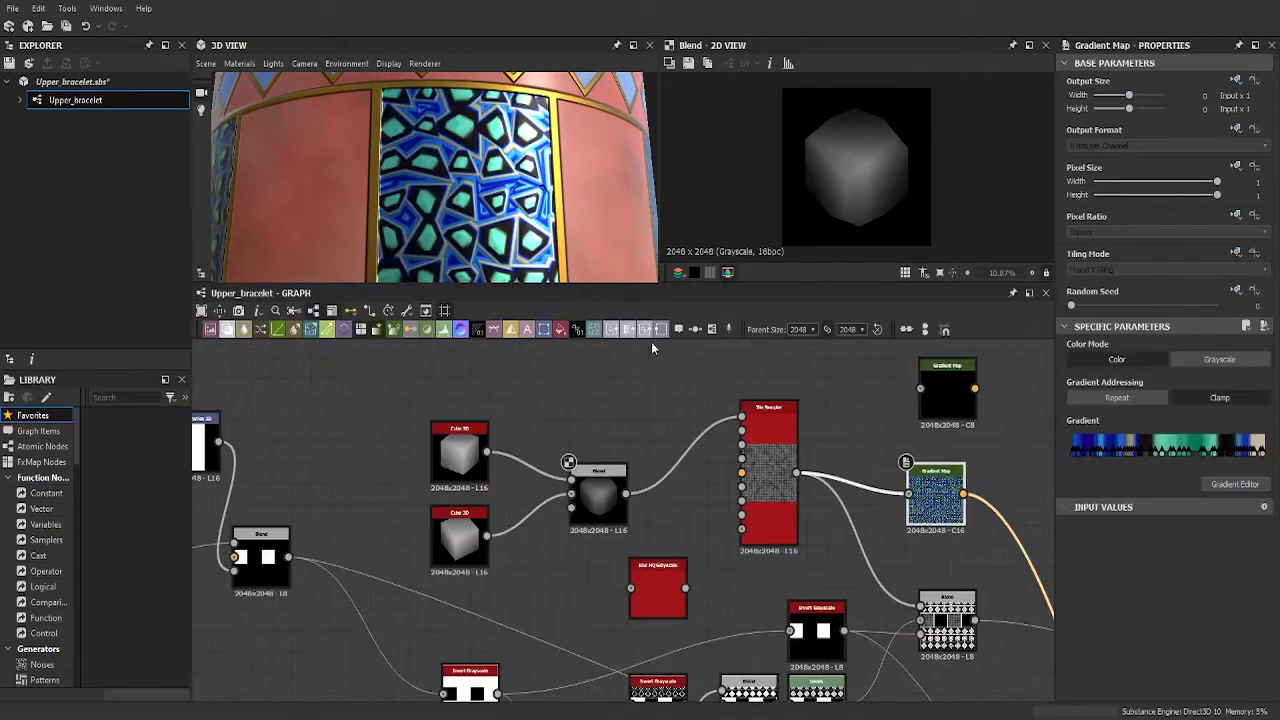
left_click(775, 459)
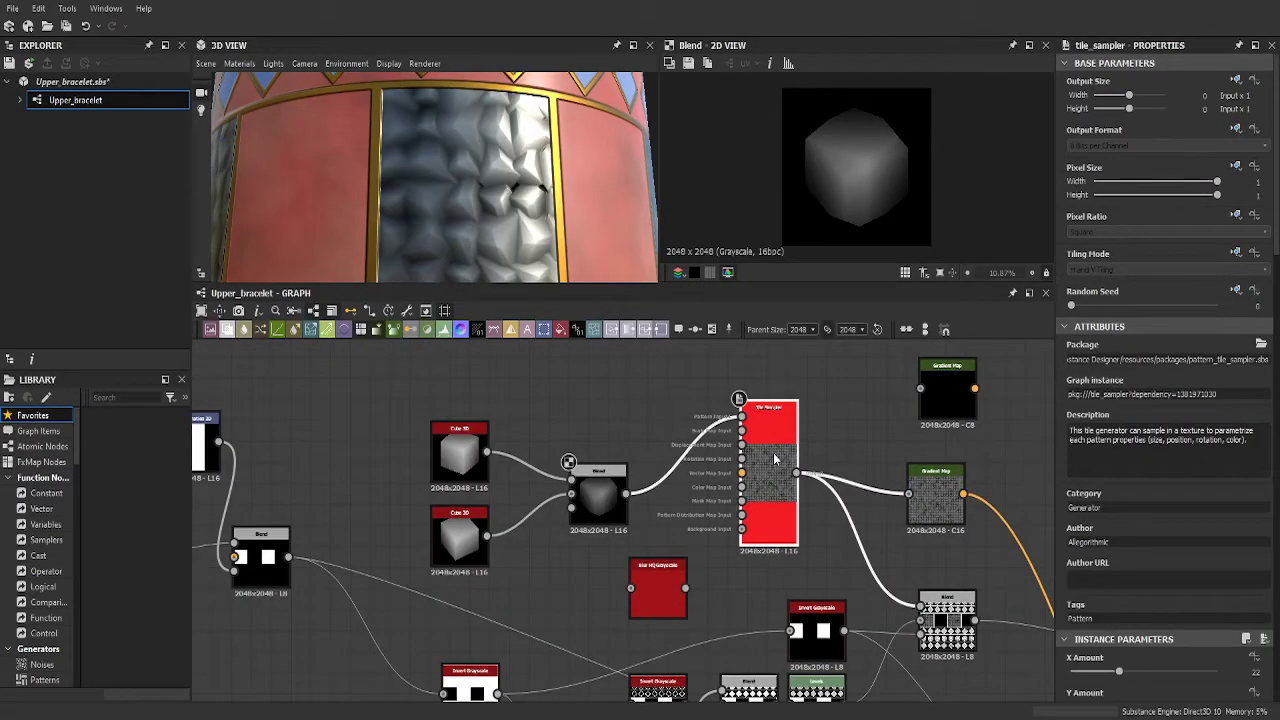
scroll(1112, 503, "down", 10)
scroll(1112, 551, "down", 3)
mouse_move(1152, 482)
left_mouse_down()
mouse_move(1141, 482)
mouse_move(1191, 522)
left_mouse_up()
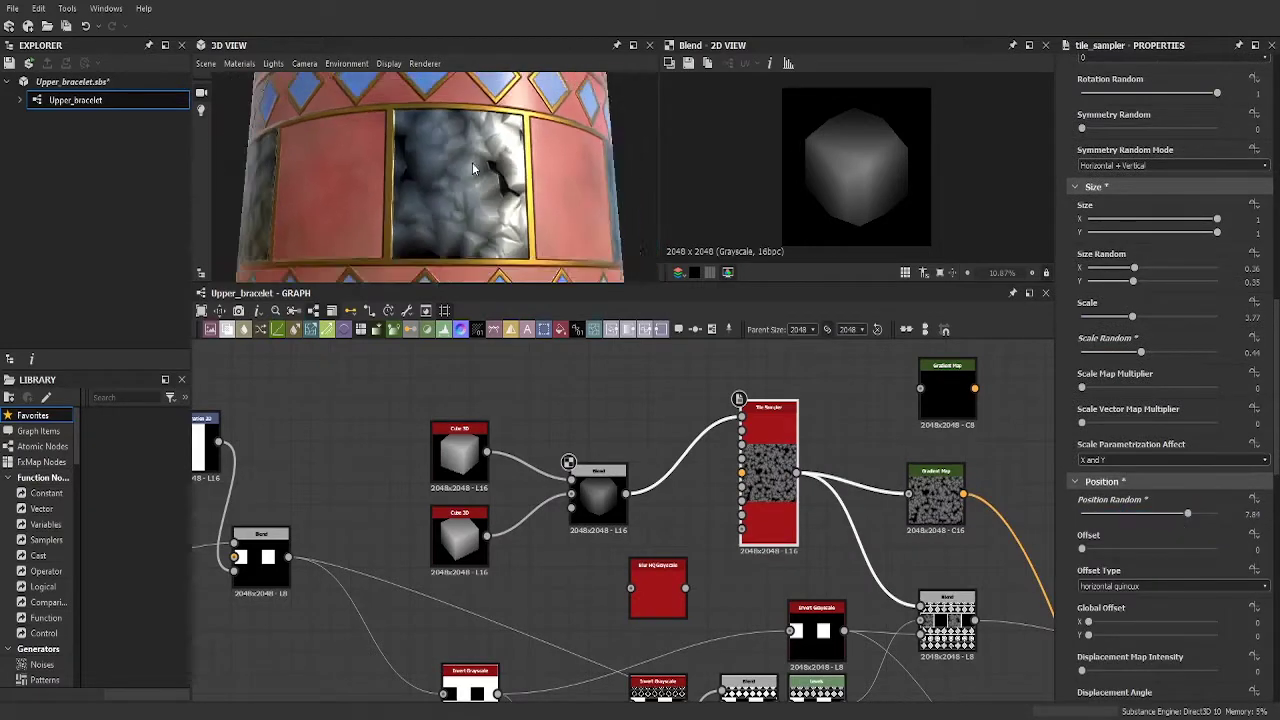
- Blend a third Cube 3D into the crystal pattern at 0.7 opacity
left_click(598, 492)
left_click_drag(598, 492, 550, 495)
left_click(461, 452)
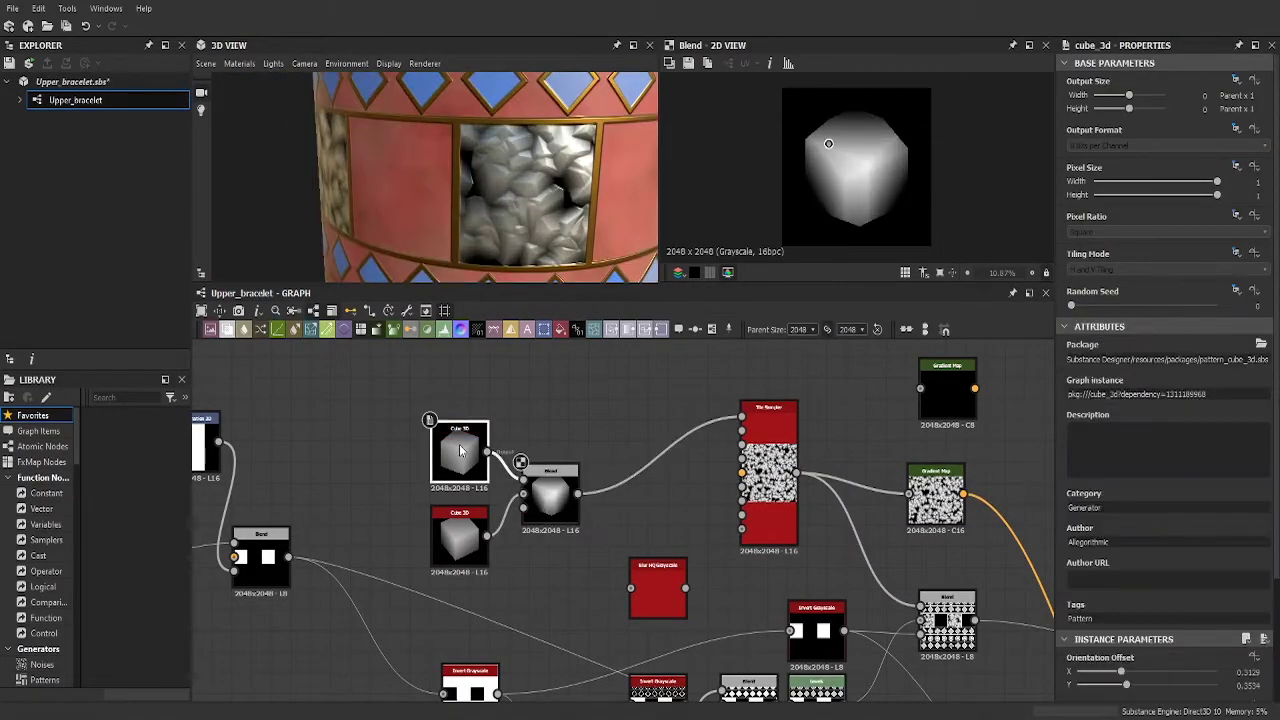
left_click_drag(599, 404, 624, 440)
left_click(549, 391)
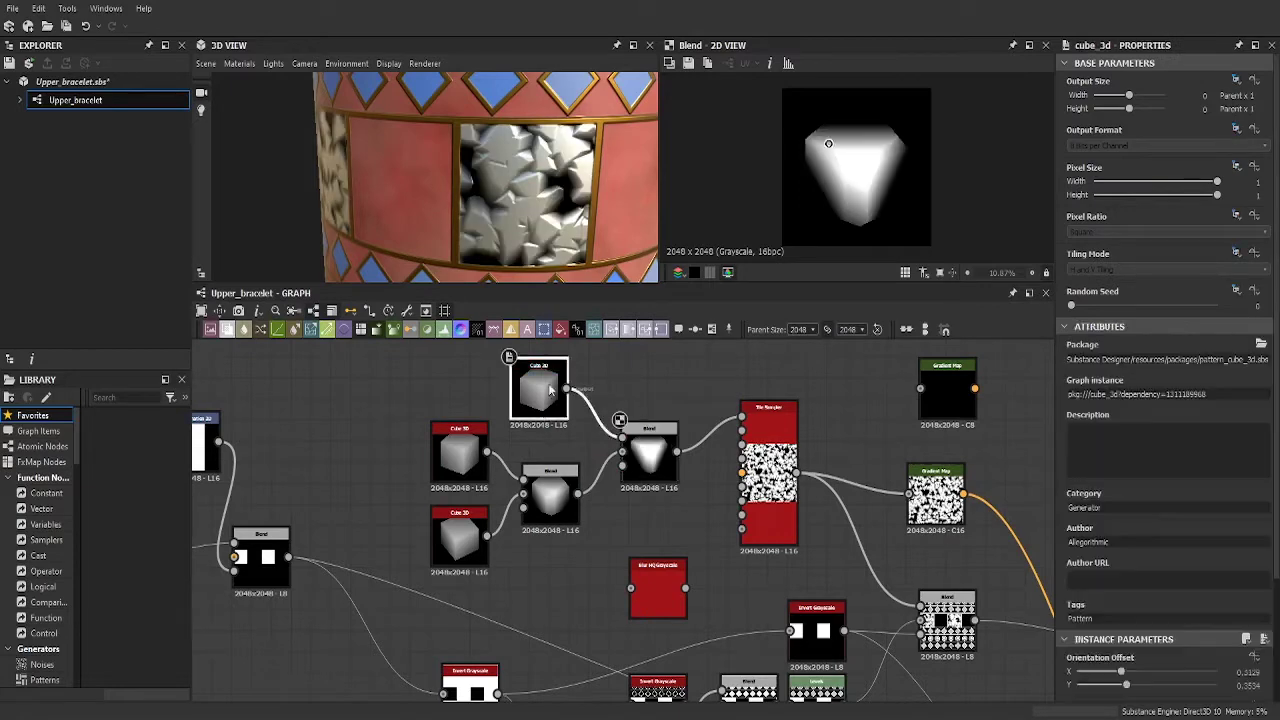
left_click(649, 450)
left_click_drag(1215, 359, 1175, 363)
left_click(539, 390)
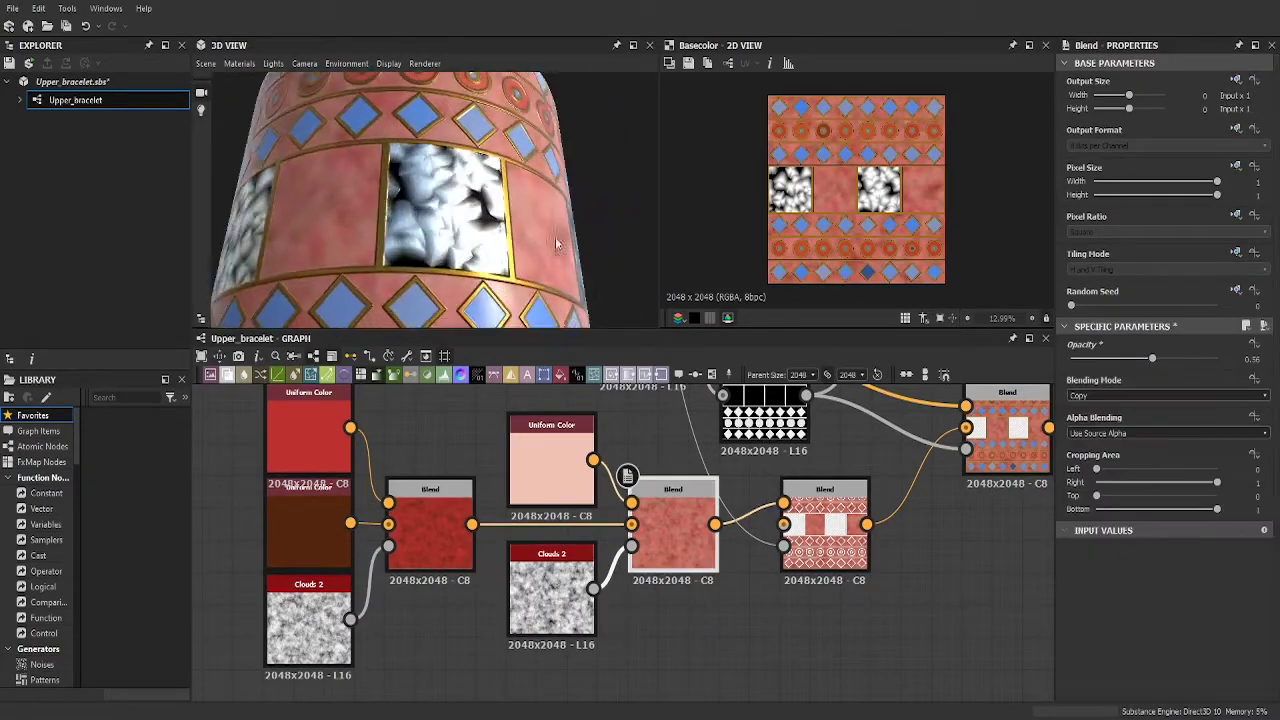
- Raise Tile Sampler X/Y Amount to 62, tweak Size/Scale Random and set Color Random to 0.58
left_click_drag(557, 244, 226, 110)
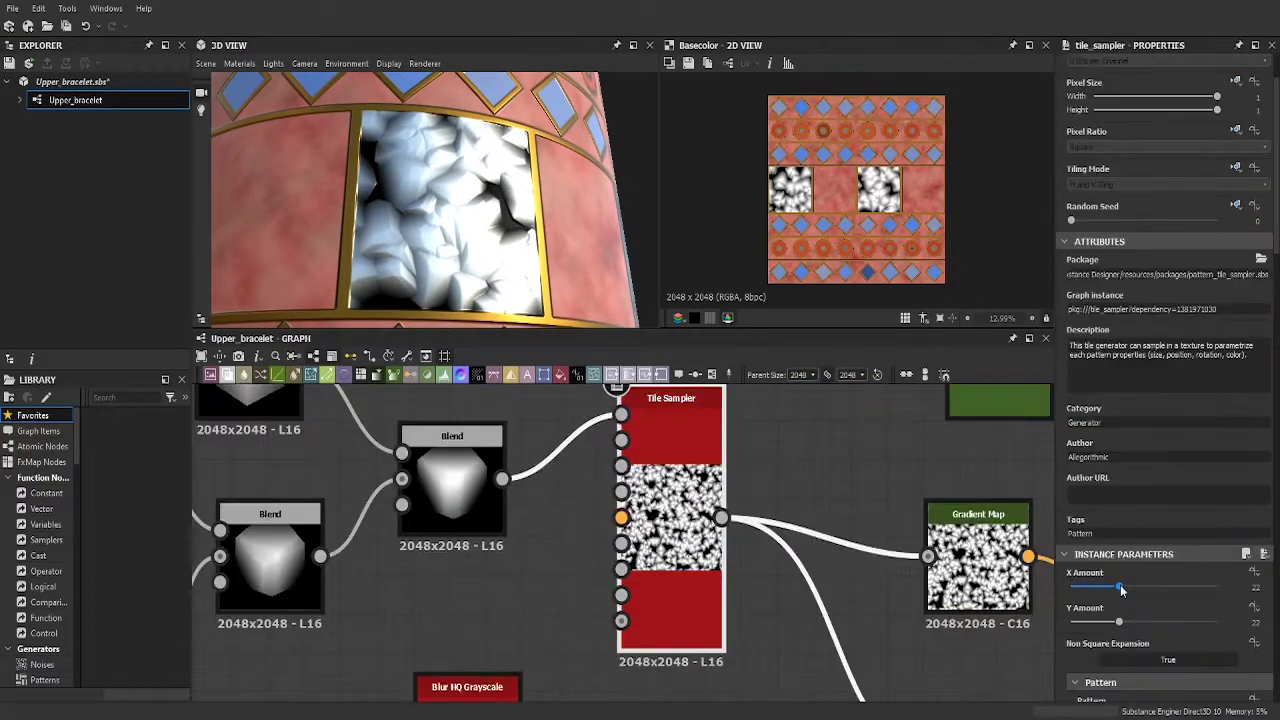
left_click_drag(1121, 588, 1205, 588)
left_click_drag(1119, 622, 1210, 622)
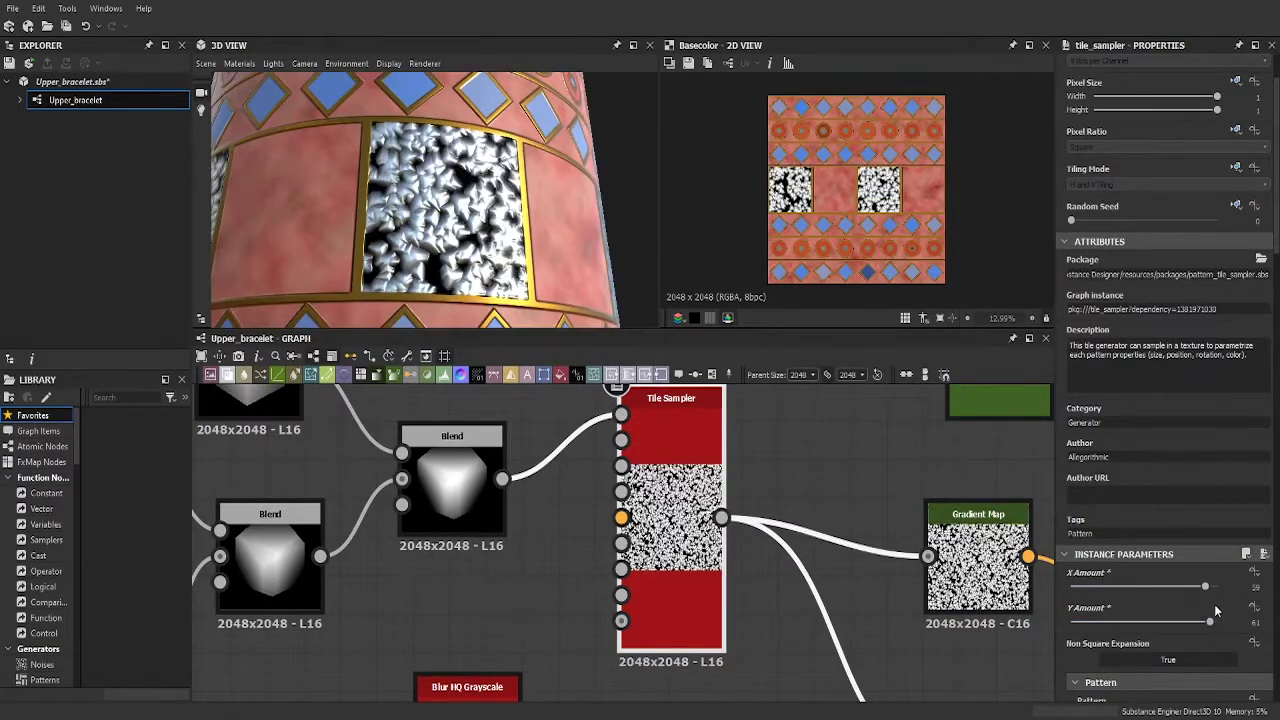
scroll(1124, 584, "down", 3)
scroll(1150, 545, "down", 2)
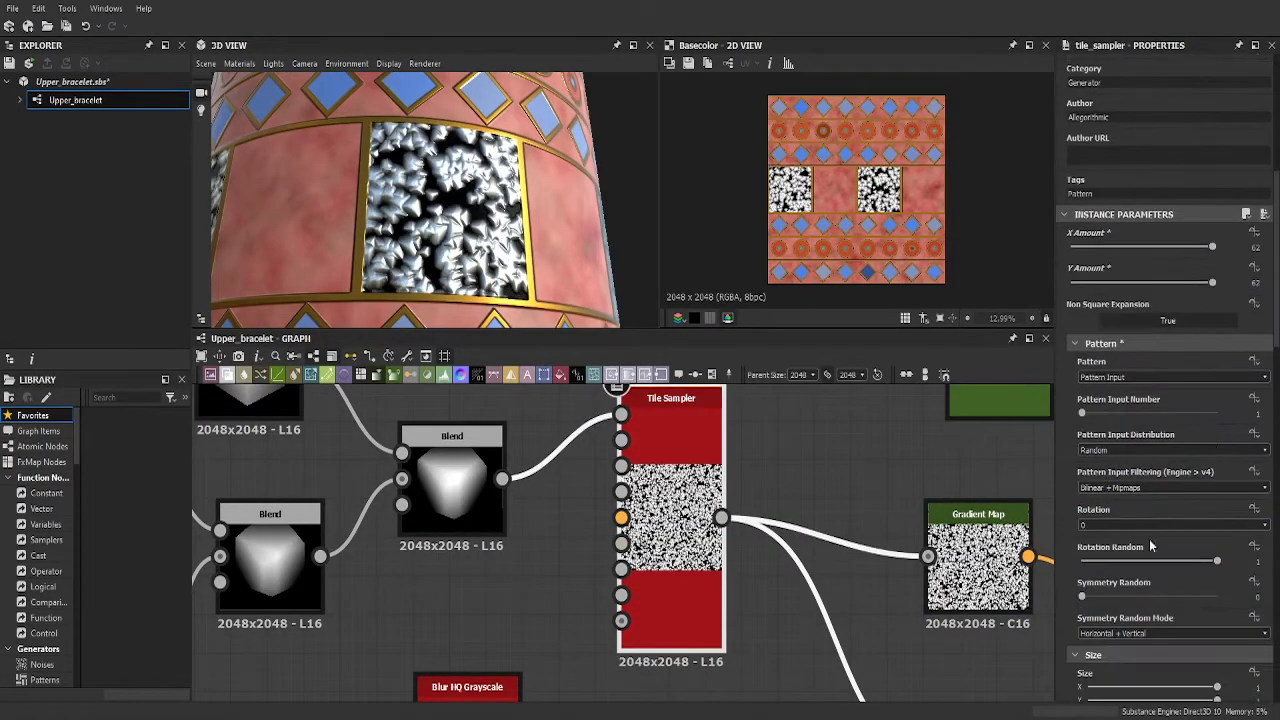
scroll(1243, 562, "down", 3)
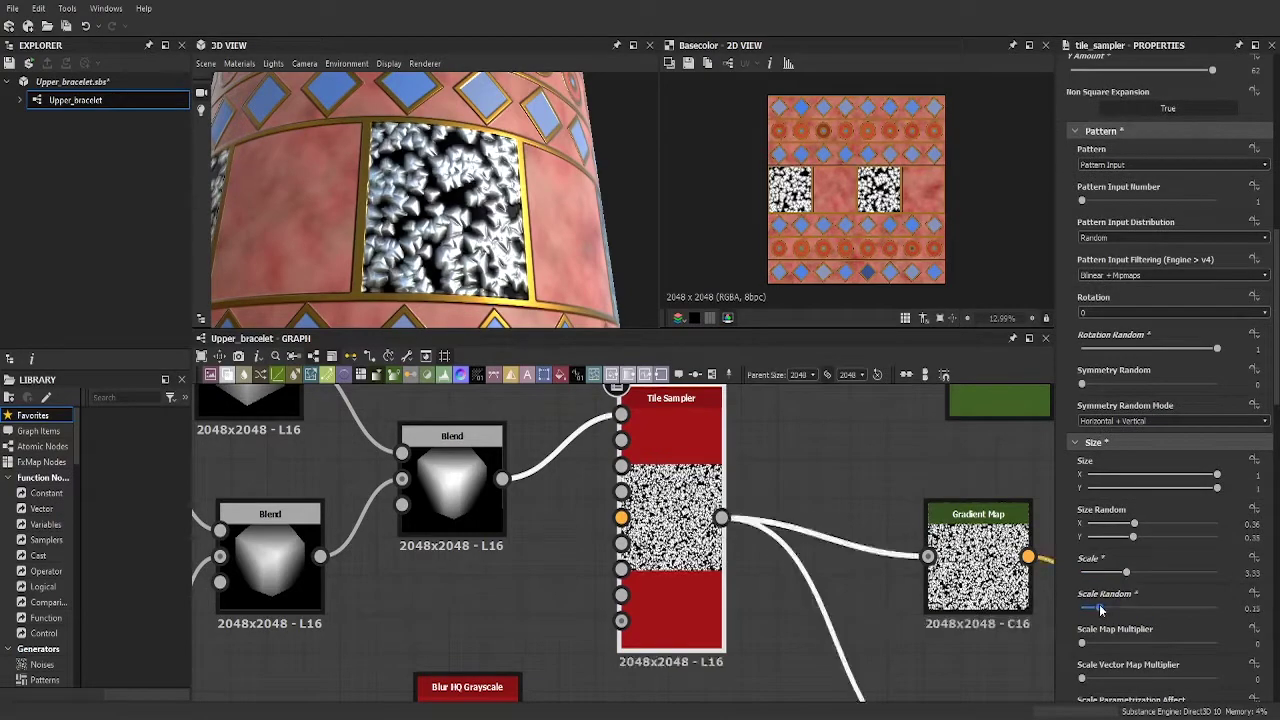
scroll(1150, 600, "down", 3)
scroll(1150, 600, "down", 3)
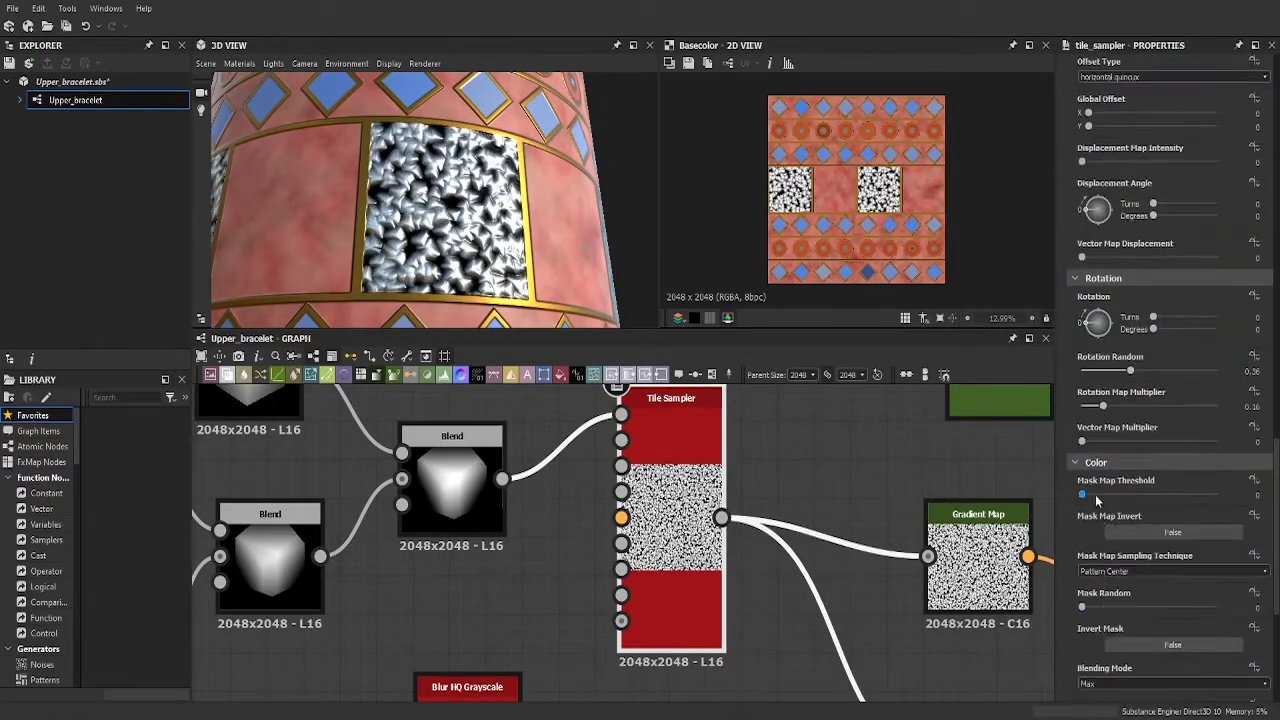
scroll(1150, 600, "down", 2)
left_click_drag(1083, 610, 1159, 610)
scroll(680, 568, "down", 5)
scroll(680, 568, "up", 5)
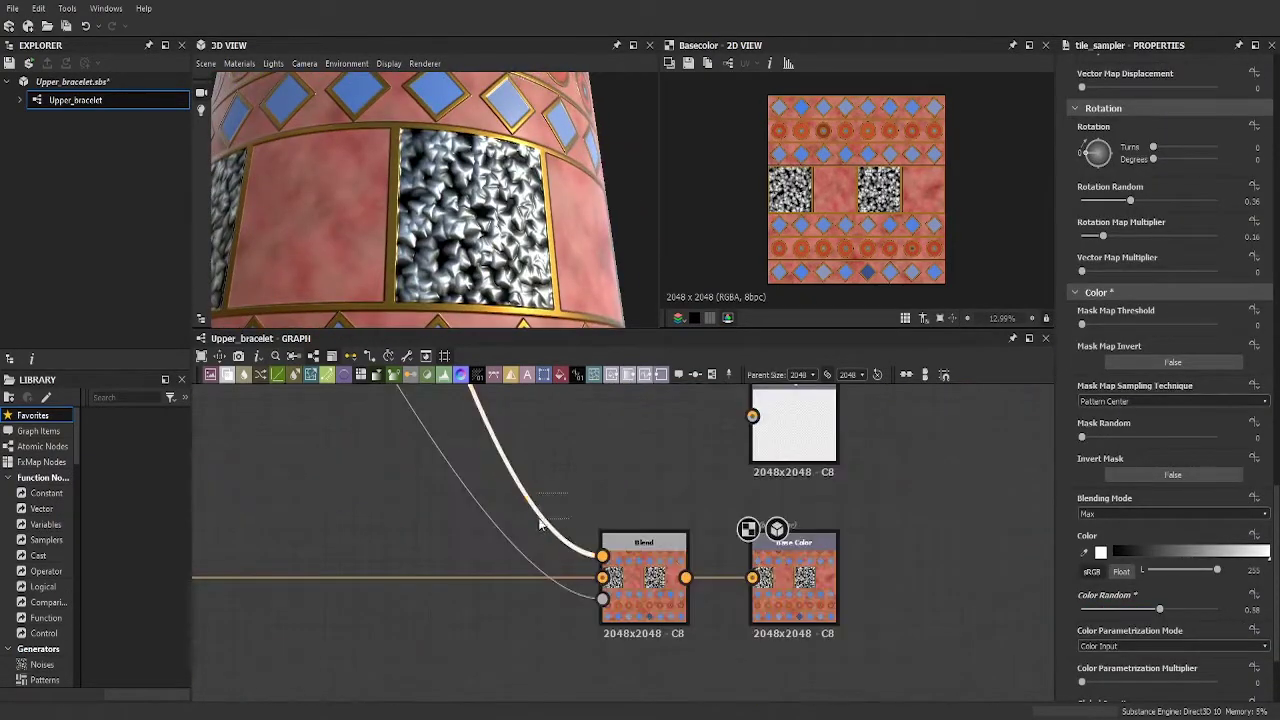
scroll(680, 568, "down", 3)
scroll(674, 491, "down", 2)
- Insert a Levels node between Invert Grayscale and the Roughness output
scroll(706, 537, "up", 3)
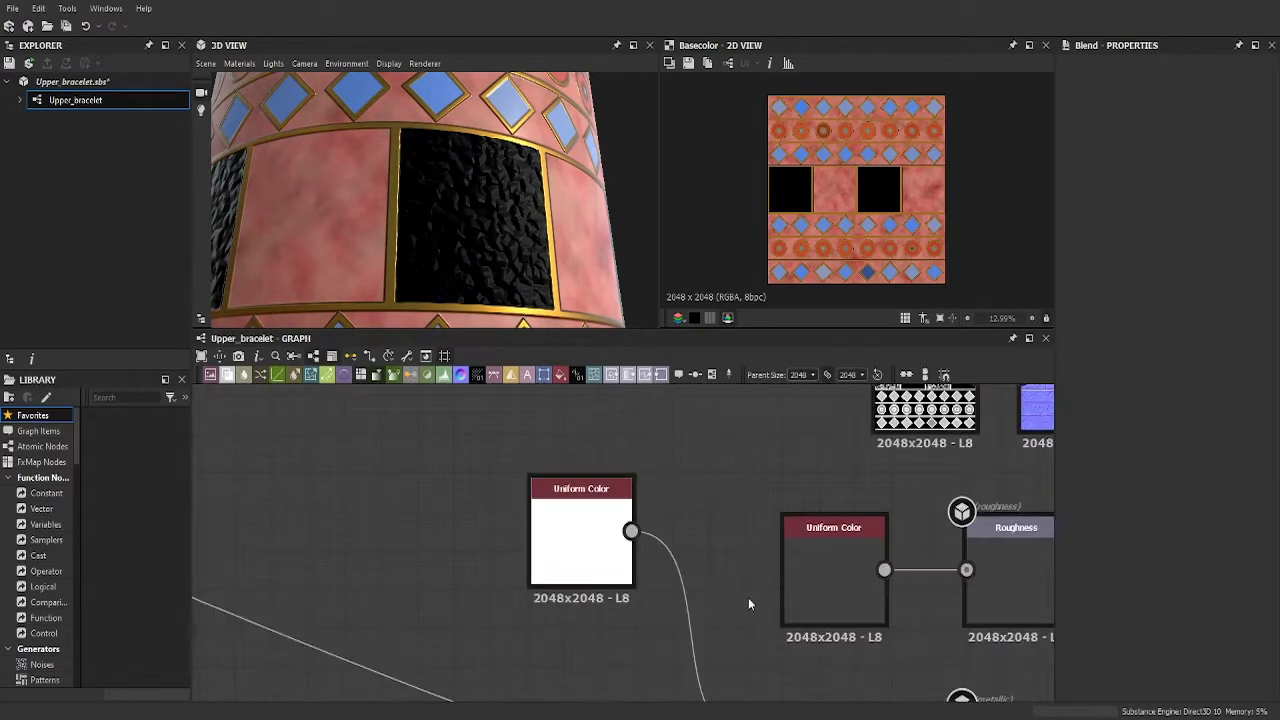
scroll(714, 488, "up", 2)
left_click(714, 488)
left_click_drag(897, 518, 875, 501)
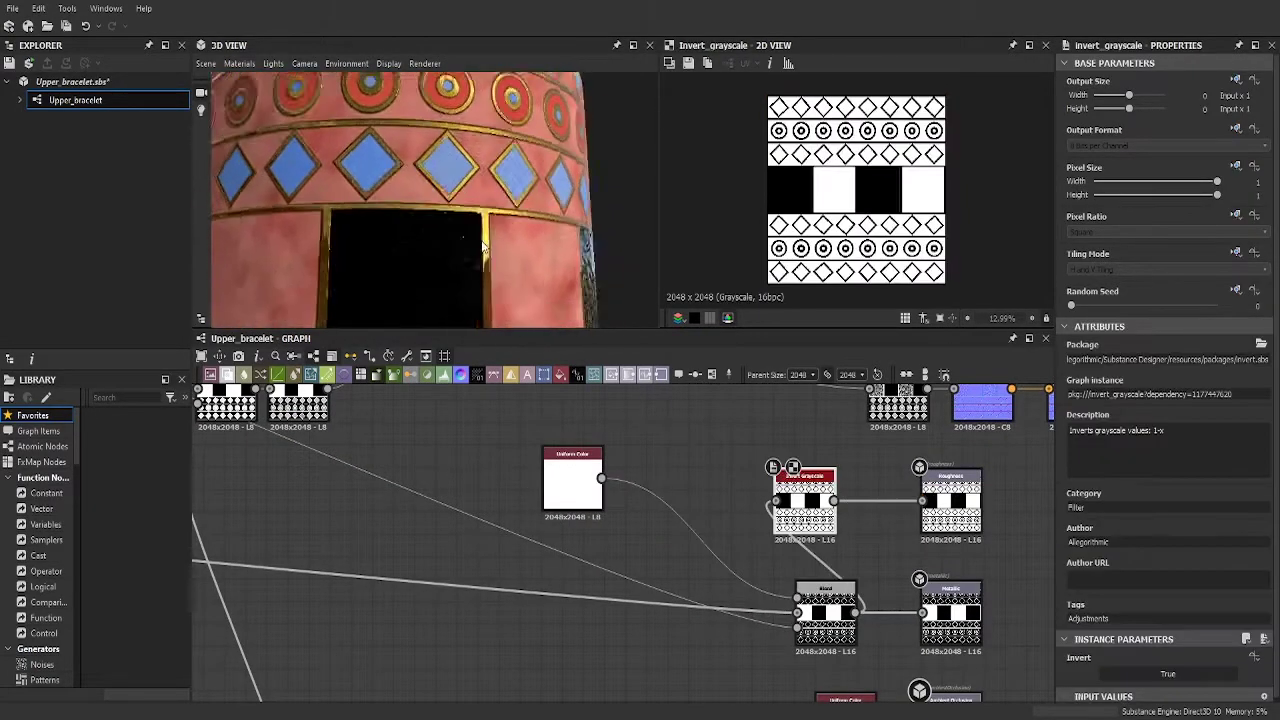
left_click_drag(812, 517, 816, 500)
type("levels")
key("Return")
left_click_drag(877, 500, 916, 505)
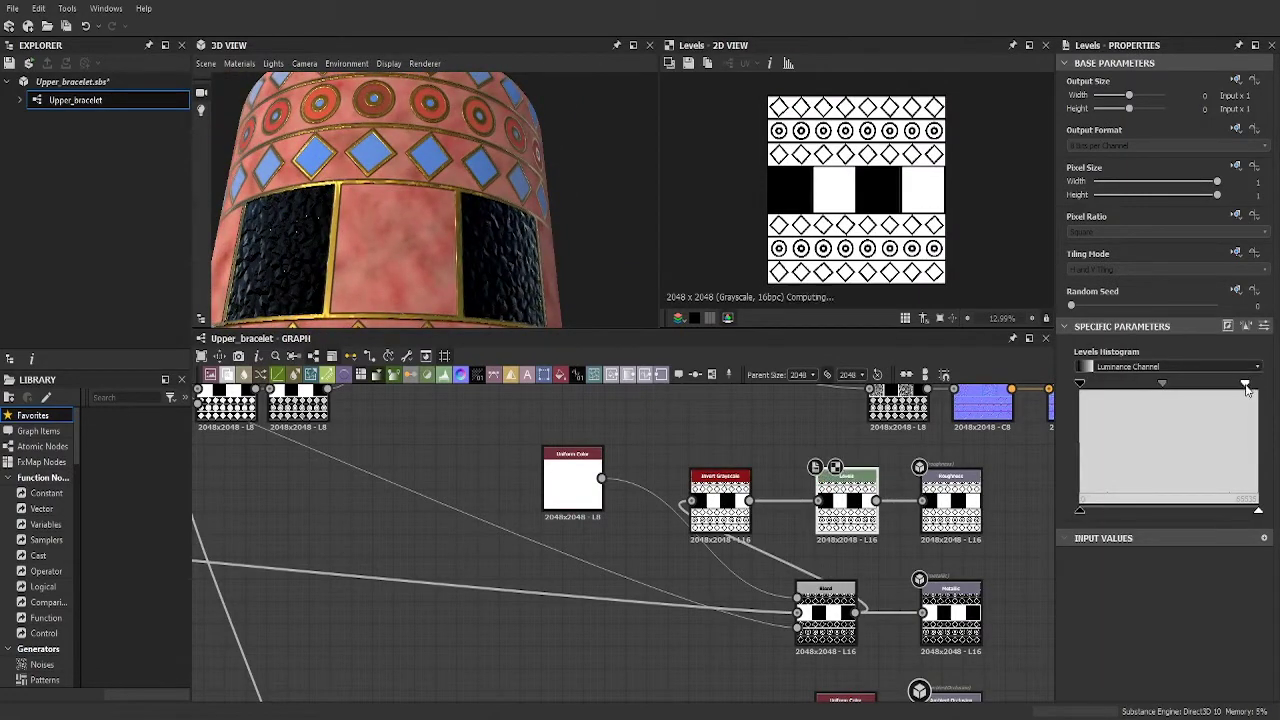
- Pull the Levels white input down to light grey for a glossier bracelet
left_click_drag(1248, 513, 1216, 513)
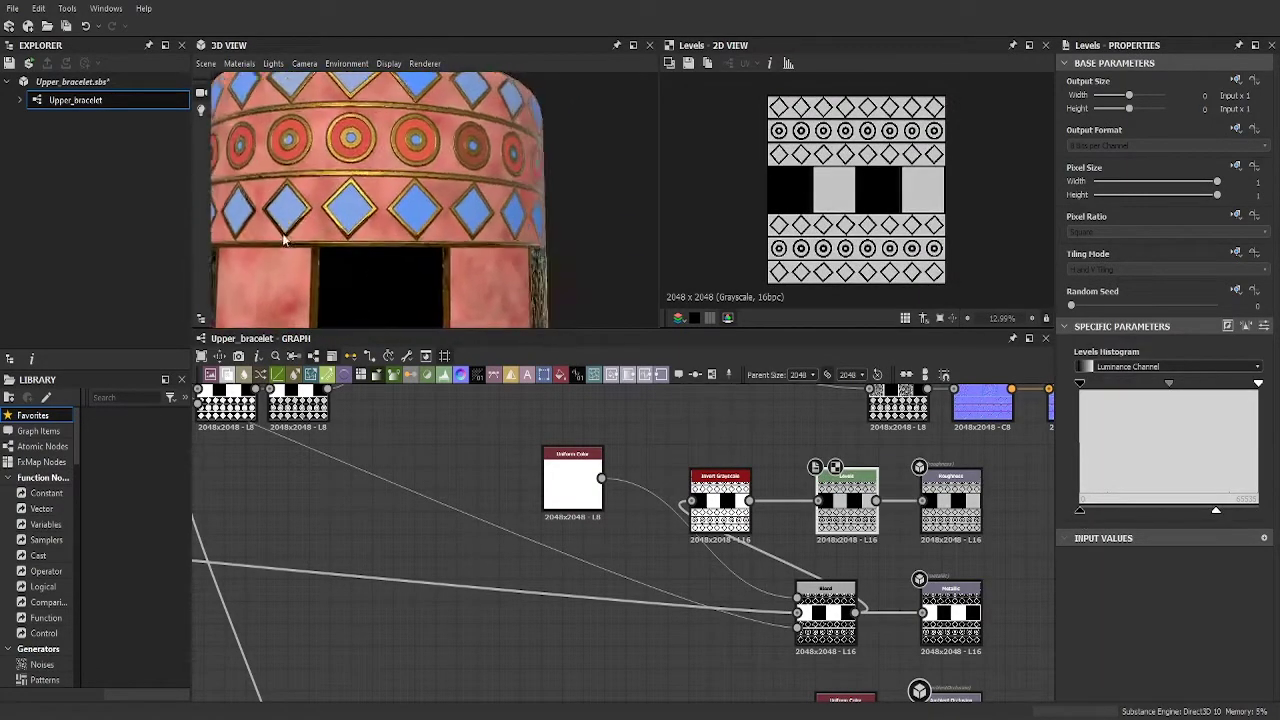
mouse_move(417, 164)
left_mouse_down()
mouse_move(540, 183)
mouse_move(463, 164)
left_mouse_up()
scroll(463, 171, "down", 5)
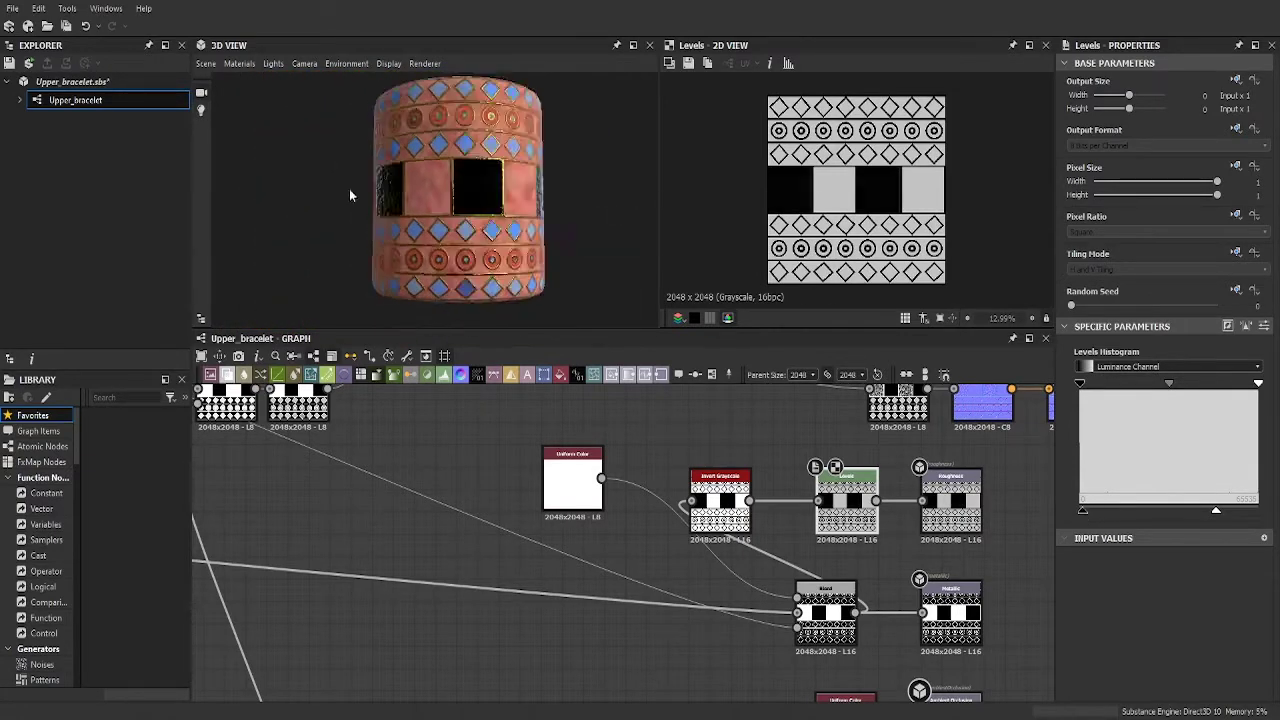
scroll(503, 212, "up", 5)
scroll(455, 447, "down", 3)
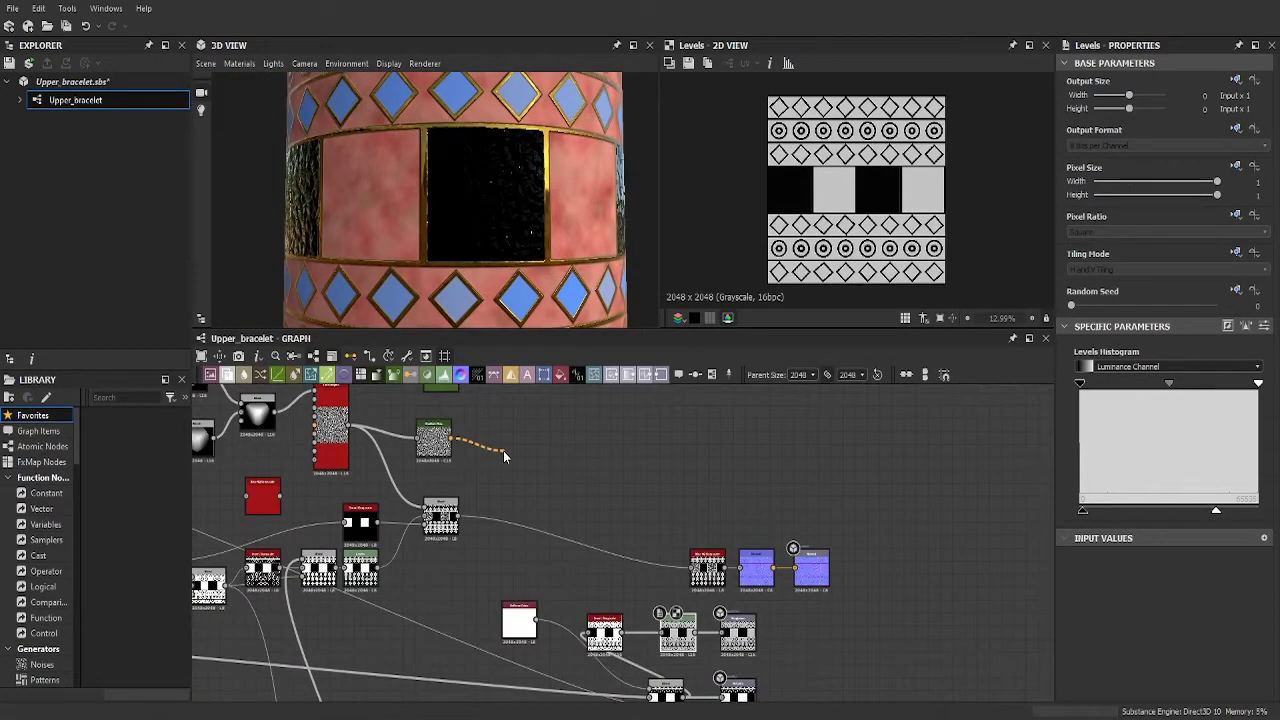
- Connect the crystal Gradient Map to the panel-insert blend node in Base Color
left_click(435, 440)
scroll(440, 445, "up", 3)
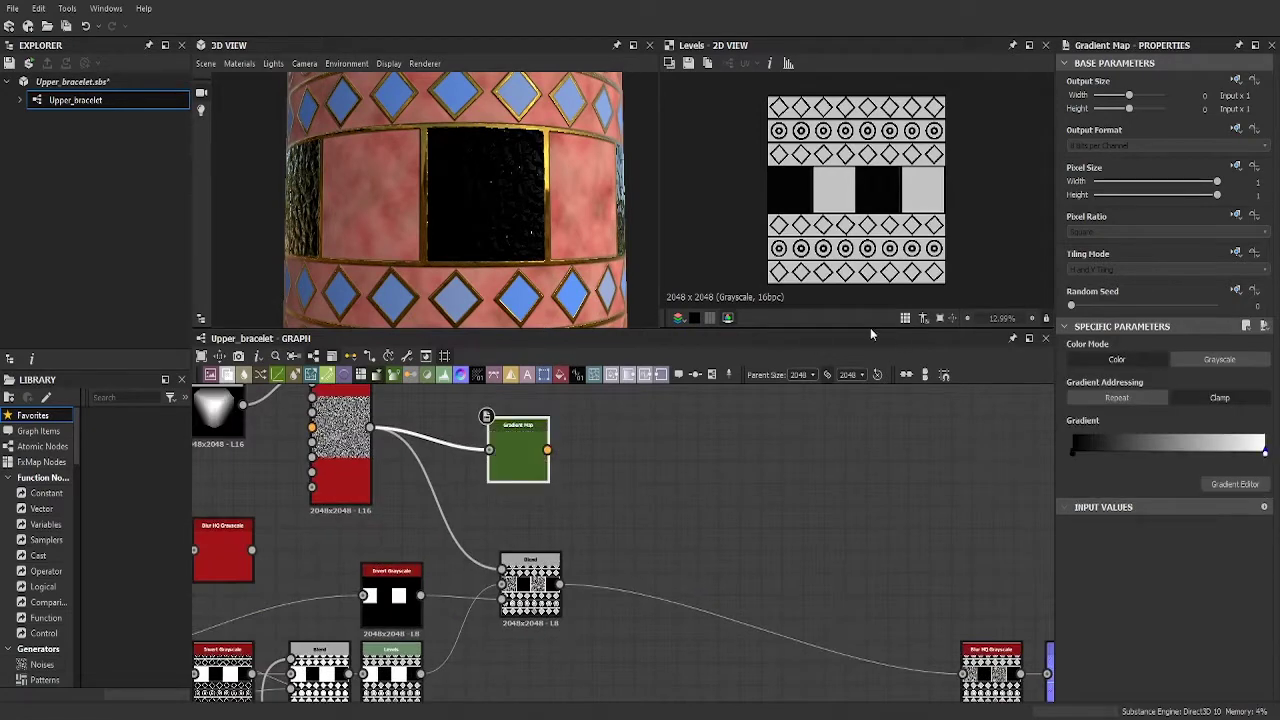
scroll(600, 550, "down", 3)
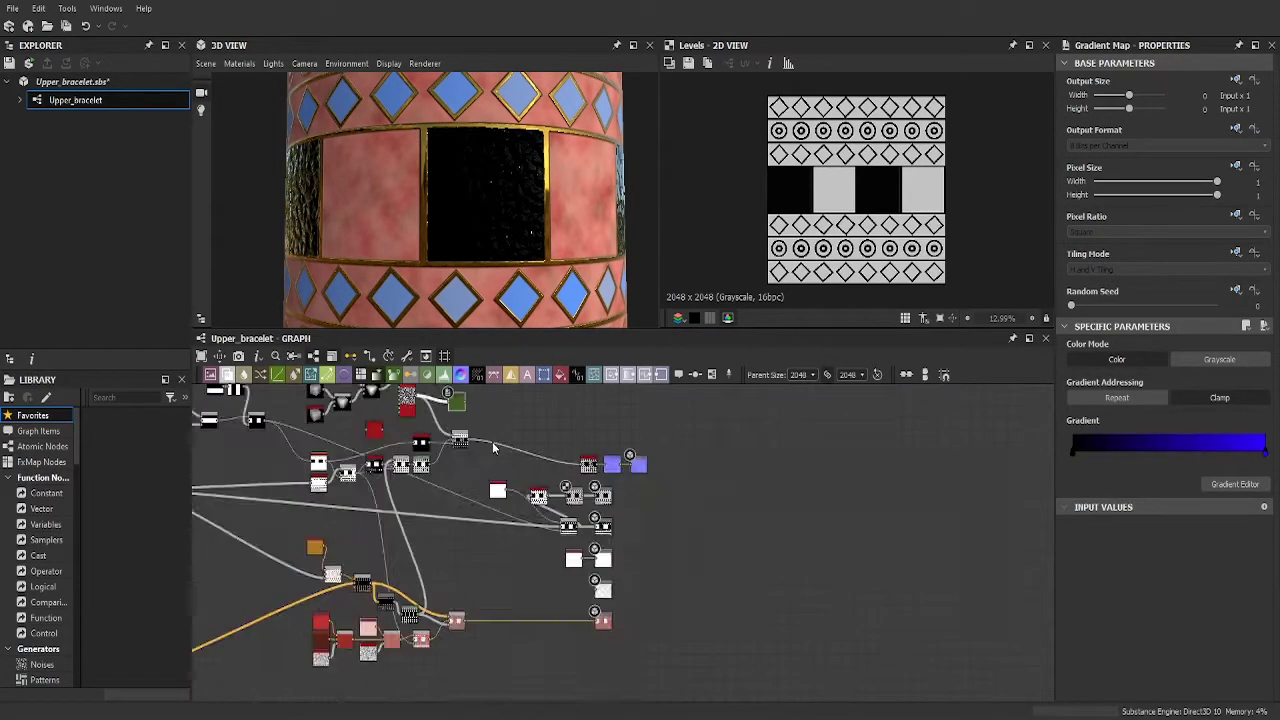
scroll(590, 592, "up", 4)
scroll(590, 592, "down", 3)
middle_click_drag(700, 592, 590, 592)
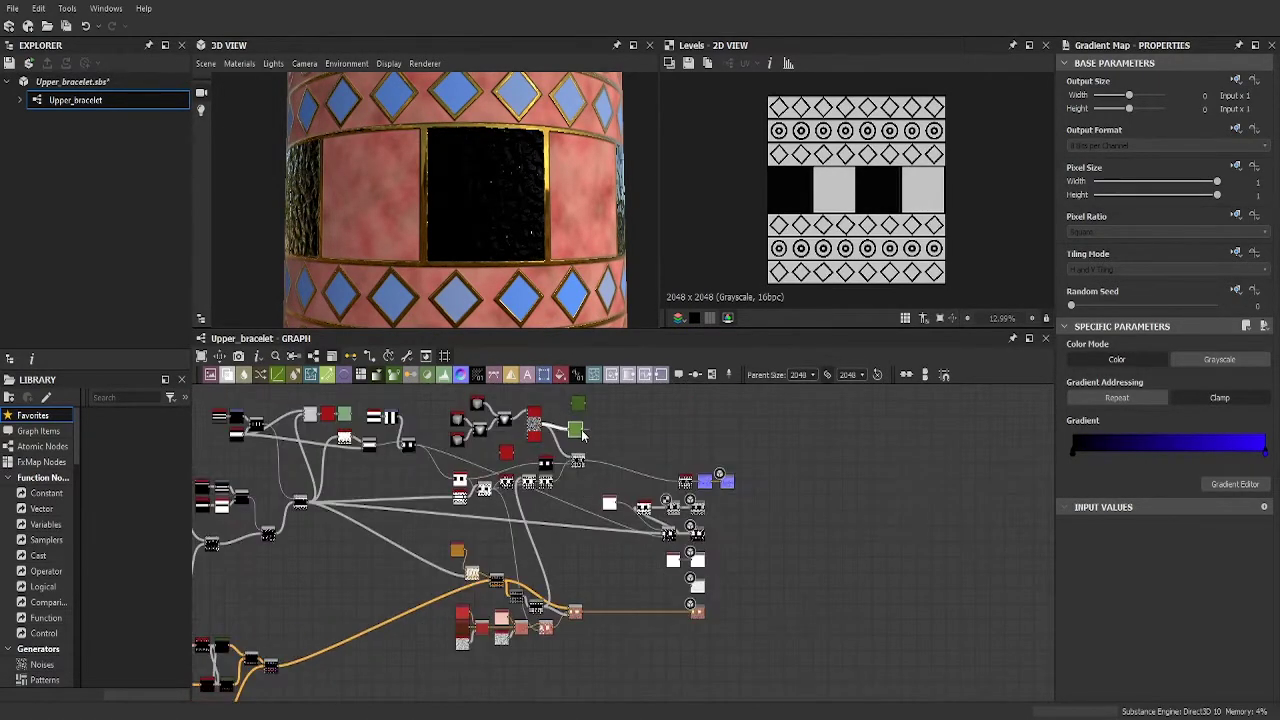
left_click(655, 592)
scroll(733, 517, "up", 4)
scroll(733, 517, "down", 4)
- Preview the Base Color panel blend result in the 2D view
middle_click_drag(560, 470, 391, 460)
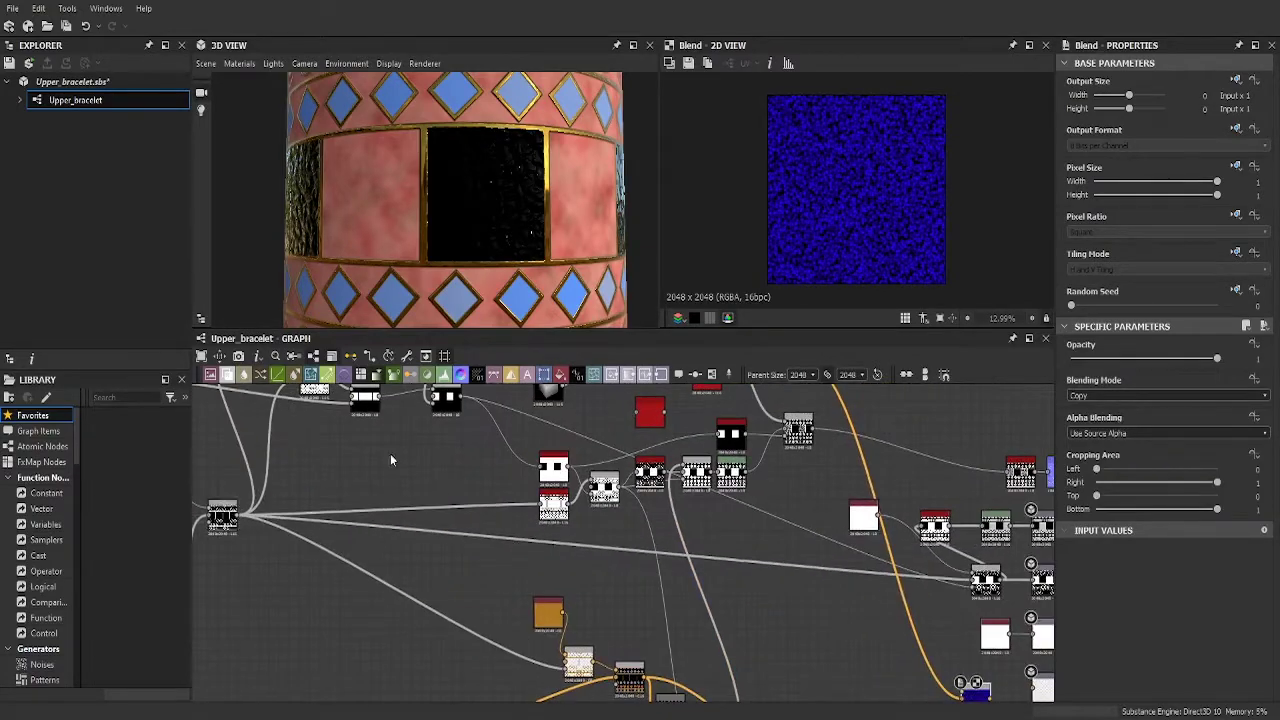
scroll(768, 553, "up", 2)
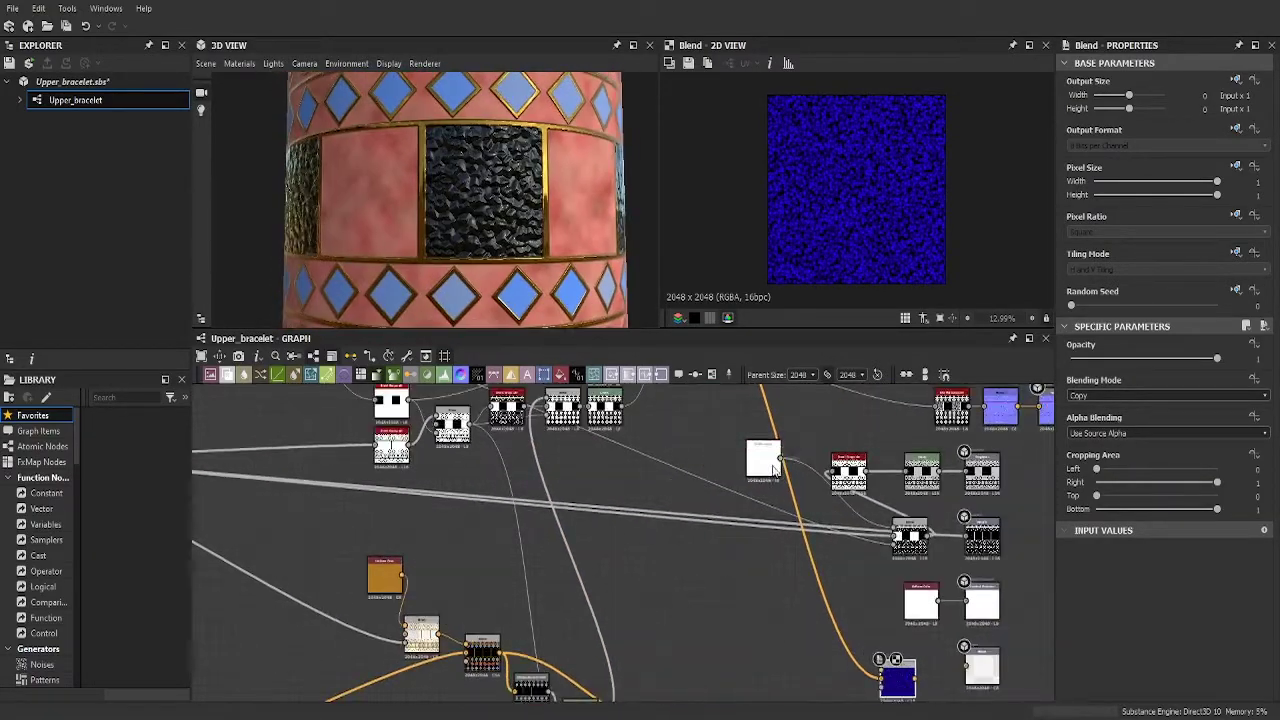
scroll(768, 553, "up", 2)
scroll(768, 553, "down", 3)
scroll(757, 543, "up", 3)
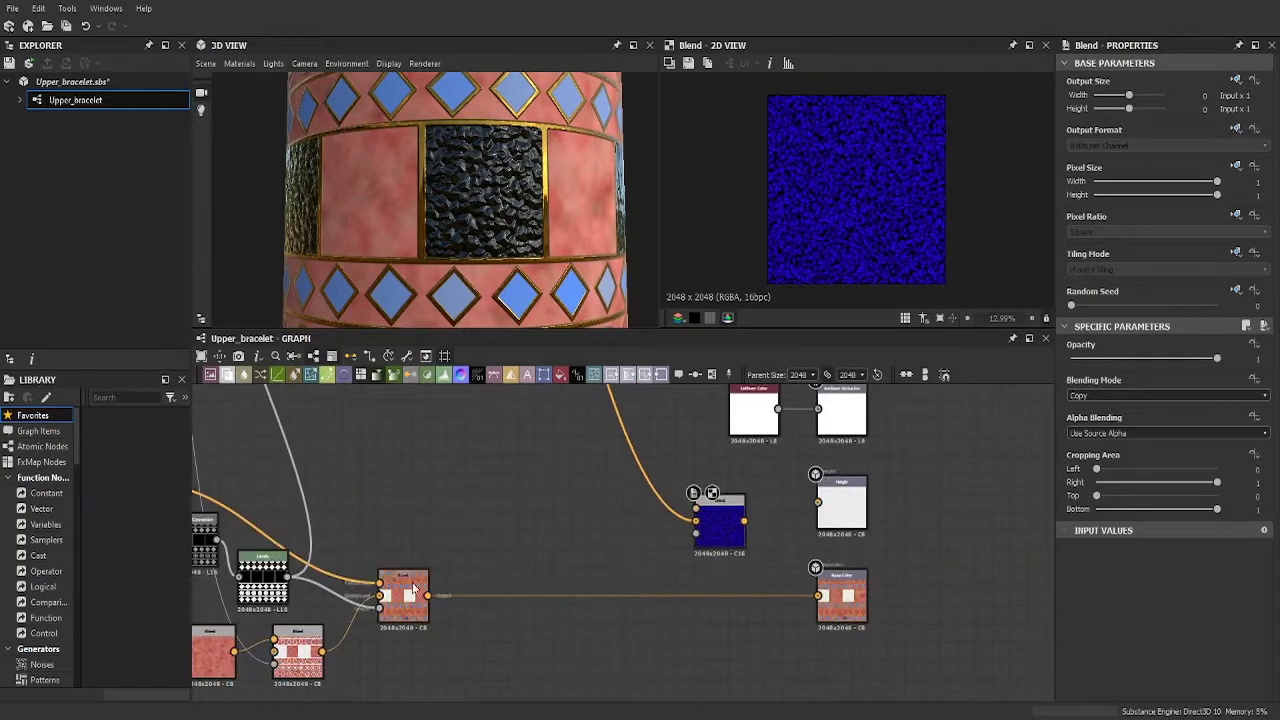
double_click(737, 597)
scroll(757, 543, "down", 2)
scroll(700, 500, "down", 2)
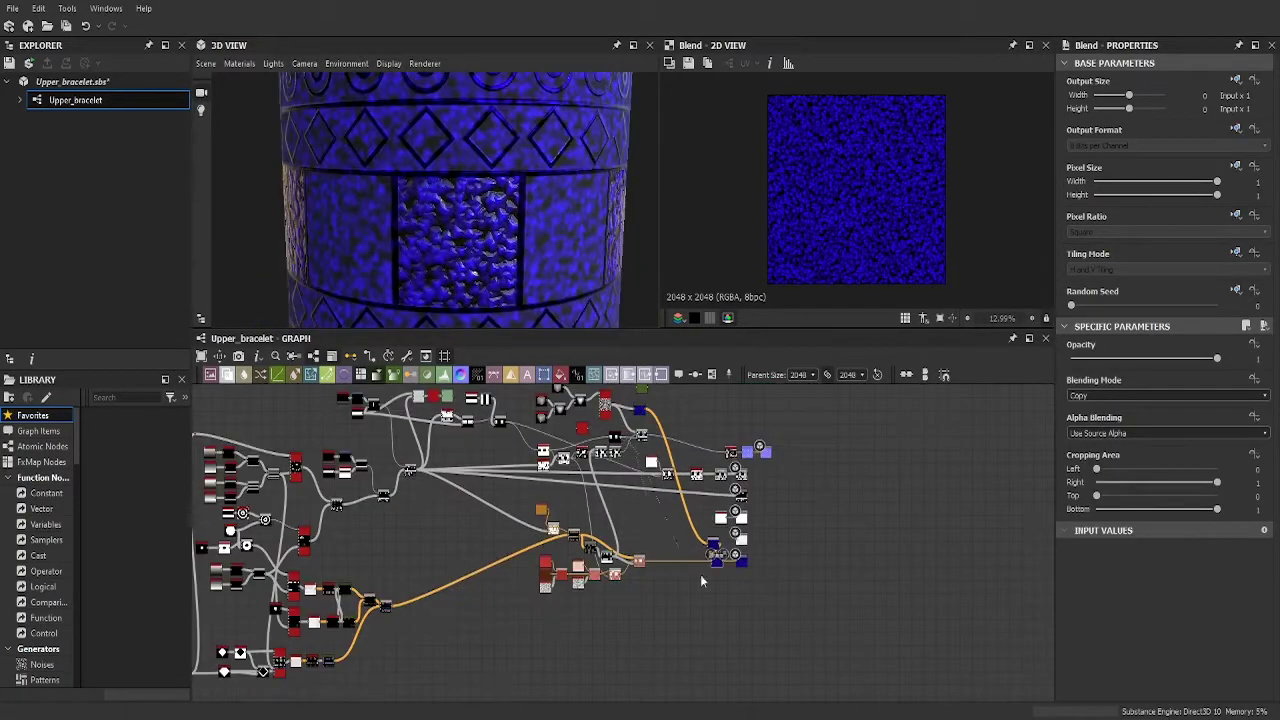
scroll(632, 457, "up", 2)
- Set the crystal Gradient Map colours to a black-to-blue gradient
left_click(635, 460)
scroll(635, 473, "down", 3)
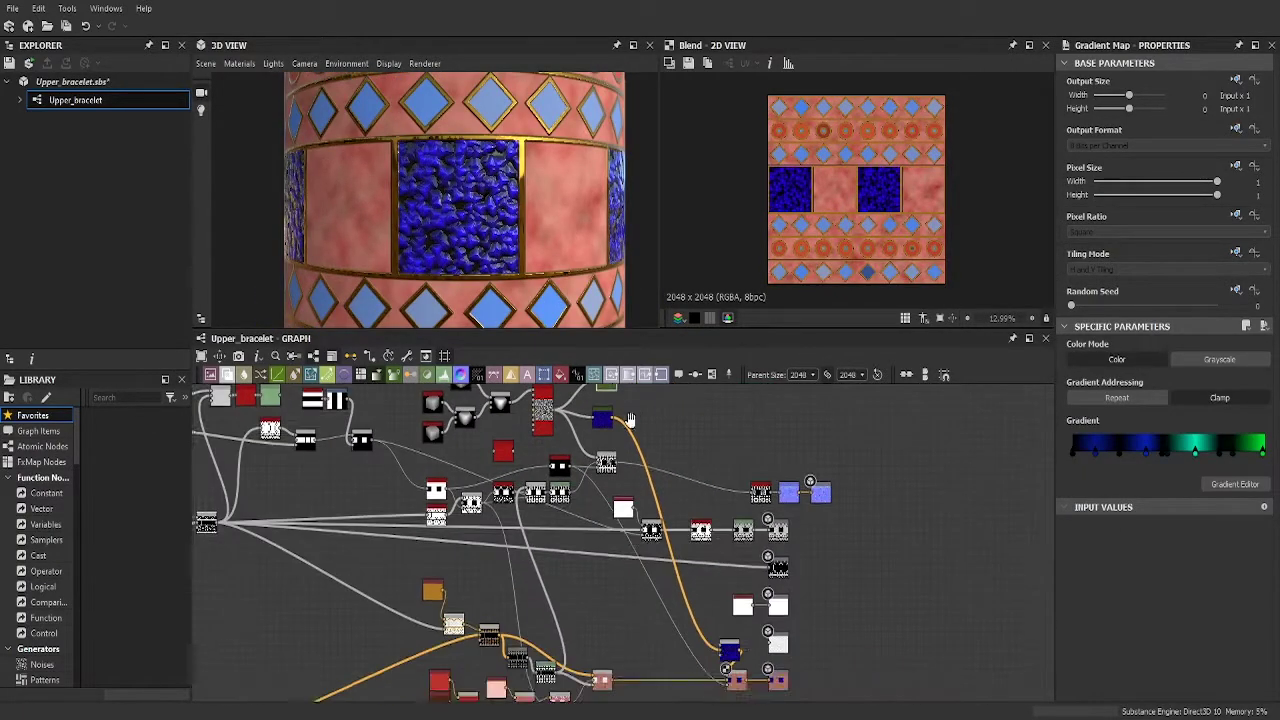
scroll(508, 251, "up", 3)
left_click(600, 437)
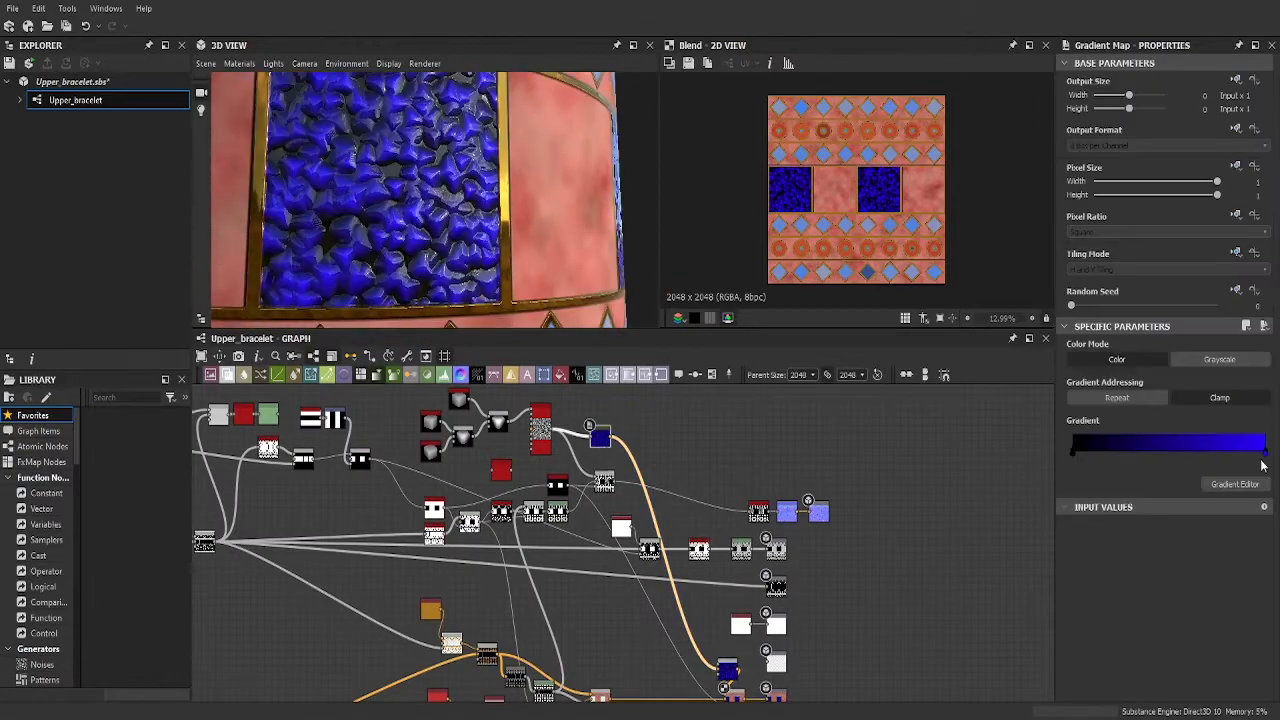
scroll(714, 406, "up", 2)
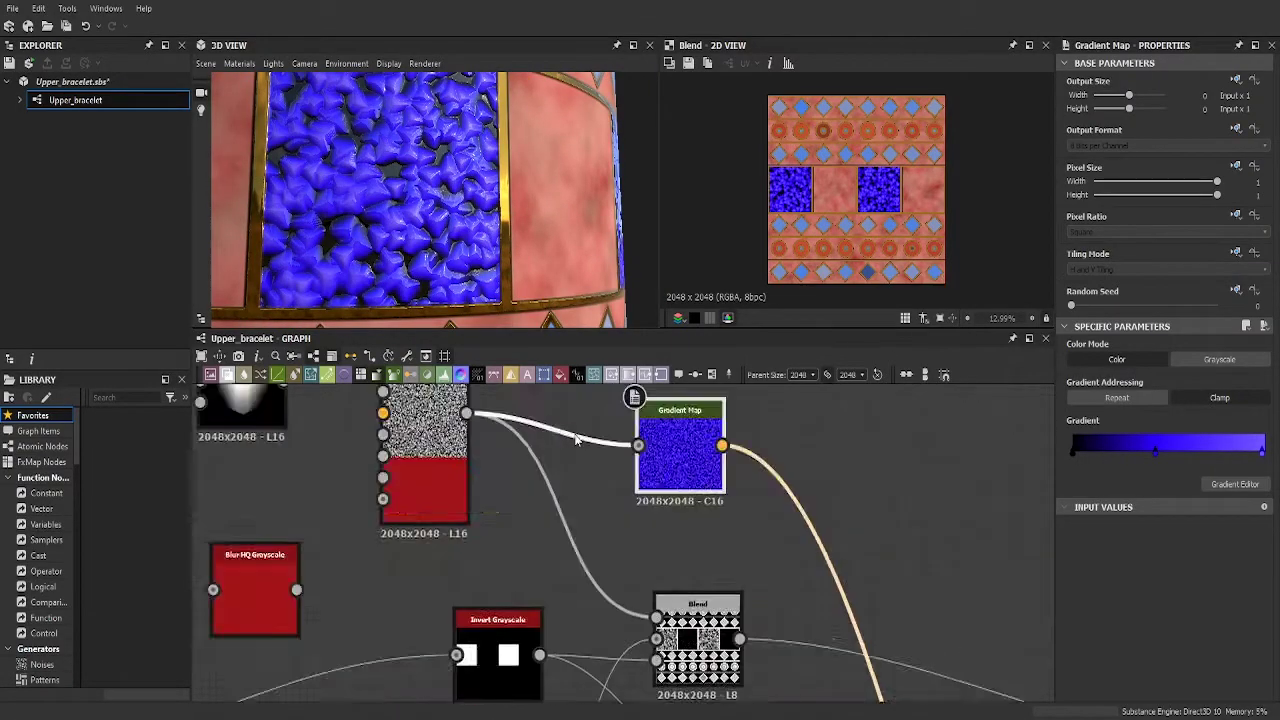
- Raise Normal Intensity to 2.65 and the 3D view Height Scale to 0.73
left_click(965, 620)
mouse_move(450, 240)
left_mouse_down()
mouse_move(420, 207)
mouse_move(395, 207)
left_mouse_up()
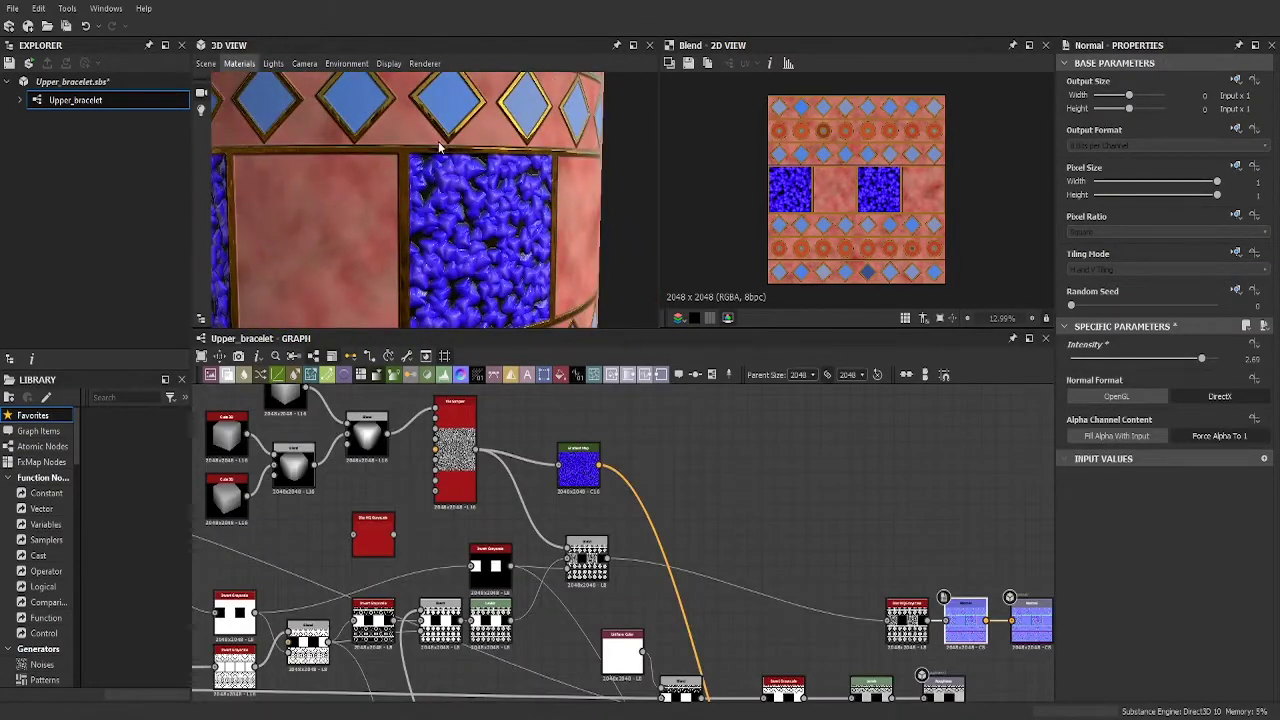
left_click_drag(1071, 200, 1081, 200)
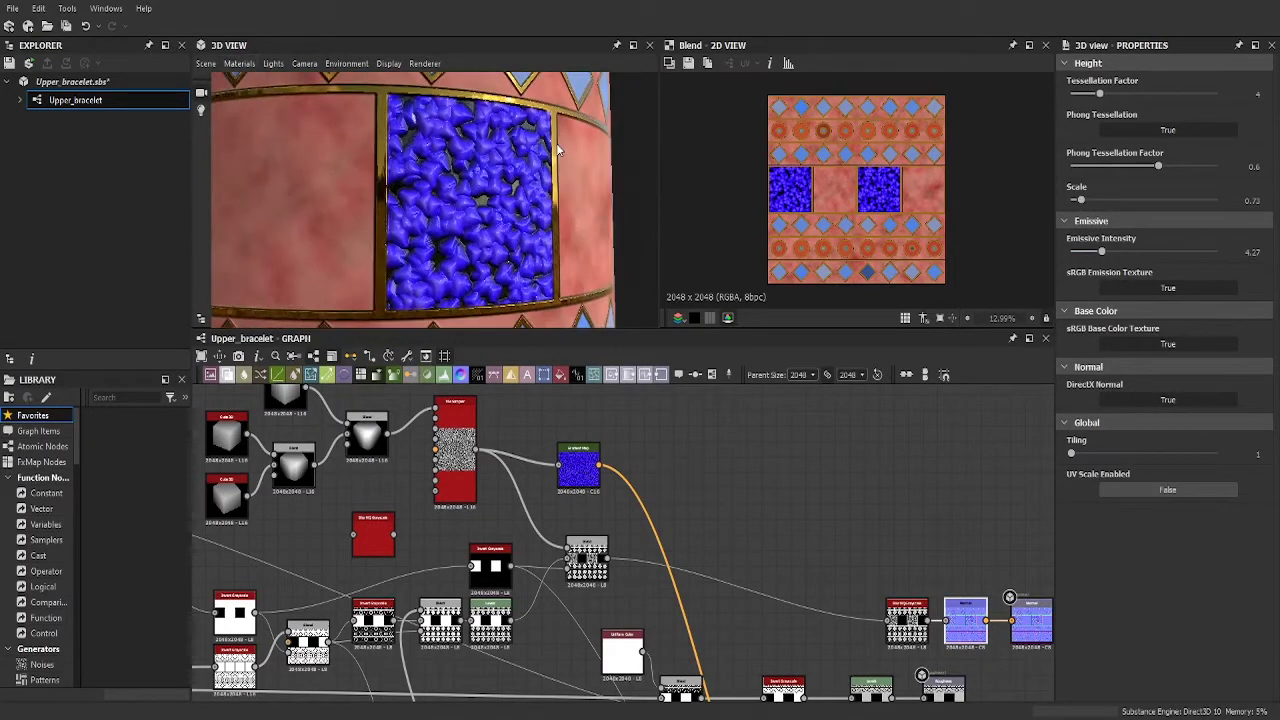
scroll(480, 213, "down", 5)
scroll(460, 190, "up", 2)
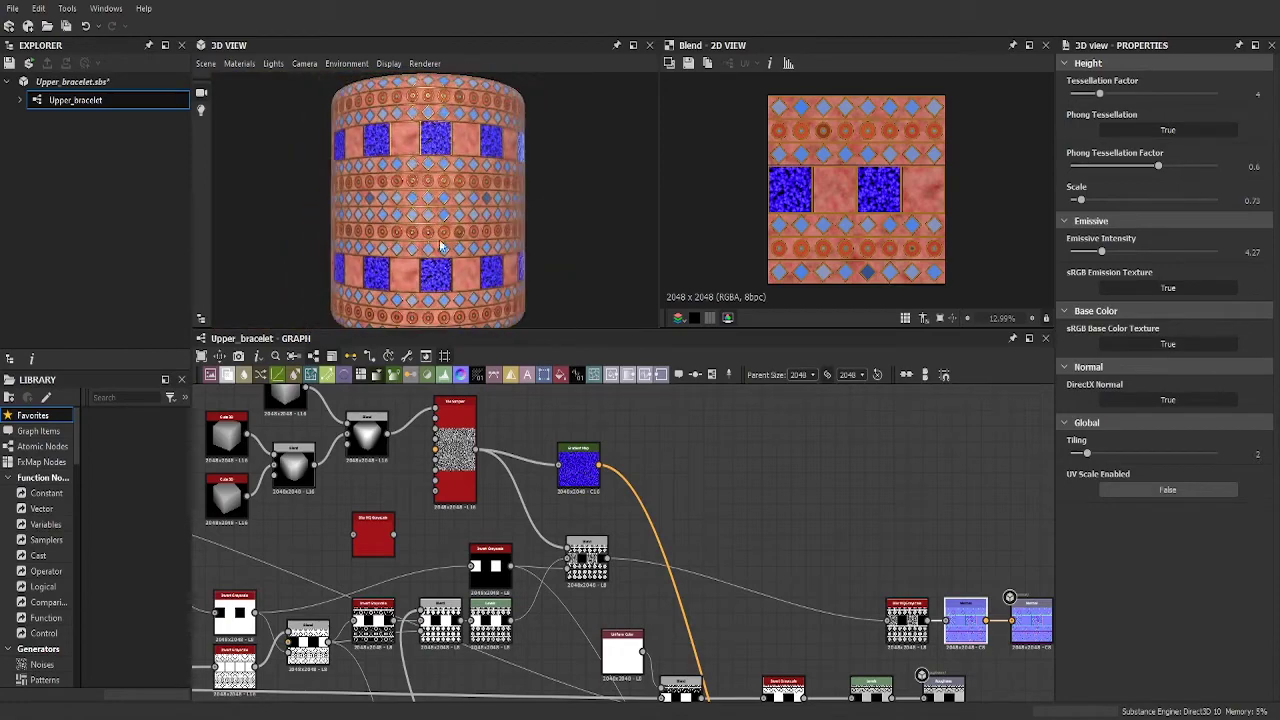
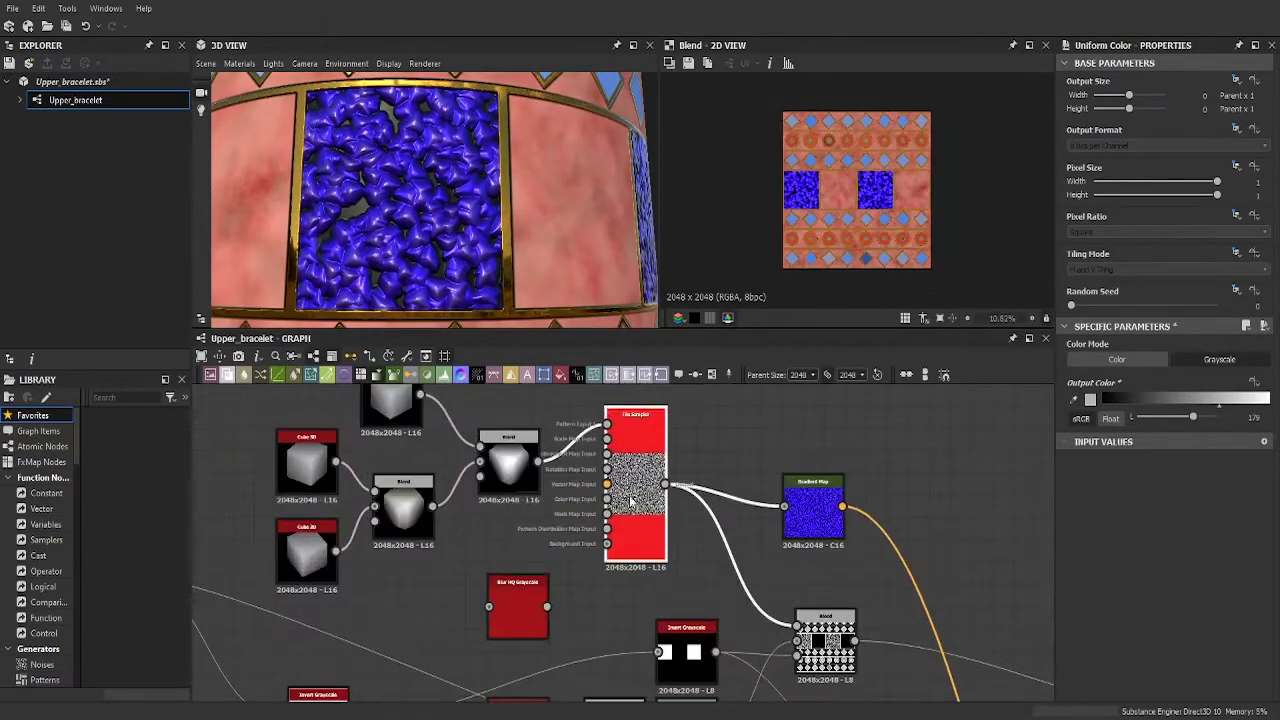
- Preview the gem Tile Sampler, inspect the two-cube blend, and rotate the cube shape
double_click(610, 490)
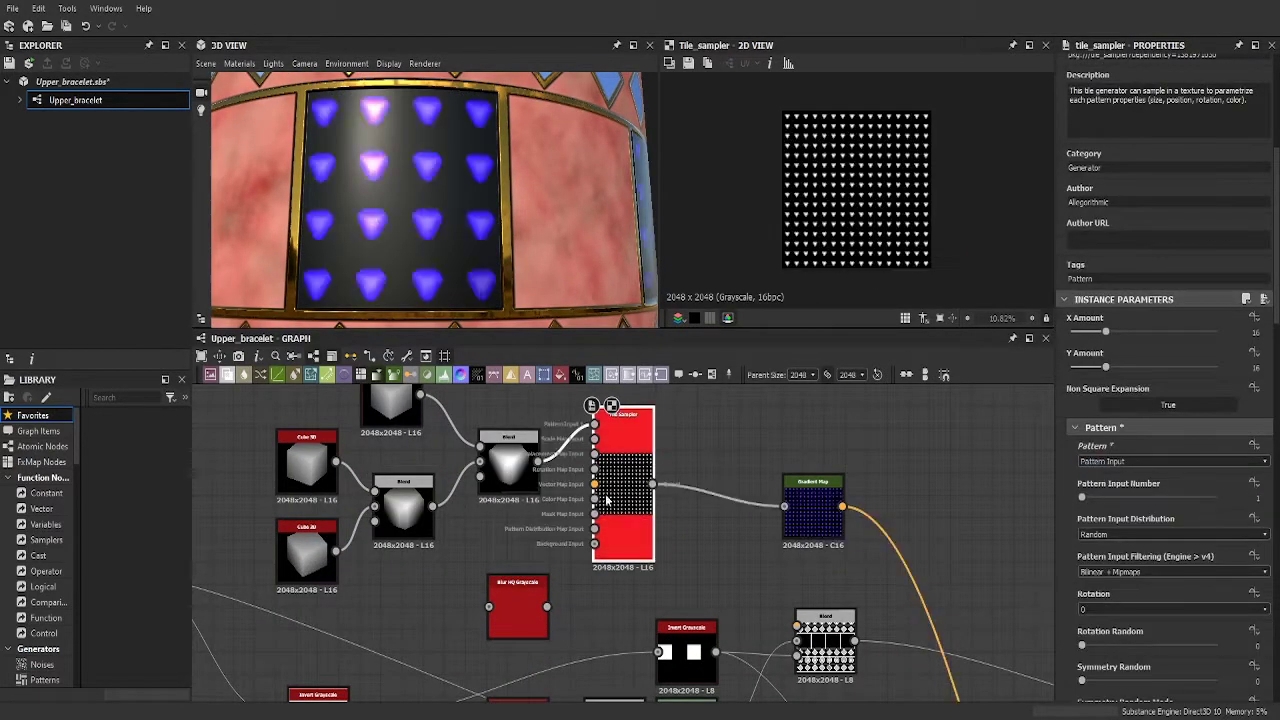
left_click(484, 447)
scroll(506, 503, "up", 2)
left_click(308, 480)
left_click_drag(855, 170, 840, 133)
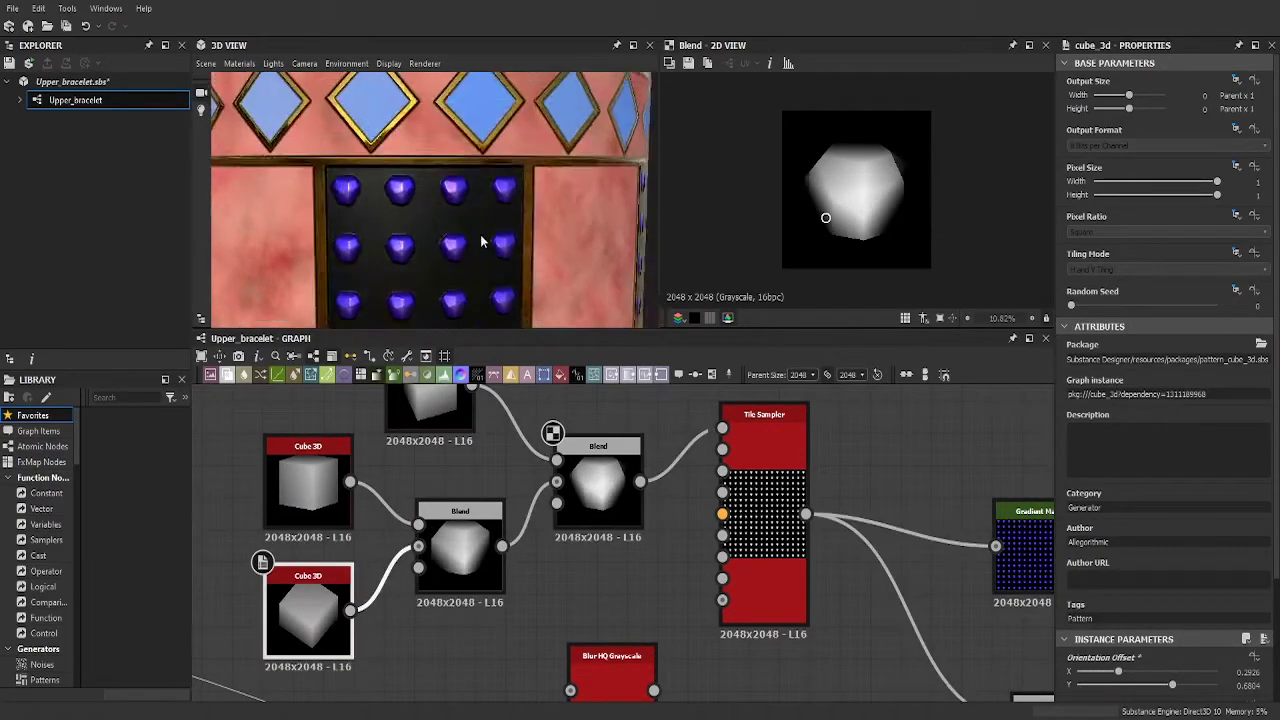
- Lower the Tile Sampler's X Amount and set Scale Random 0.25, Position Random 0.49, Scale 1.91
left_click_drag(1105, 671, 1087, 671)
scroll(1100, 663, "down", 1)
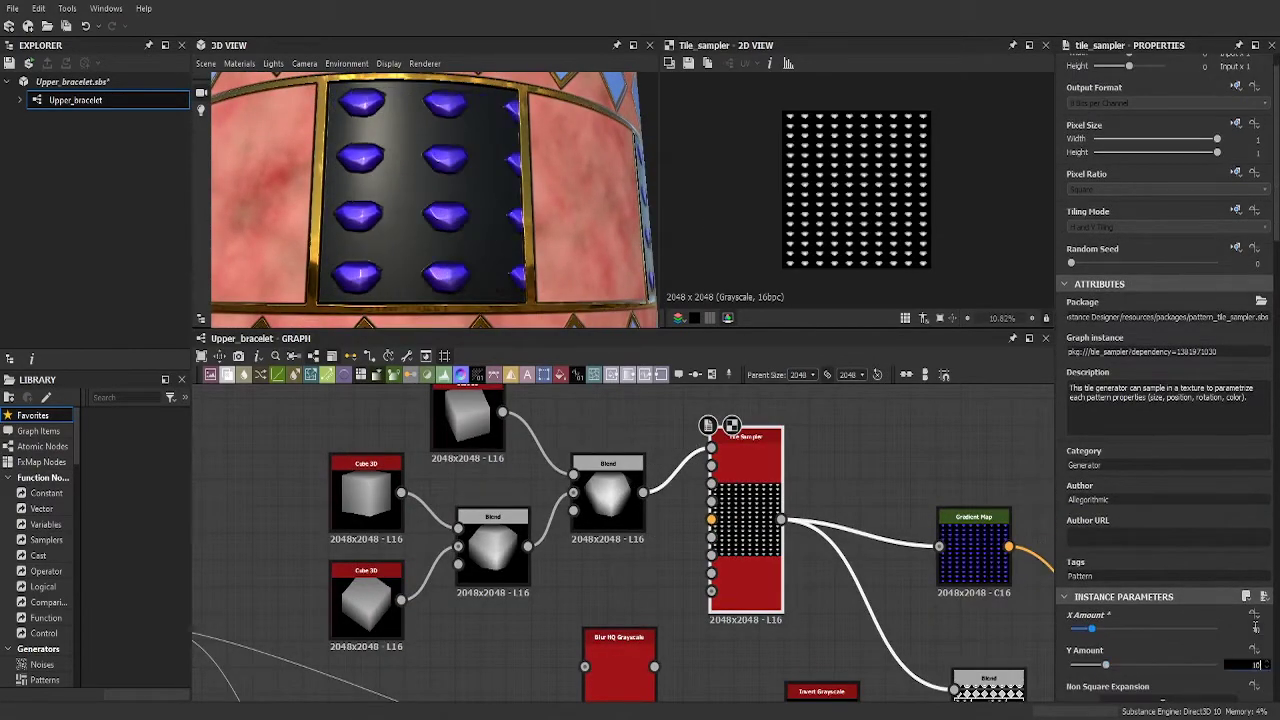
scroll(1186, 535, "down", 2)
scroll(1125, 583, "down", 3)
scroll(1132, 592, "down", 2)
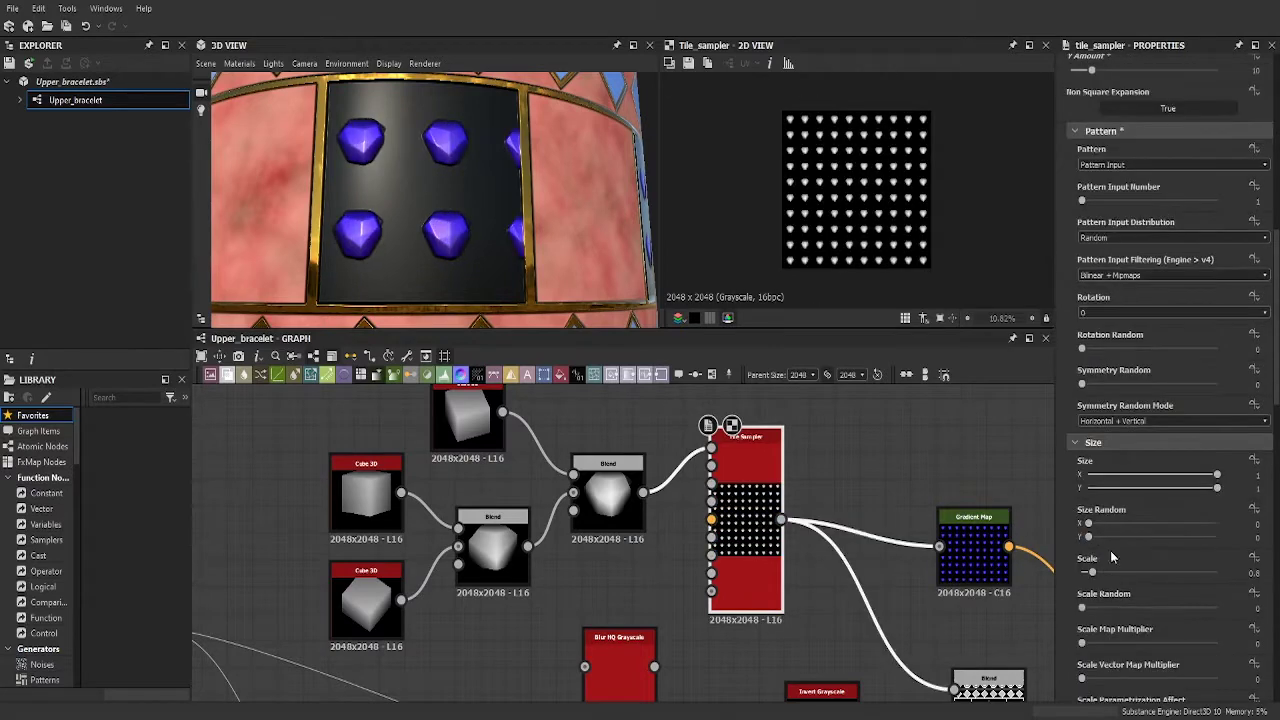
left_click_drag(1101, 608, 1116, 608)
scroll(1090, 580, "down", 5)
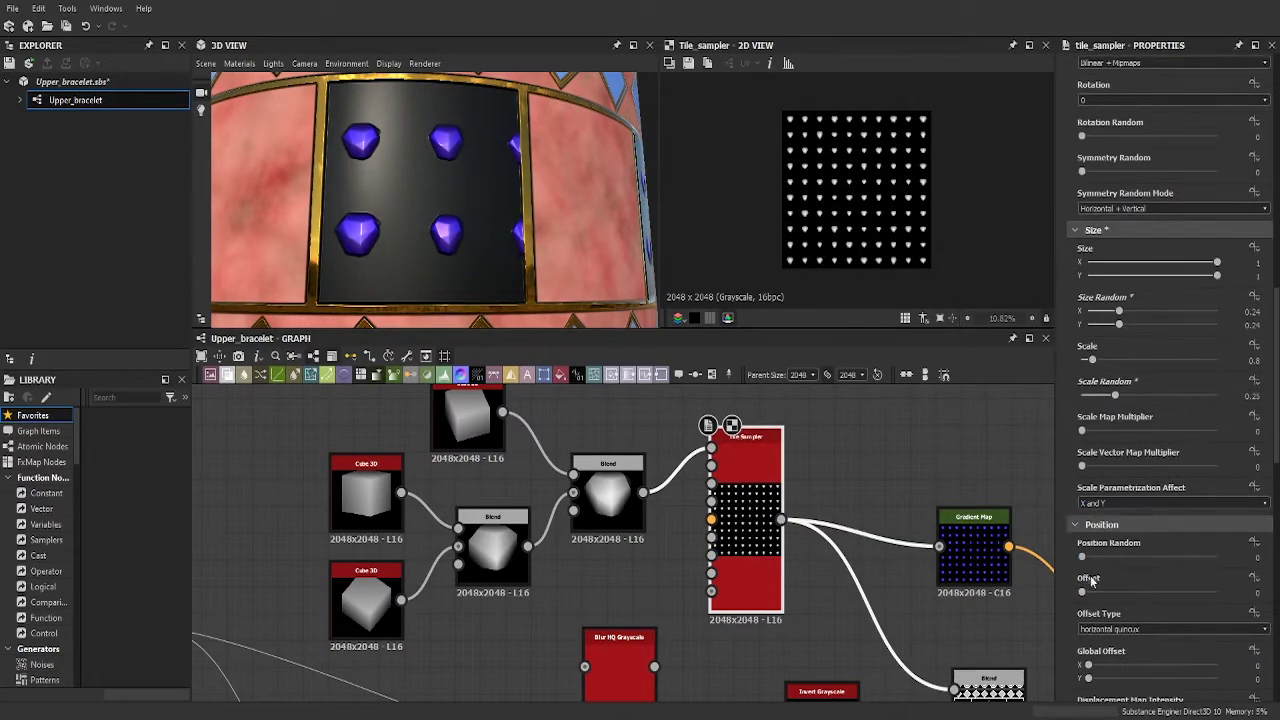
left_click_drag(1082, 556, 1088, 556)
scroll(1100, 580, "down", 3)
scroll(1103, 594, "up", 4)
mouse_move(1093, 445)
left_mouse_down()
mouse_move(1120, 445)
mouse_move(1107, 445)
left_mouse_up()
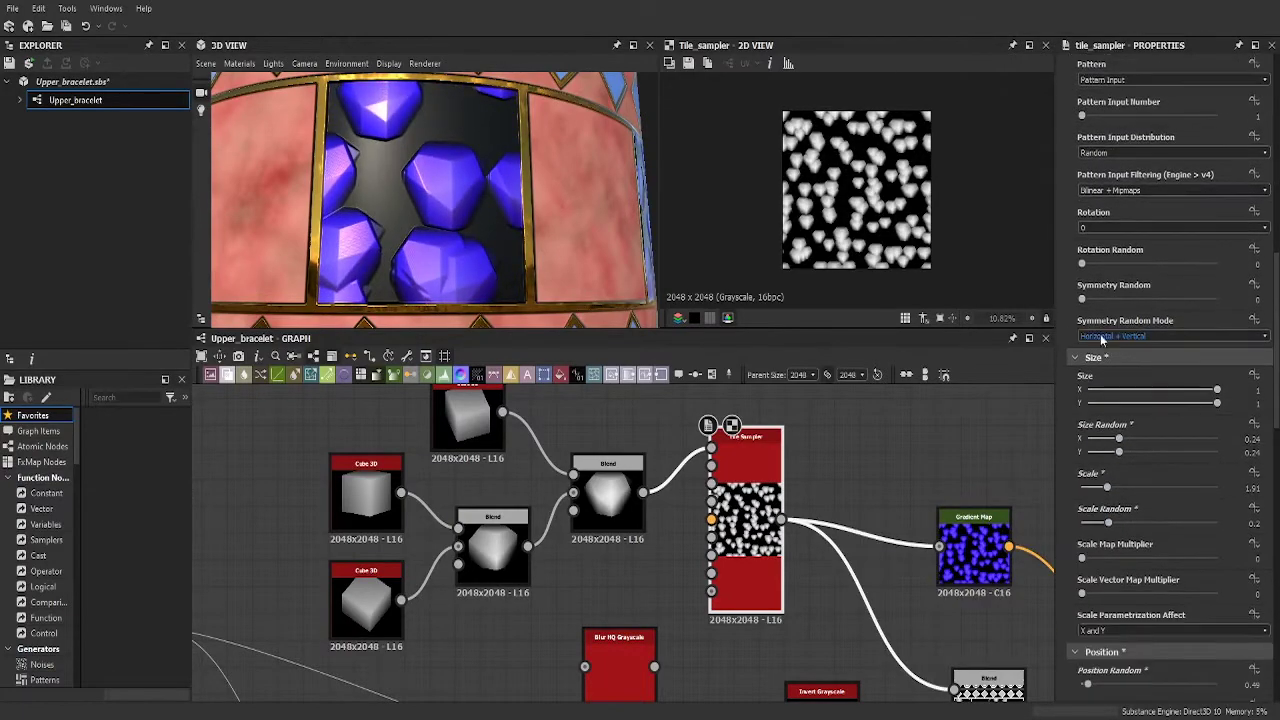
scroll(1112, 453, "down", 2)
scroll(567, 480, "down", 3)
scroll(567, 480, "up", 5)
scroll(749, 608, "down", 2)
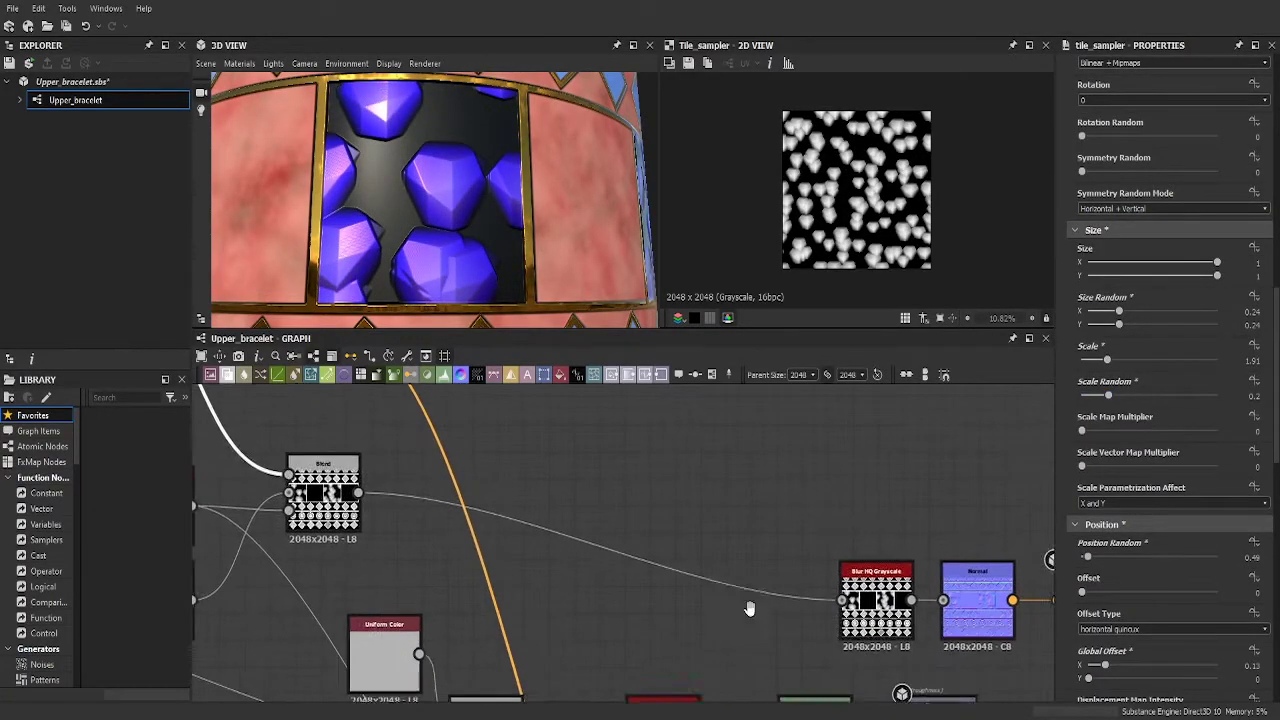
- Add a Normal node after the blurred gem pattern, blend it with the existing Normal, intensity 3
scroll(749, 608, "down", 3)
left_click(800, 540)
scroll(565, 277, "down", 2)
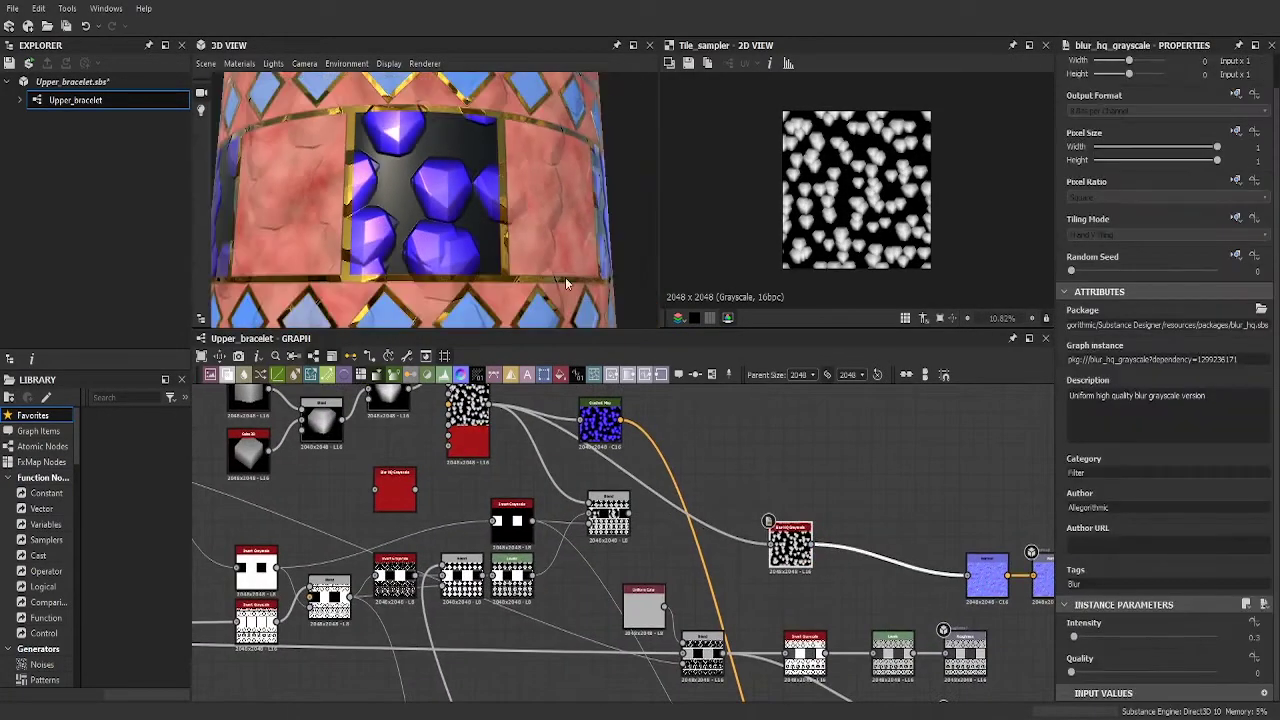
scroll(615, 480, "up", 3)
scroll(615, 480, "down", 3)
middle_click_drag(678, 462, 773, 525)
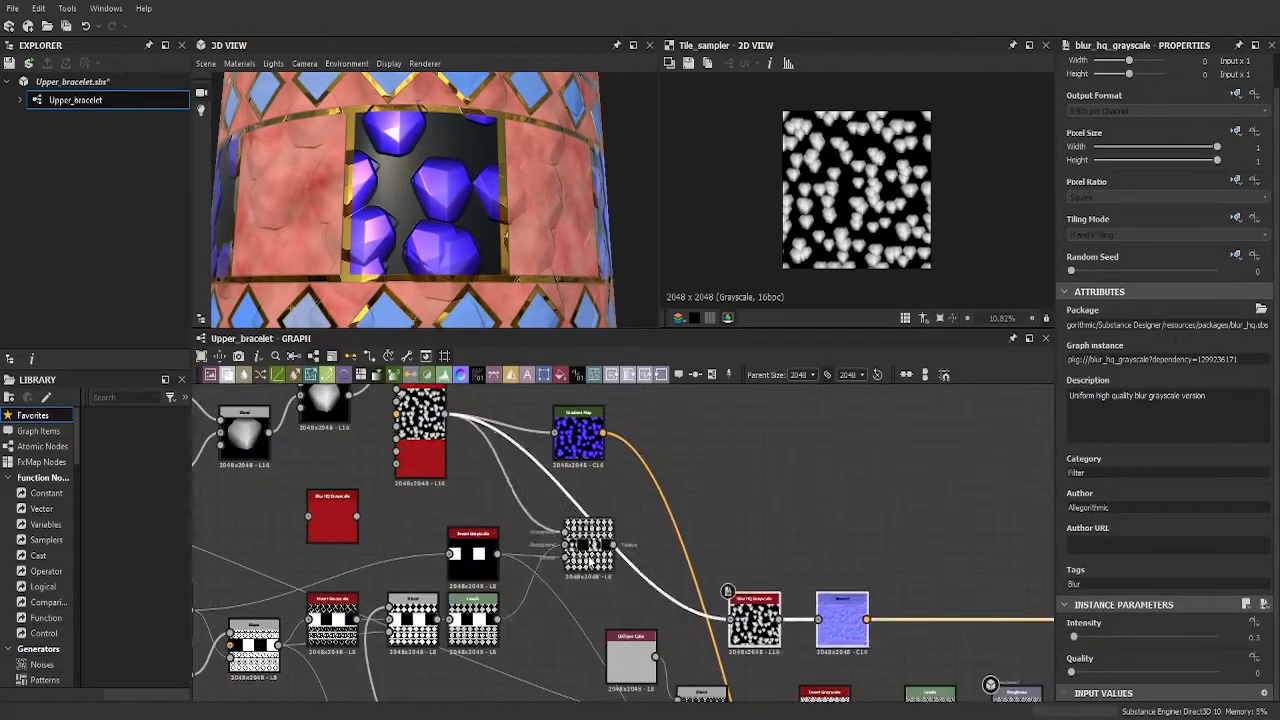
key("ctrl+v")
left_click_drag(786, 528, 718, 592)
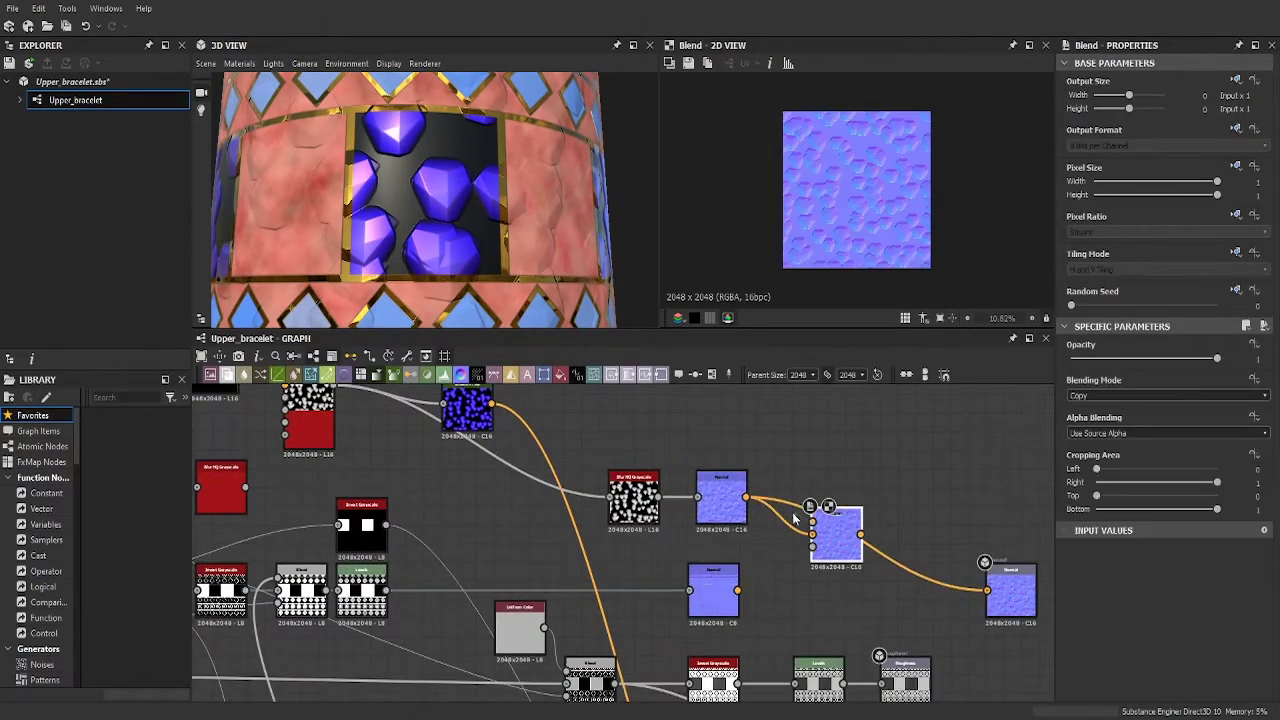
left_click_drag(1212, 364, 1230, 360)
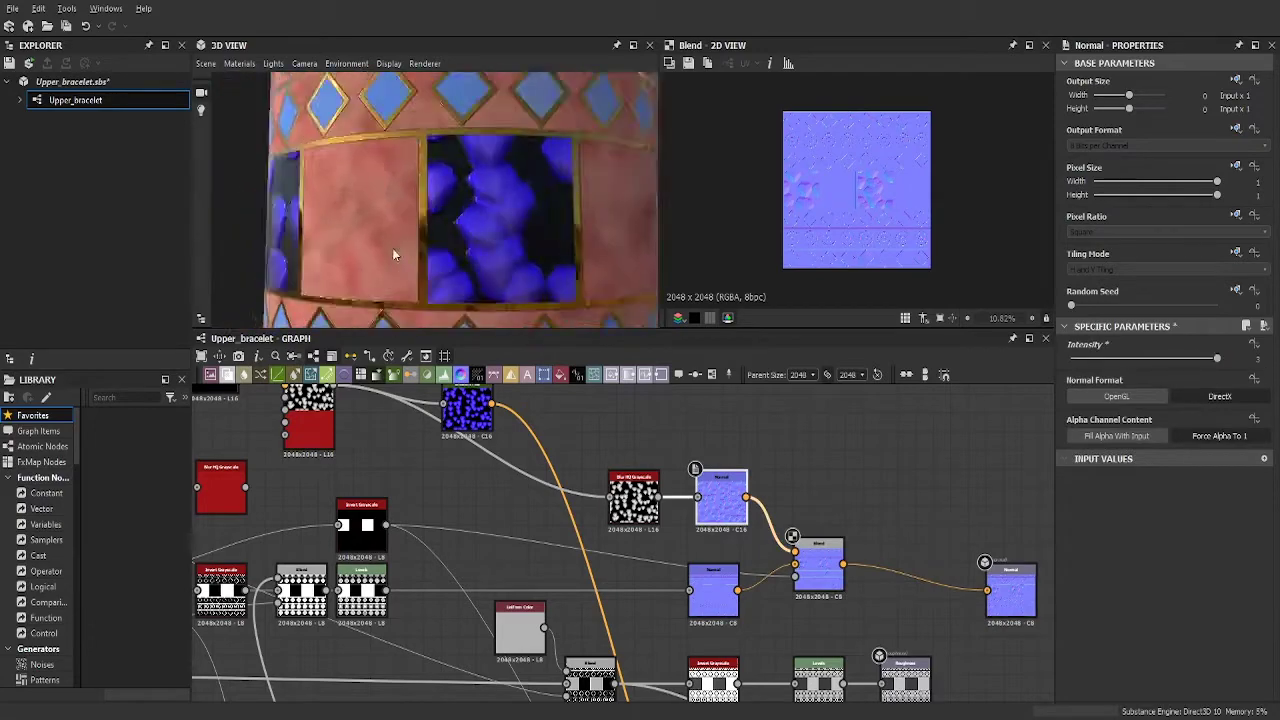
- Orbit the 3D bracelet preview and pan the graph to check the gems and final blend nodes
middle_click_drag(392, 248, 520, 220)
scroll(620, 520, "down", 2)
scroll(648, 458, "up", 3)
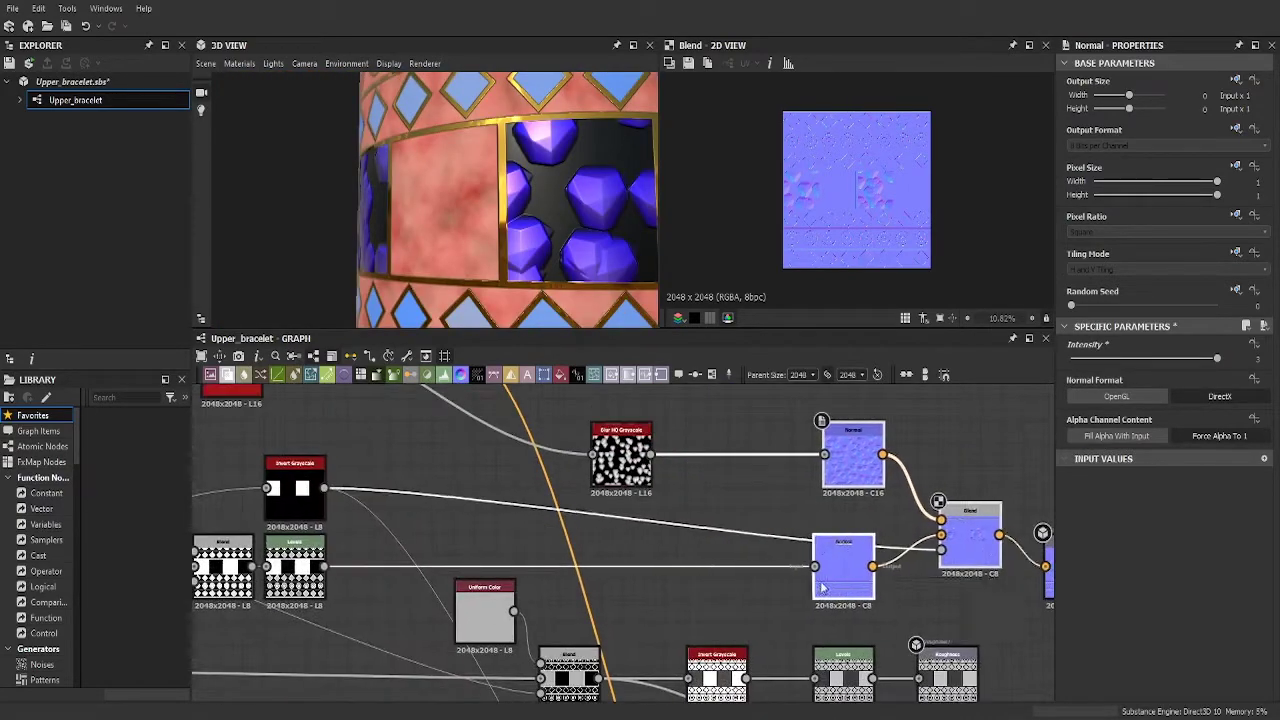
middle_click_drag(648, 458, 680, 555)
scroll(680, 555, "down", 2)
scroll(680, 555, "up", 3)
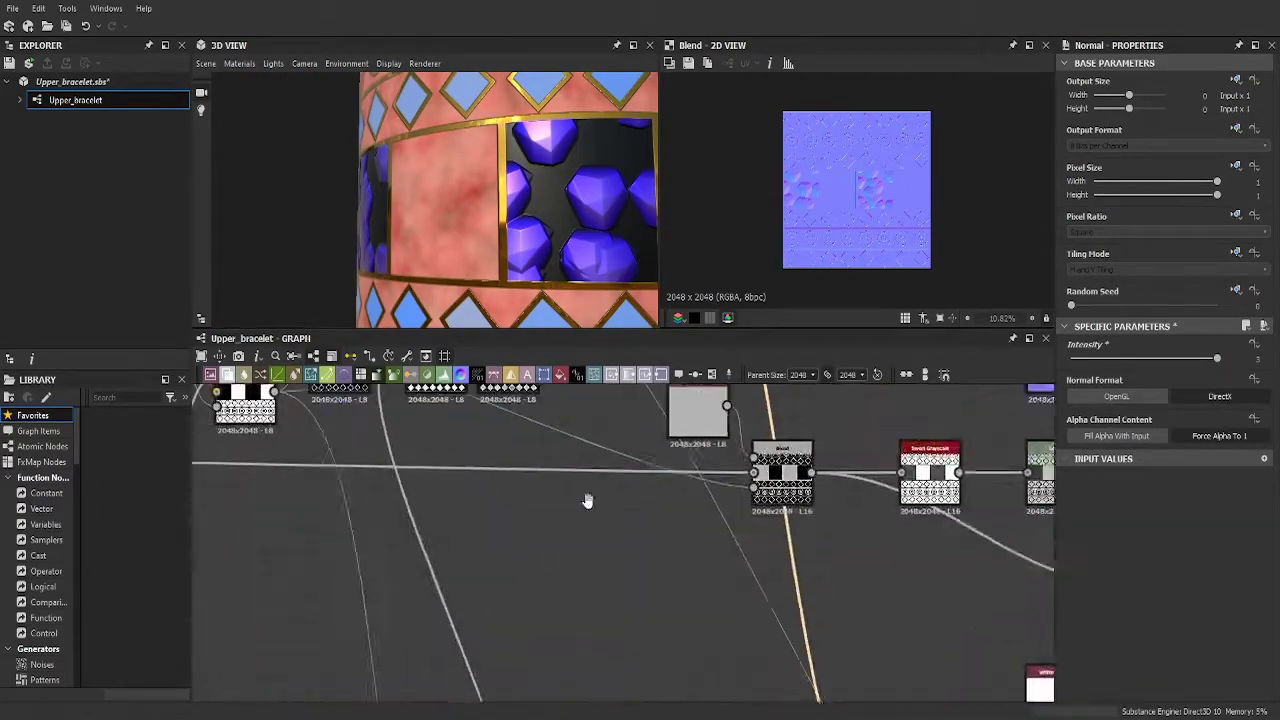
scroll(710, 652, "down", 2)
scroll(605, 572, "up", 1)
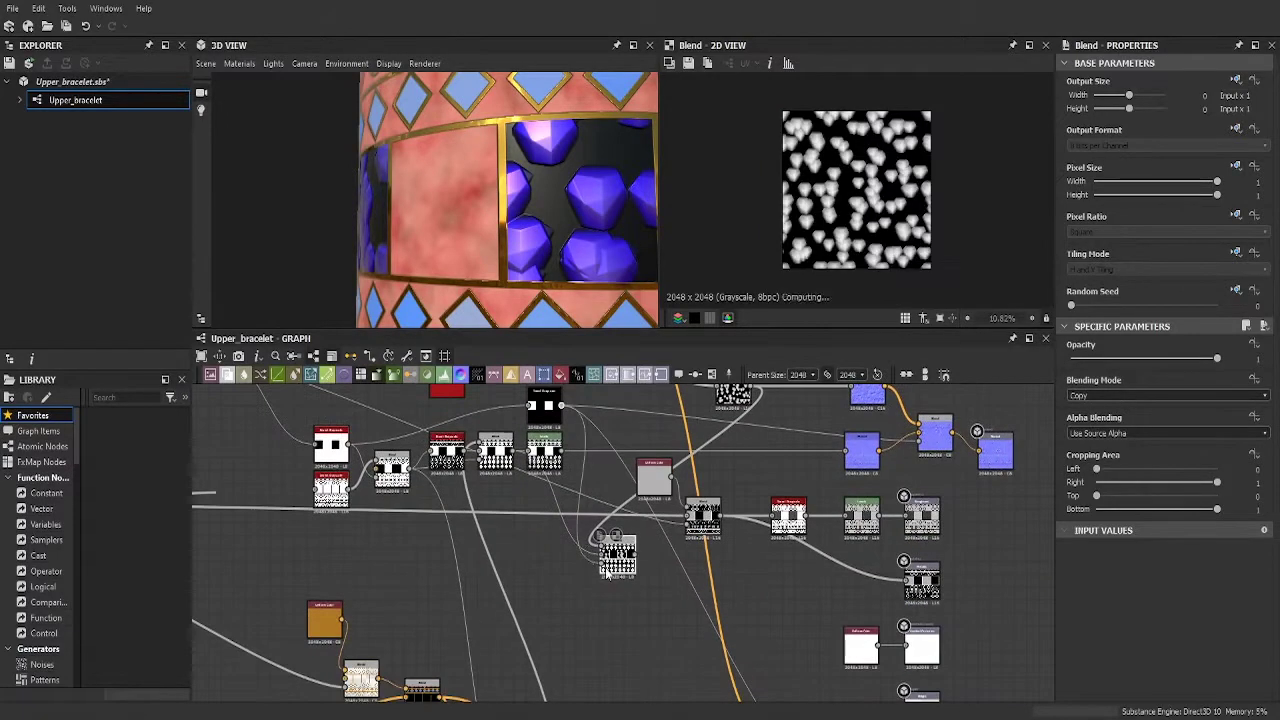
middle_click_drag(790, 662, 654, 494)
left_click_drag(500, 200, 322, 90)
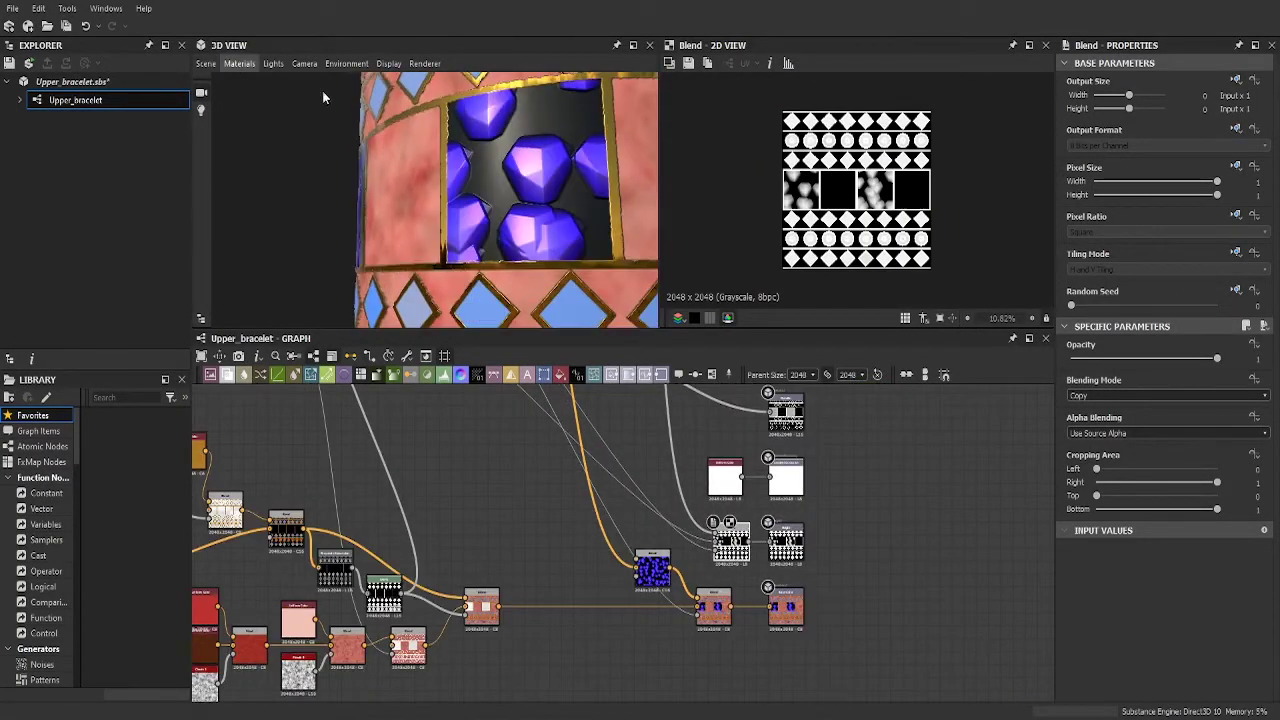
- Insert a Blur HQ Grayscale node between the Blend and the Height output
left_click_drag(600, 257, 520, 180)
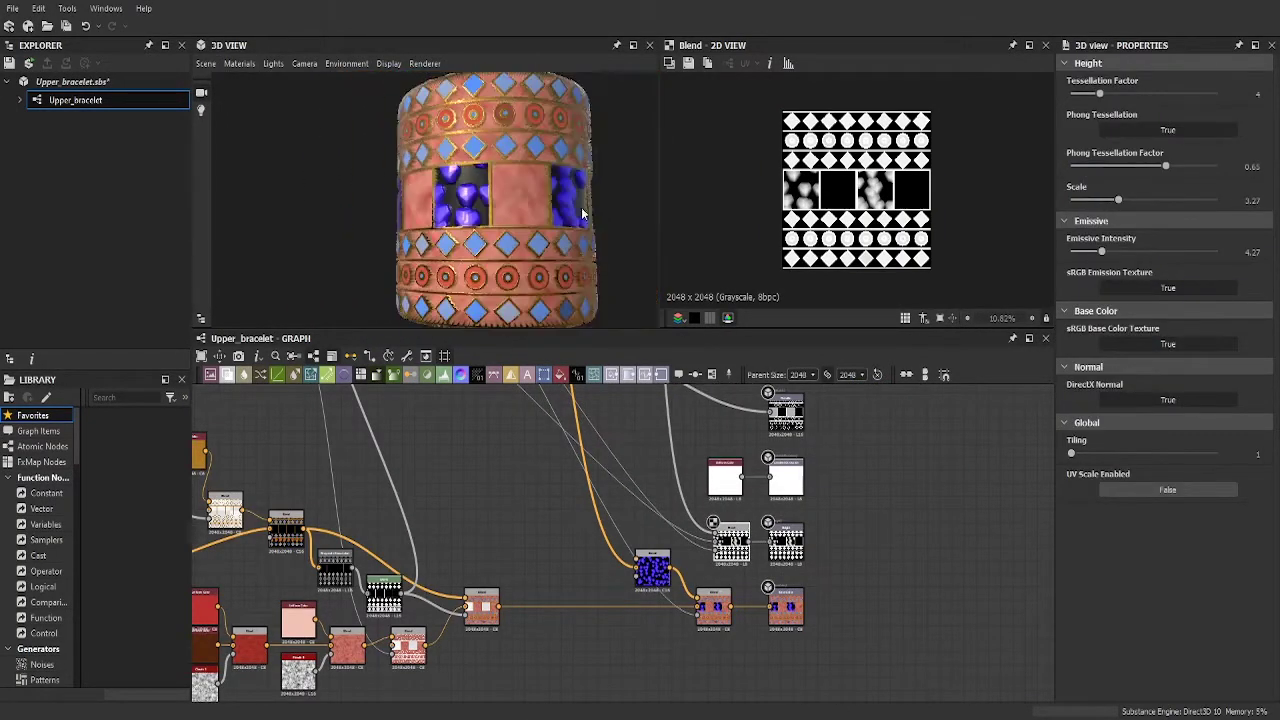
scroll(746, 465, "up", 3)
left_click(700, 470)
scroll(1006, 679, "down", 2)
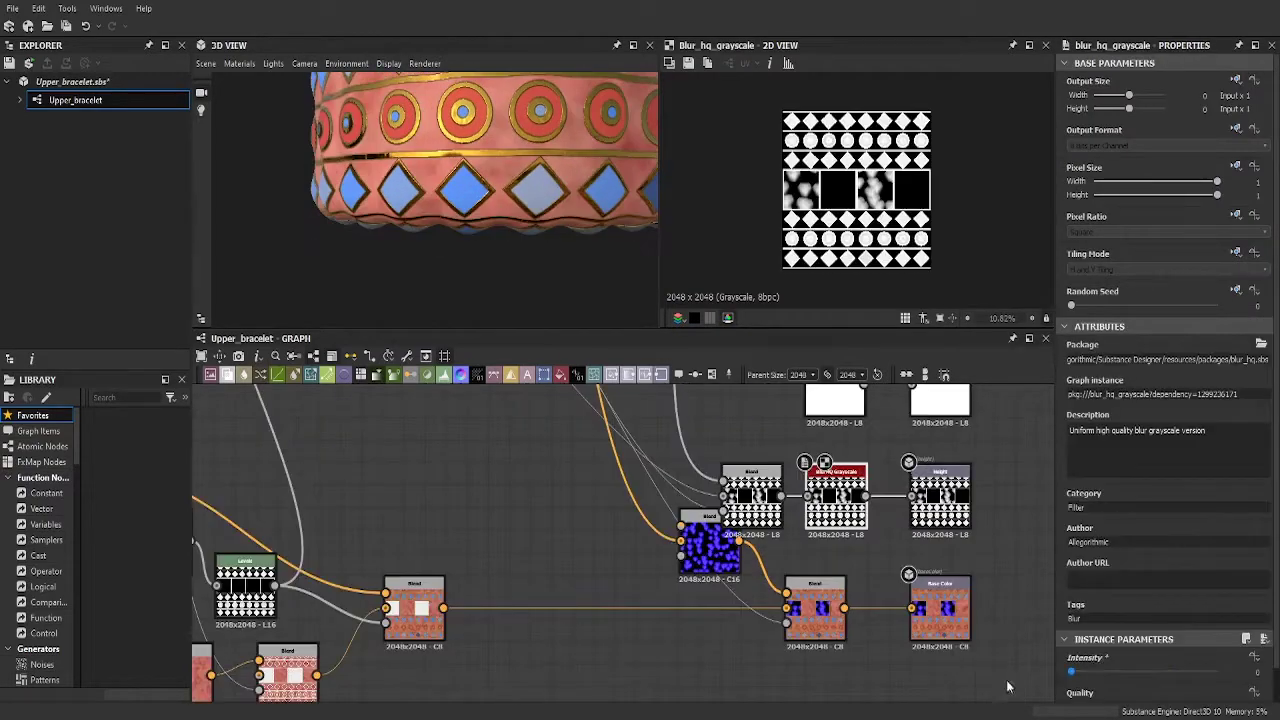
mouse_move(430, 200)
left_mouse_down()
mouse_move(501, 244)
mouse_move(551, 208)
left_mouse_up()
scroll(551, 208, "up", 2)
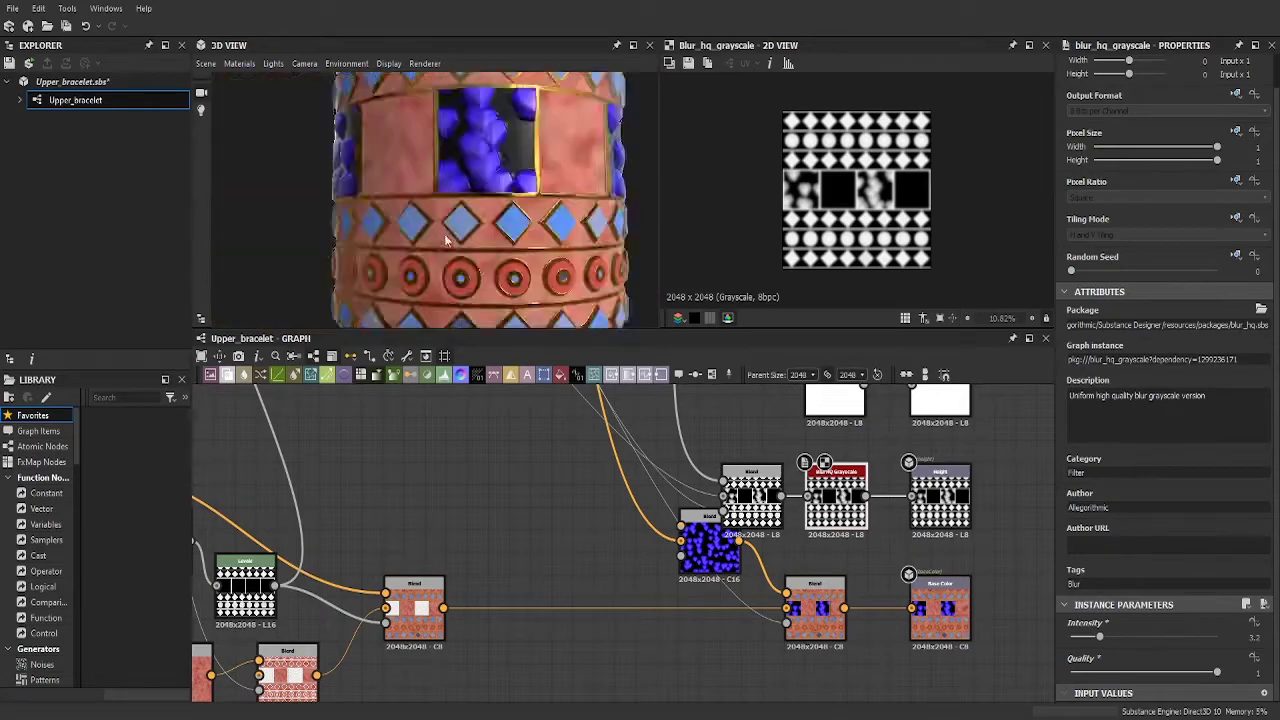
middle_click_drag(600, 550, 760, 450)
left_click(853, 470)
scroll(419, 211, "up", 3)
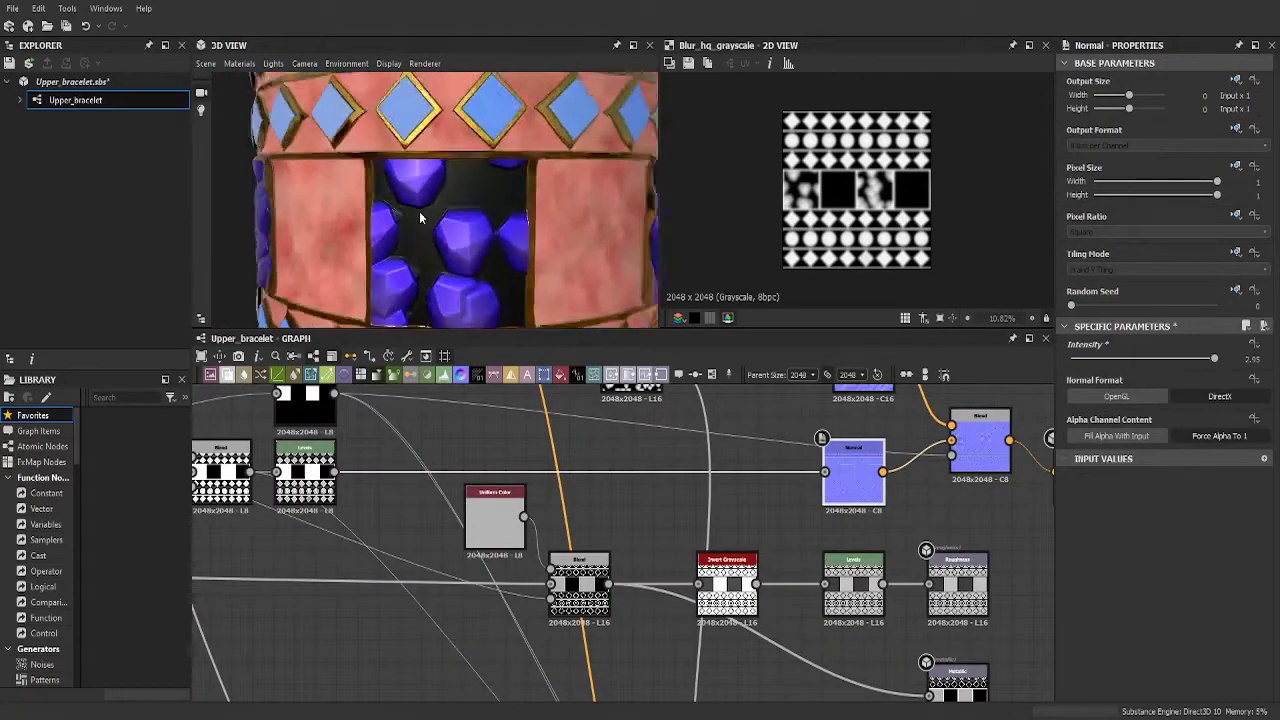
left_click(806, 528)
- Set the height blur's Intensity to 1.67 and check the gems on the sphere preview
scroll(806, 528, "up", 2)
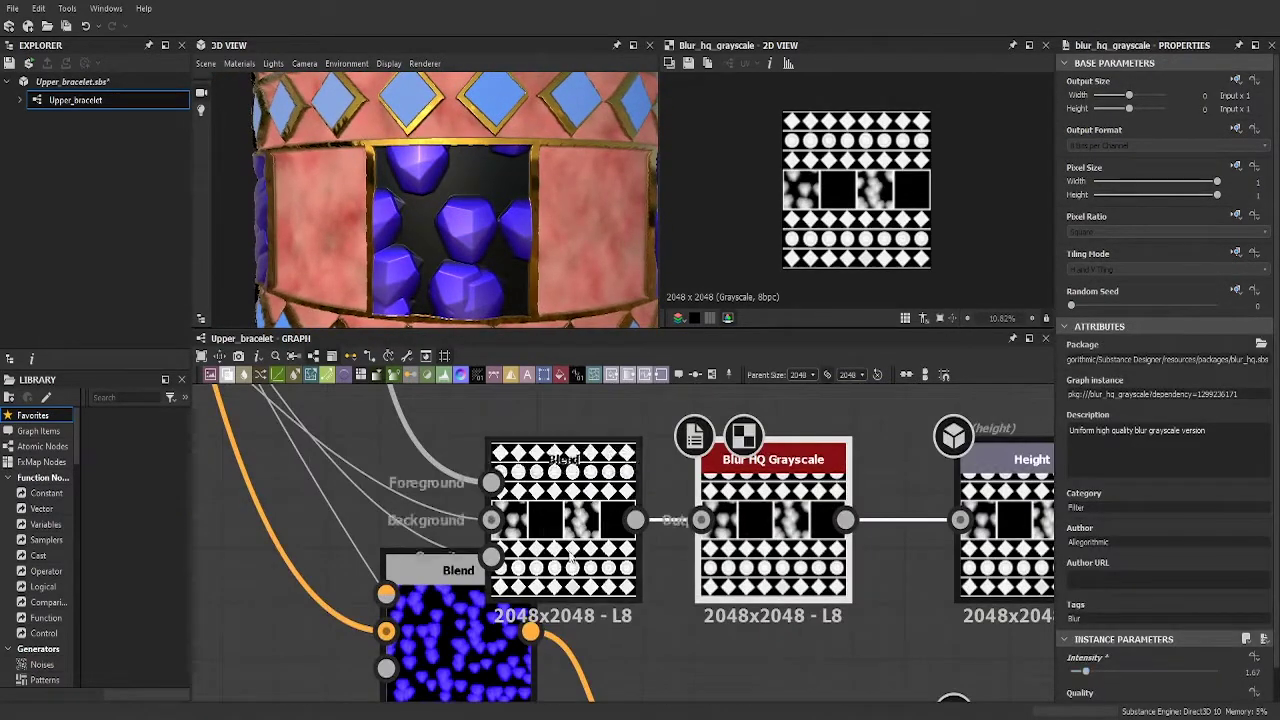
scroll(570, 558, "down", 3)
left_click_drag(560, 300, 547, 340)
left_click(512, 628)
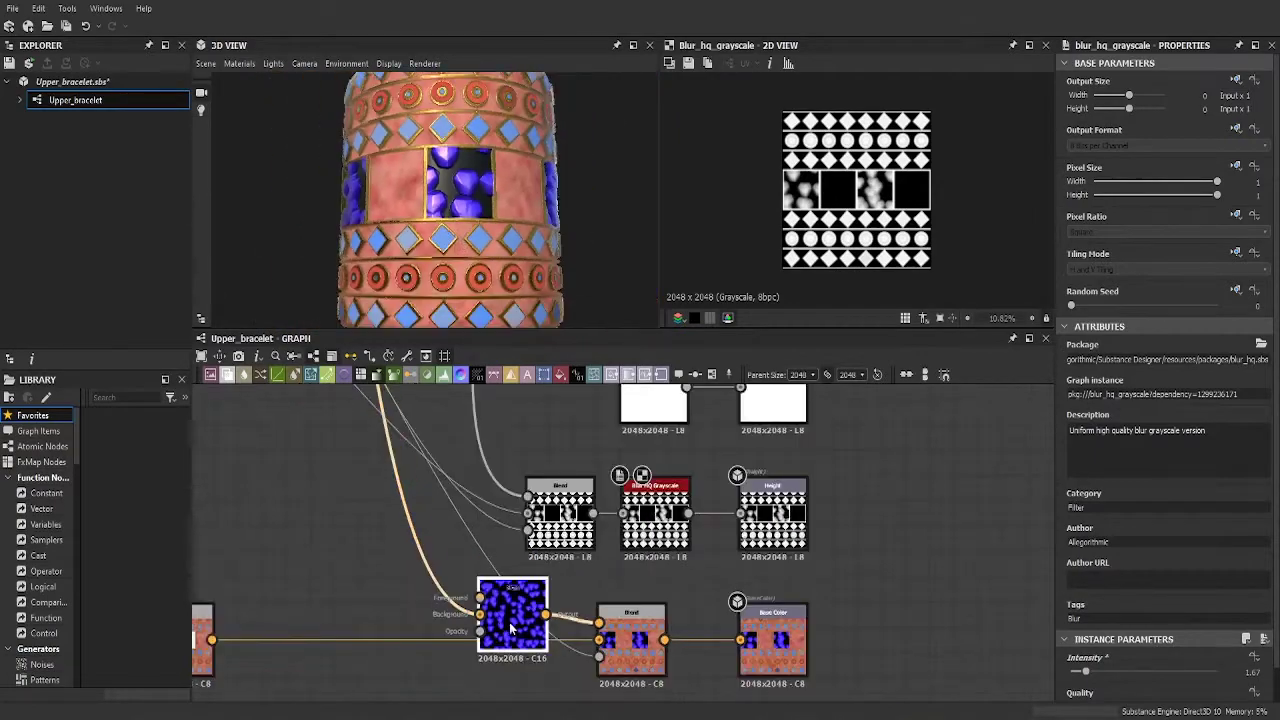
scroll(512, 628, "down", 2)
scroll(548, 236, "down", 3)
left_click_drag(572, 258, 585, 150)
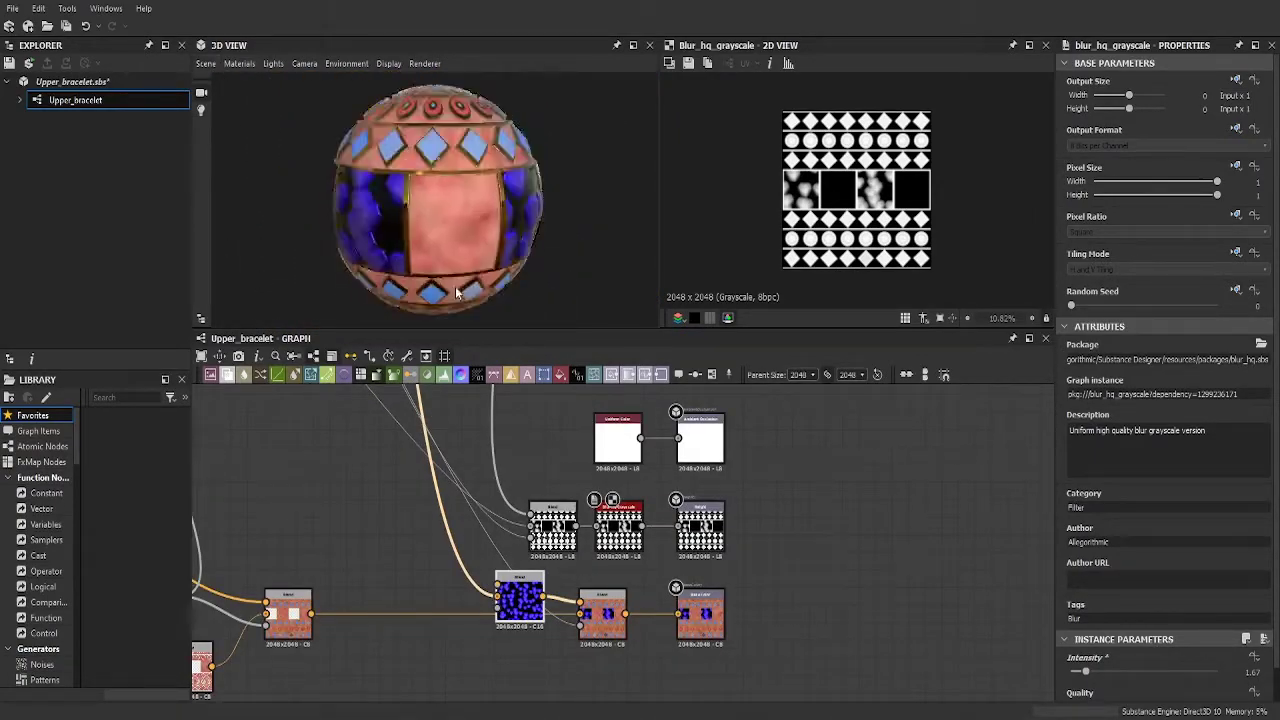
scroll(490, 403, "down", 3)
scroll(490, 403, "up", 3)
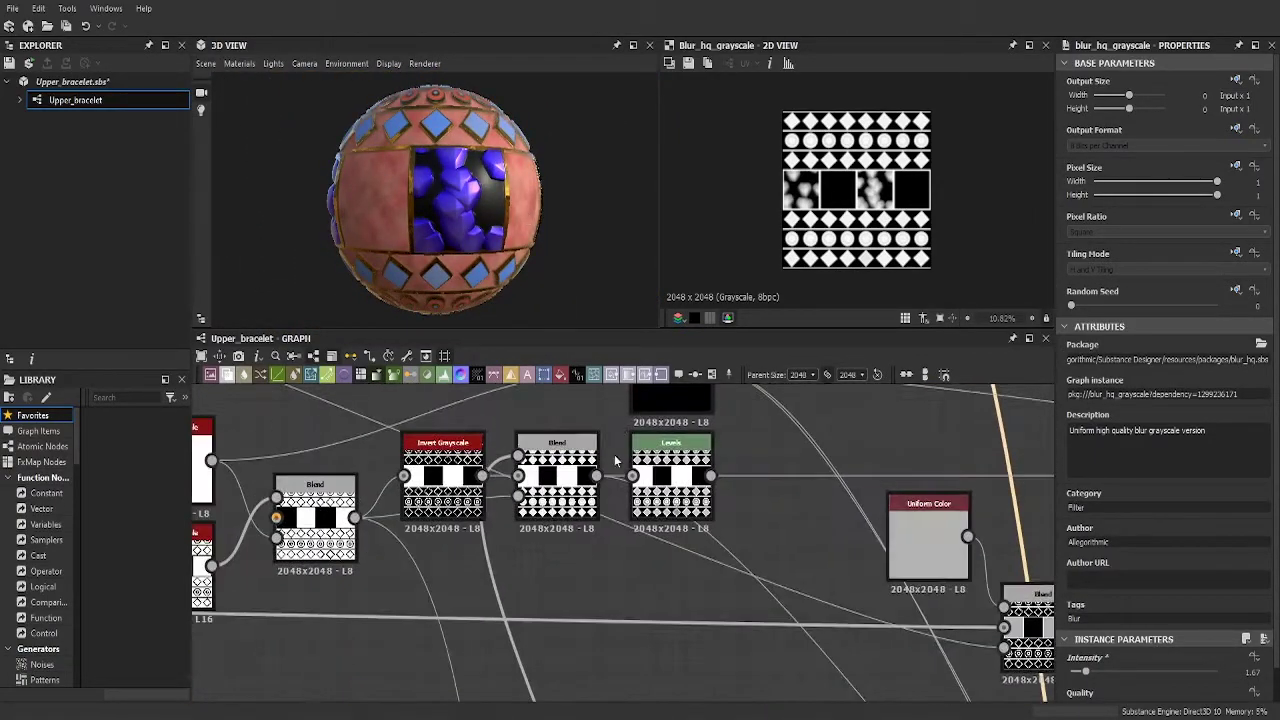
scroll(490, 403, "down", 3)
mouse_move(520, 240)
left_mouse_down()
mouse_move(457, 250)
mouse_move(520, 250)
left_mouse_up()
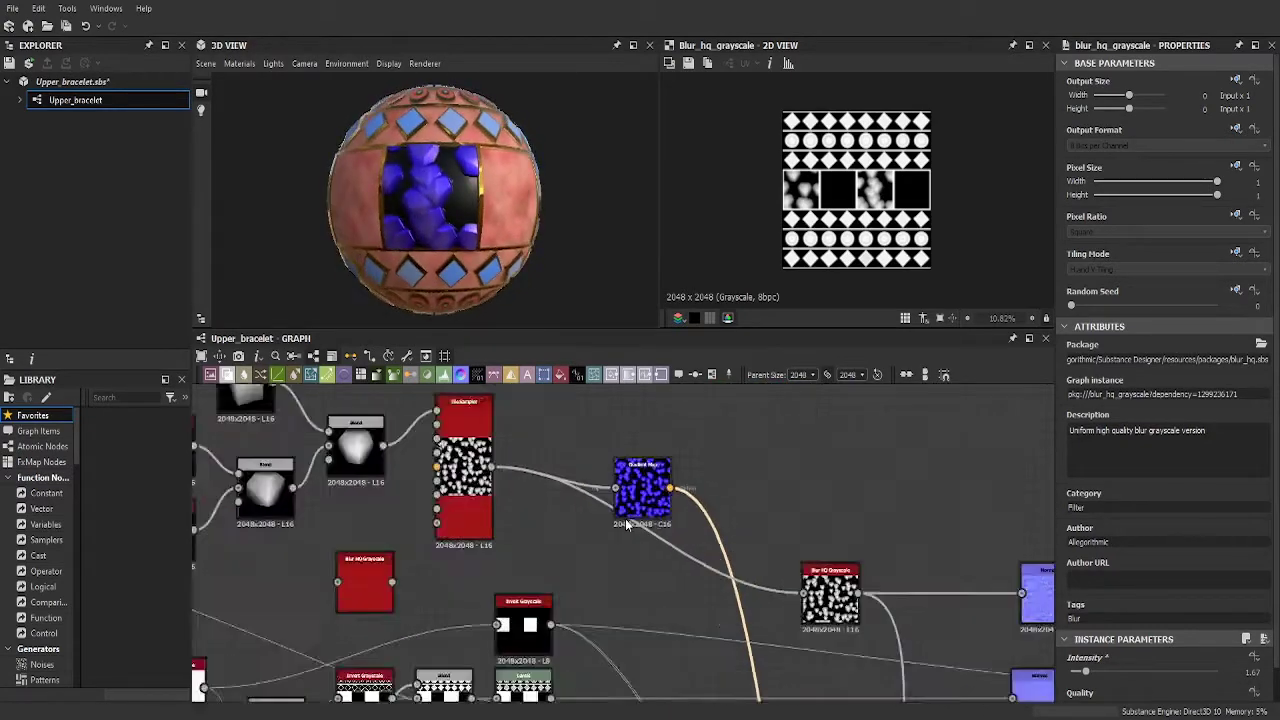
- Set Tile Sampler Color Random 0.93, Rotation Random 0.3, Scale 3.97, Scale Random 0.43, Position Random 0.1
scroll(572, 487, "up", 5)
left_click(461, 440)
scroll(1129, 625, "down", 5)
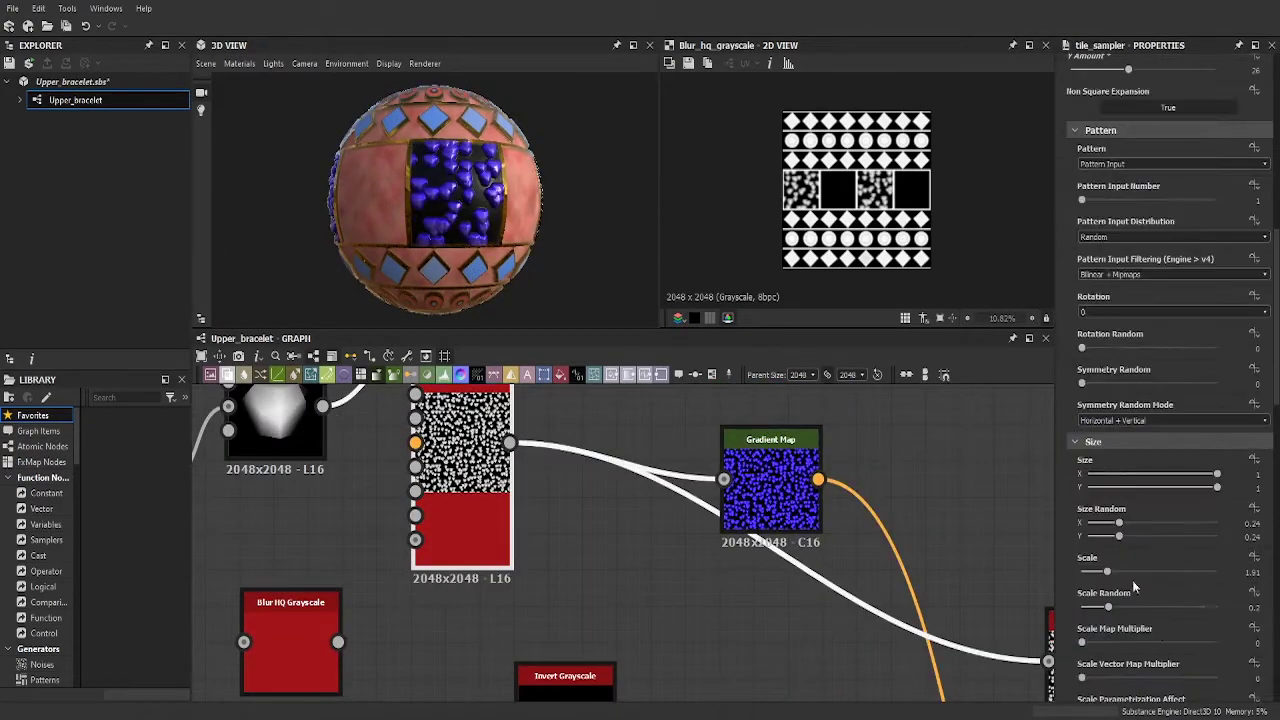
scroll(1120, 615, "down", 3)
scroll(1092, 597, "down", 5)
scroll(1126, 594, "down", 5)
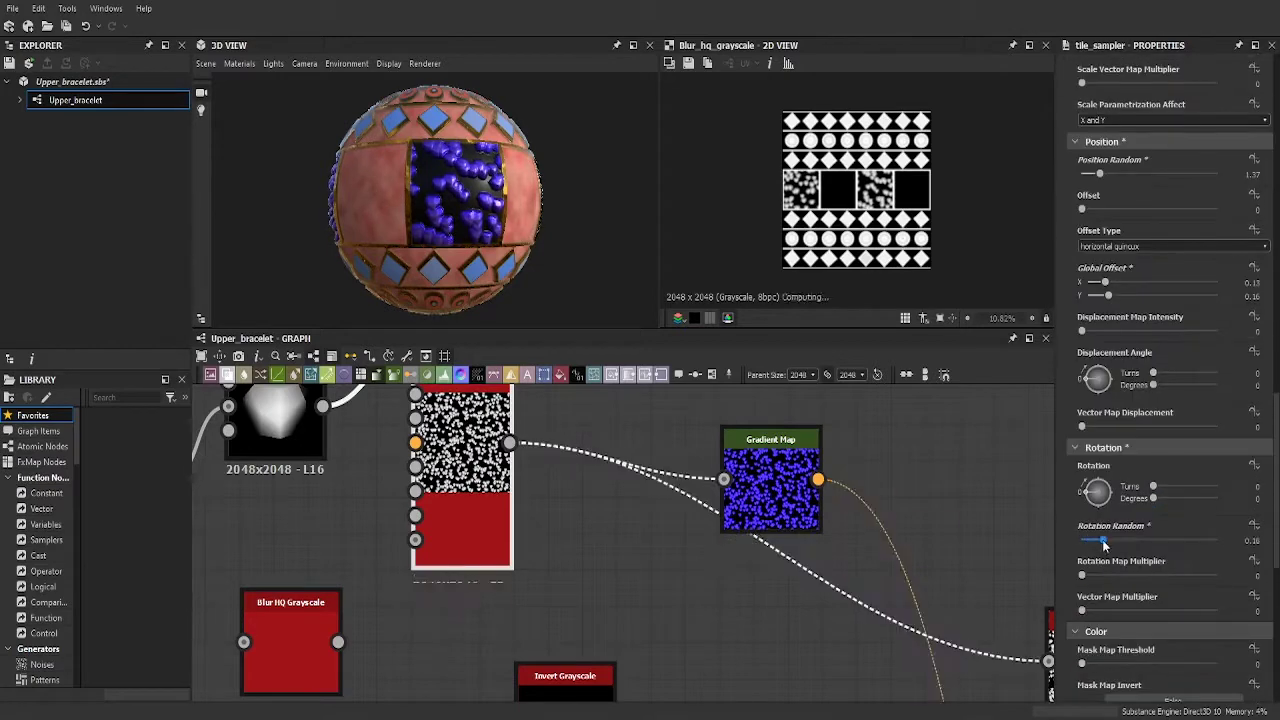
scroll(1120, 588, "down", 2)
scroll(1115, 582, "down", 2)
scroll(1110, 575, "down", 4)
scroll(1110, 575, "down", 1)
left_click_drag(1081, 482, 1208, 484)
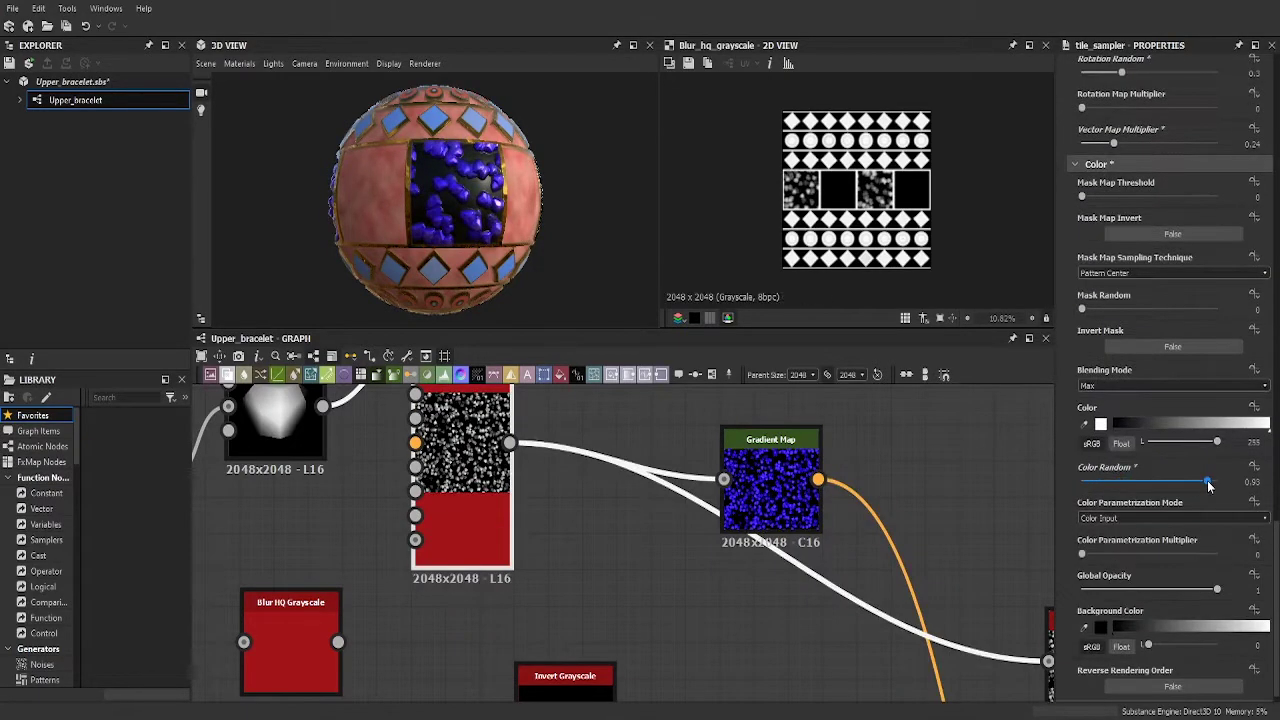
scroll(1170, 450, "up", 5)
scroll(1140, 360, "up", 5)
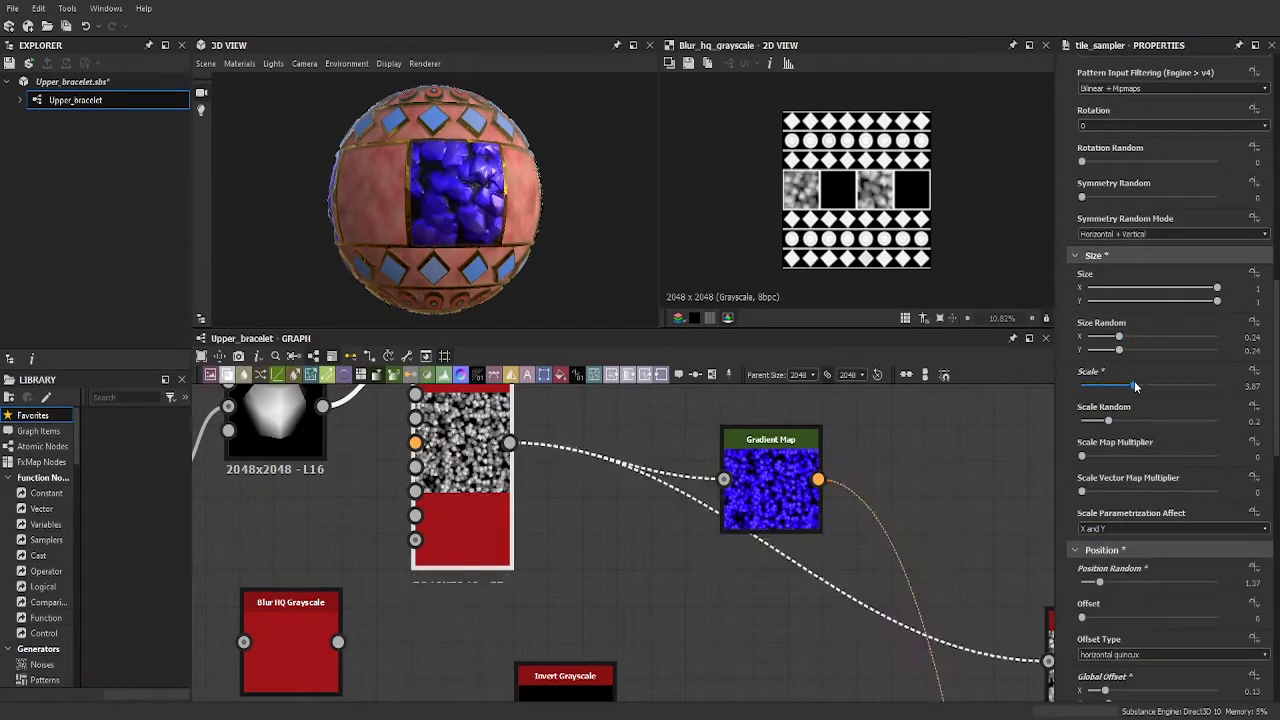
left_click_drag(1108, 421, 1139, 421)
scroll(1104, 420, "down", 1)
left_click_drag(1099, 540, 1083, 540)
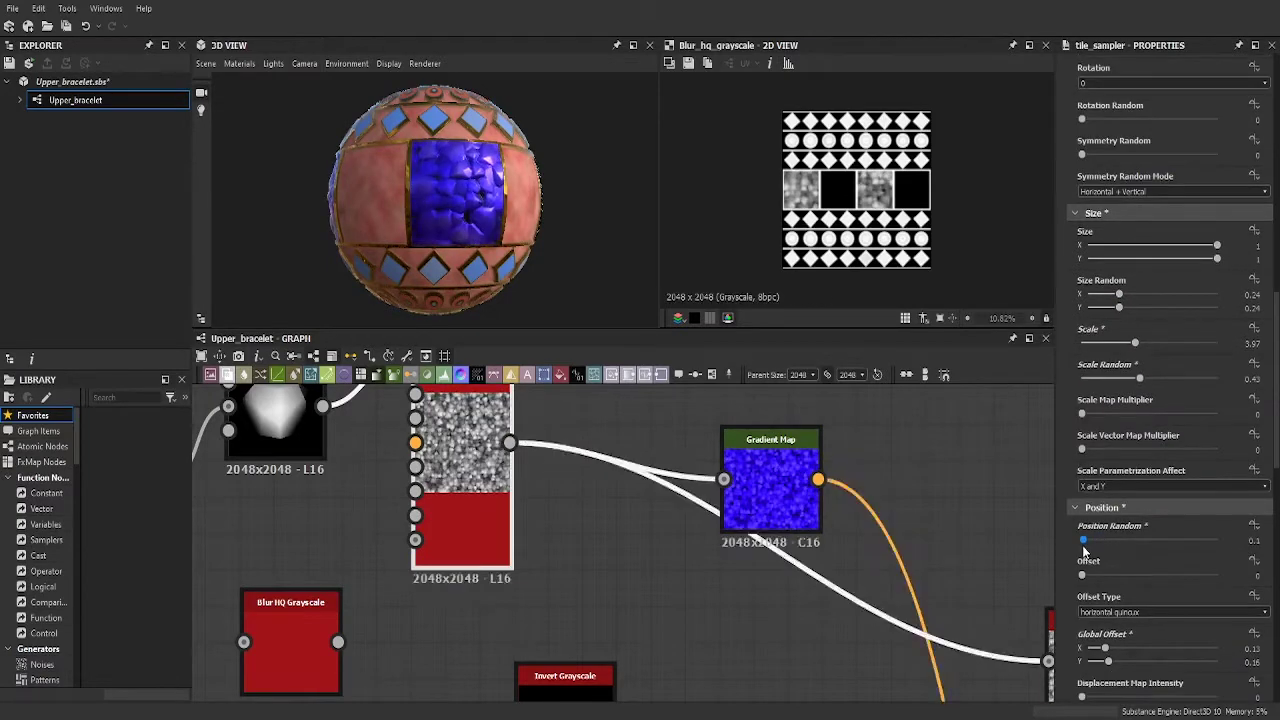
- Inspect the gem colour gradient and the blended normal output
left_click(770, 460)
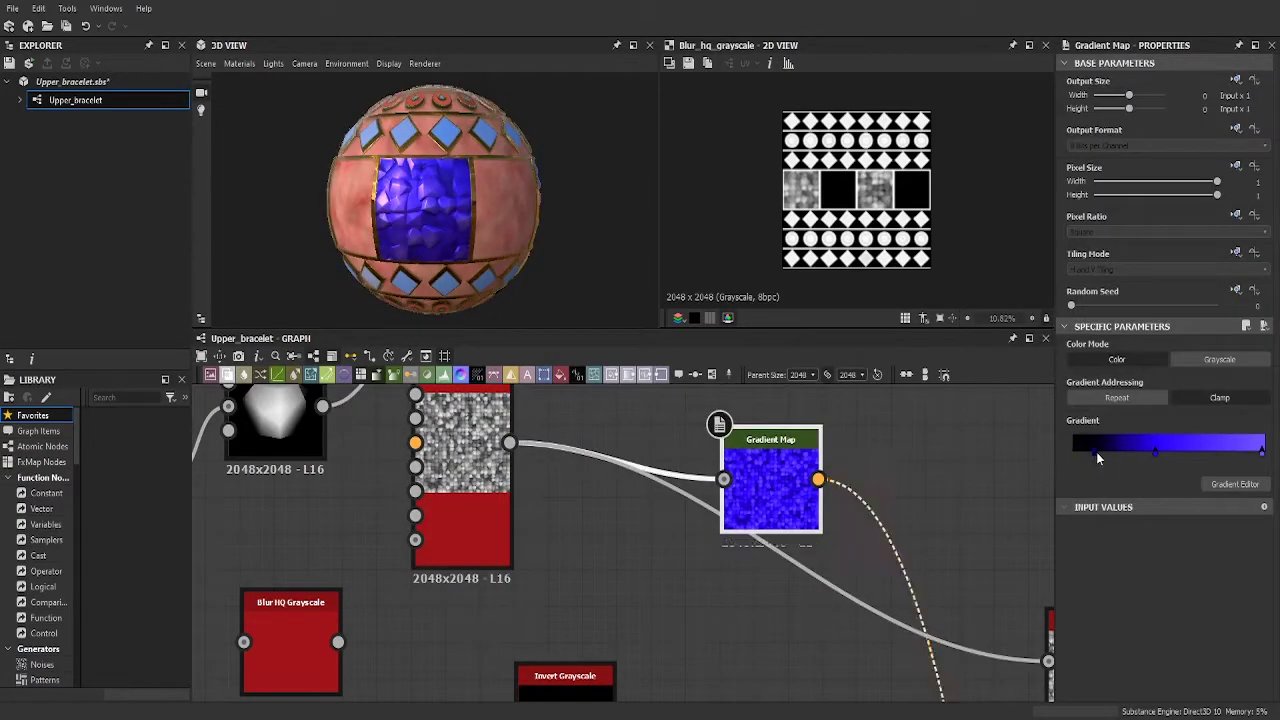
scroll(600, 540, "down", 5)
scroll(594, 538, "up", 5)
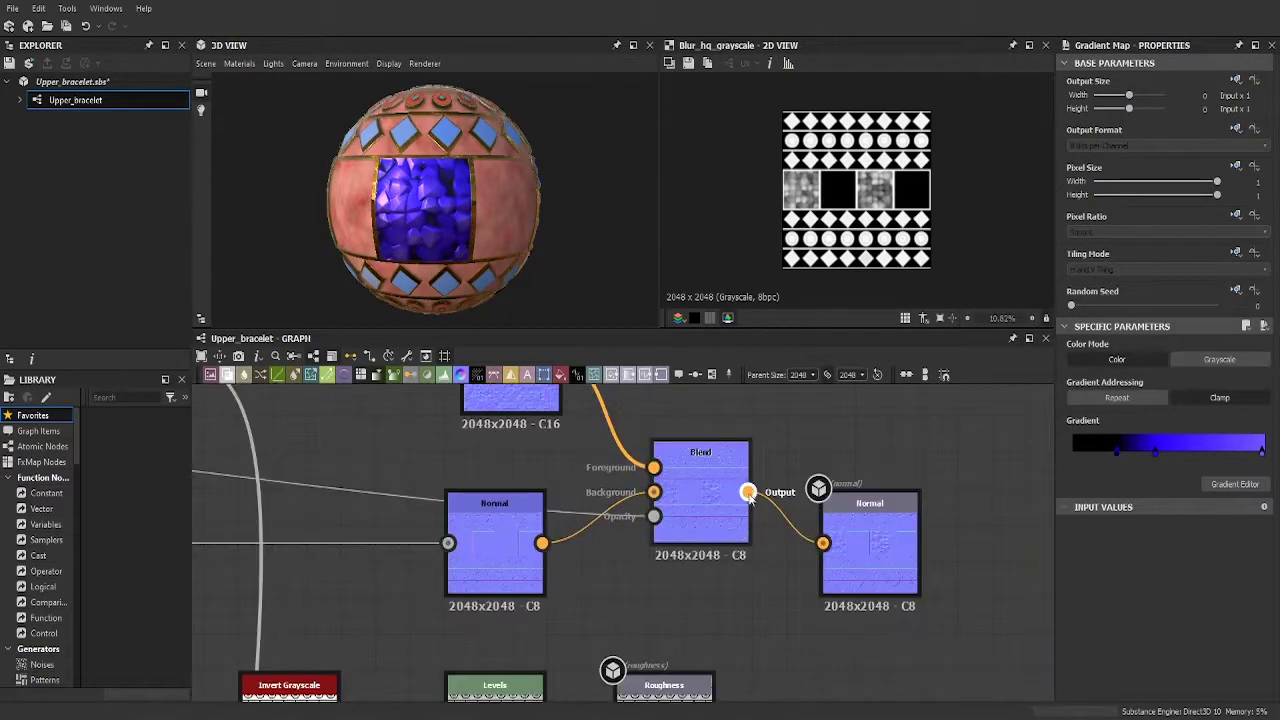
left_click(771, 636)
- Brighten the Levels node by moving its white input handle to the right end
scroll(775, 600, "up", 3)
scroll(882, 533, "down", 2)
left_click(882, 533)
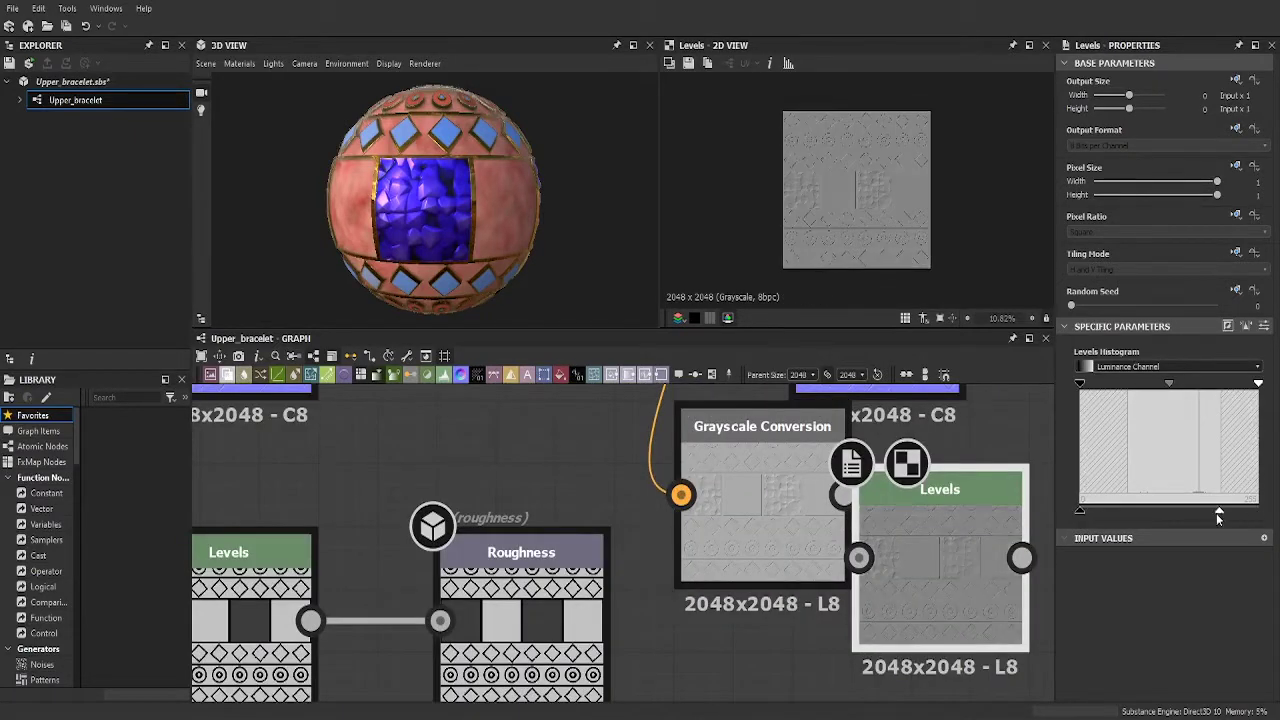
left_click_drag(1221, 510, 1258, 510)
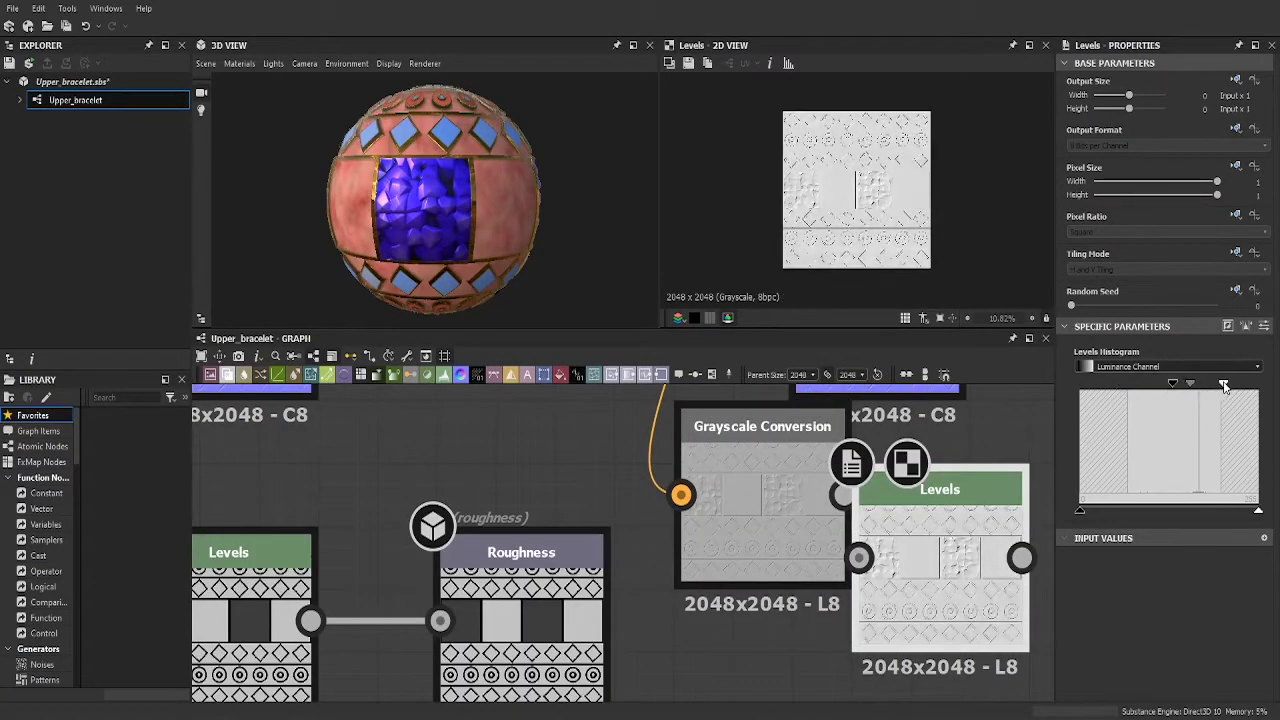
scroll(750, 452, "down", 5)
scroll(750, 452, "up", 2)
- Tilt and rotate the sphere preview and pan the graph to inspect the blue gem panel
left_click_drag(505, 230, 505, 316)
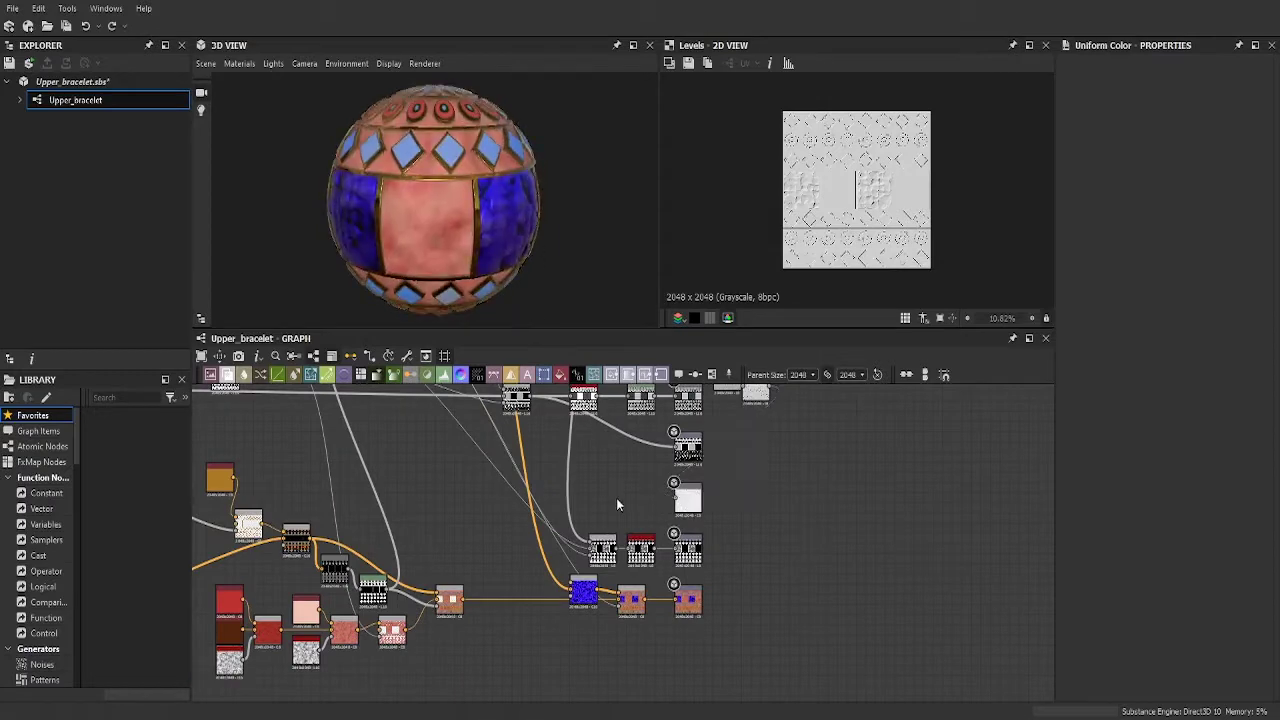
scroll(617, 503, "up", 1)
scroll(575, 247, "up", 3)
scroll(585, 410, "up", 2)
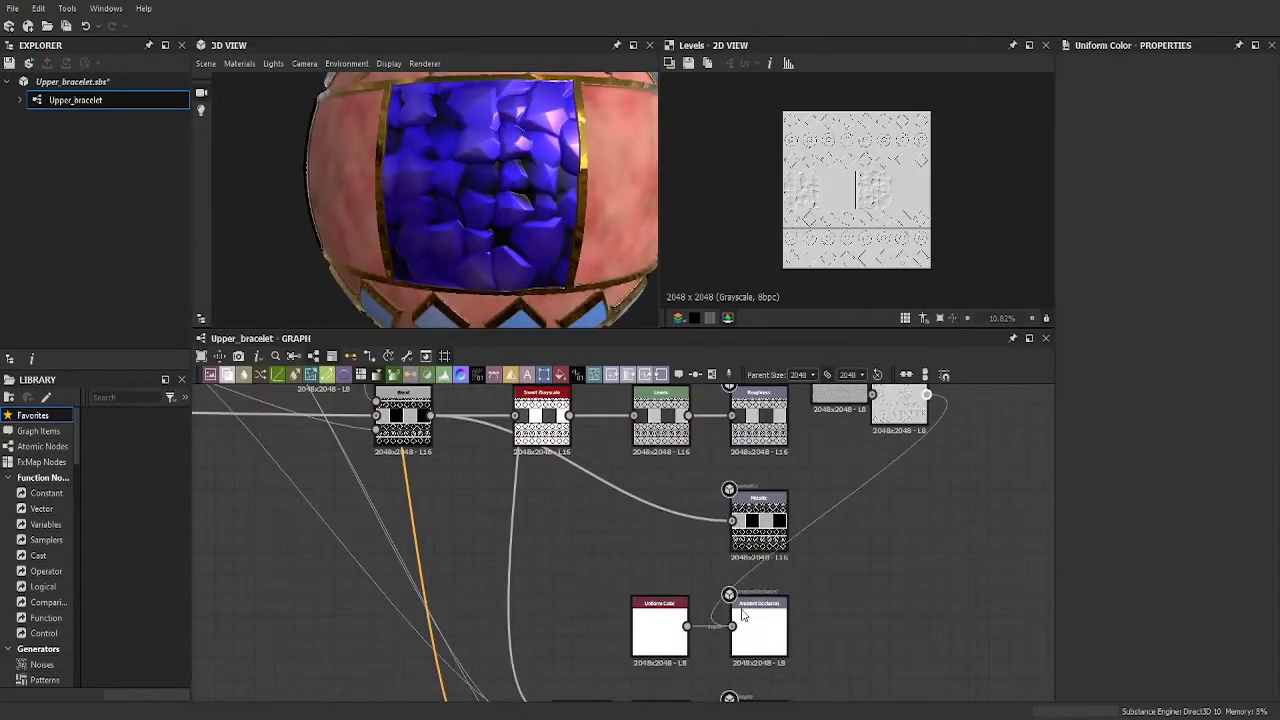
scroll(851, 529, "down", 2)
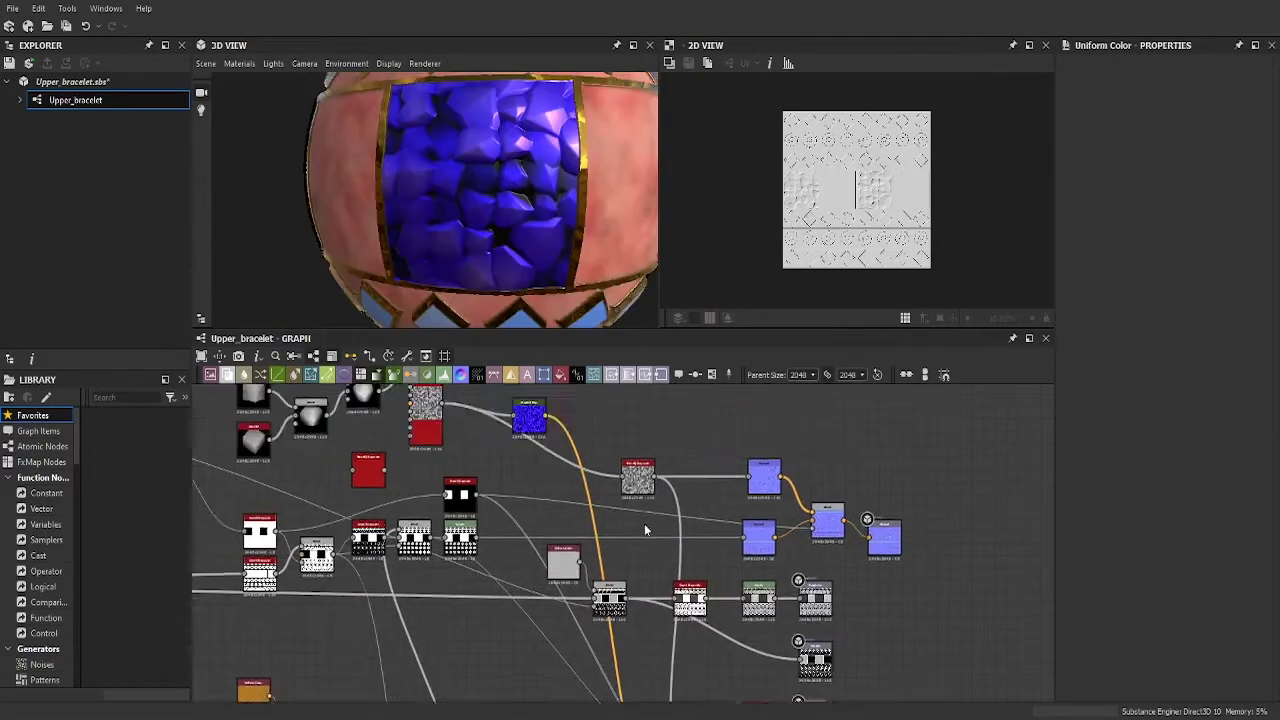
middle_click_drag(851, 529, 654, 543)
scroll(659, 409, "up", 3)
scroll(659, 409, "down", 3)
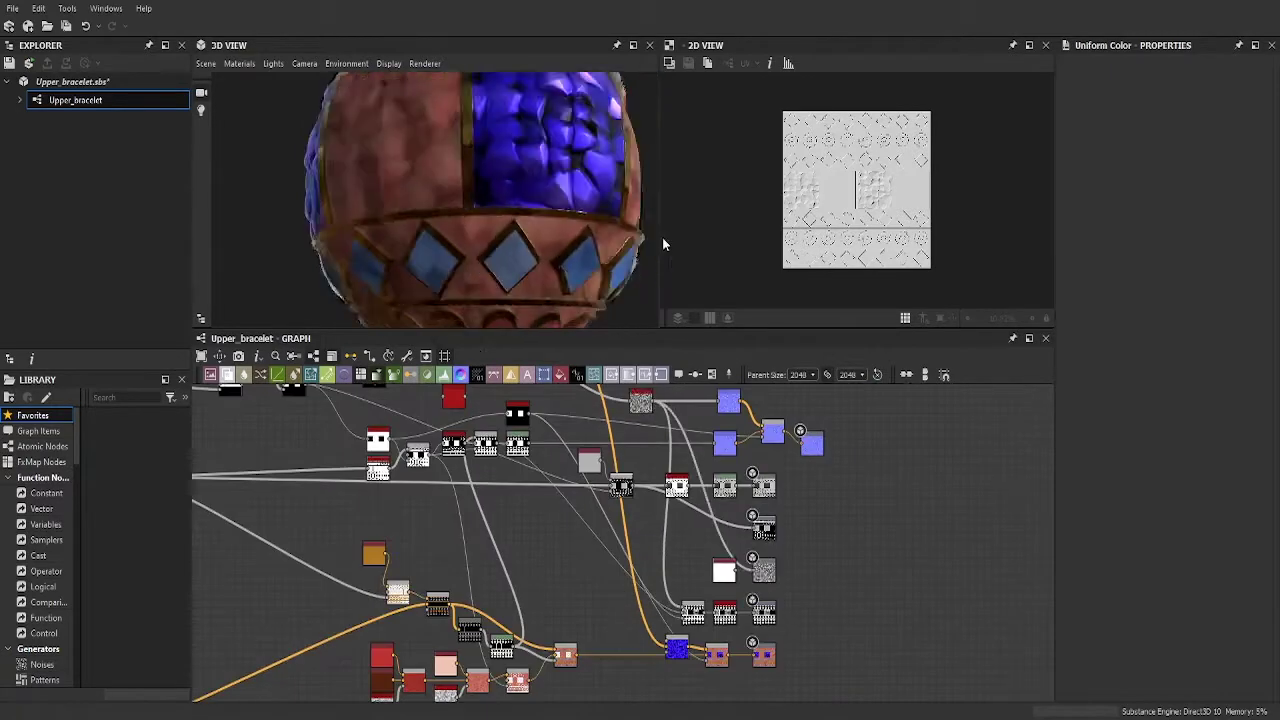
mouse_move(662, 237)
left_mouse_down()
mouse_move(600, 271)
mouse_move(620, 259)
mouse_move(566, 205)
mouse_move(596, 235)
mouse_move(478, 190)
mouse_move(489, 238)
mouse_move(466, 208)
left_mouse_up()
scroll(489, 238, "up", 3)
scroll(480, 215, "down", 5)
scroll(470, 210, "up", 5)
- Raise the gem tile_sampler's X and Y Amount to 31 and lower its Color Random
scroll(612, 468, "up", 3)
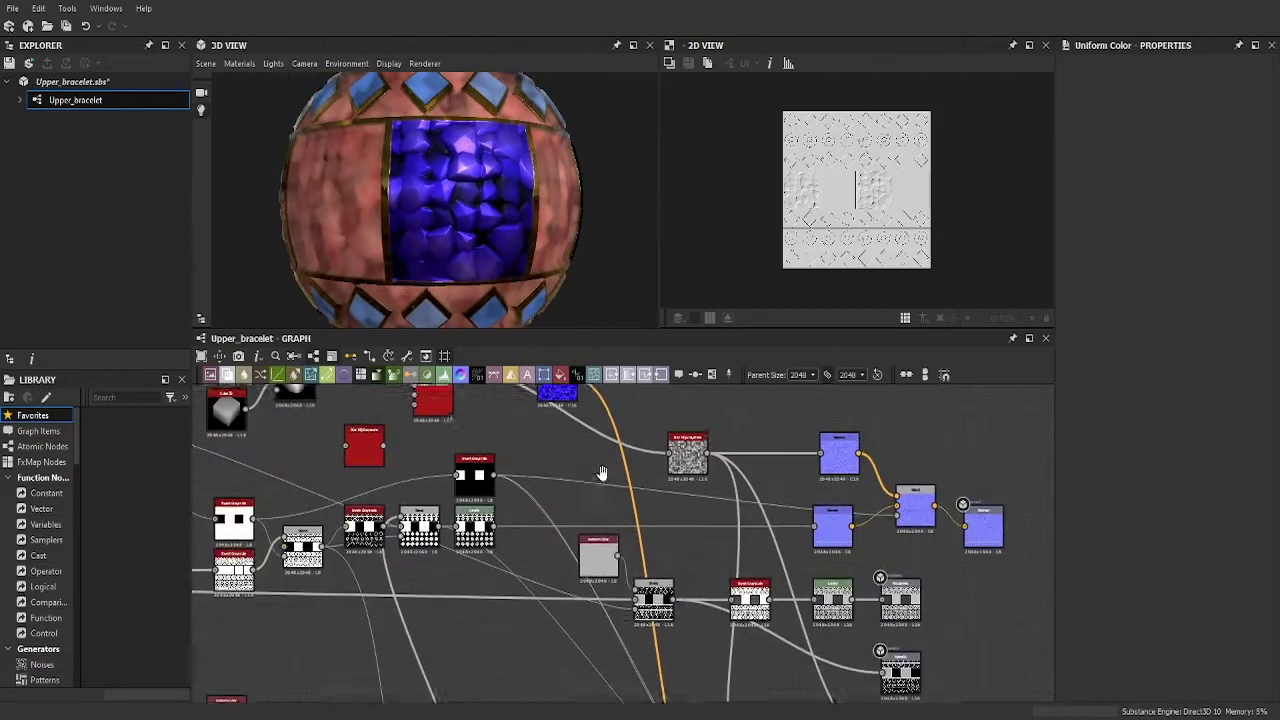
scroll(615, 475, "up", 5)
double_click(510, 470)
scroll(1135, 585, "down", 5)
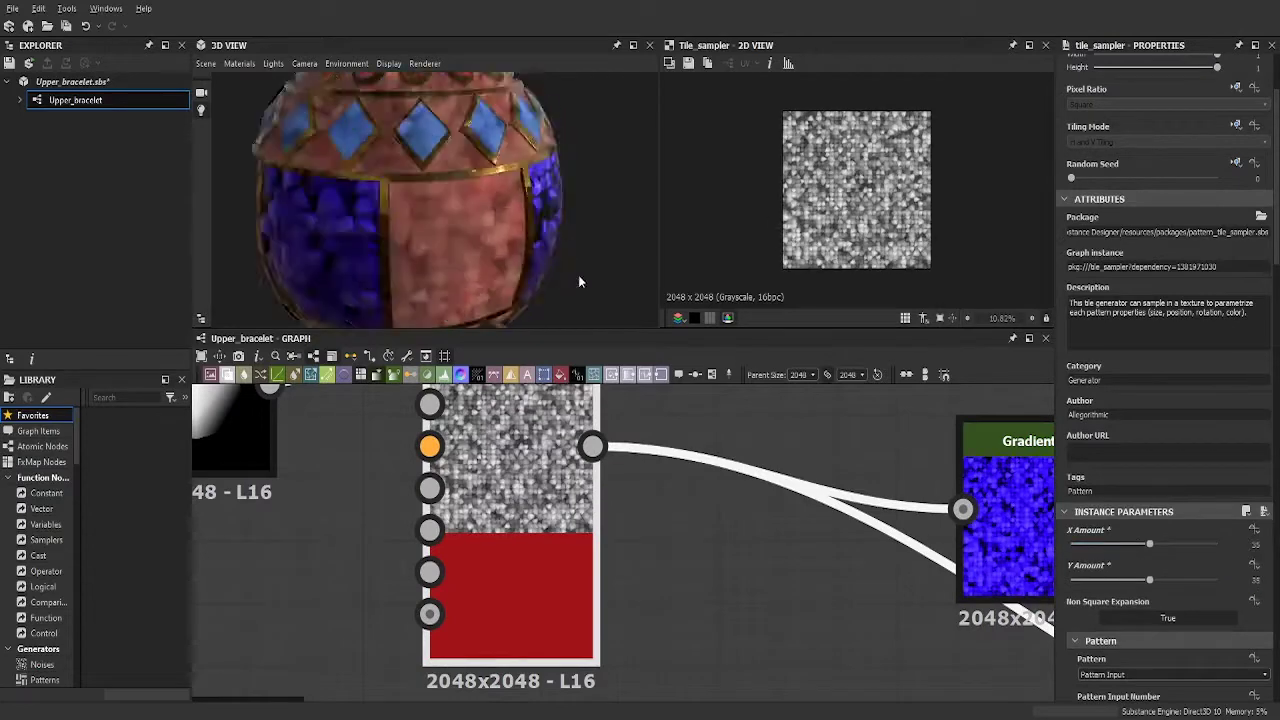
key("Return")
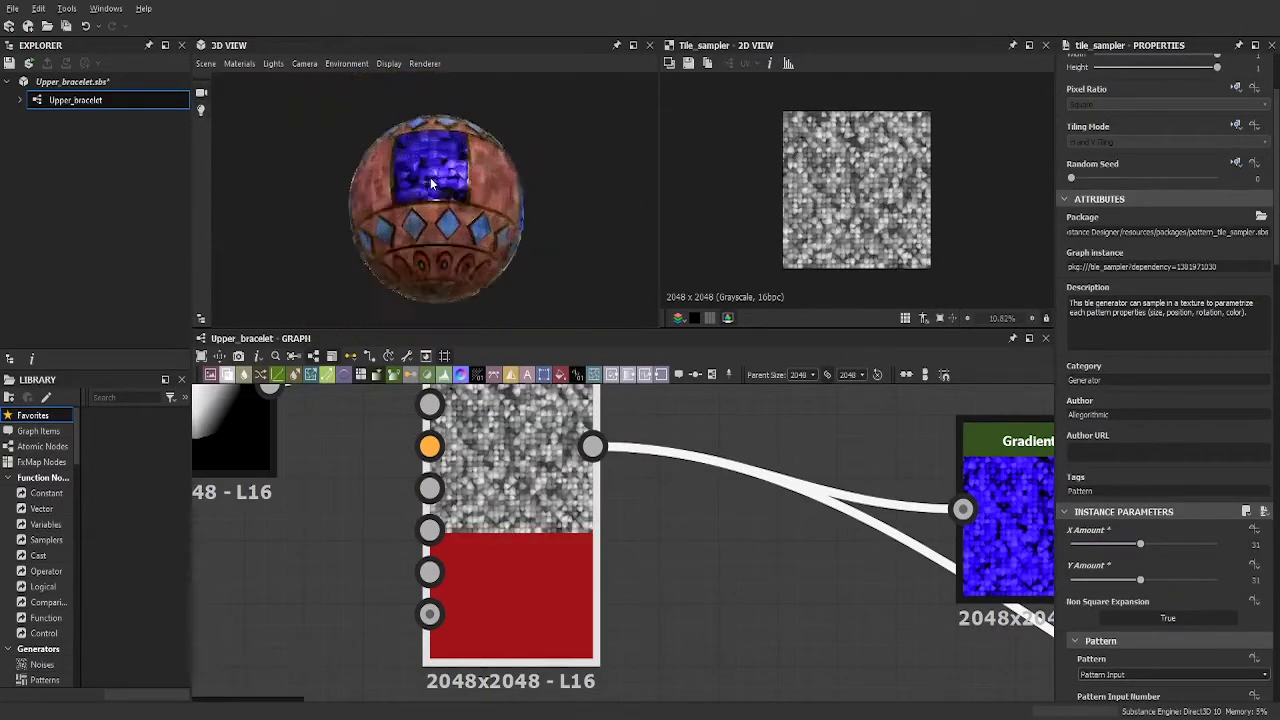
scroll(589, 211, "up", 3)
scroll(1095, 403, "down", 10)
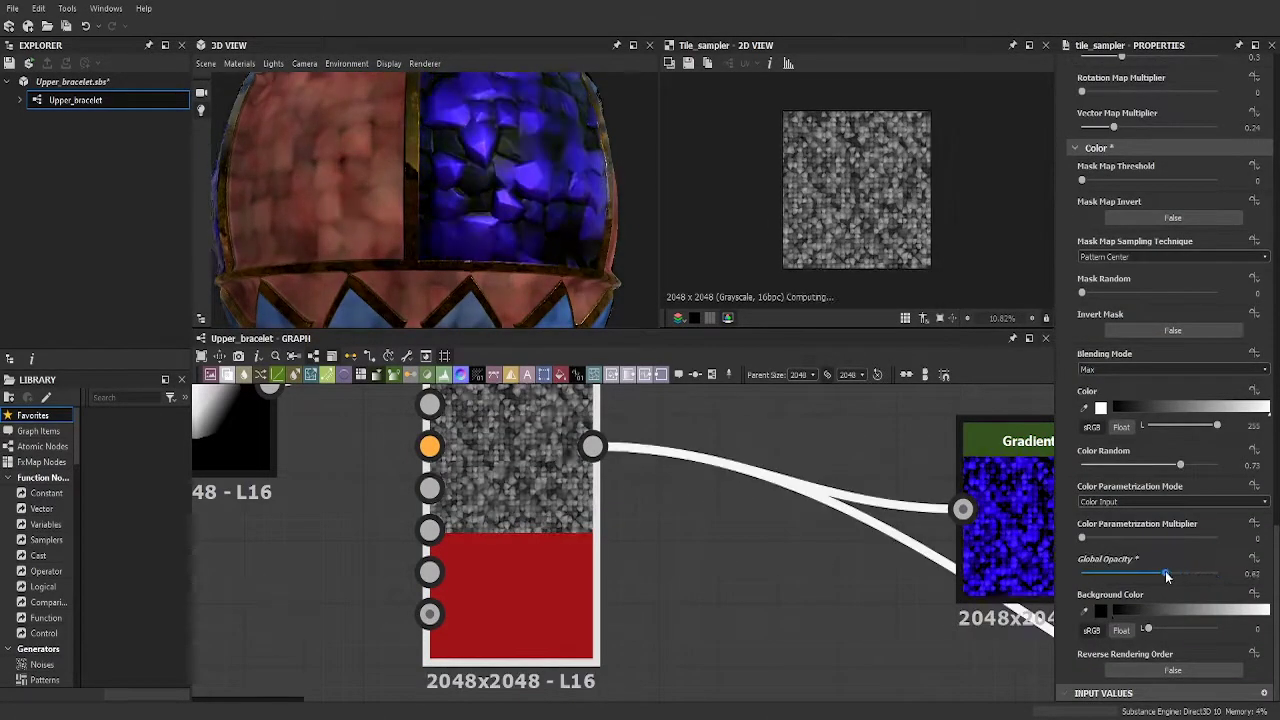
scroll(1160, 470, "up", 5)
left_click_drag(1180, 635, 1157, 638)
scroll(689, 480, "down", 3)
left_click(918, 460)
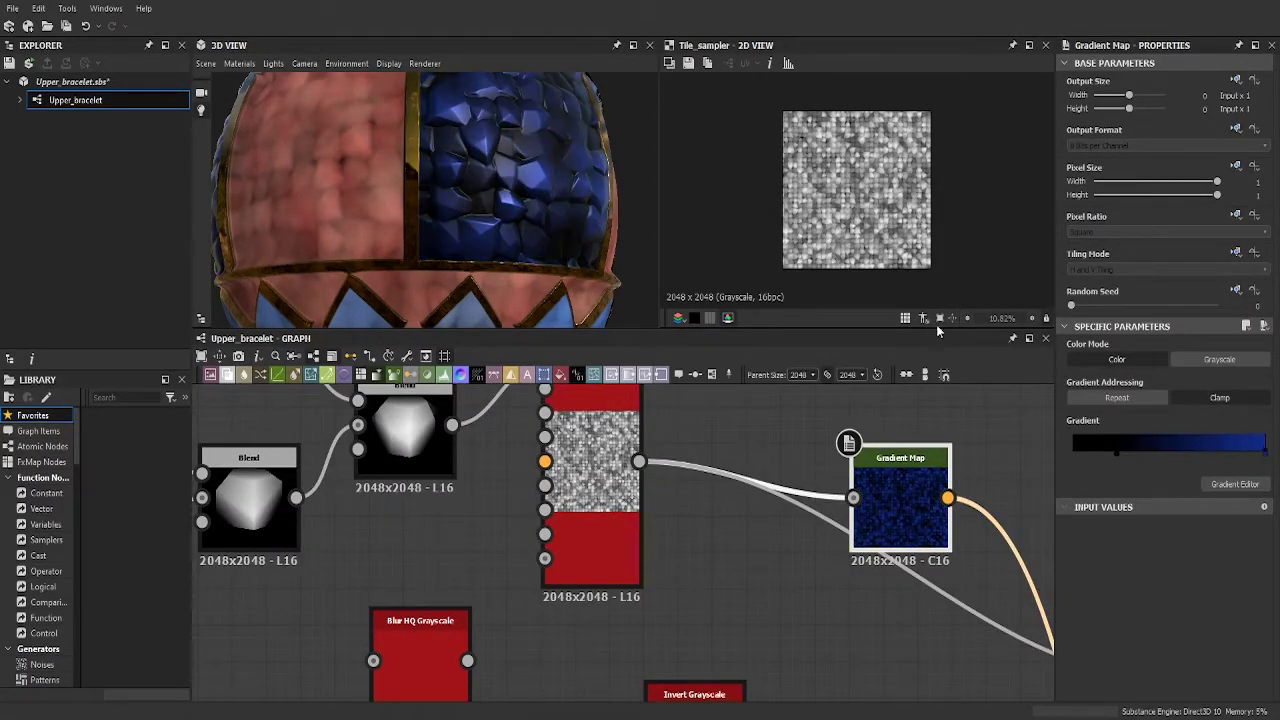
- Preview the new Histogram Scan node and set its Position to about 0.48
scroll(724, 462, "down", 5)
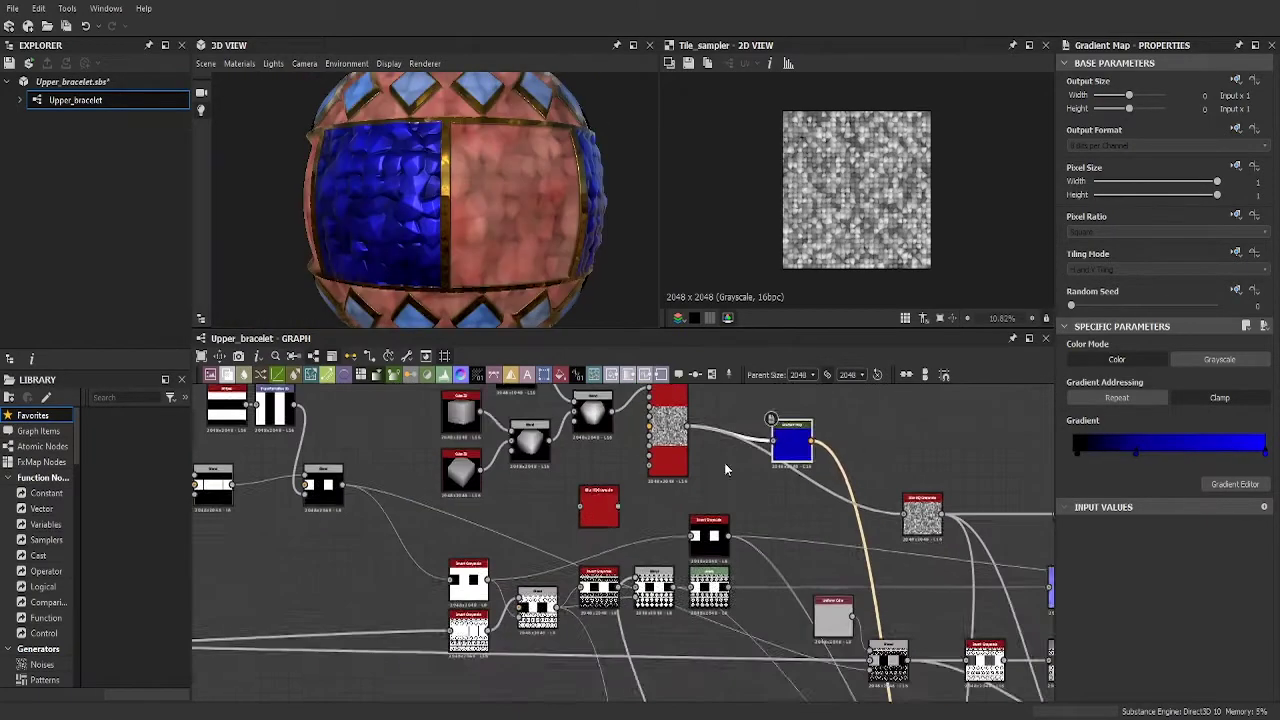
middle_click_drag(724, 462, 596, 541)
scroll(596, 546, "up", 3)
double_click(583, 560)
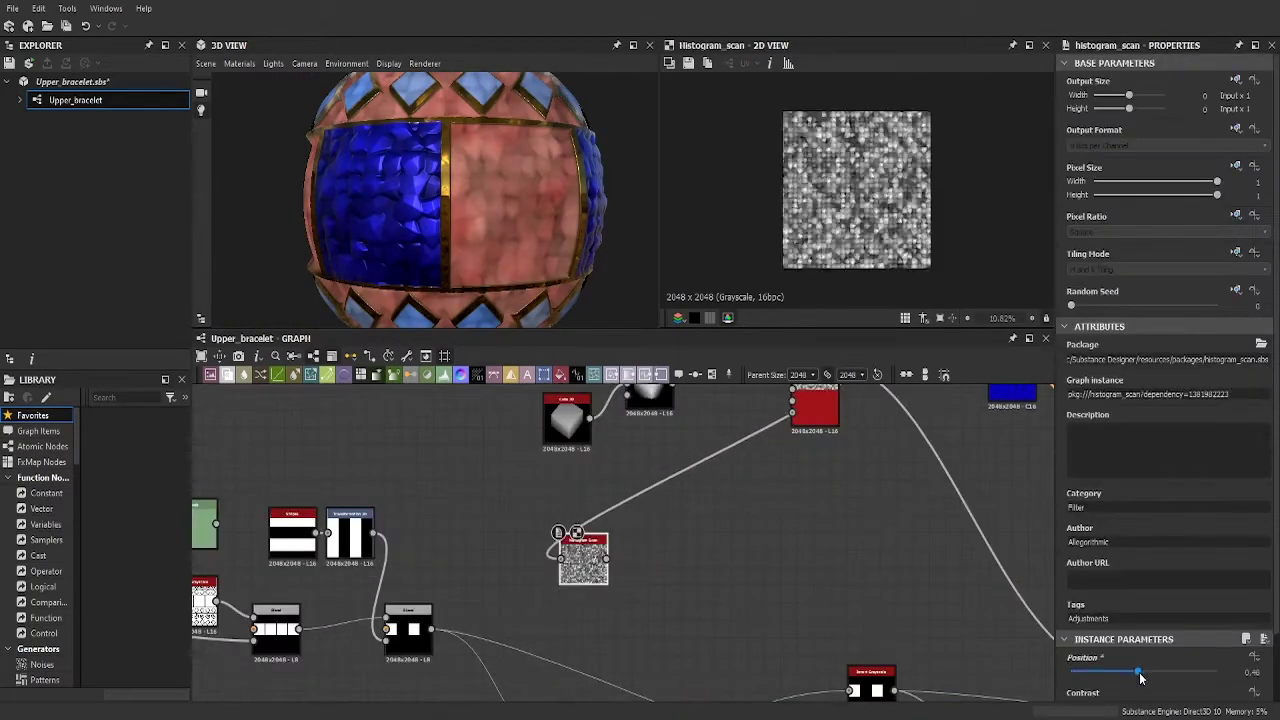
left_click_drag(1130, 668, 1101, 600)
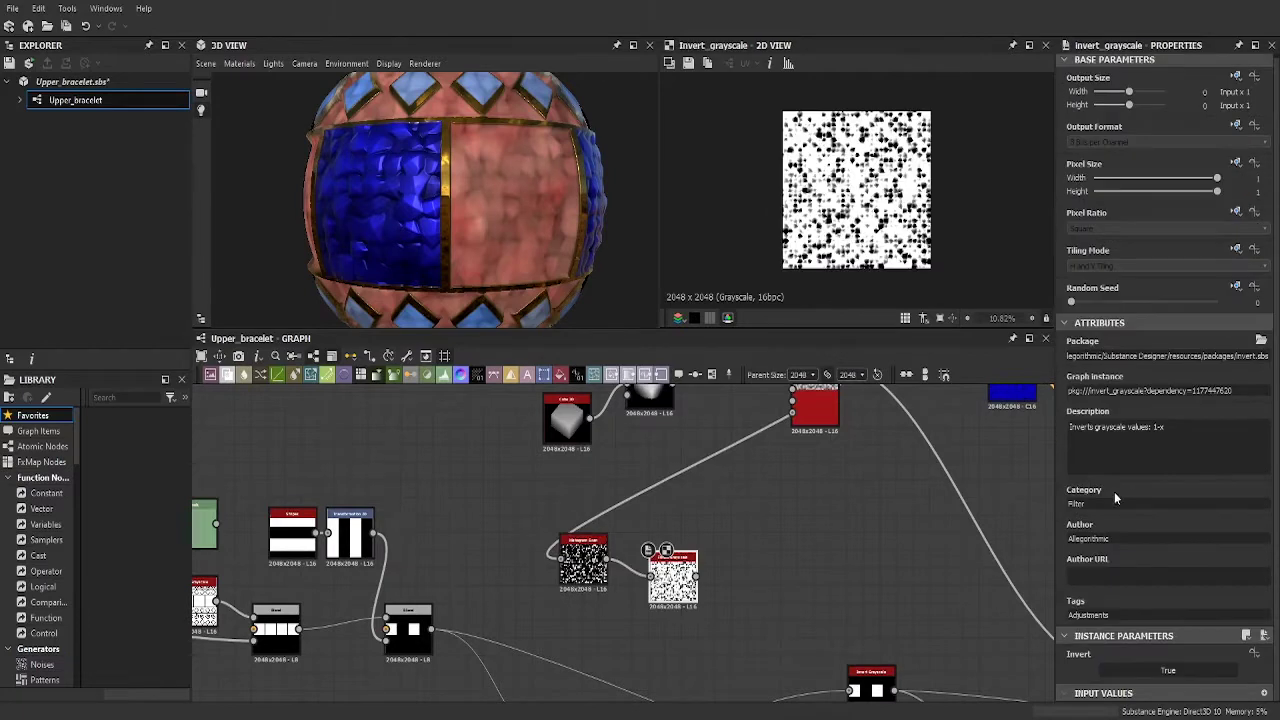
scroll(800, 565, "down", 3)
- Add an Invert Grayscale after the Histogram Scan and place the second Tile Sampler
middle_click_drag(794, 619, 800, 565)
scroll(800, 565, "up", 3)
left_click_drag(830, 440, 850, 482)
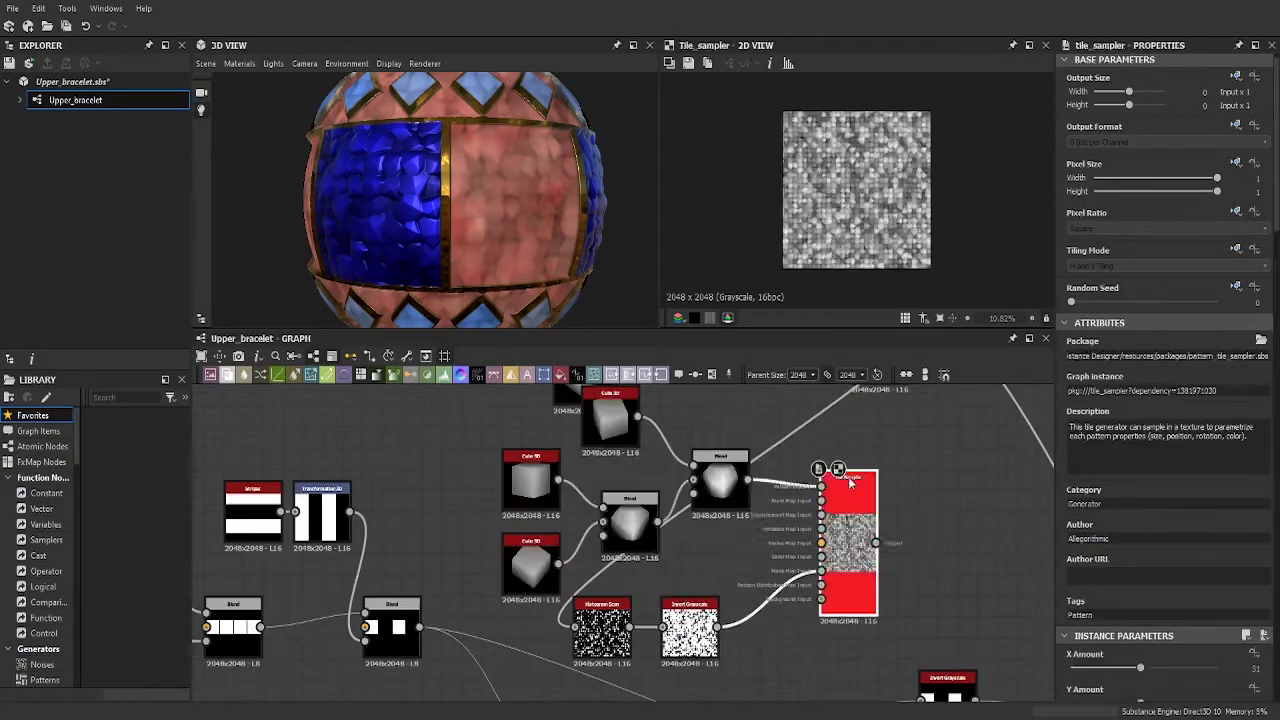
scroll(742, 613, "up", 3)
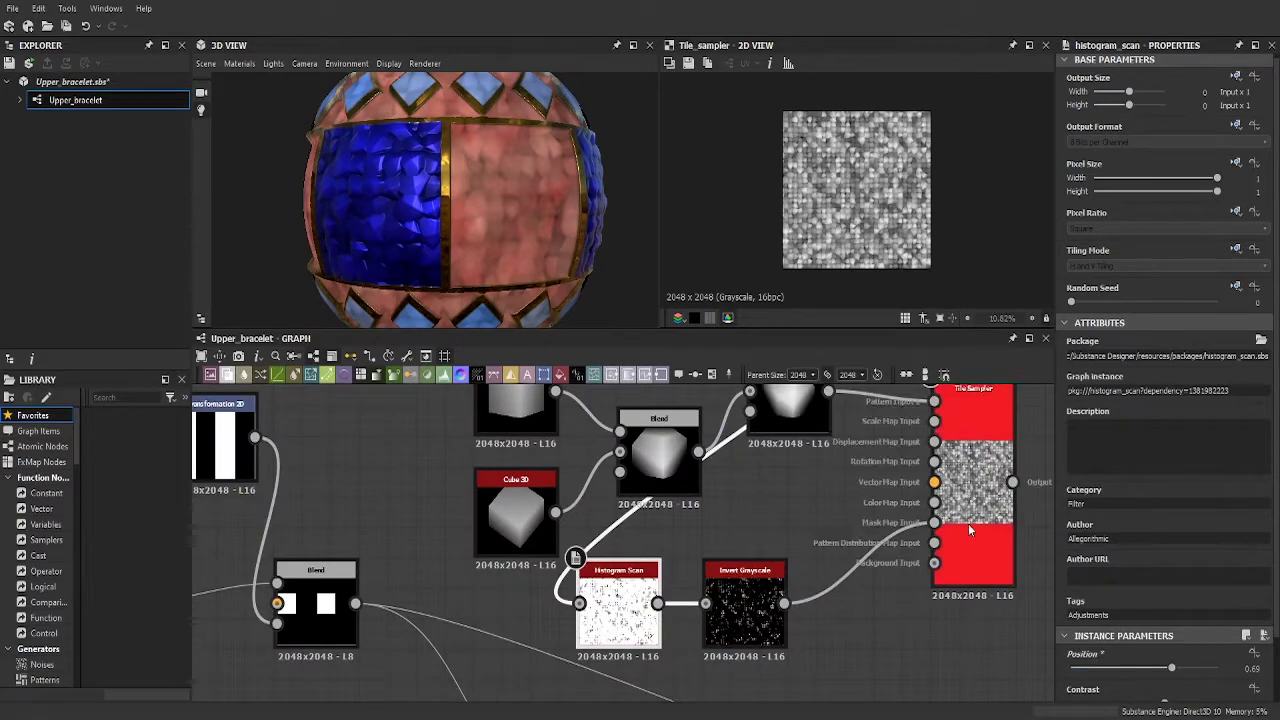
scroll(889, 680, "up", 2)
scroll(695, 440, "down", 5)
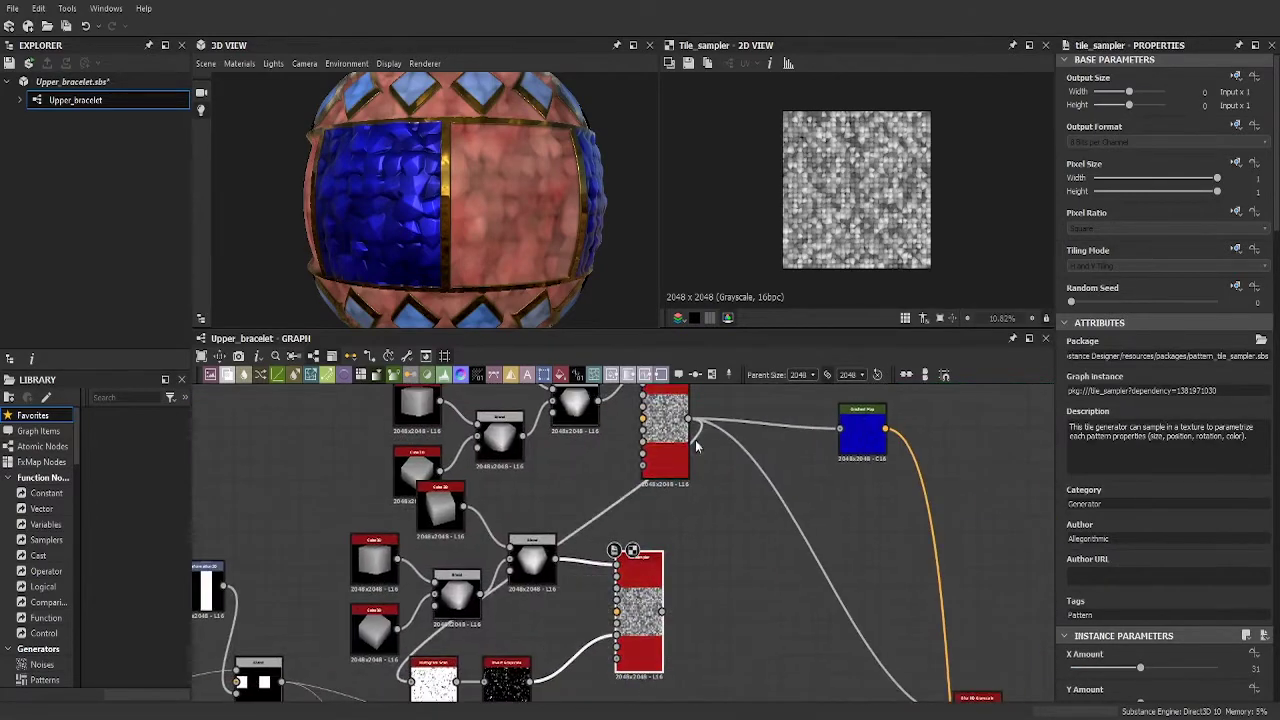
- Review the Blend, Tile Sampler, Invert Grayscale and Histogram Scan node settings
left_click(753, 494)
left_click(655, 580)
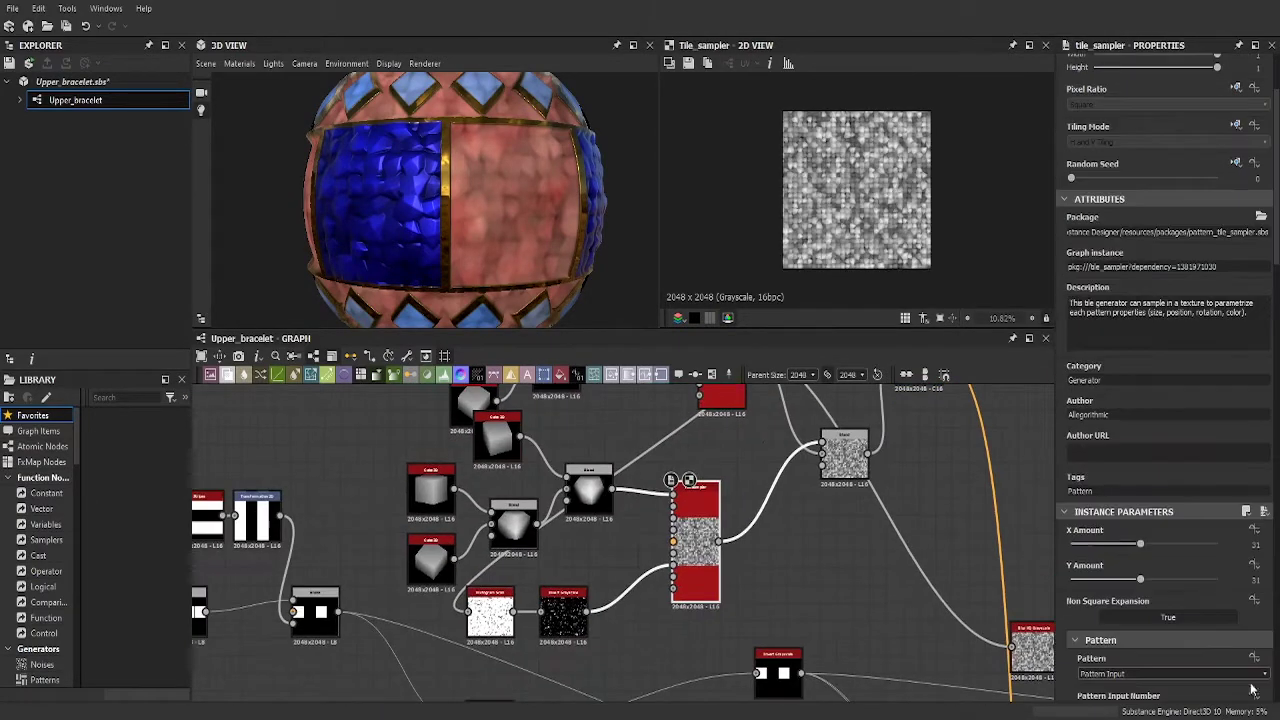
left_click(845, 440)
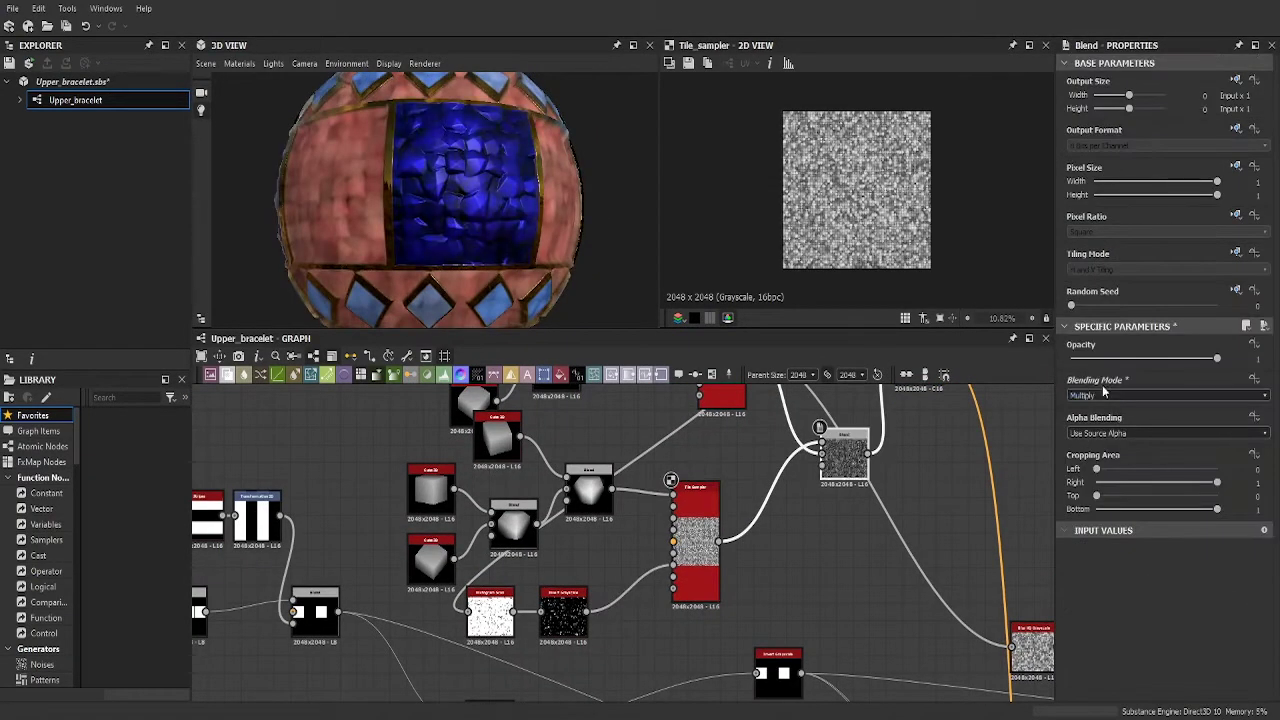
scroll(563, 615, "up", 3)
left_click(620, 560)
left_click(400, 520)
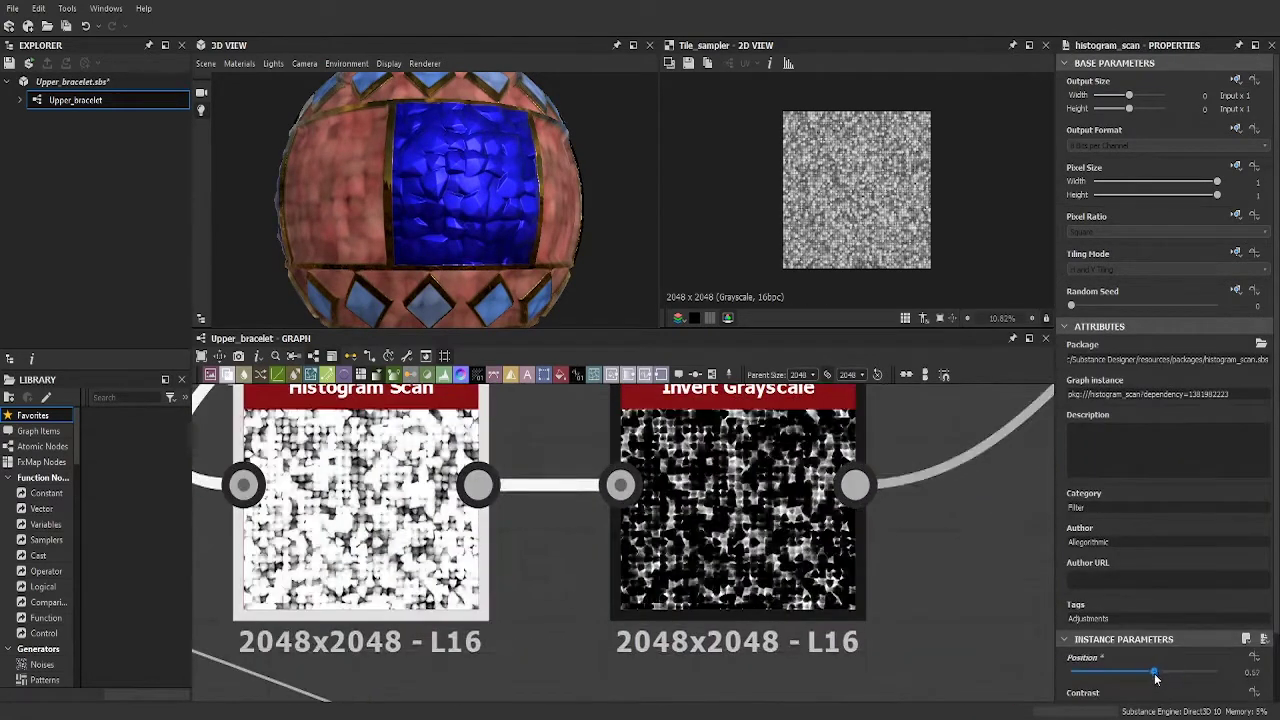
scroll(905, 478, "down", 2)
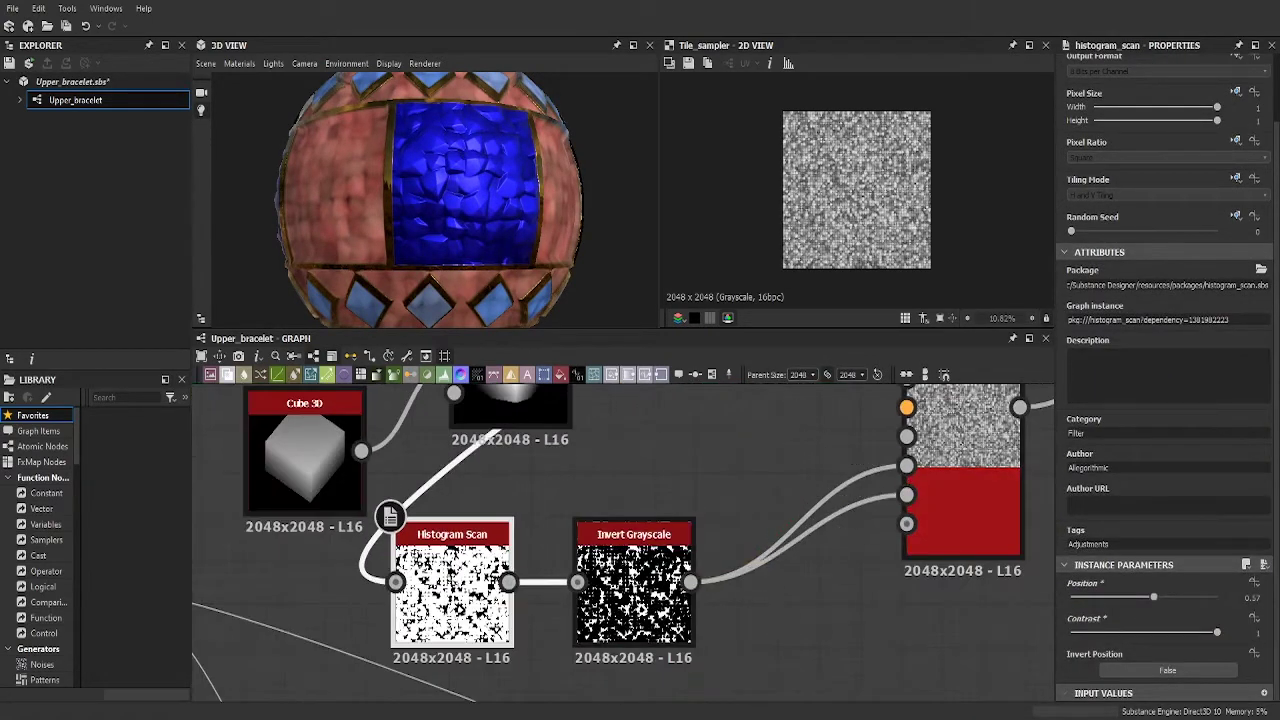
left_click(918, 519)
scroll(920, 505, "up", 2)
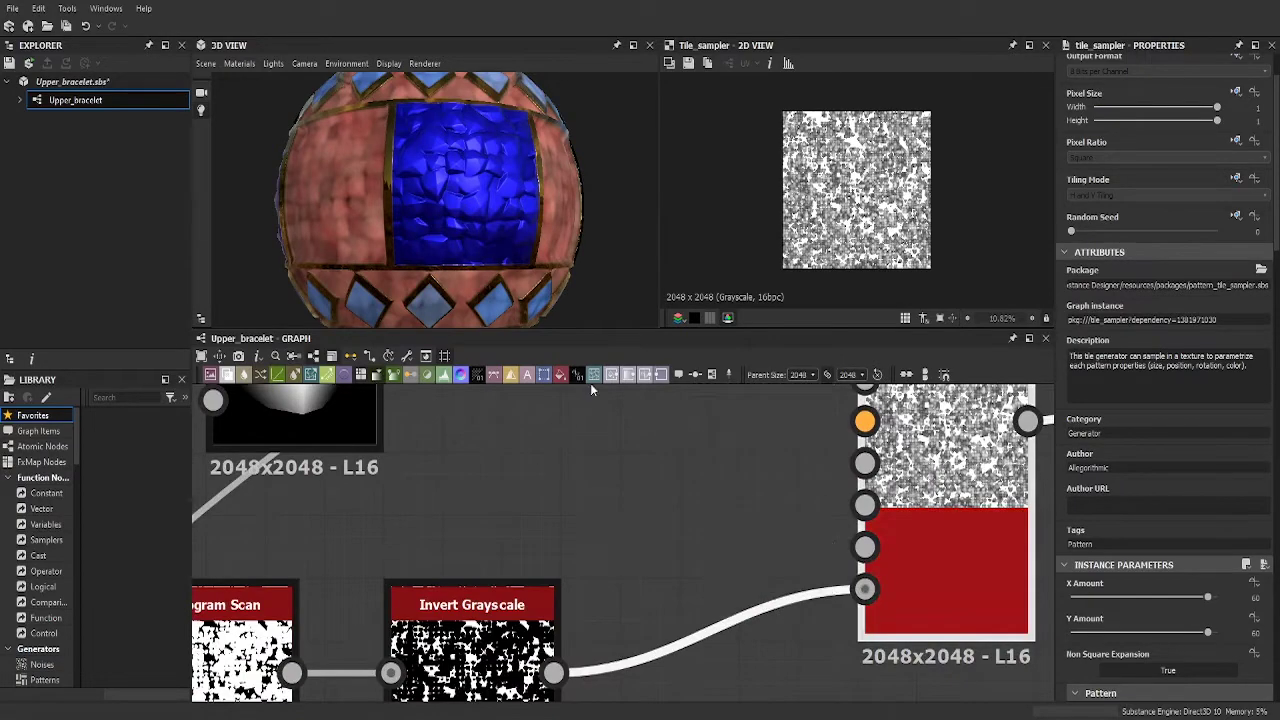
- Show the Blend combining the two tile samplers in the 2D view
middle_click_drag(591, 390, 220, 430)
left_click(780, 520)
scroll(705, 547, "down", 3)
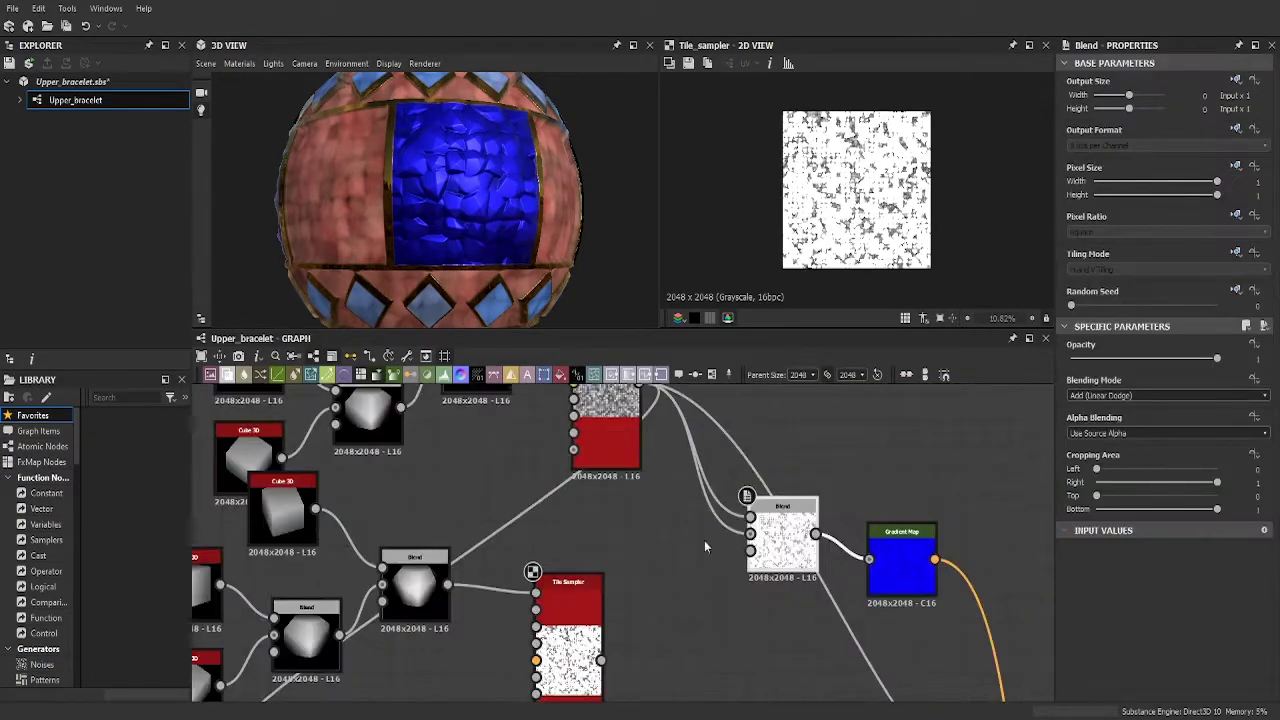
double_click(782, 540)
scroll(760, 540, "up", 2)
scroll(760, 540, "up", 1)
scroll(650, 600, "down", 3)
scroll(601, 637, "up", 3)
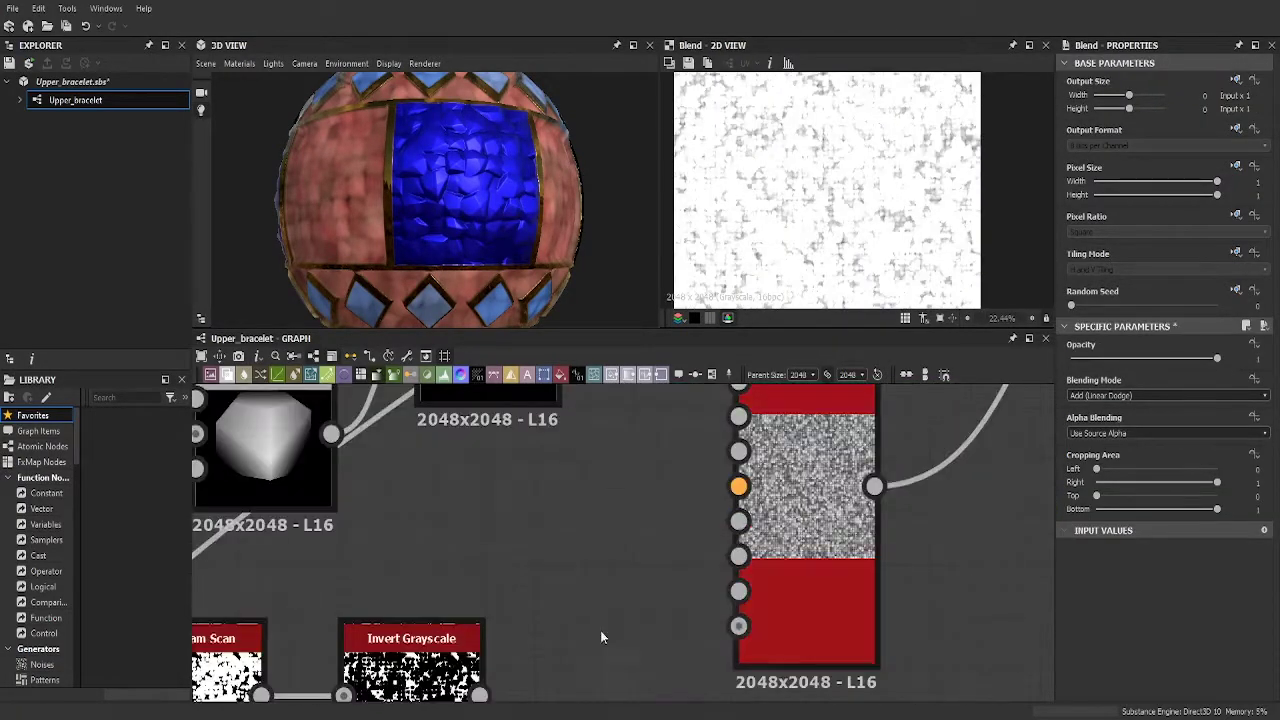
scroll(601, 637, "up", 1)
- Compare the new Tile Sampler's colour output with the Blend result
left_click(880, 560)
scroll(1156, 549, "down", 5)
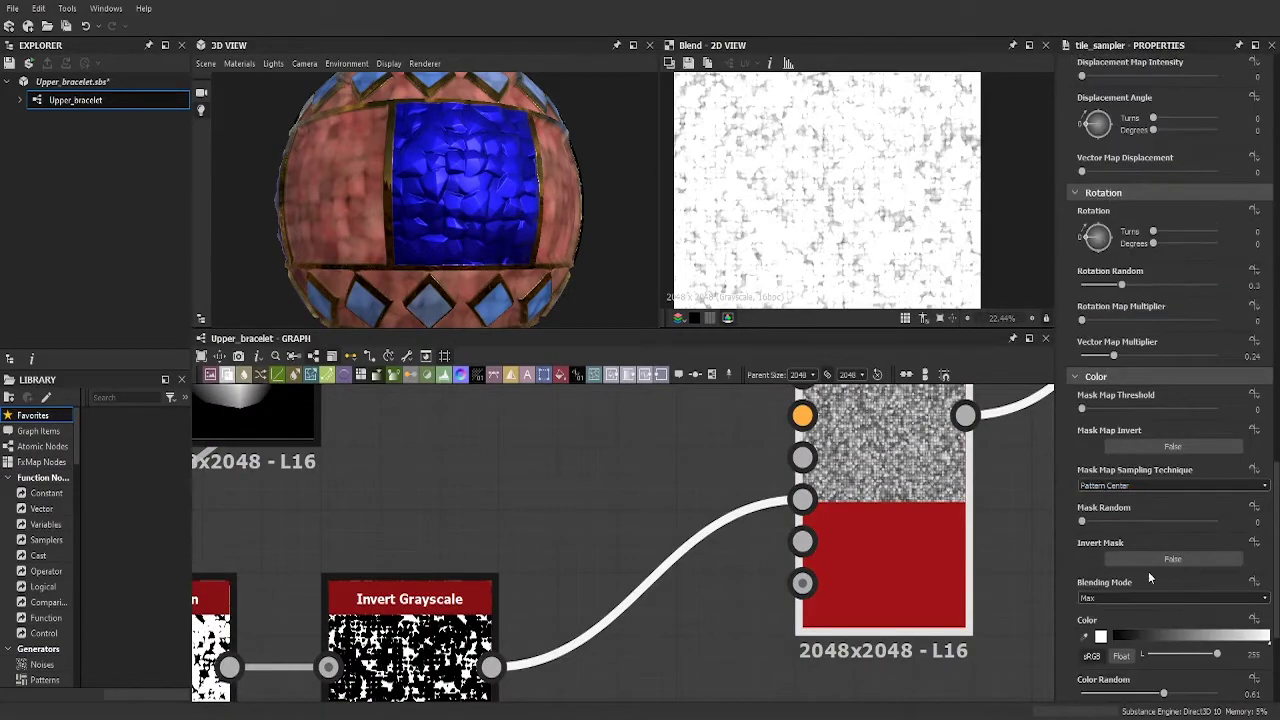
scroll(742, 597, "down", 3)
double_click(765, 480)
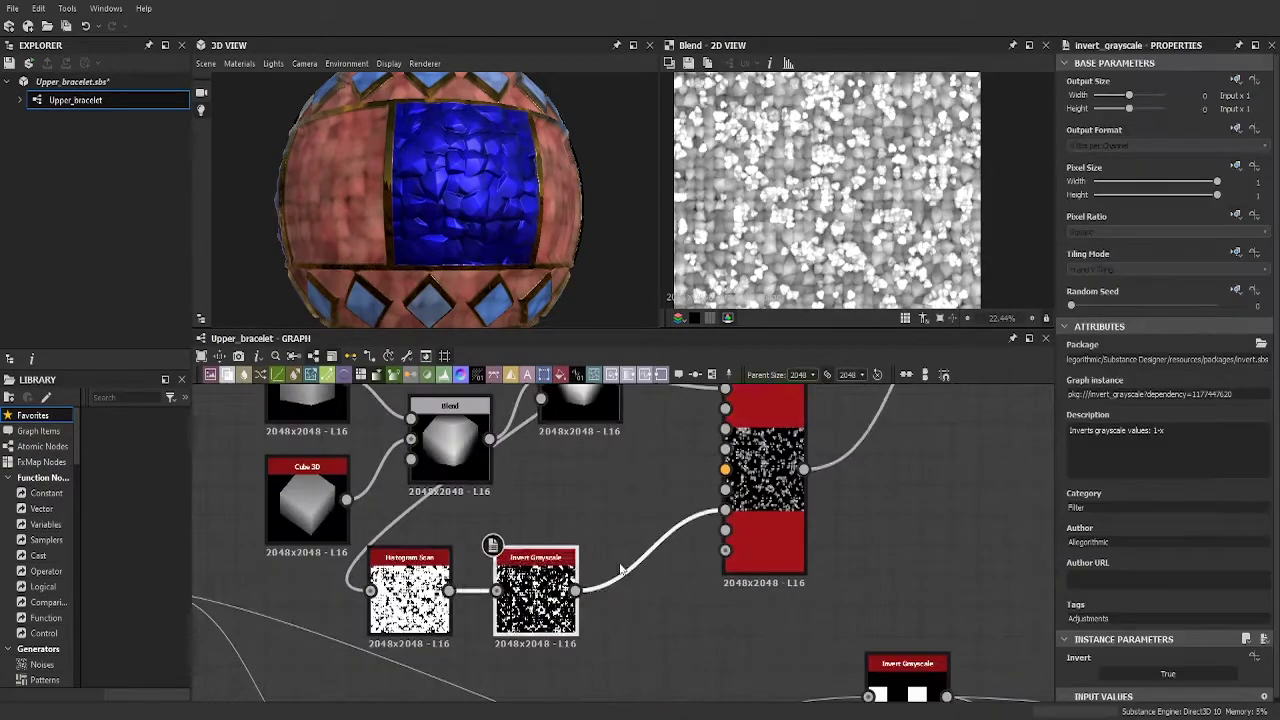
middle_click_drag(640, 577, 569, 577)
double_click(952, 430)
- Set the Blend mode to Add (Linear Dodge) and check the sphere's gem panel
scroll(701, 458, "down", 1)
middle_click_drag(701, 458, 564, 518)
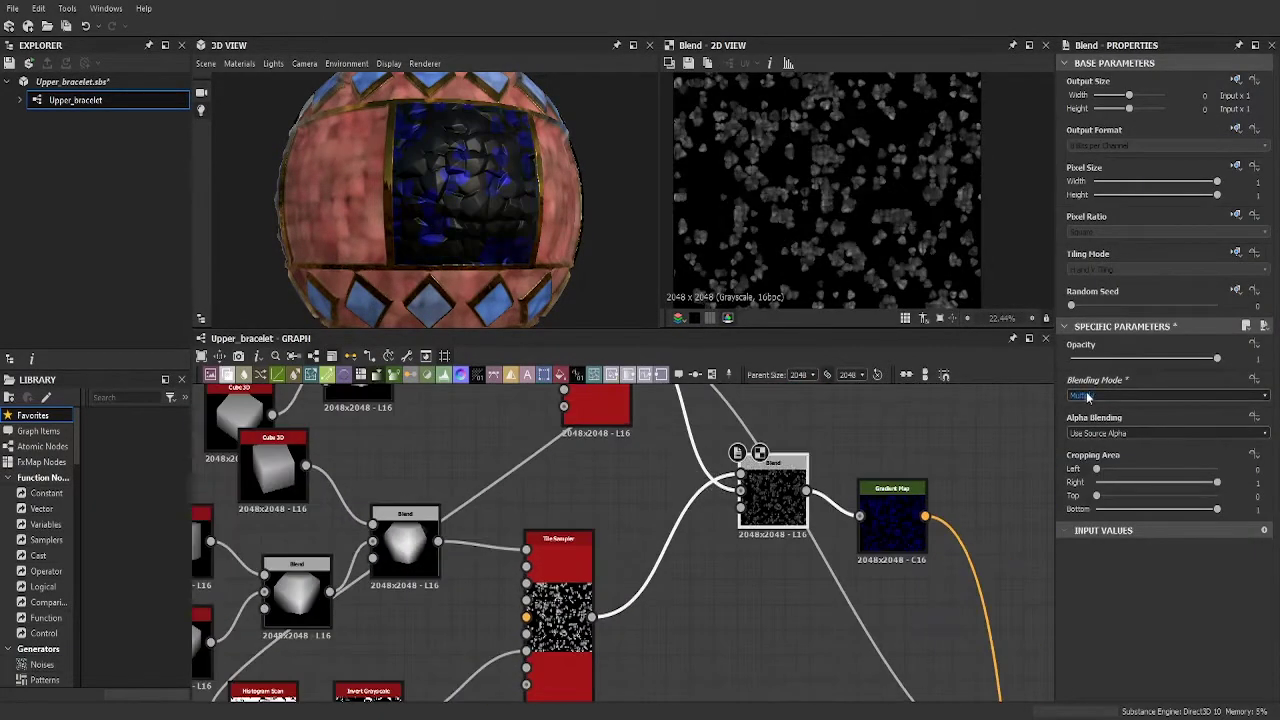
left_click(1102, 404)
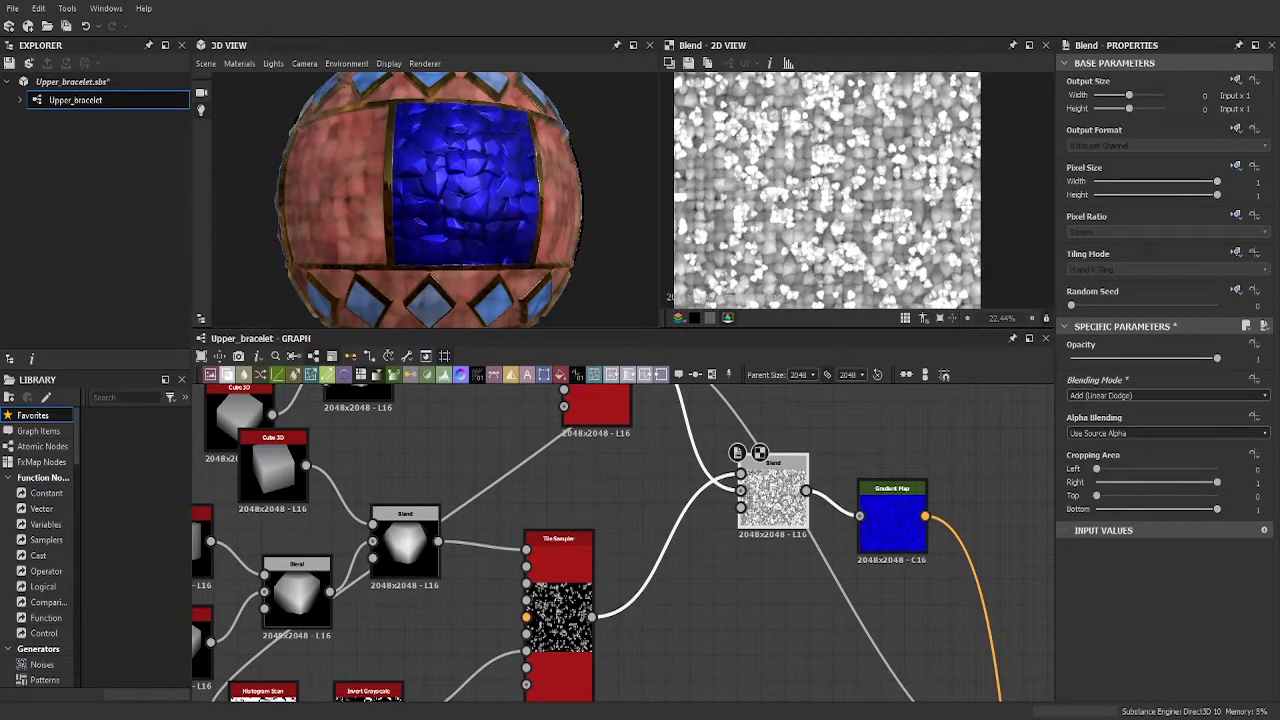
left_click_drag(470, 215, 334, 148)
- Frame the Tile Sampler, then pan over to the roughness and metallic nodes
left_click(558, 560)
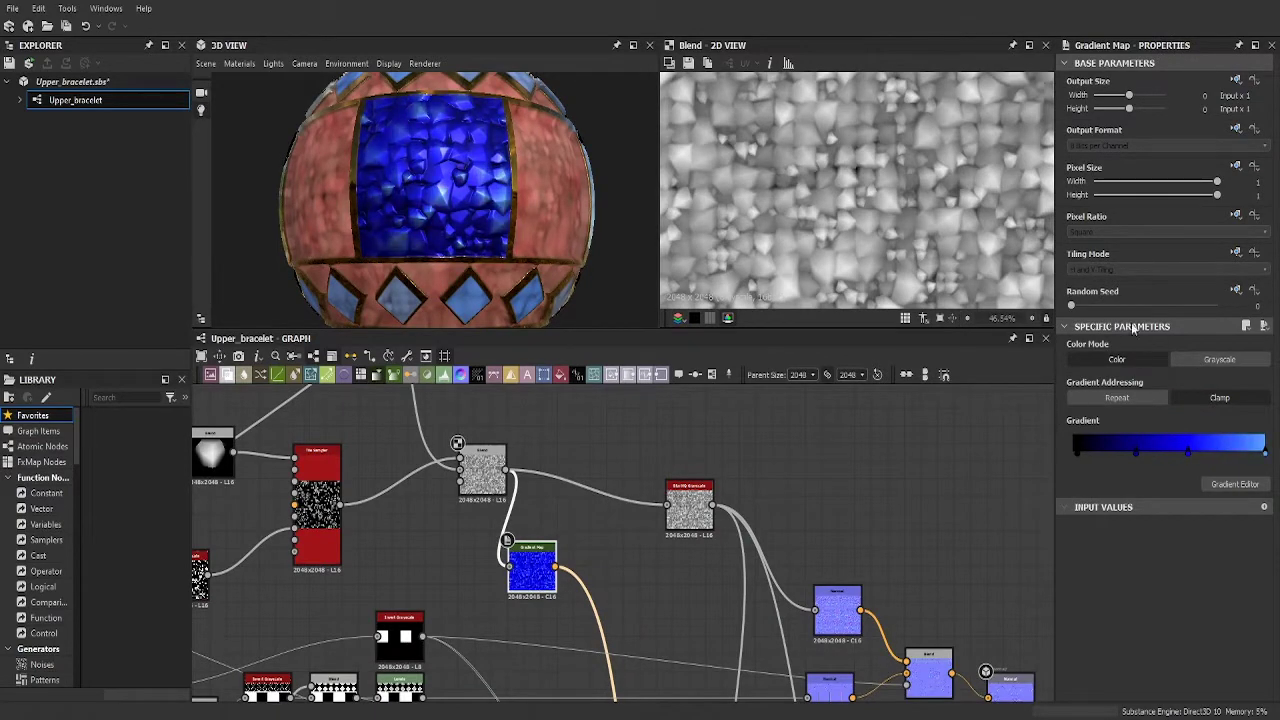
key("f")
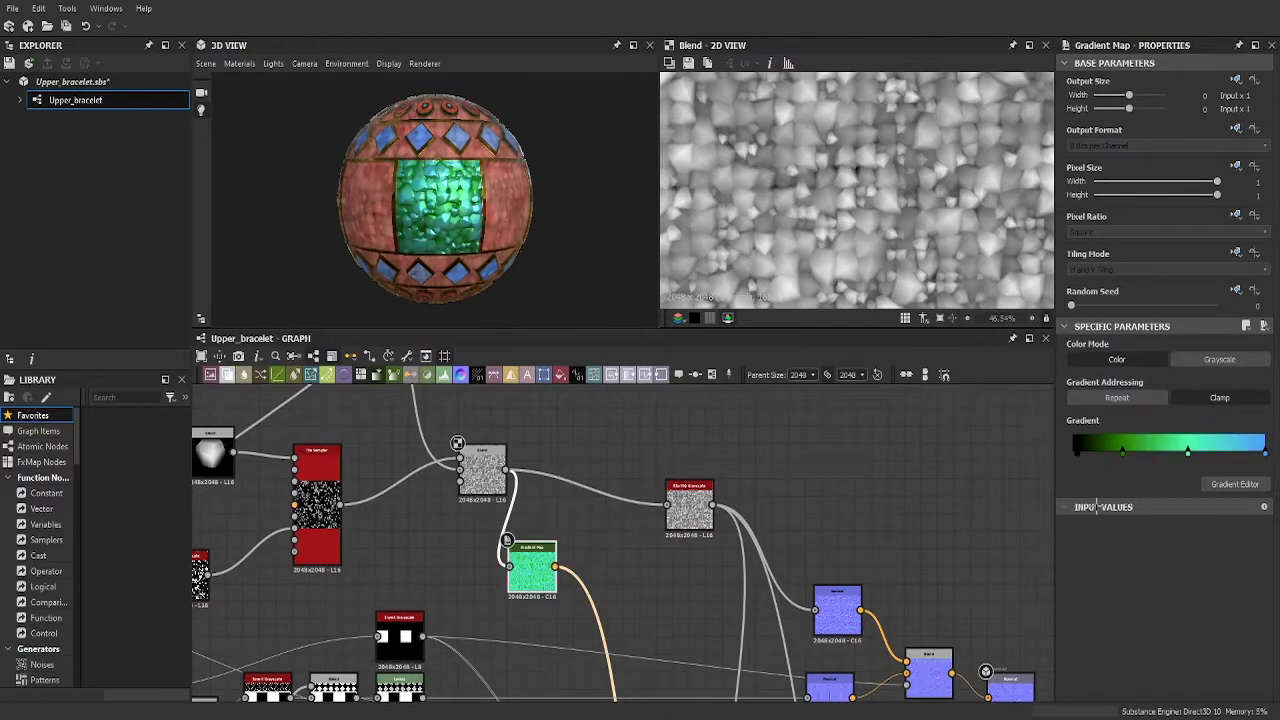
scroll(493, 180, "up", 5)
scroll(492, 206, "down", 3)
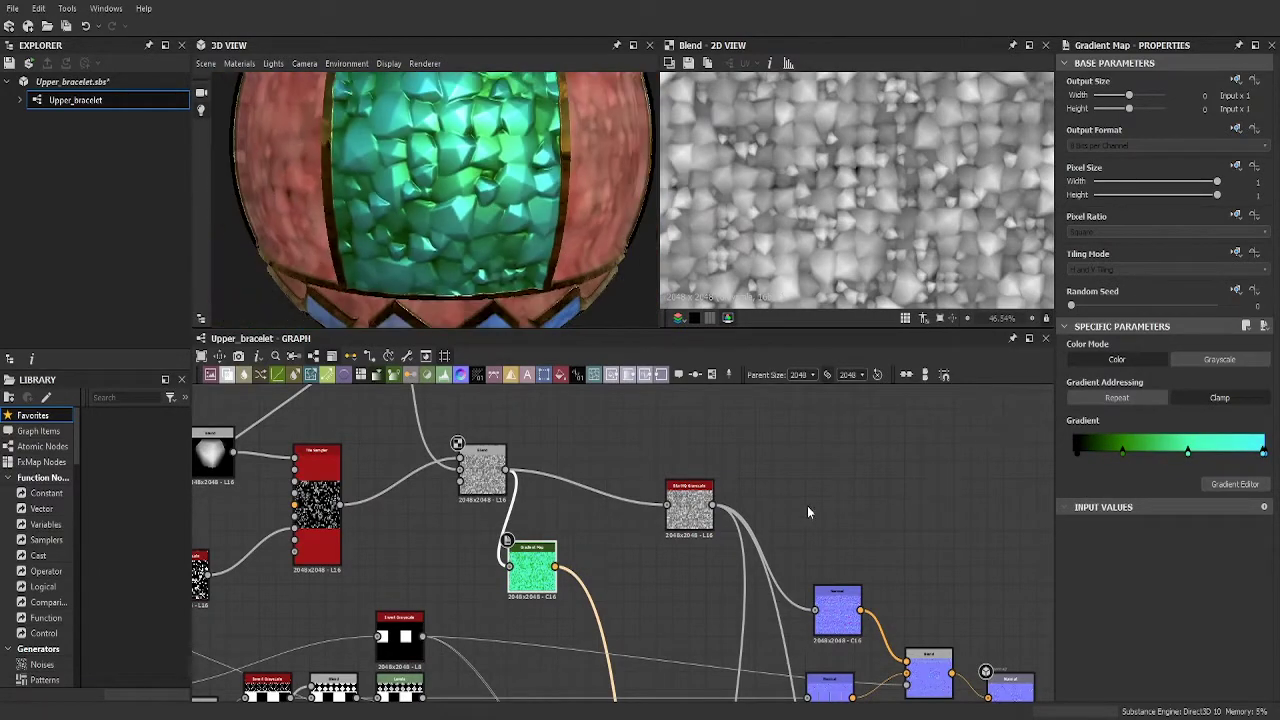
mouse_move(810, 512)
middle_mouse_down()
mouse_move(740, 450)
mouse_move(770, 571)
middle_mouse_up()
scroll(736, 444, "up", 2)
scroll(736, 444, "down", 3)
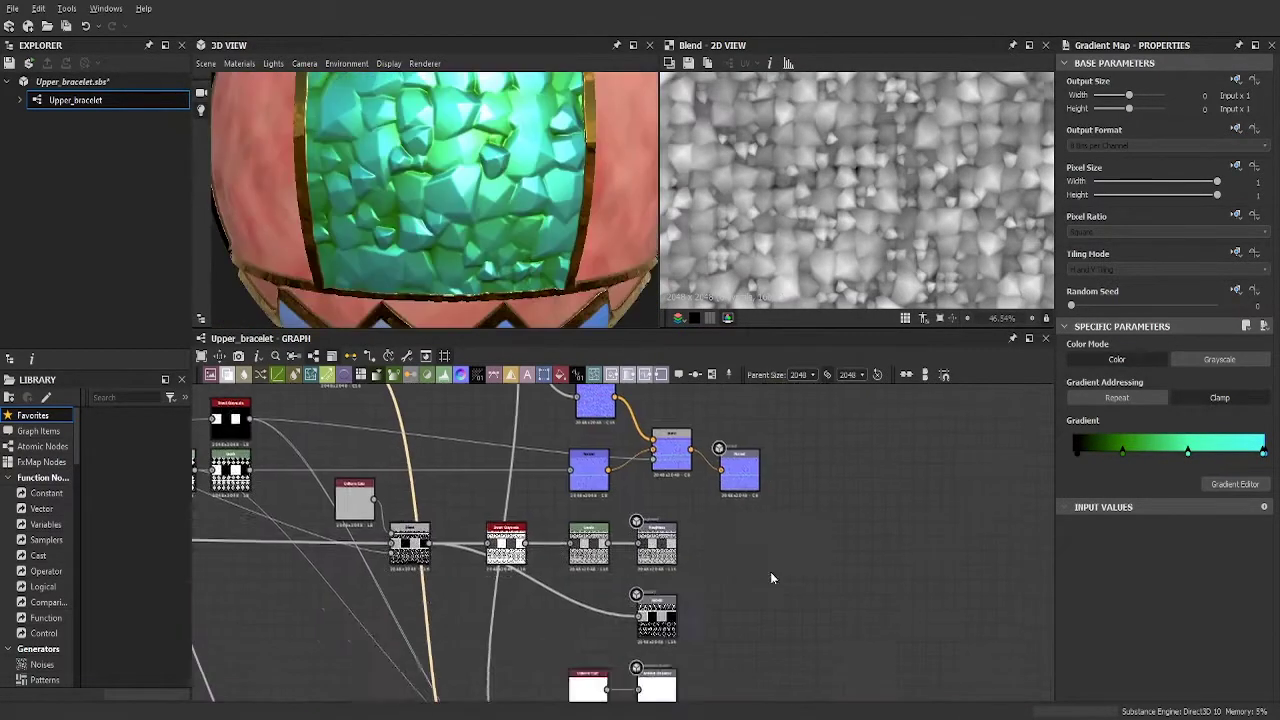
scroll(448, 581, "up", 3)
mouse_move(448, 581)
middle_mouse_down()
mouse_move(588, 631)
mouse_move(745, 548)
middle_mouse_up()
scroll(588, 638, "down", 2)
scroll(588, 638, "down", 1)
scroll(745, 548, "up", 3)
- Insert a Blend node between Levels and the Roughness output
key("b")
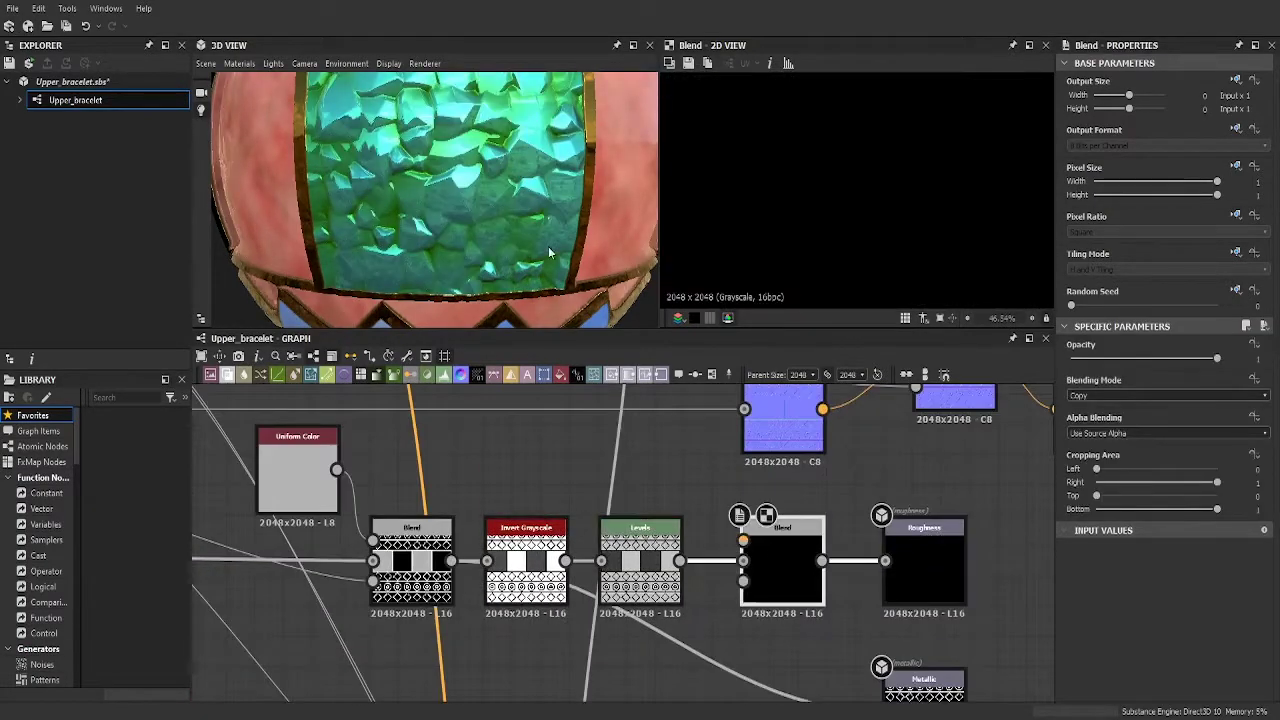
scroll(473, 184, "down", 3)
scroll(524, 555, "down", 2)
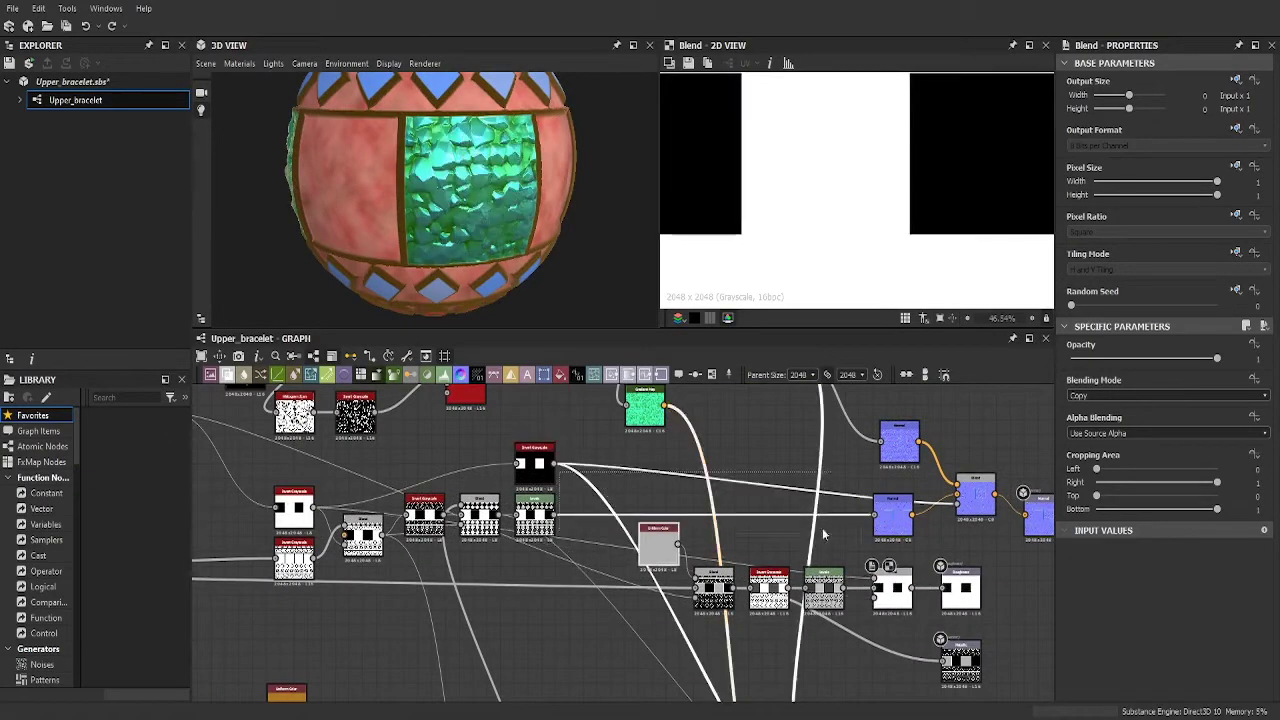
middle_click_drag(560, 520, 640, 470)
scroll(700, 460, "up", 3)
scroll(700, 460, "up", 3)
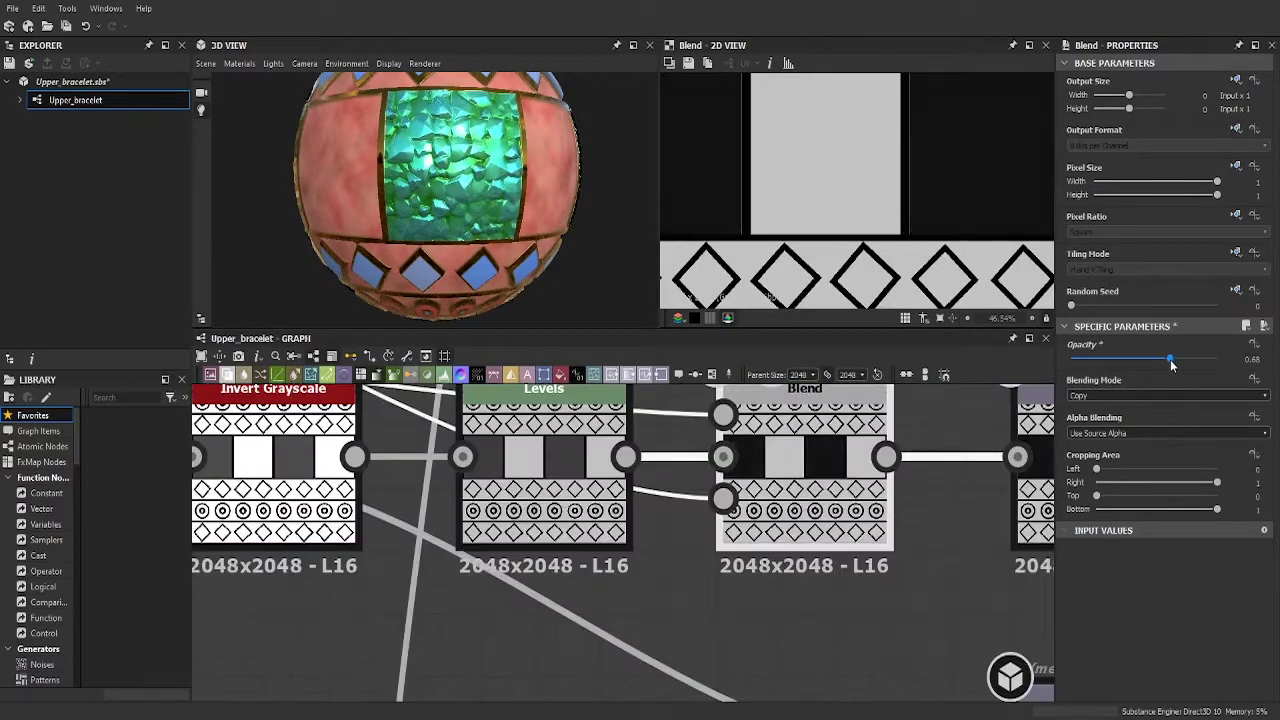
- Add a Polygon 2 circle, brighten its falloff curve, and feed it into a Tile Generator
key("Delete")
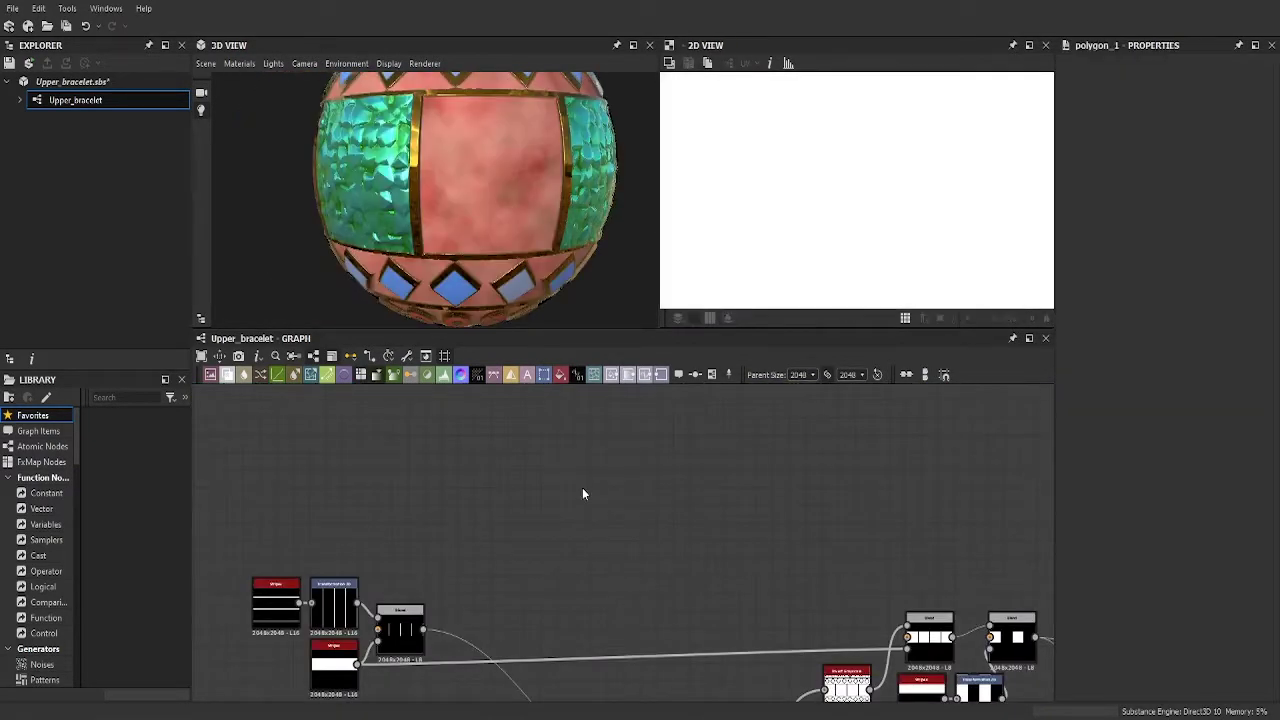
scroll(1171, 576, "down", 2)
scroll(1168, 625, "down", 3)
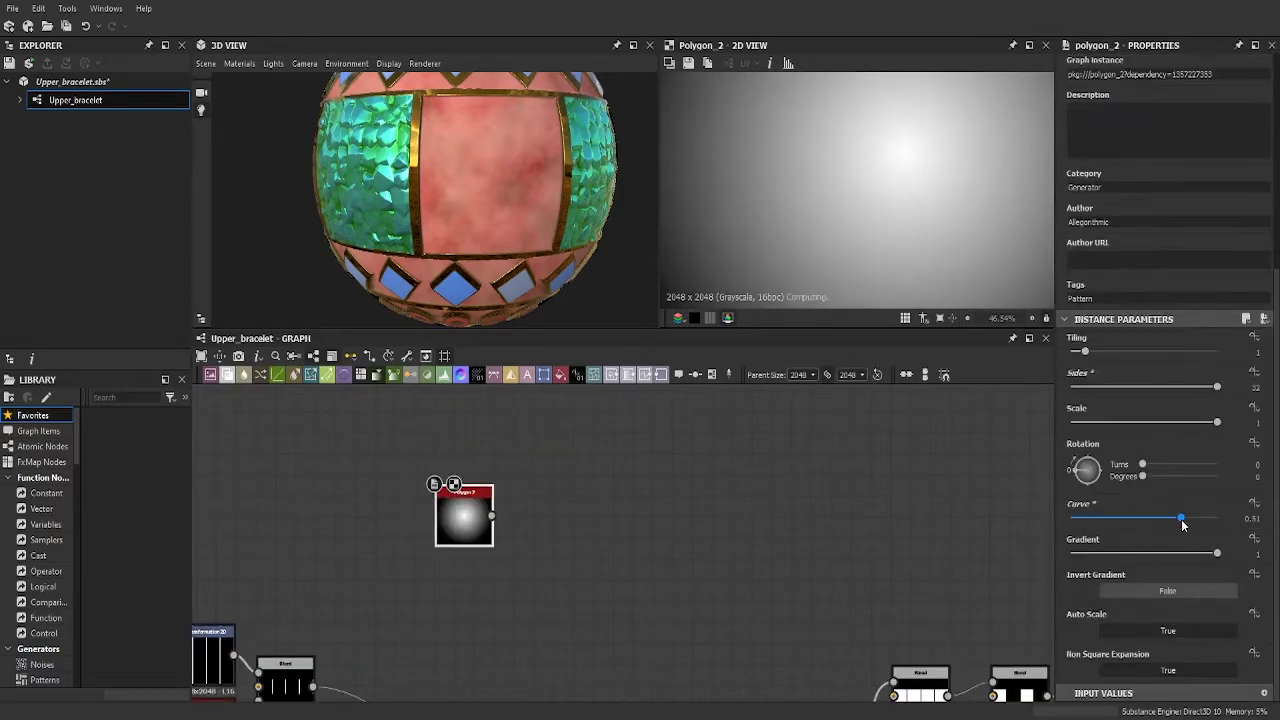
left_click_drag(1182, 524, 1159, 522)
left_click_drag(535, 519, 537, 512)
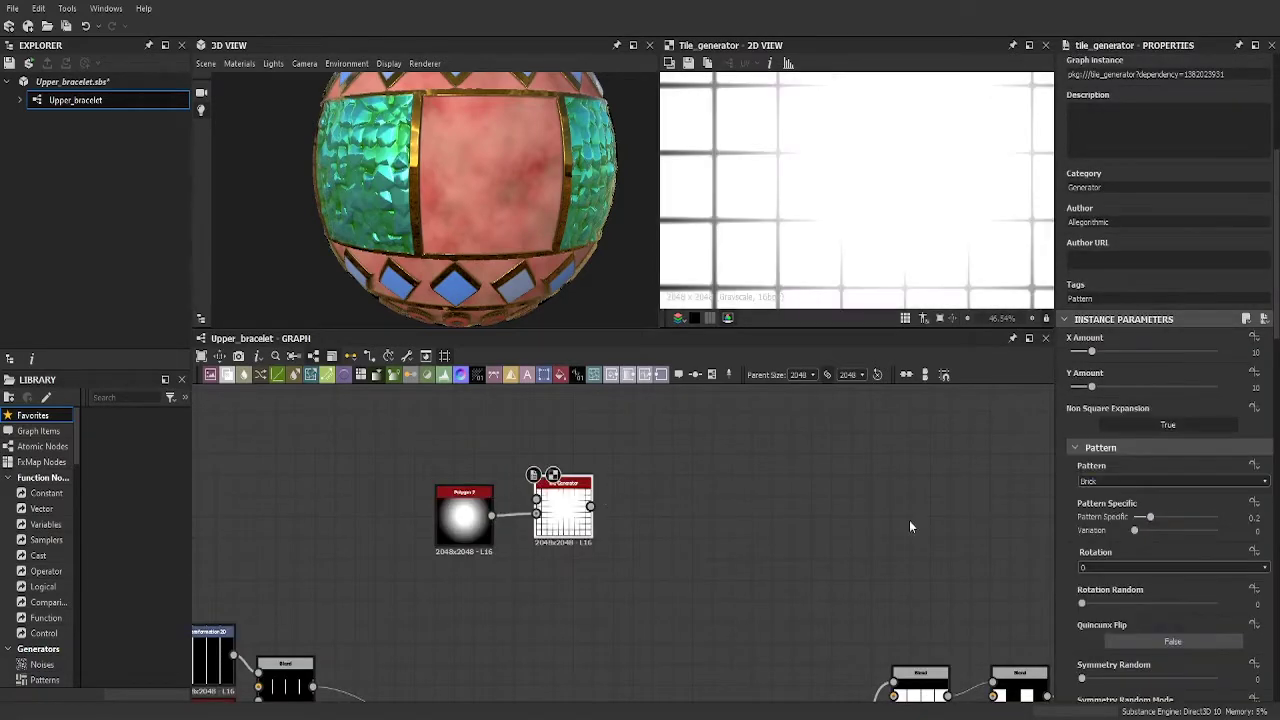
scroll(1170, 548, "down", 5)
scroll(1170, 548, "down", 3)
scroll(1167, 567, "up", 5)
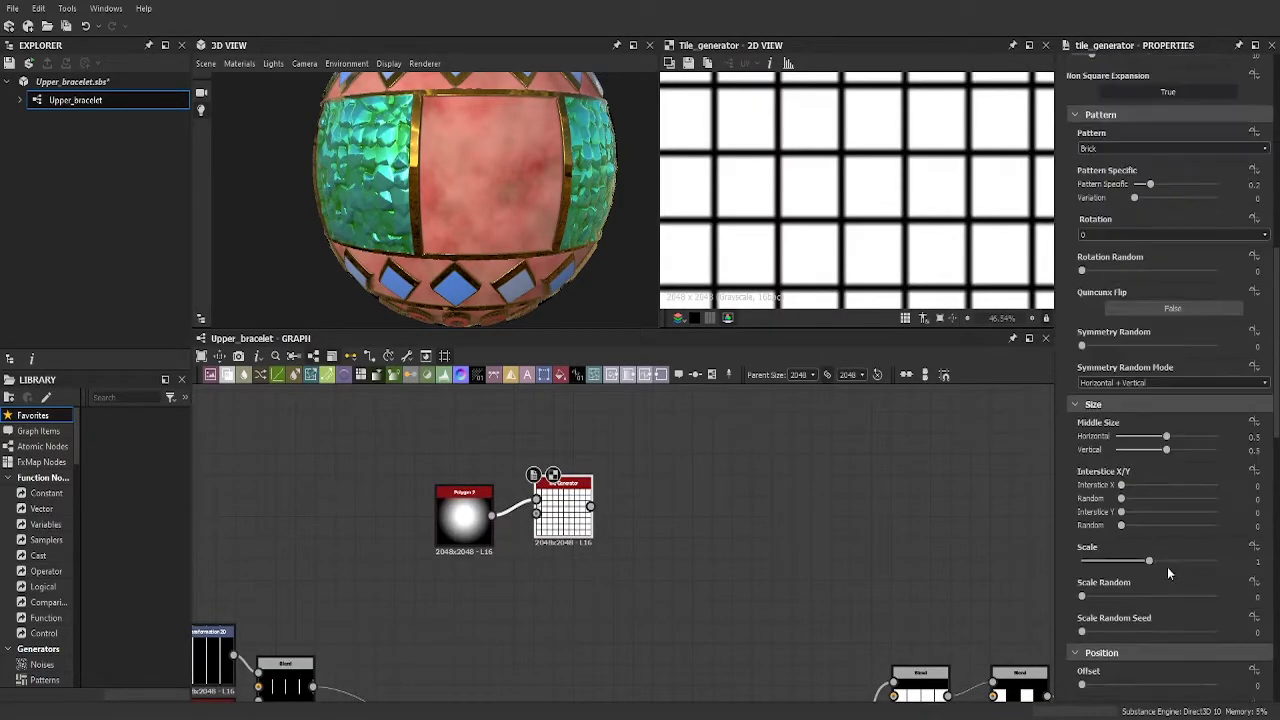
scroll(1160, 500, "up", 2)
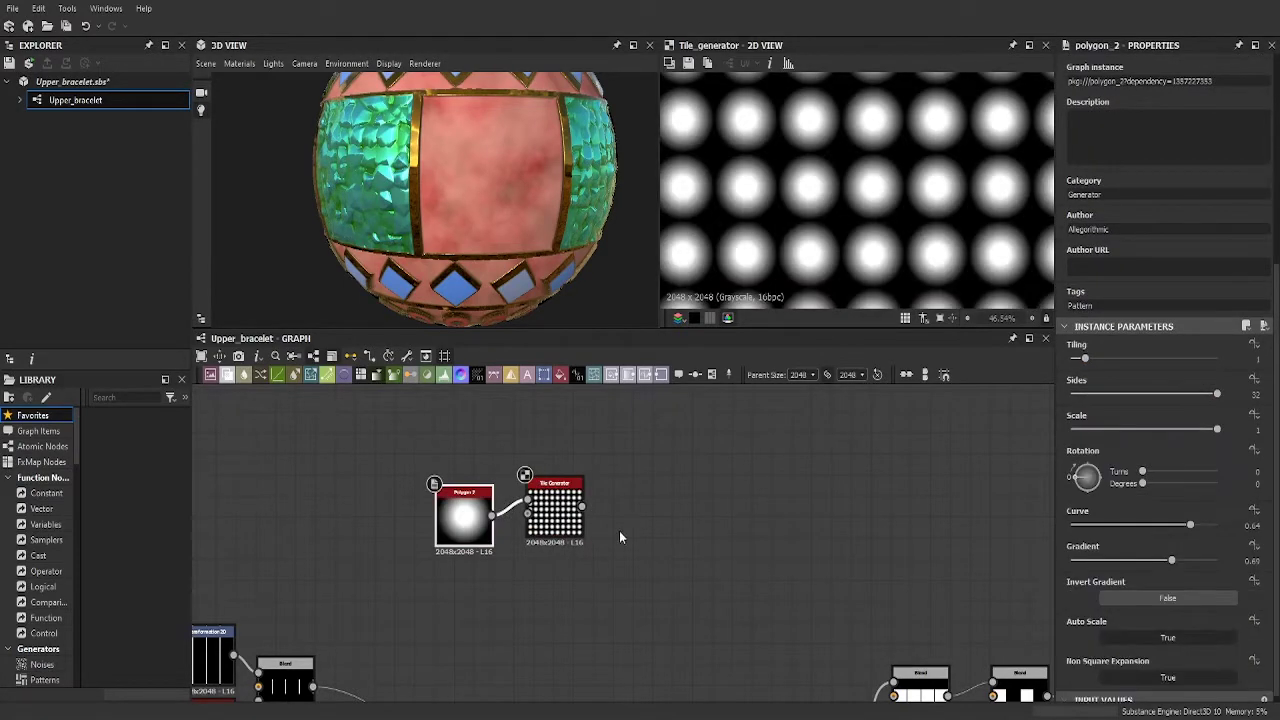
- Move the Tile Generator aside and set its Offset to 0.5
left_click_drag(555, 515, 583, 534)
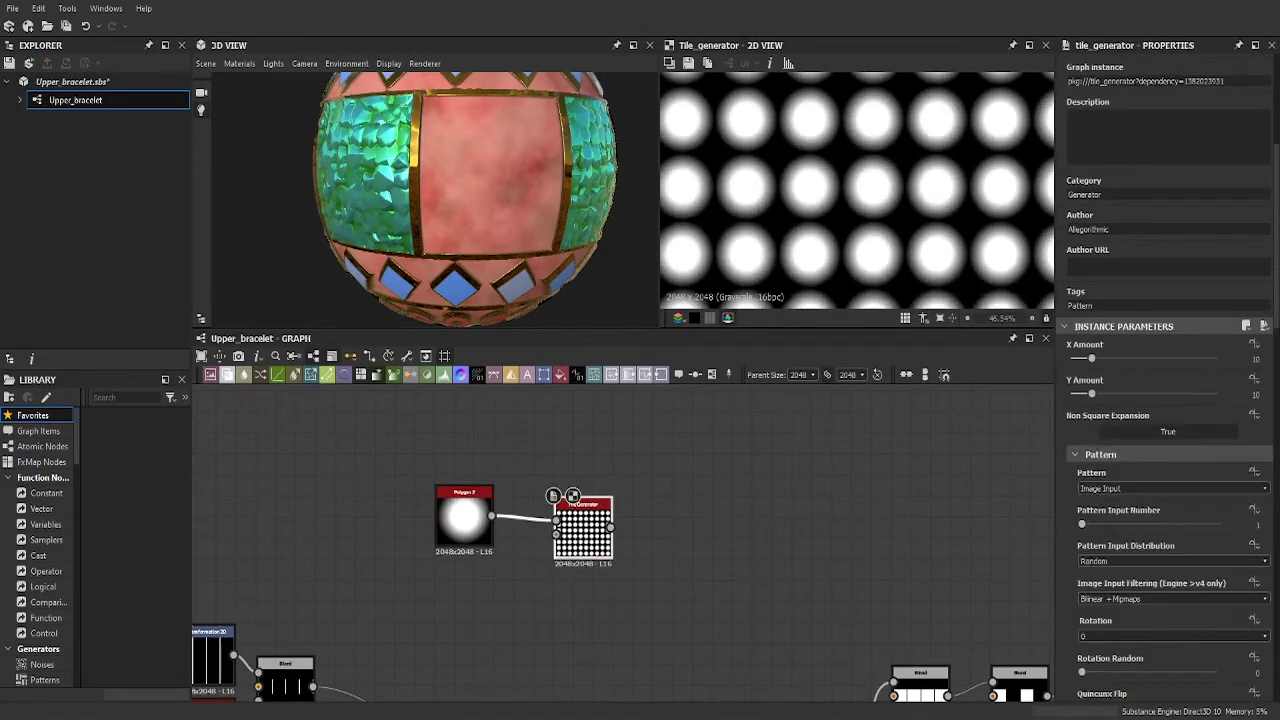
scroll(1160, 500, "down", 5)
scroll(1160, 500, "down", 5)
scroll(1160, 500, "down", 3)
left_click_drag(1081, 507, 1149, 508)
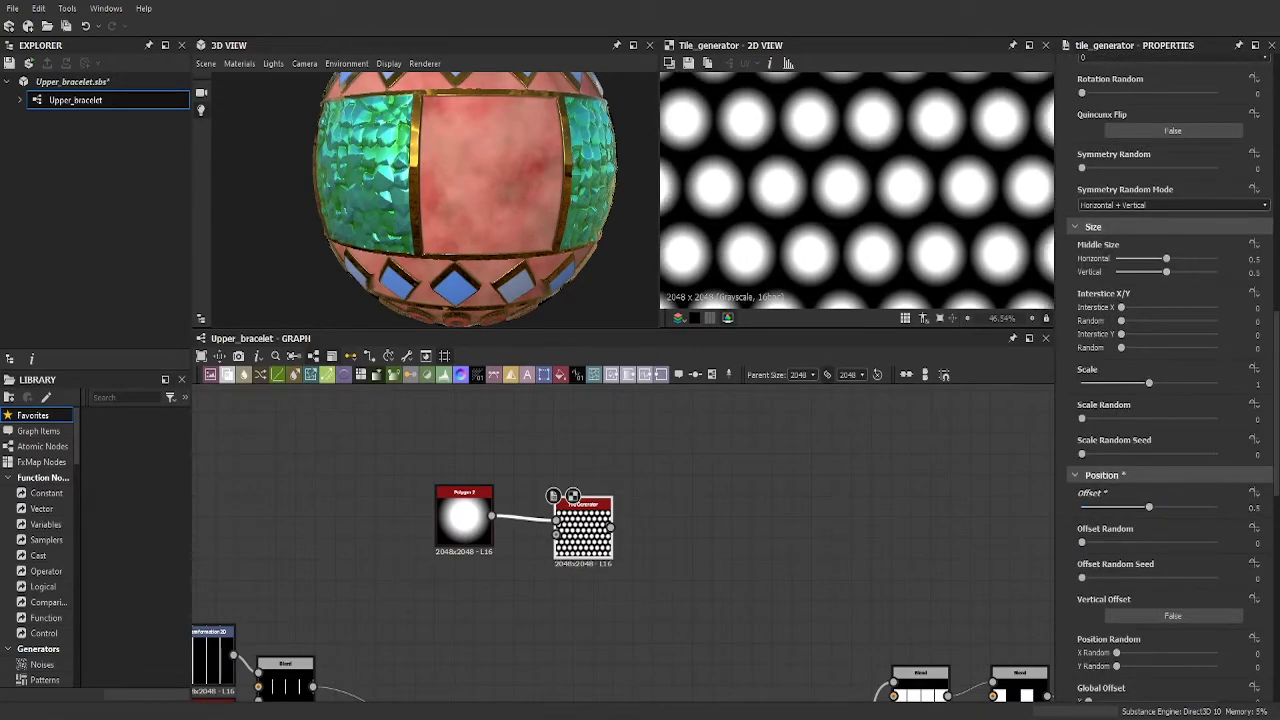
scroll(1160, 508, "down", 4)
scroll(1130, 420, "down", 4)
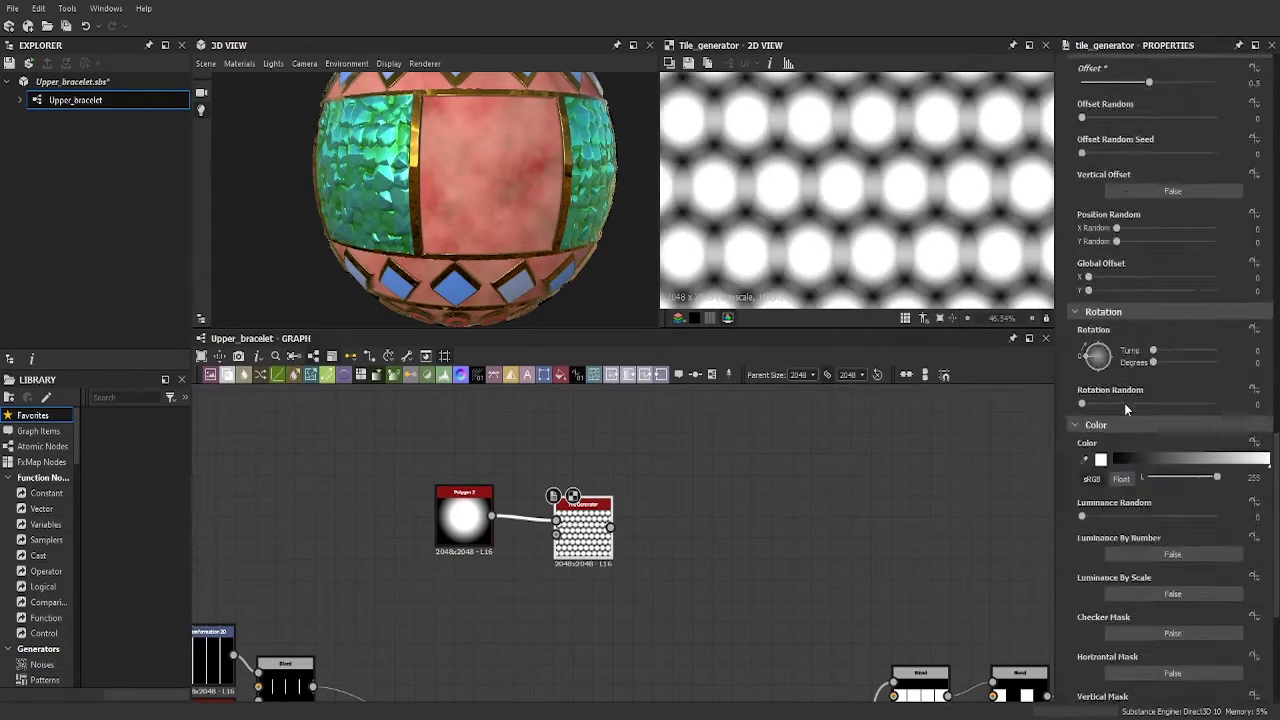
scroll(1115, 532, "down", 3)
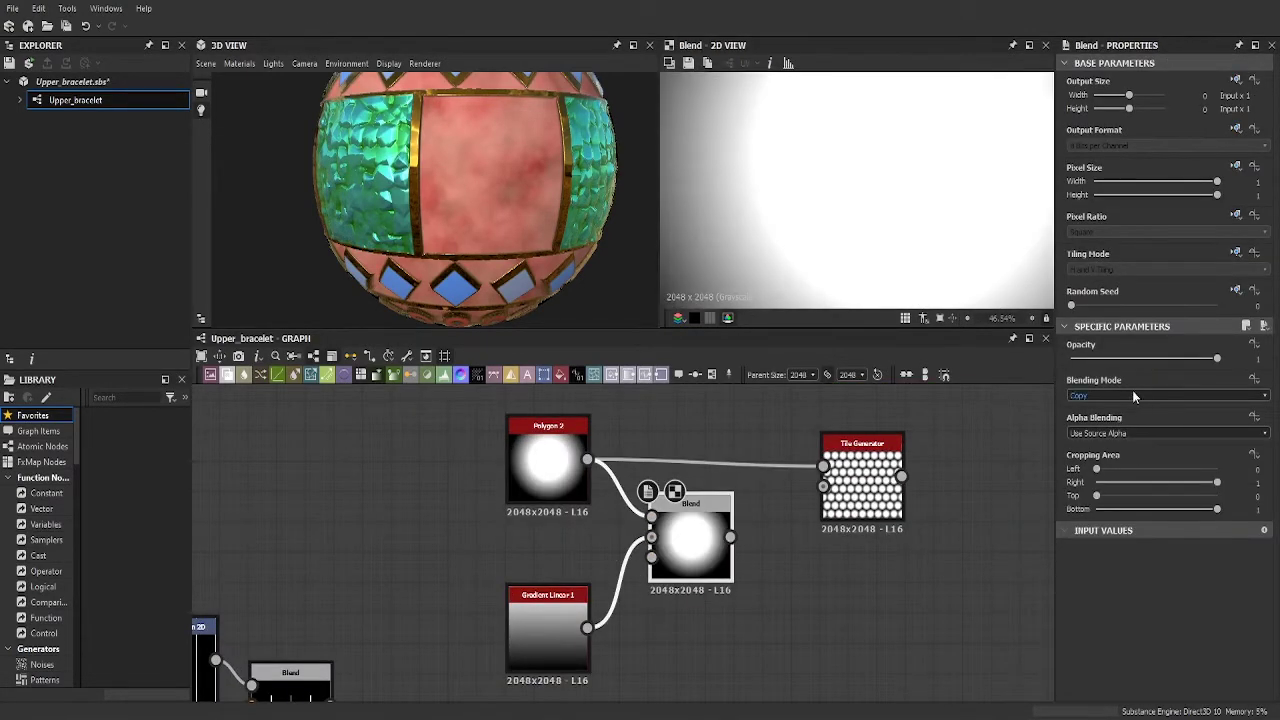
- Inspect the Gradient Linear 1 settings and preview the Tile Generator output
scroll(1132, 394, "down", 6)
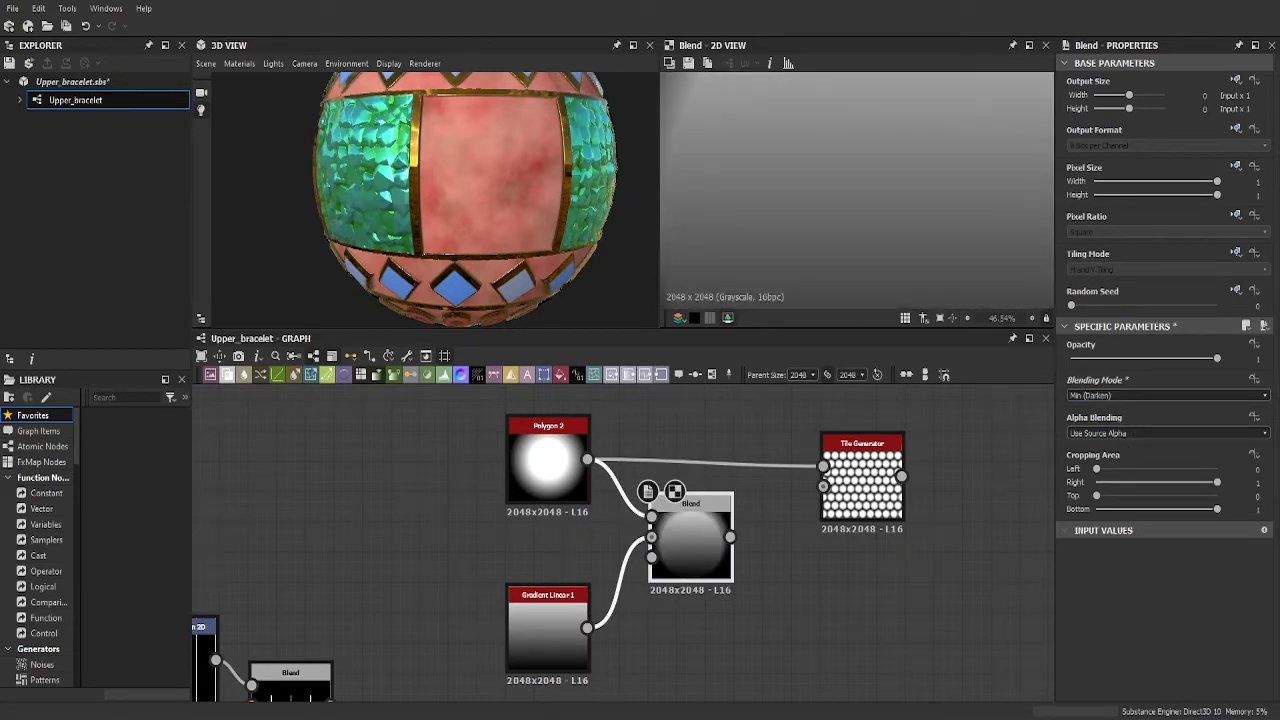
scroll(760, 500, "down", 2)
left_click(618, 580)
scroll(1087, 700, "down", 1)
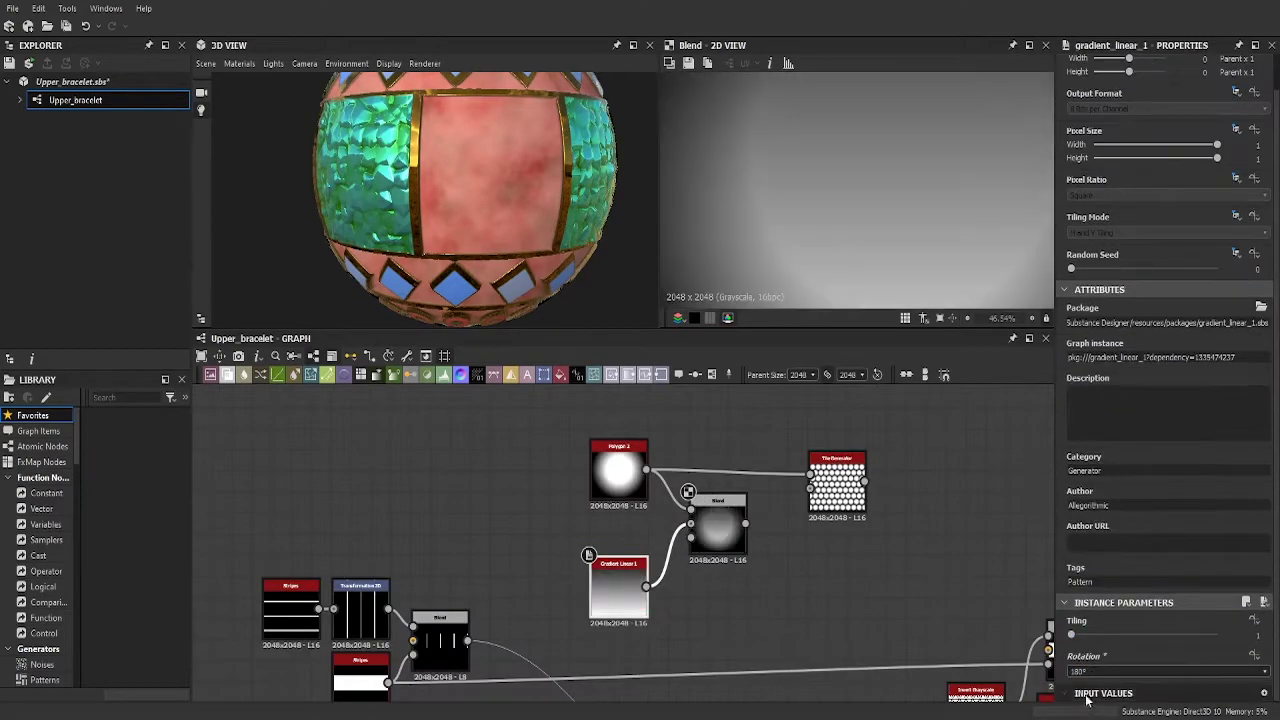
scroll(1087, 641, "down", 2)
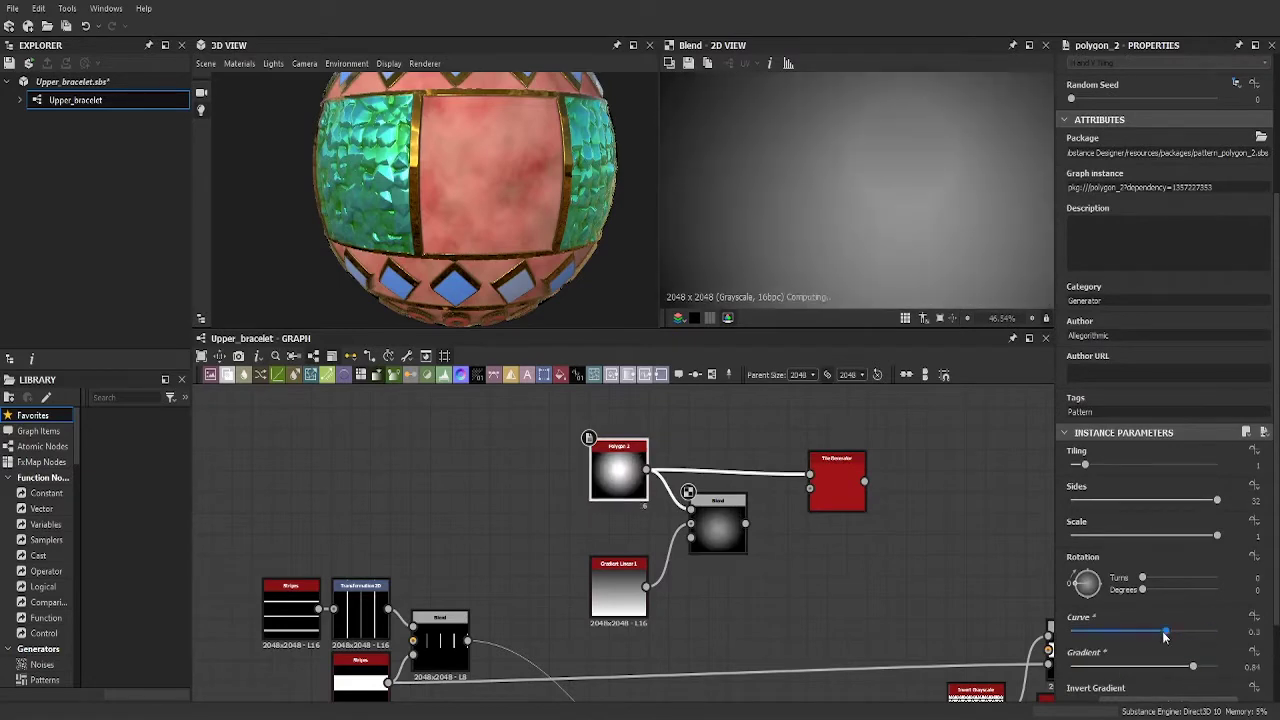
double_click(836, 478)
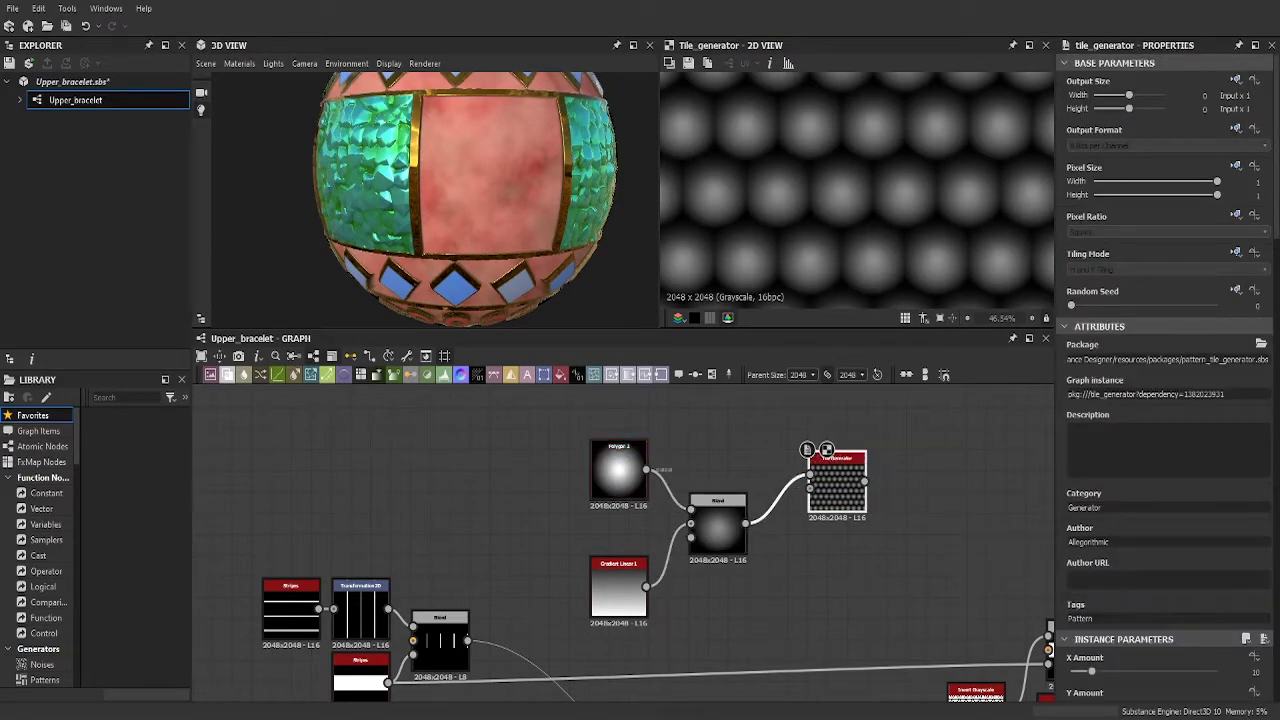
- Try a soft radial-gradient Shape node in place of the polygon, wired into the Blend
key("Delete")
double_click(576, 484)
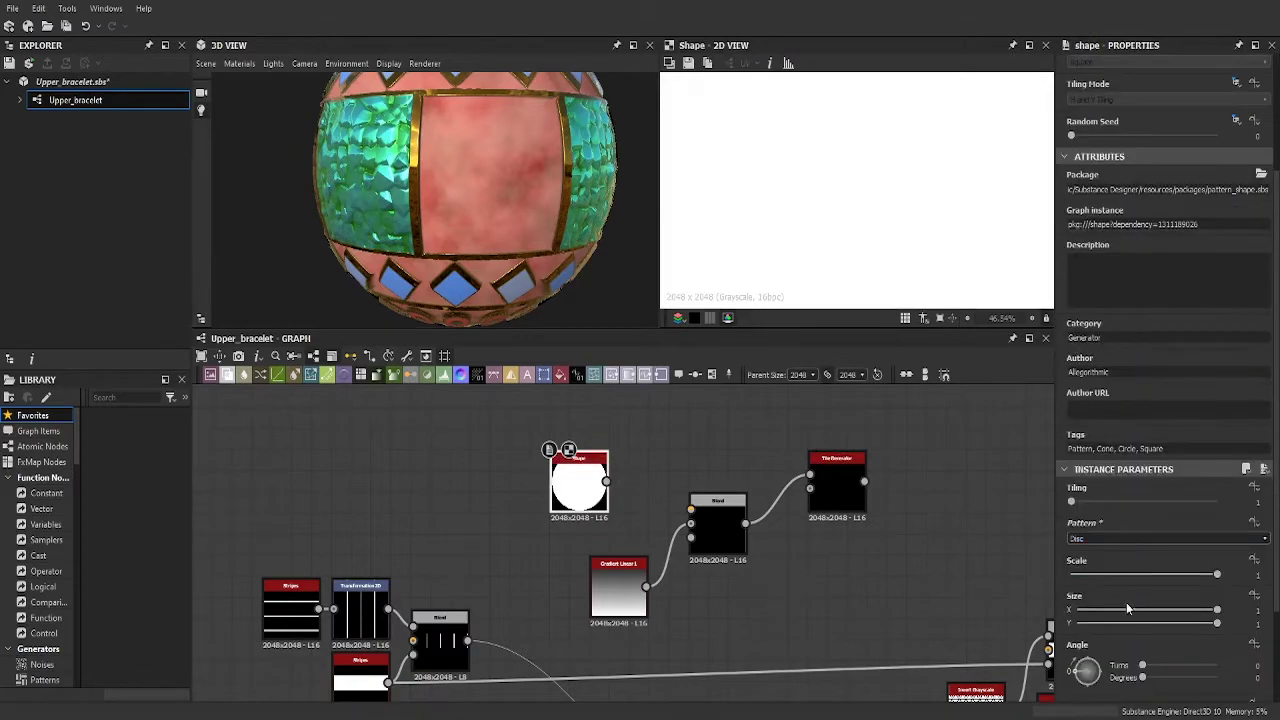
left_click(1126, 538)
left_click(1124, 473)
mouse_move(607, 481)
left_mouse_down()
mouse_move(690, 510)
mouse_move(618, 484)
left_mouse_up()
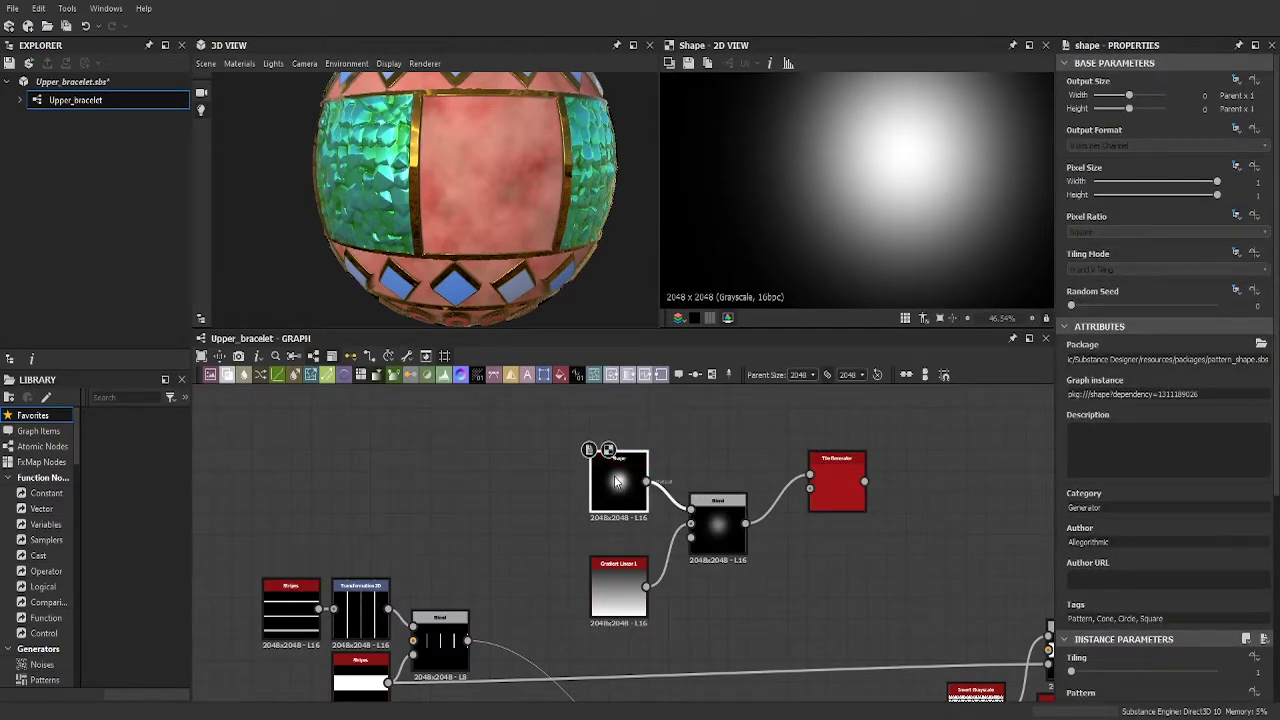
- Replace the Shape with a 32-sided Polygon 1 with Gradient on, connected to the Blend
key("Delete")
key("ctrl+z")
scroll(1164, 600, "down", 5)
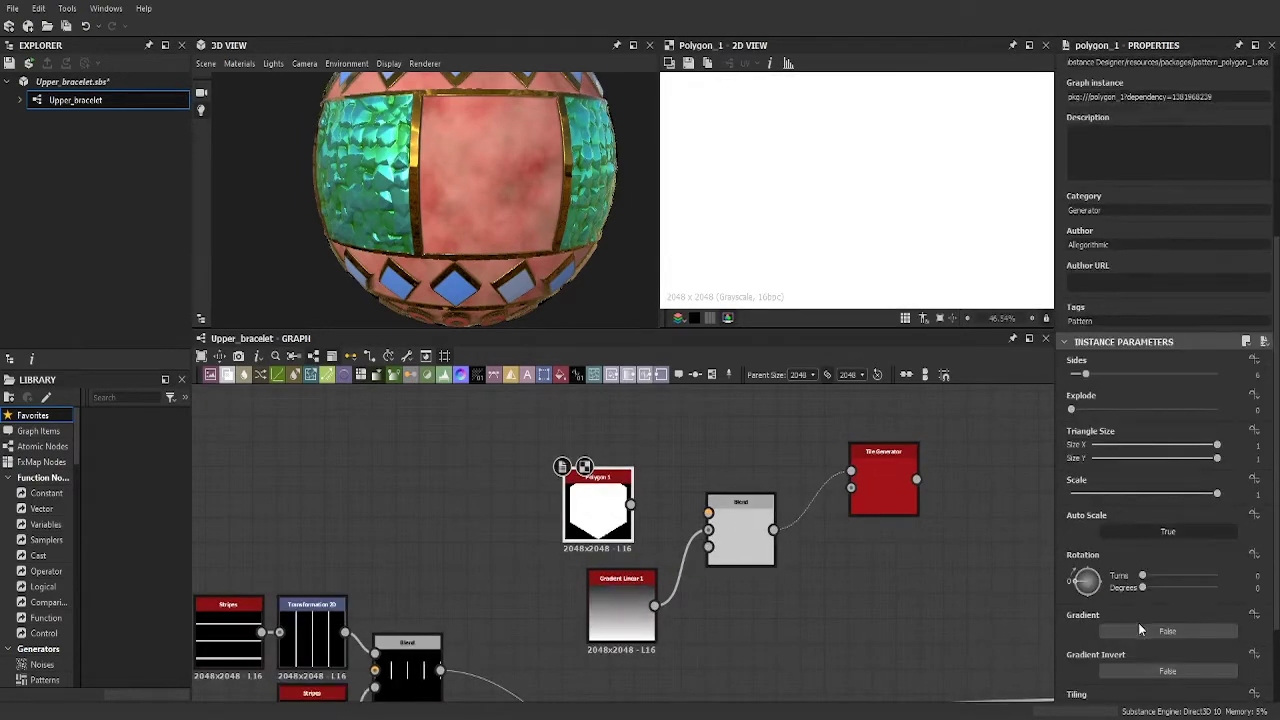
left_click(1164, 672)
scroll(1164, 600, "down", 2)
scroll(1150, 500, "up", 2)
left_click_drag(1085, 346, 1216, 346)
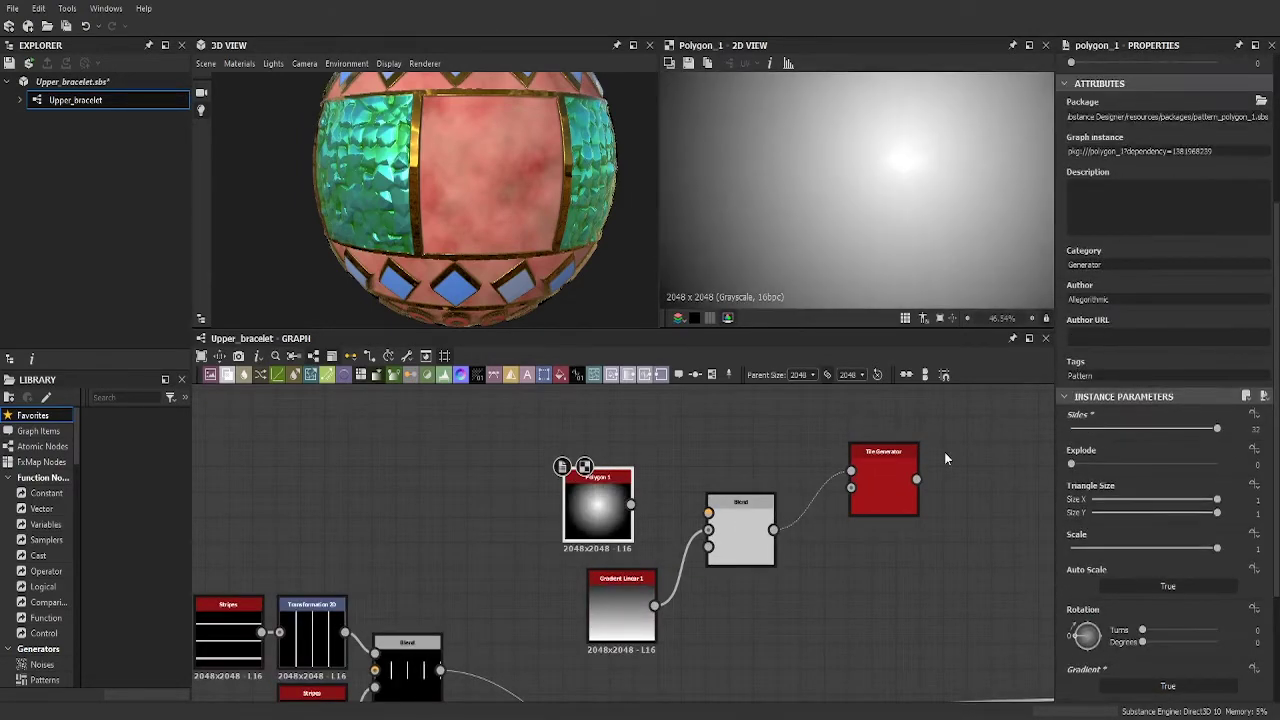
scroll(1095, 515, "up", 2)
scroll(1097, 515, "down", 3)
left_click_drag(631, 504, 708, 513)
- Move the Tile Generator closer and raise its Scale to about 1.57
left_click(621, 600)
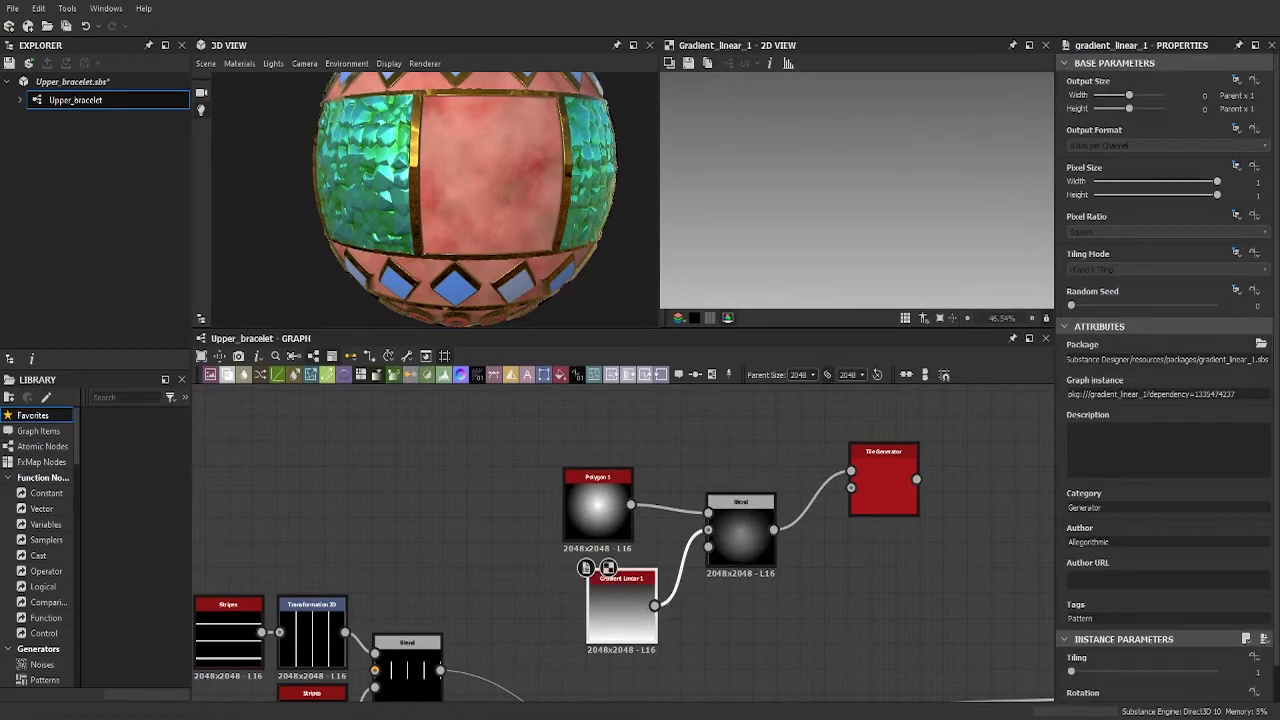
left_click_drag(884, 465, 860, 490)
scroll(1165, 400, "down", 5)
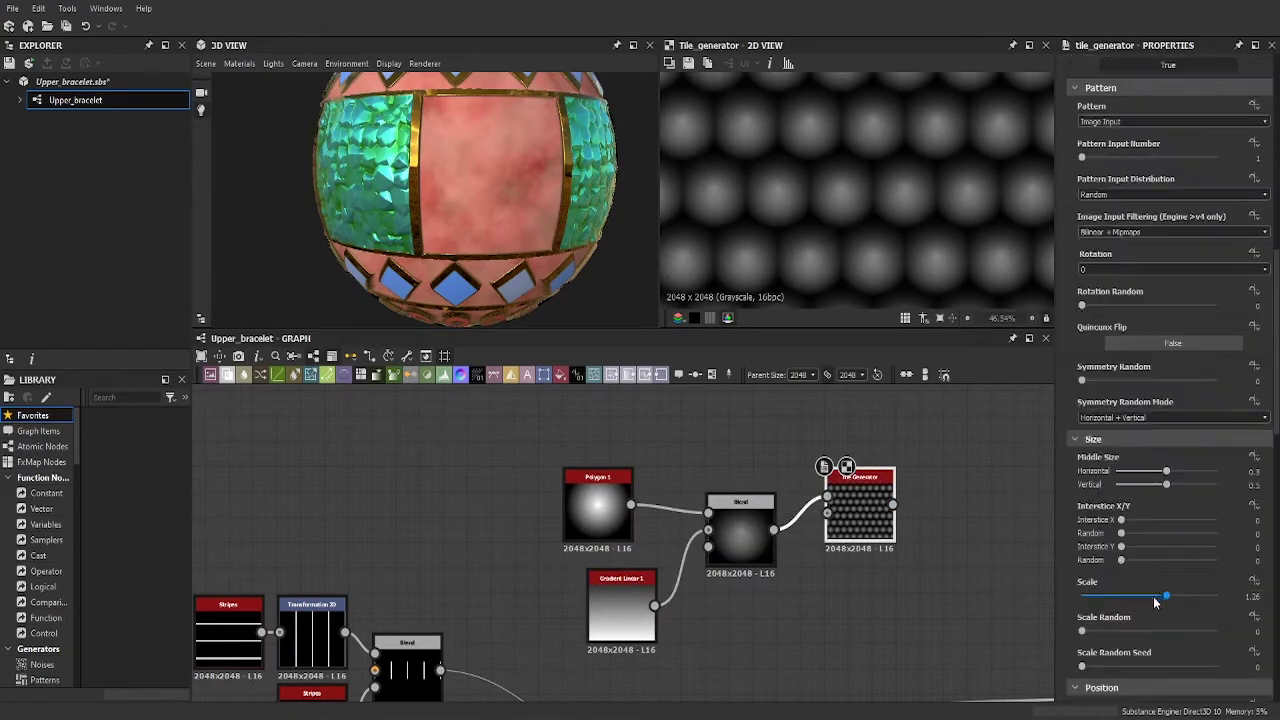
left_click_drag(1154, 597, 1190, 601)
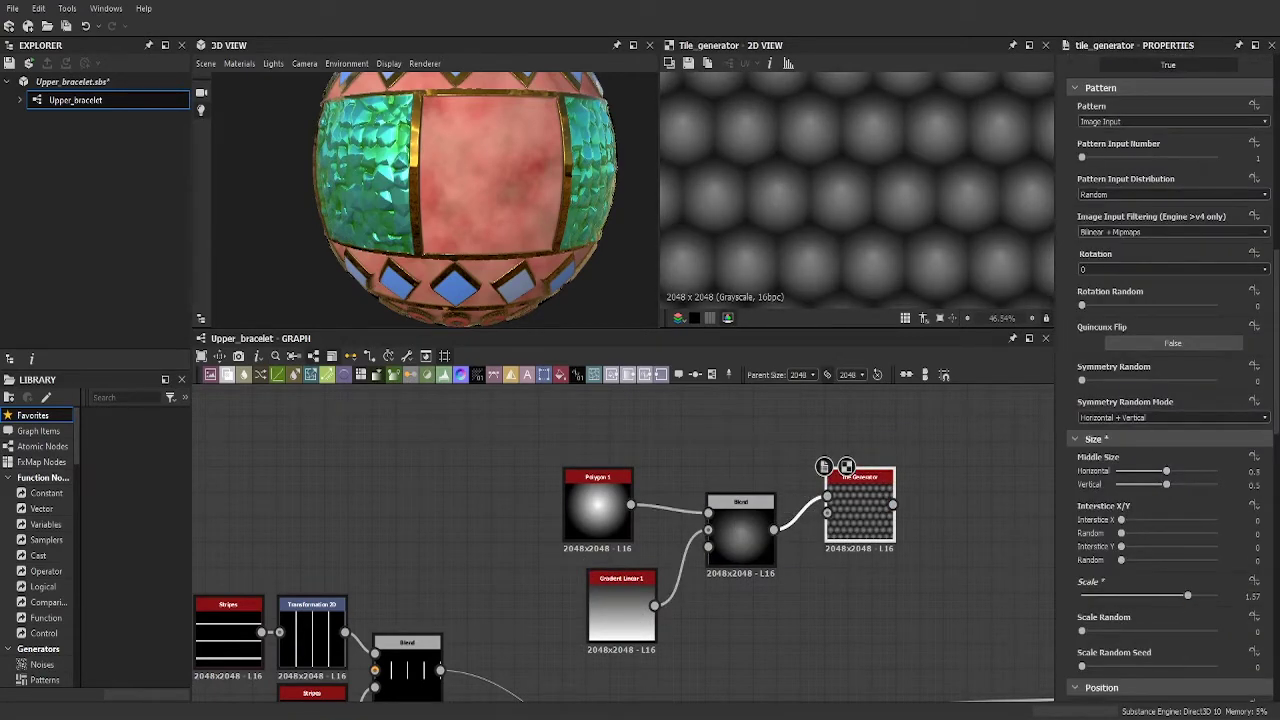
- Place Gradient Linear 1 above Polygon 1 and set their Blend to Multiply
left_click(598, 510)
left_click_drag(621, 605, 605, 455)
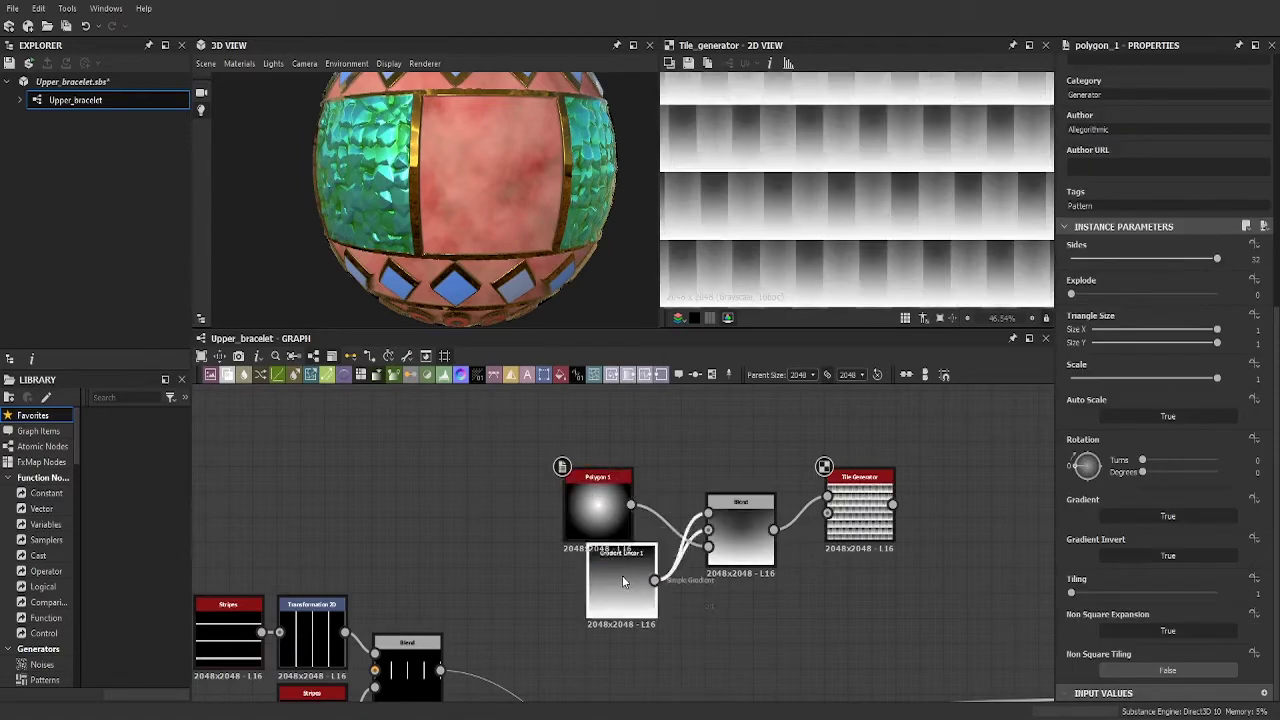
left_click(740, 530)
scroll(1100, 395, "down", 1)
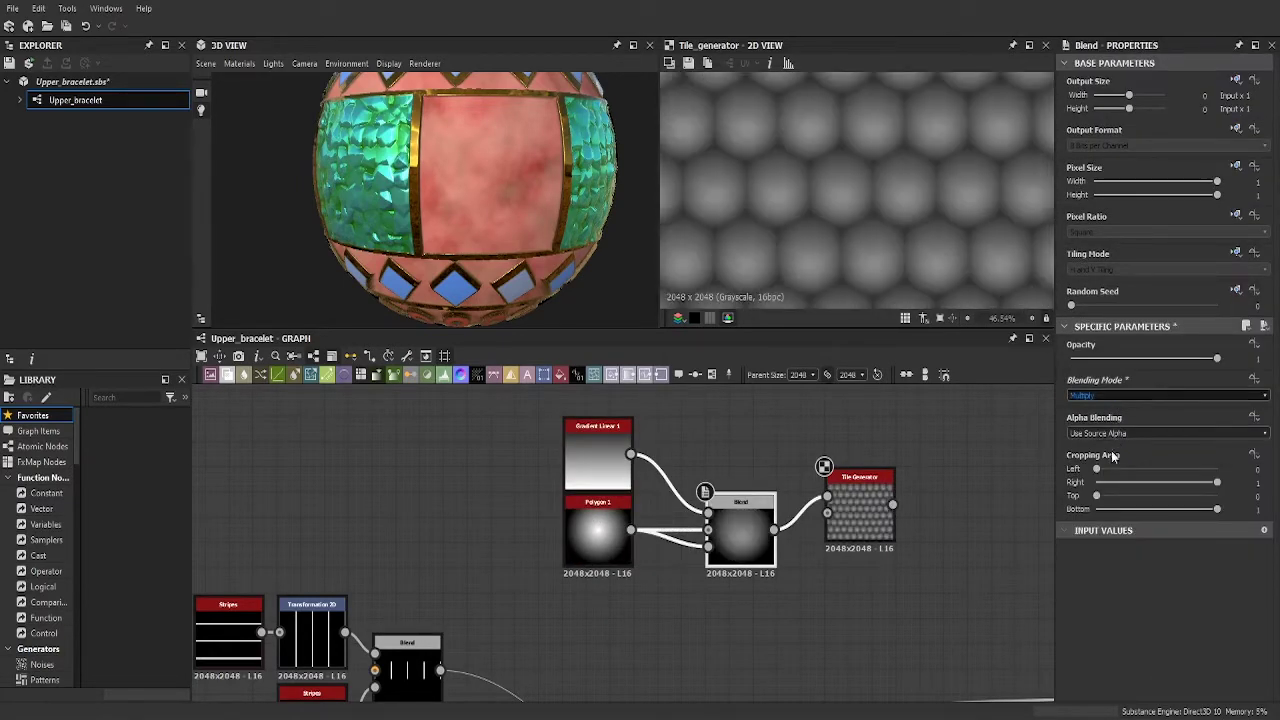
scroll(1100, 395, "down", 1)
scroll(1100, 395, "down", 1)
- Insert a Transformation 2D after Gradient Linear 1 to offset the gradient
left_click(598, 445)
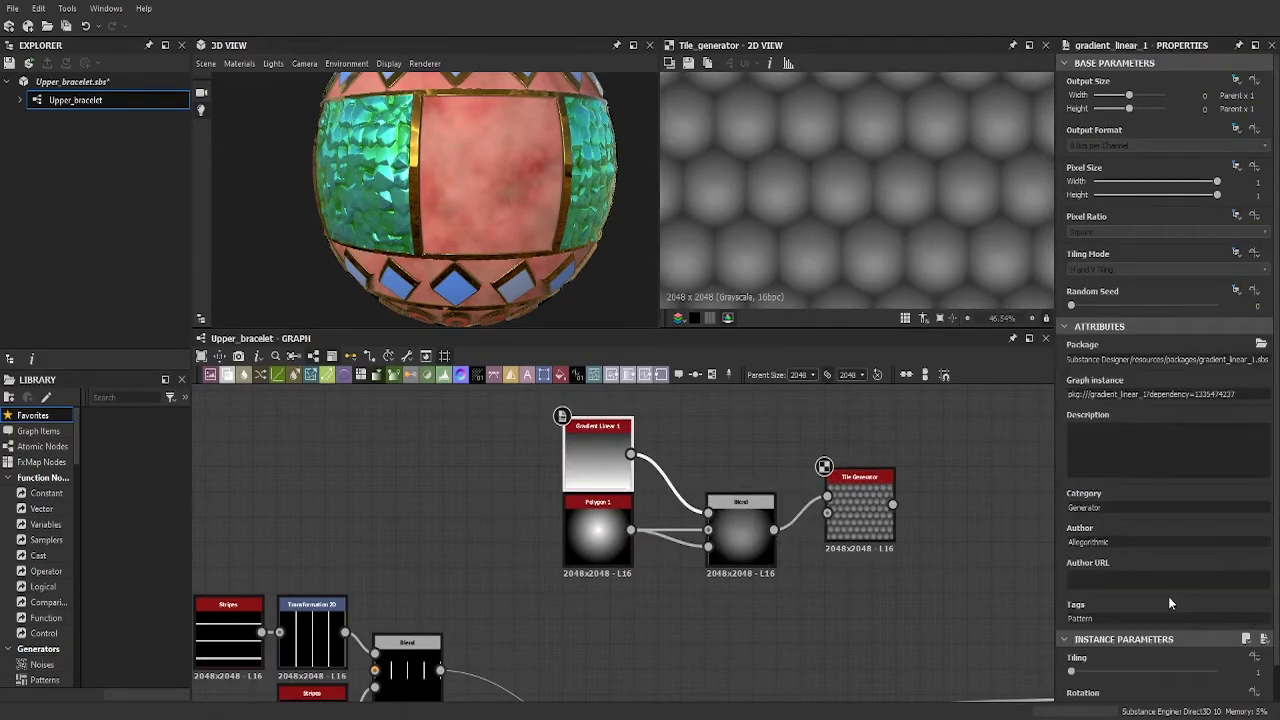
scroll(1090, 430, "down", 1)
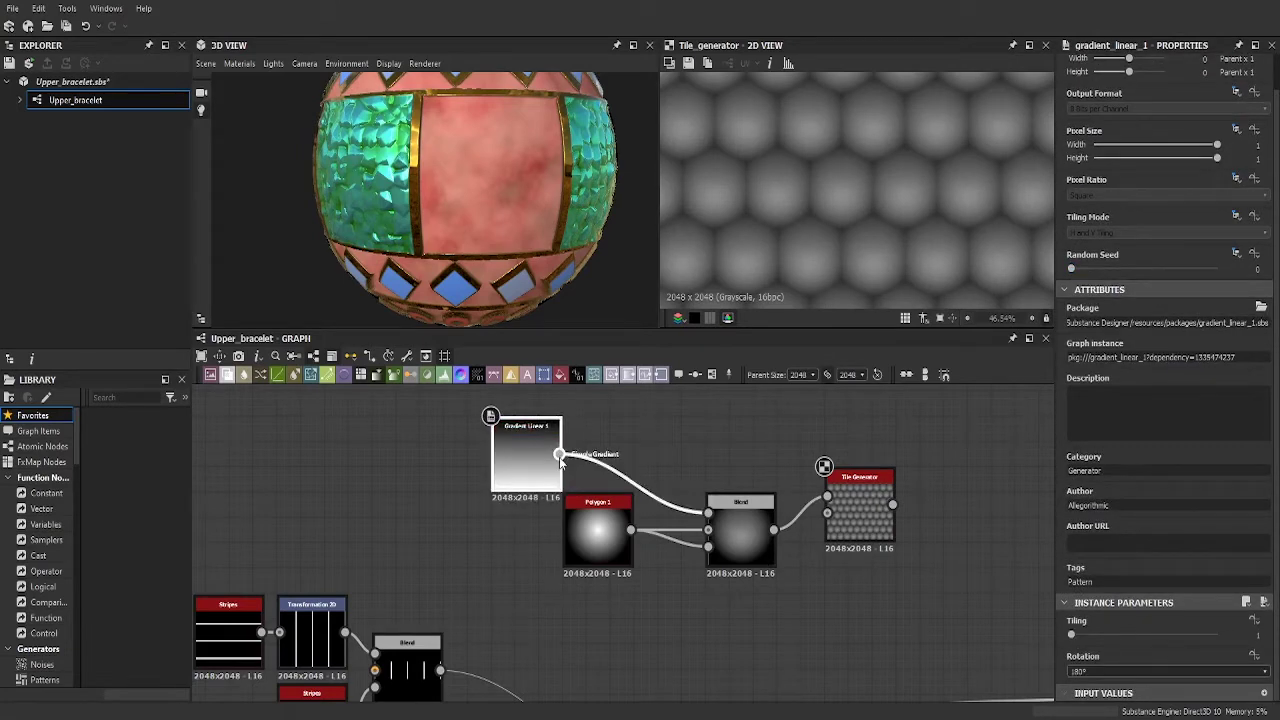
left_click_drag(560, 460, 650, 455)
scroll(700, 500, "down", 2)
scroll(900, 520, "up", 2)
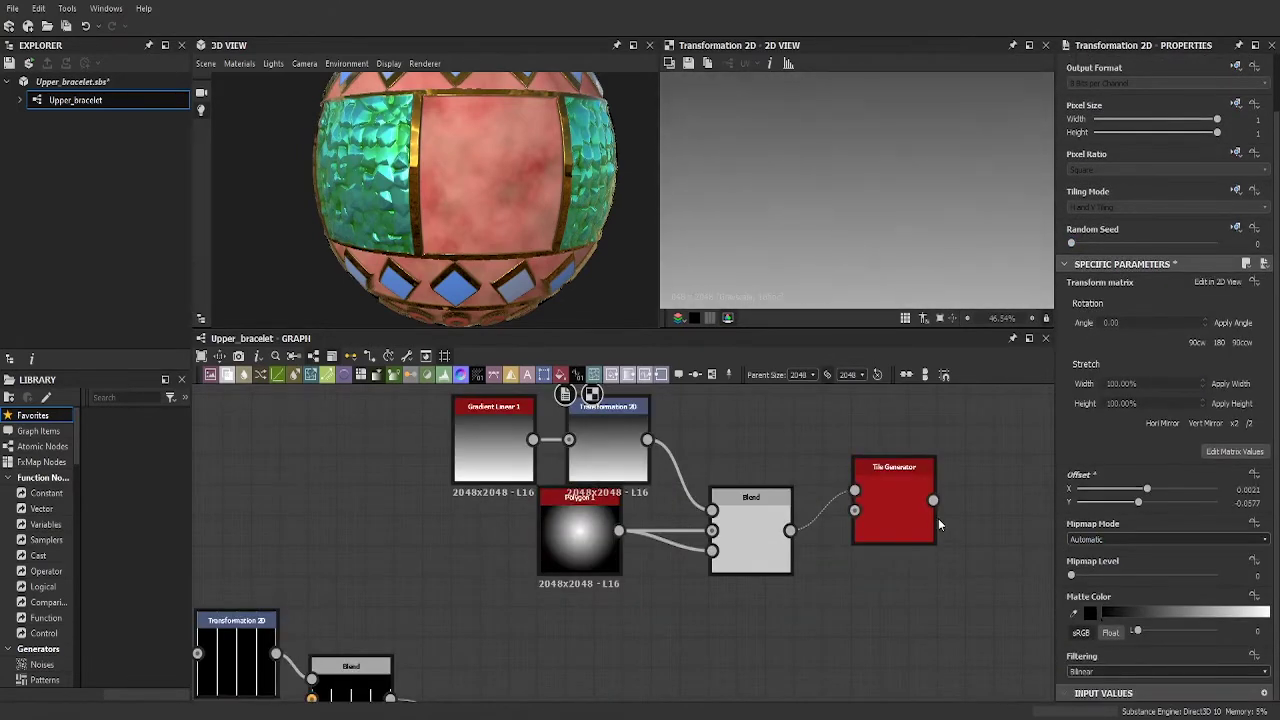
- Preview the tiled scale pattern and review the Tile Generator settings
left_click(850, 455)
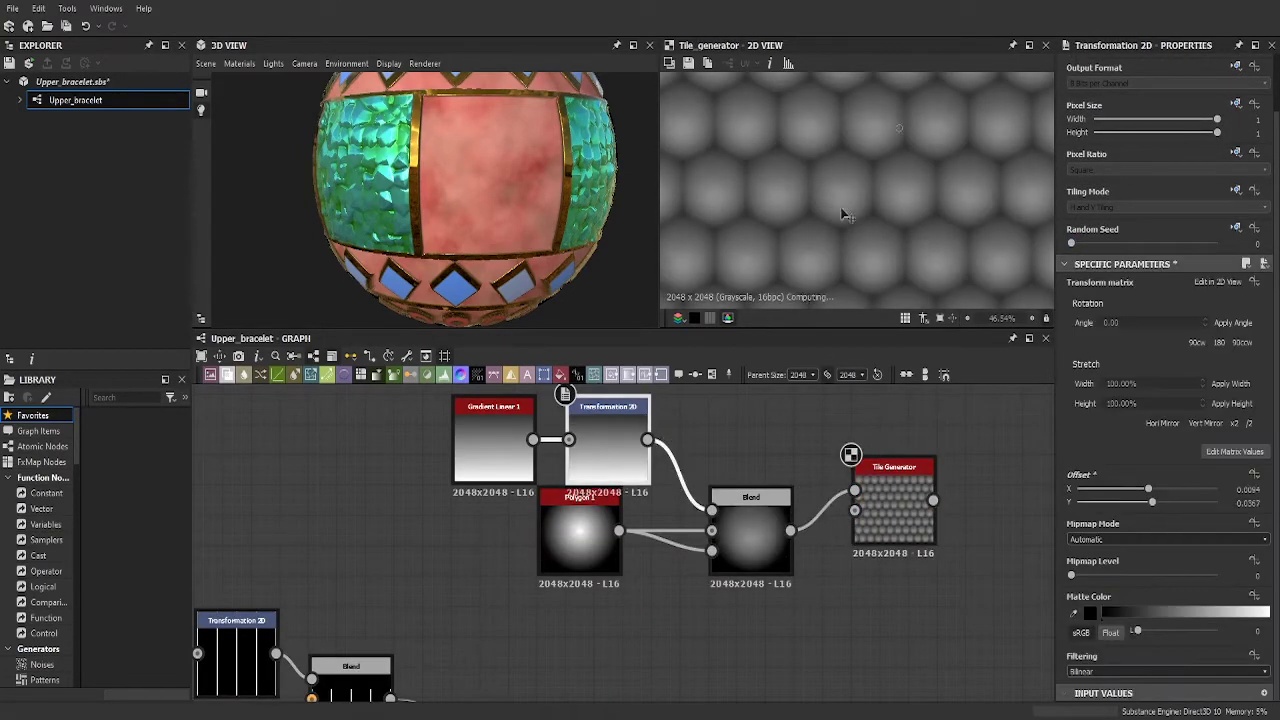
left_click(893, 530)
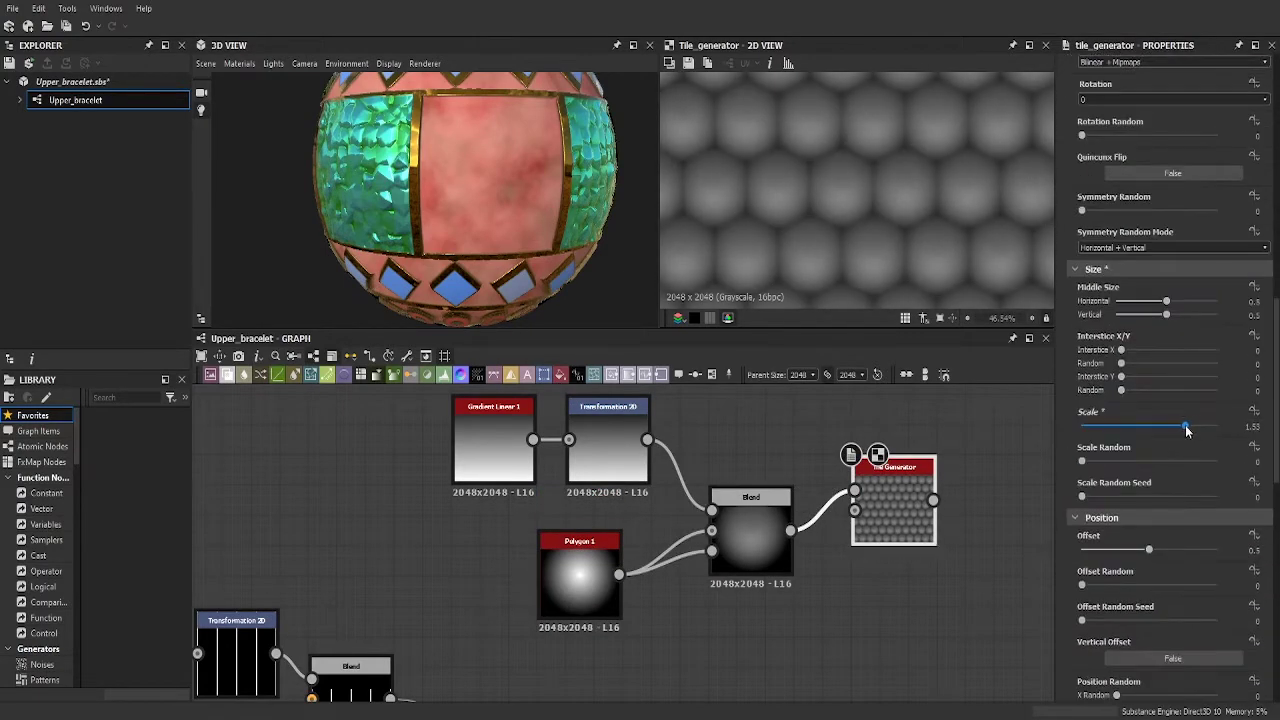
scroll(880, 480, "down", 3)
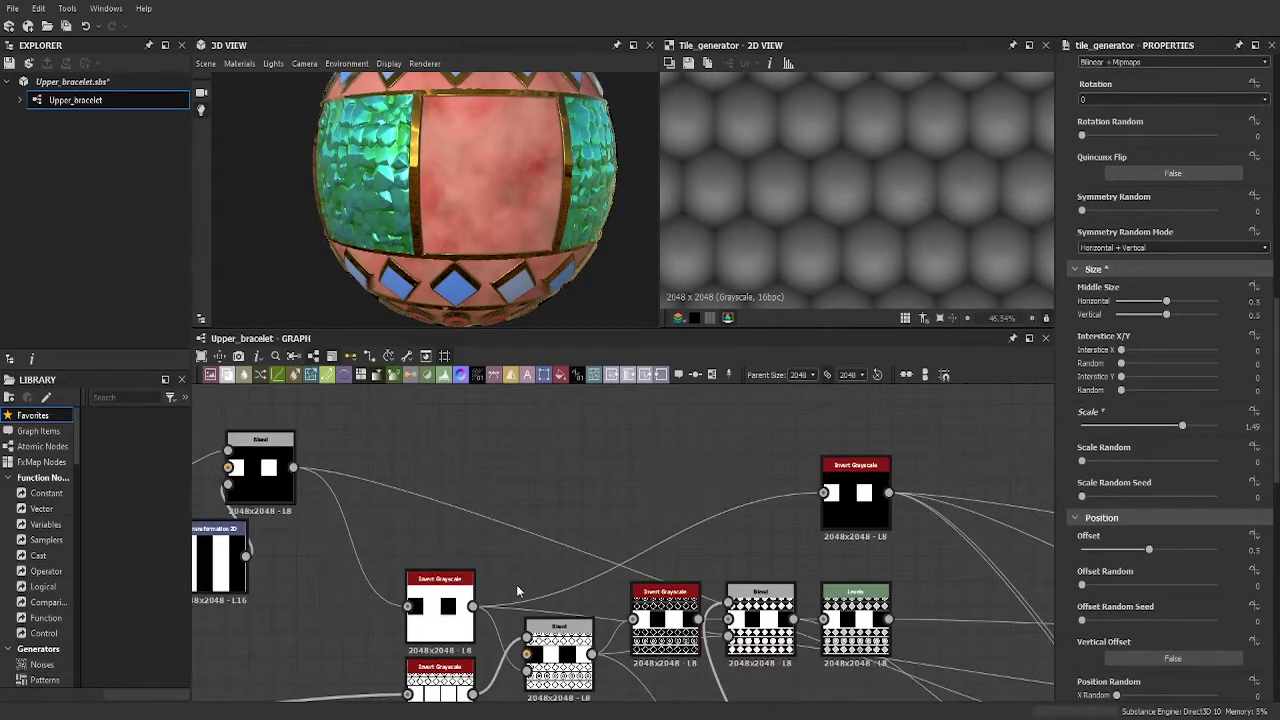
middle_click_drag(516, 584, 344, 496)
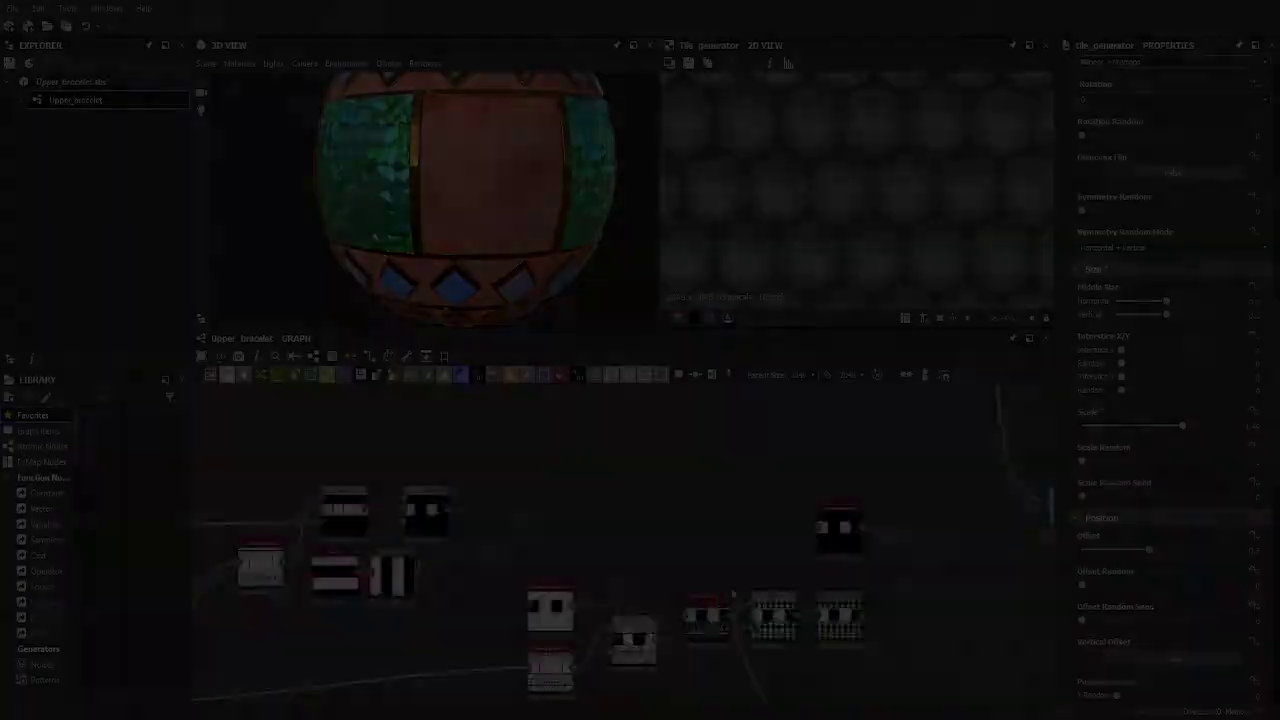